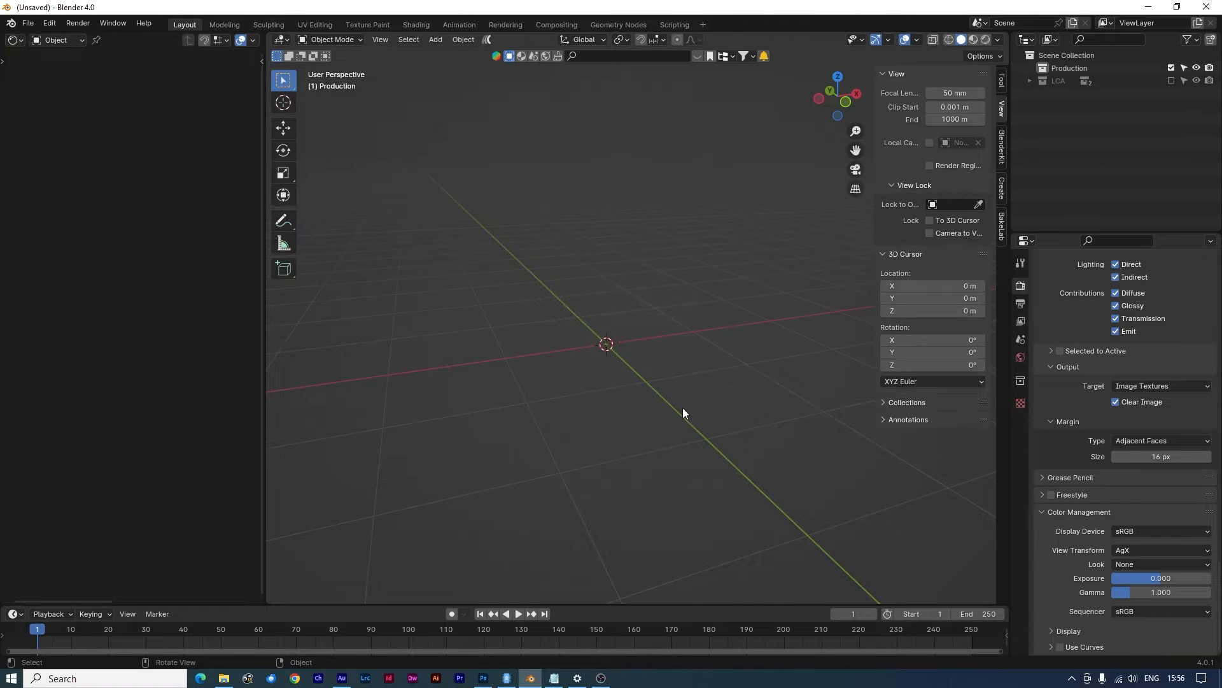
# Add a cube mesh to the Production collection and rename it Stone-Hi
pyautogui.hotkey('shift', 'a')
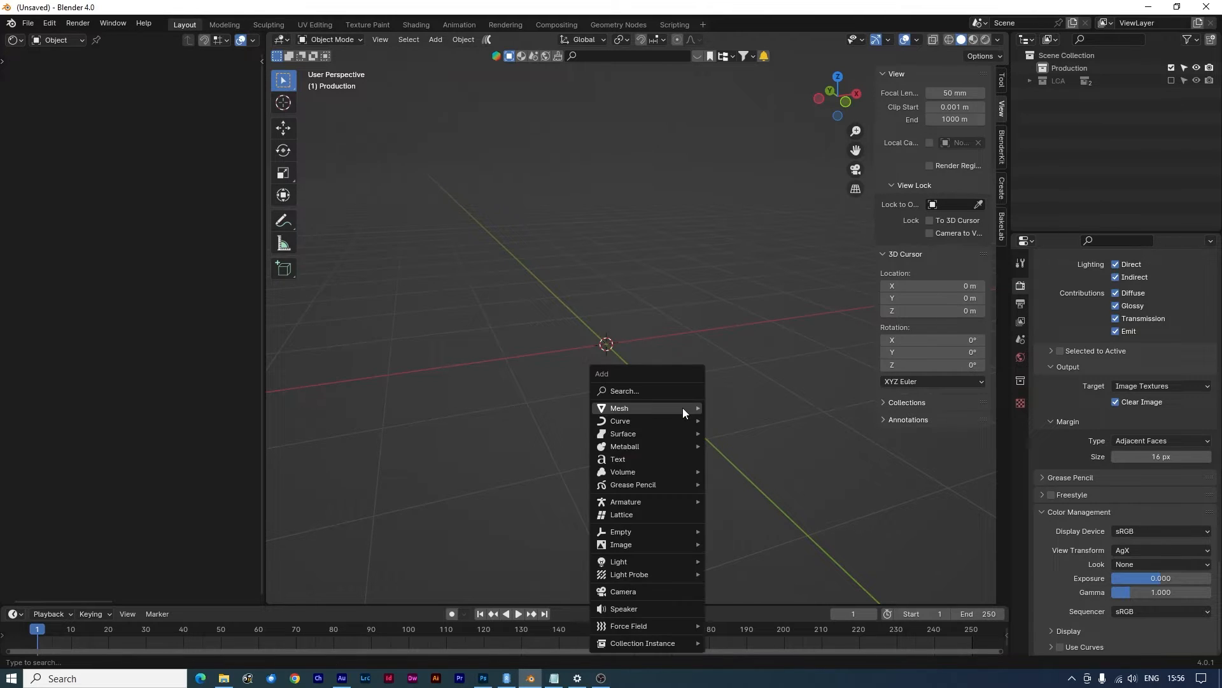
pyautogui.moveTo(682, 408)
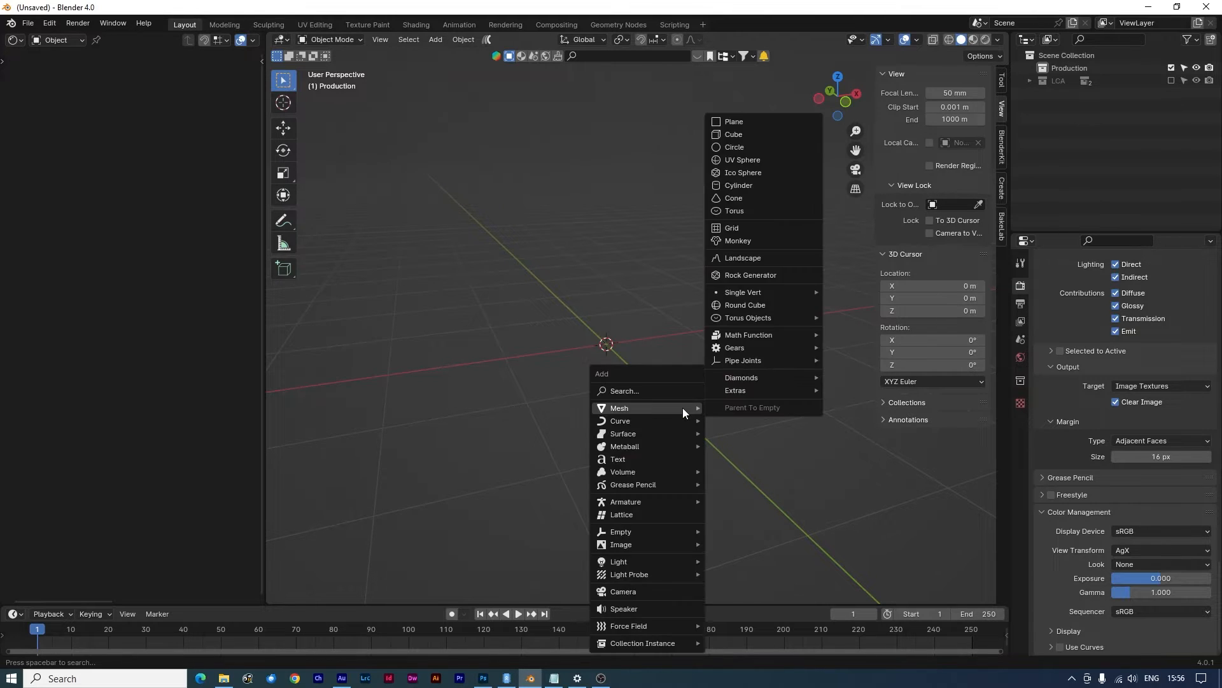
pyautogui.click(732, 135)
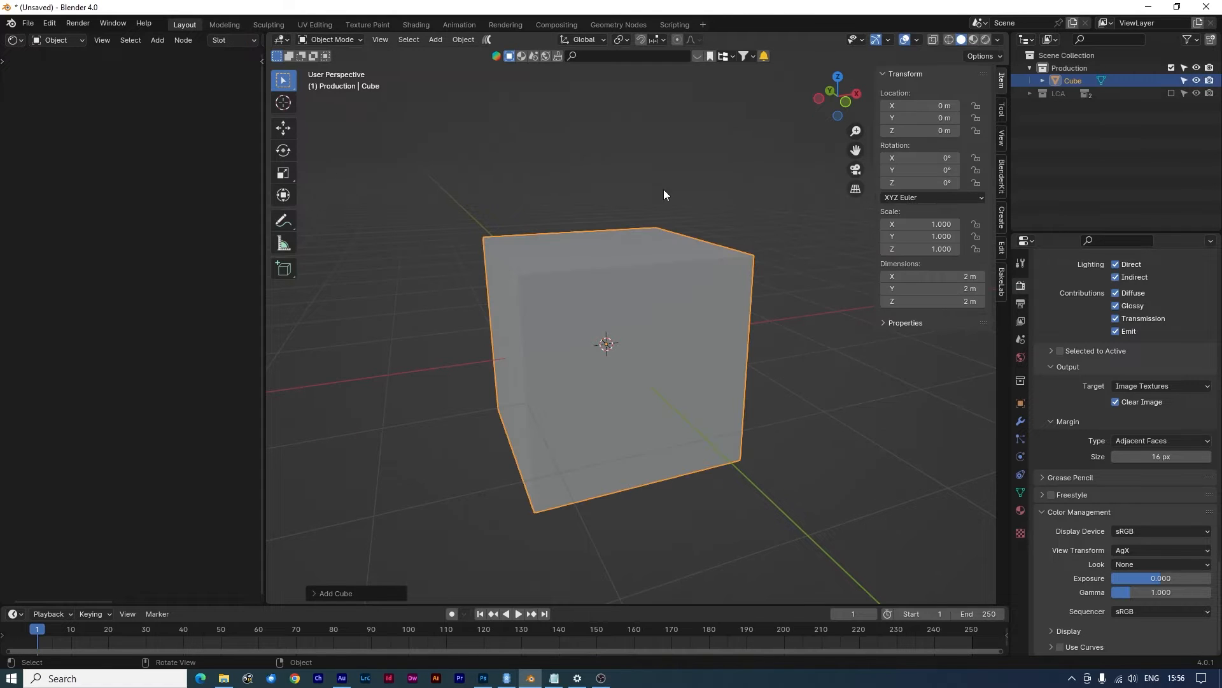
pyautogui.moveTo(589, 458); pyautogui.dragTo(616, 441, button='middle')
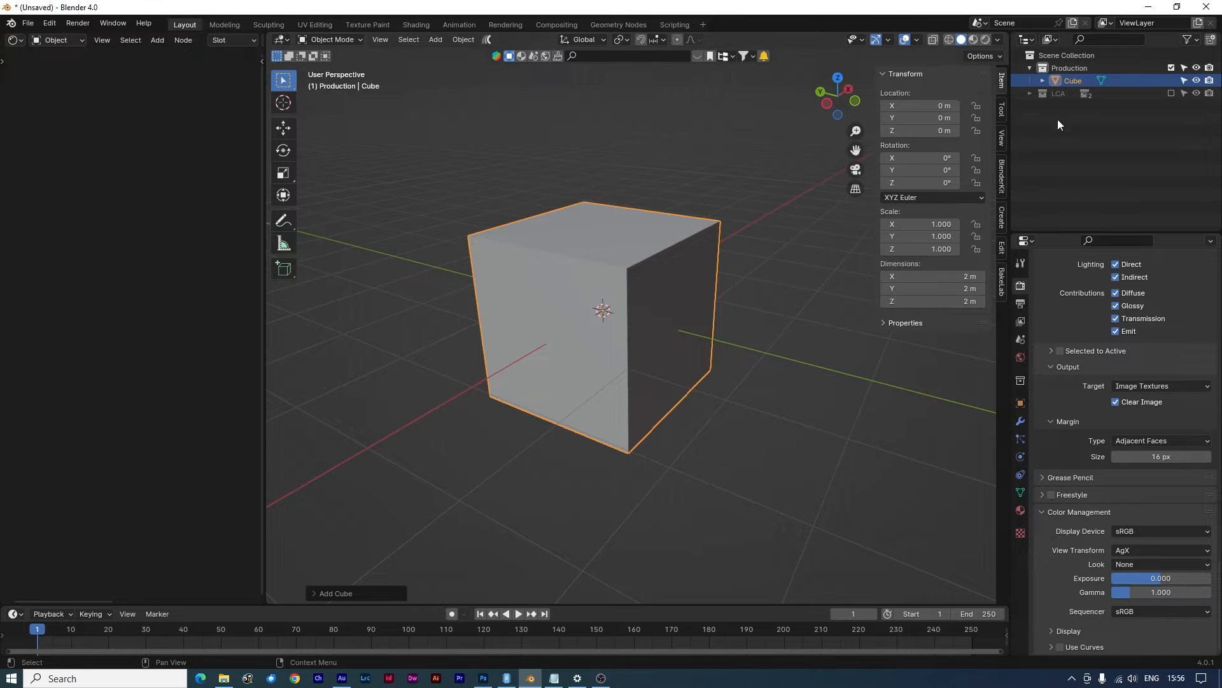
pyautogui.doubleClick(1069, 80)
pyautogui.write('Stone-Hi')
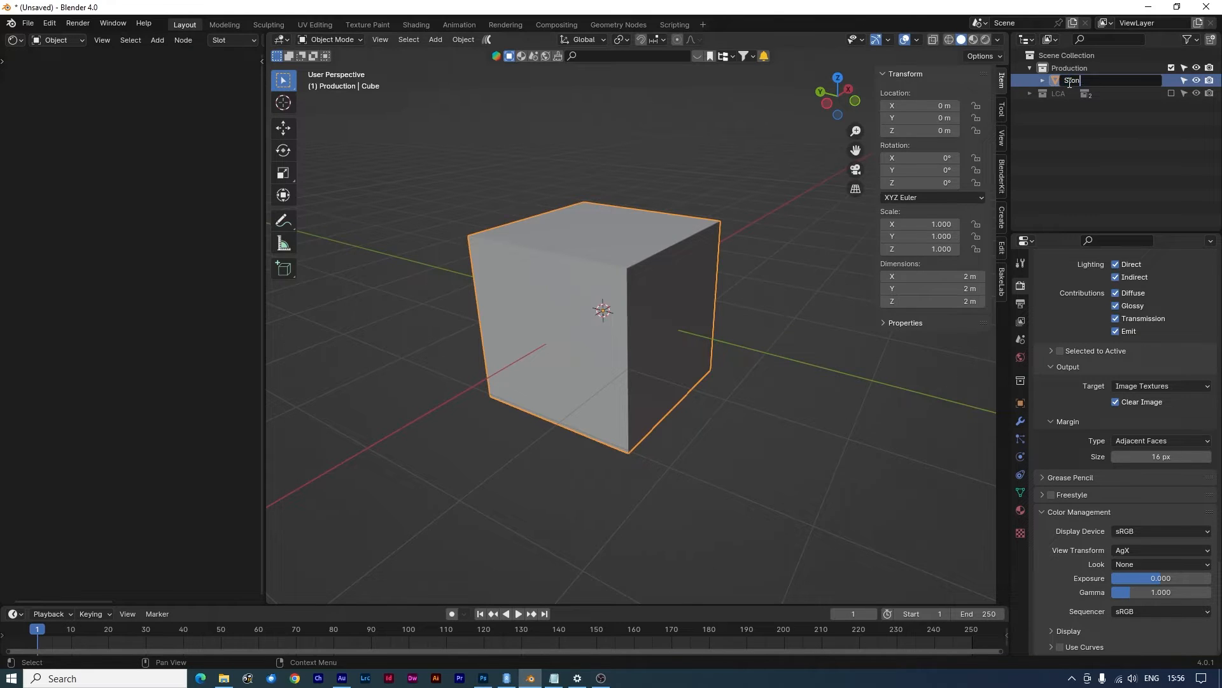
pyautogui.press('Return')
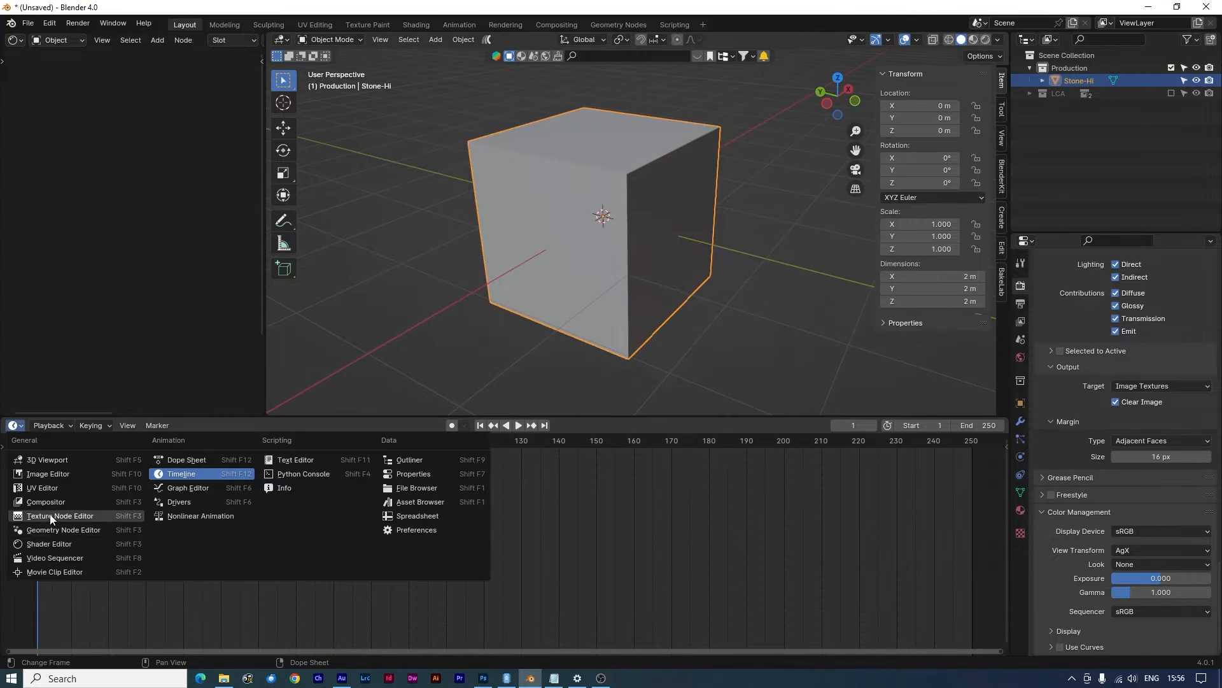
# Turn the timeline area into a Geometry Node Editor and create a new node tree named Rock Surface for the cube
pyautogui.click(56, 529)
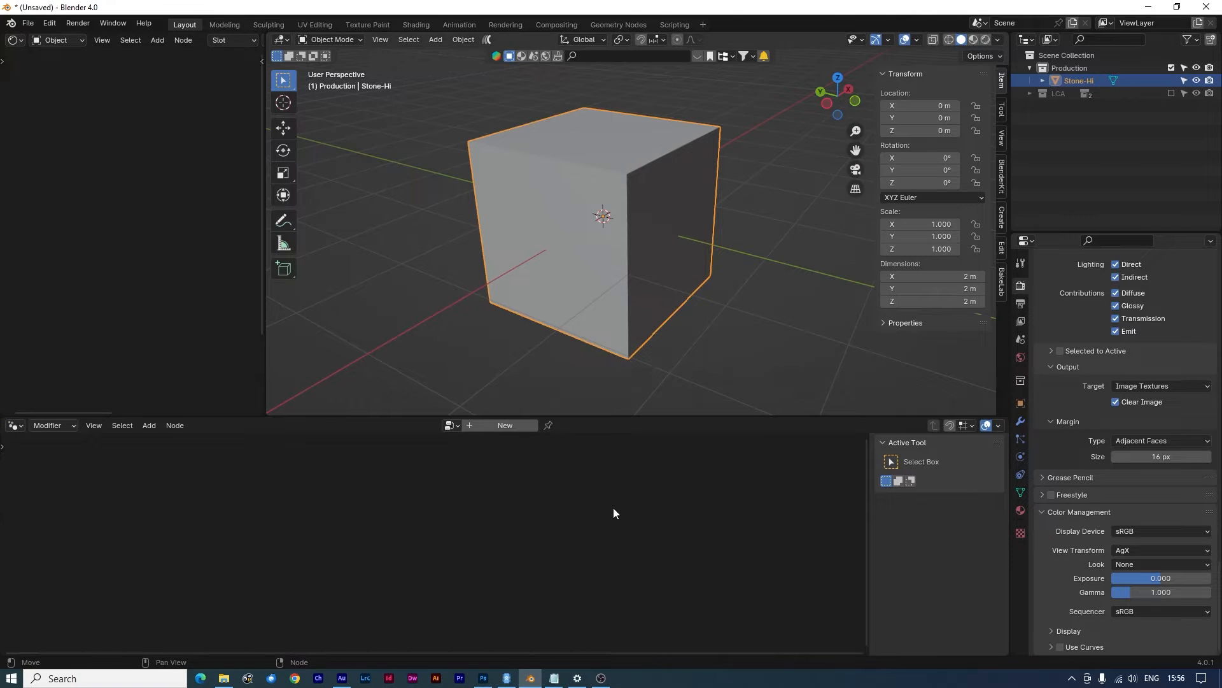
pyautogui.click(471, 422)
pyautogui.doubleClick(477, 426)
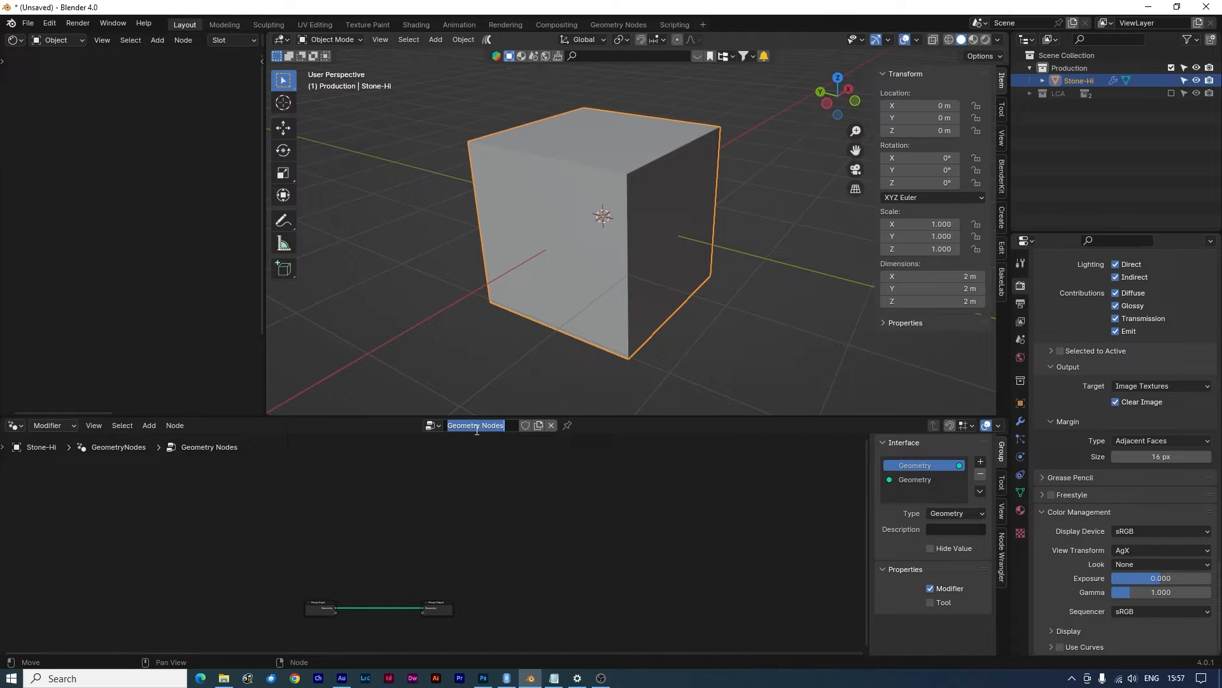
pyautogui.write('Rock Surface')
pyautogui.press('Return')
# Insert a Subdivision Surface node between the Group Input and Group Output nodes
pyautogui.scroll(3, 411, 582)
pyautogui.moveTo(411, 582); pyautogui.dragTo(477, 566, button='middle')
pyautogui.scroll(7, 499, 501)
pyautogui.scroll(4, 478, 566)
pyautogui.hotkey('shift', 'a')
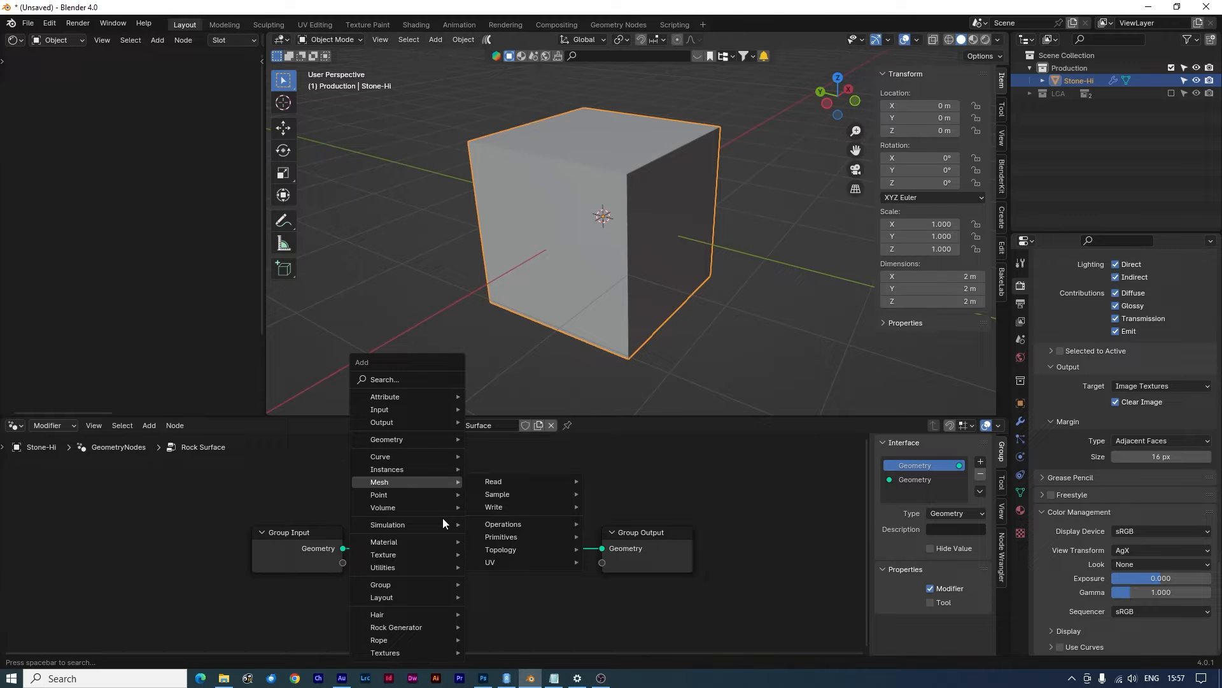
pyautogui.write('sub')
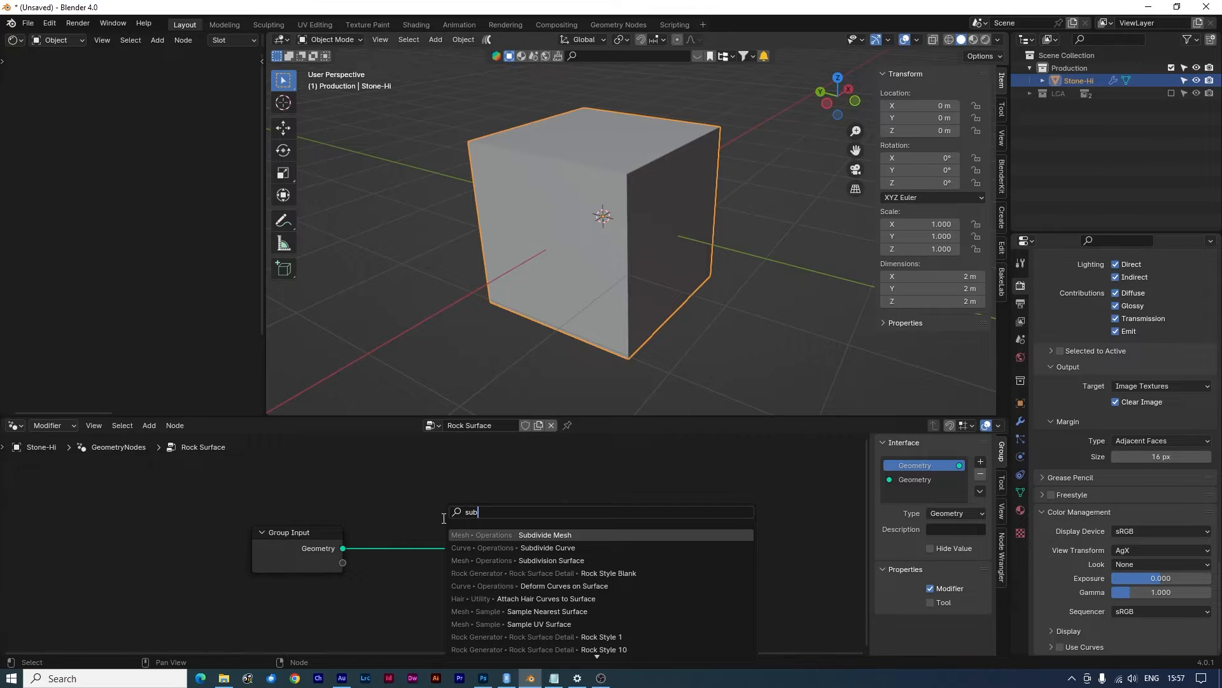
pyautogui.click(563, 558)
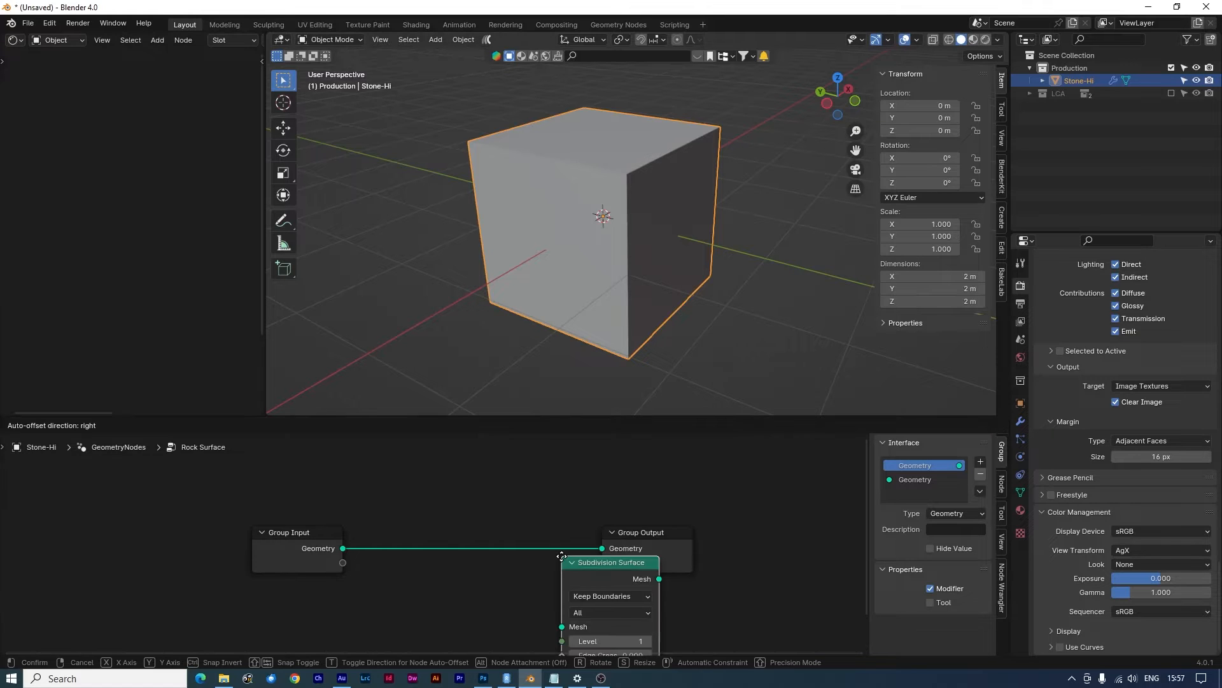
pyautogui.click(430, 494)
# Set the Subdivision Surface node's level to 4 and its edge crease to 0.4
pyautogui.moveTo(701, 588); pyautogui.dragTo(597, 602, button='middle')
pyautogui.scroll(1, 593, 598)
pyautogui.scroll(2, 593, 597)
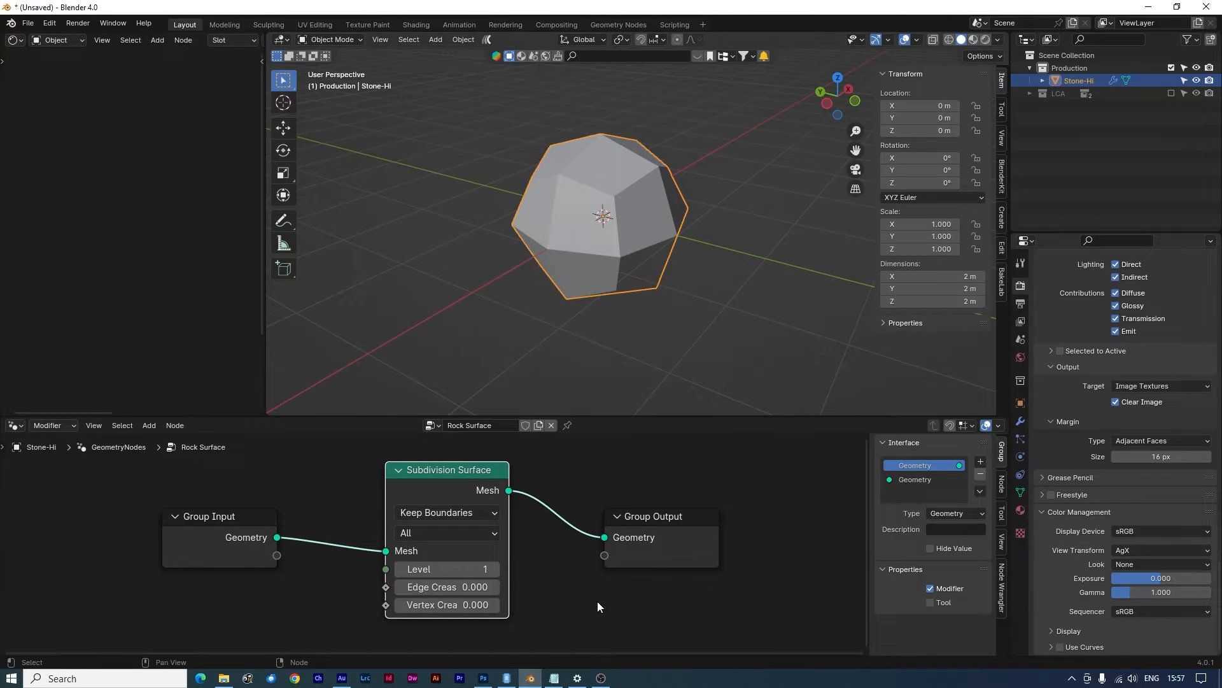
pyautogui.click(496, 569)
pyautogui.click(495, 568)
pyautogui.click(495, 569)
pyautogui.doubleClick(495, 588)
pyautogui.write('.4')
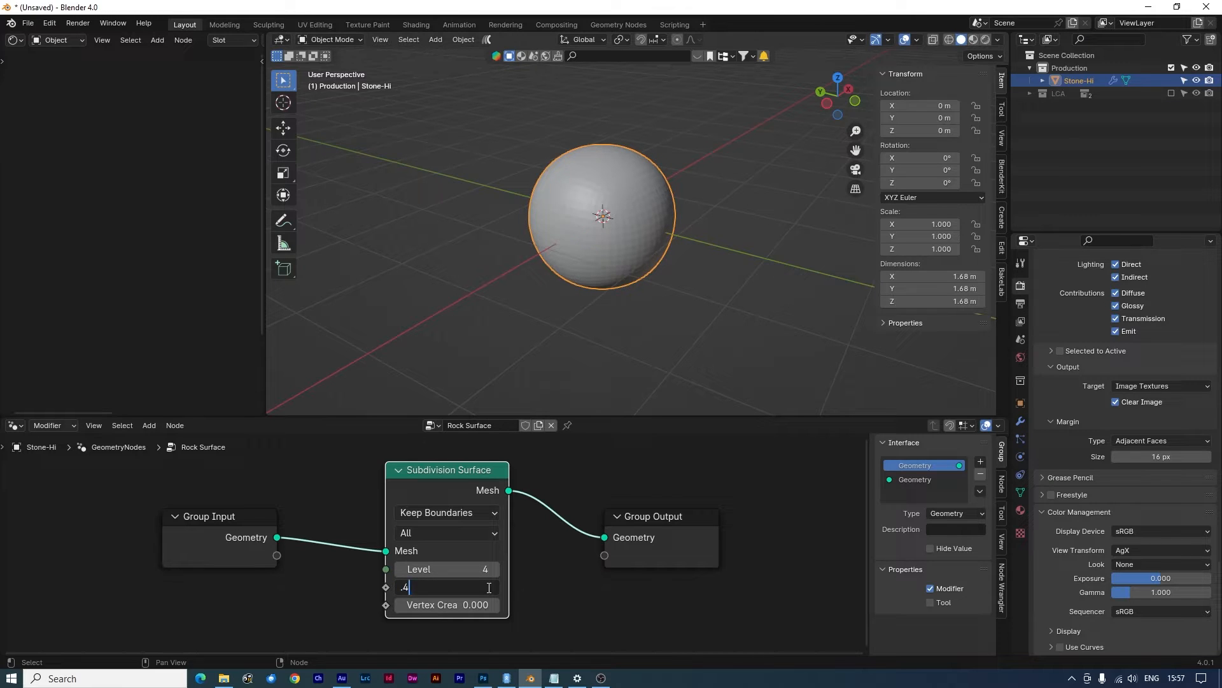
pyautogui.press('Return')
pyautogui.moveTo(600, 343); pyautogui.dragTo(634, 306, button='middle')
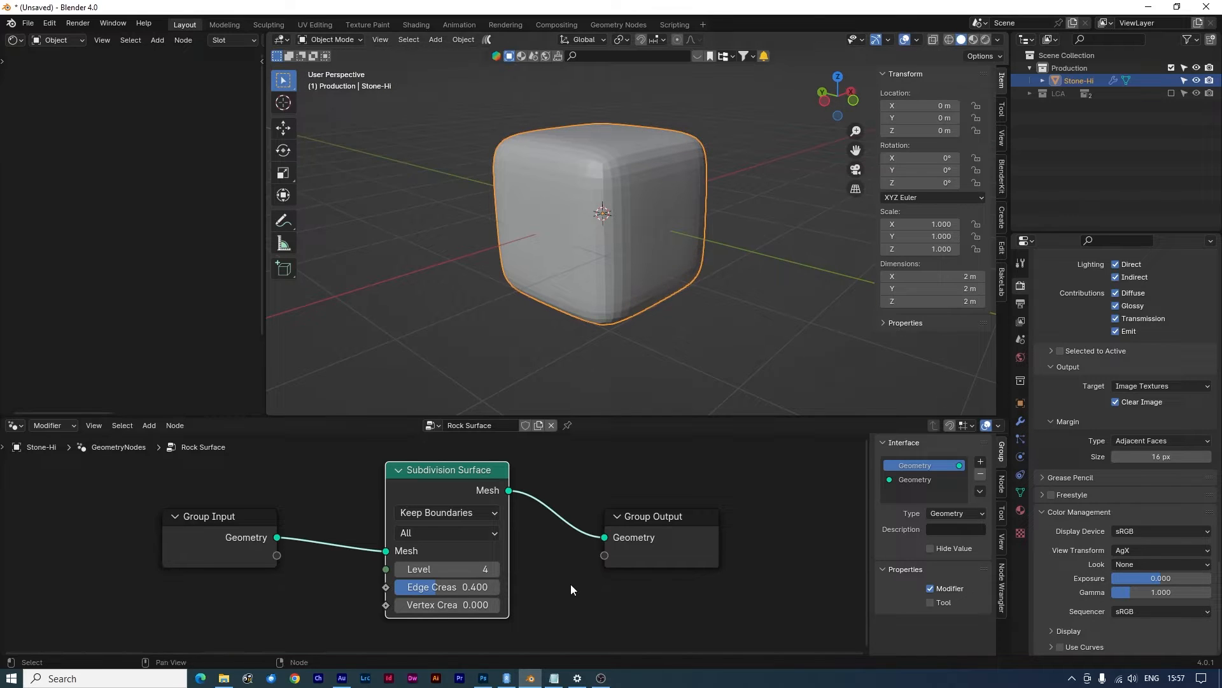
# Insert a Set Shade Smooth node between the Subdivision Surface and Group Output nodes
pyautogui.hotkey('shift', 'a')
pyautogui.write('s')
pyautogui.press('BackSpace')
pyautogui.write('set shad')
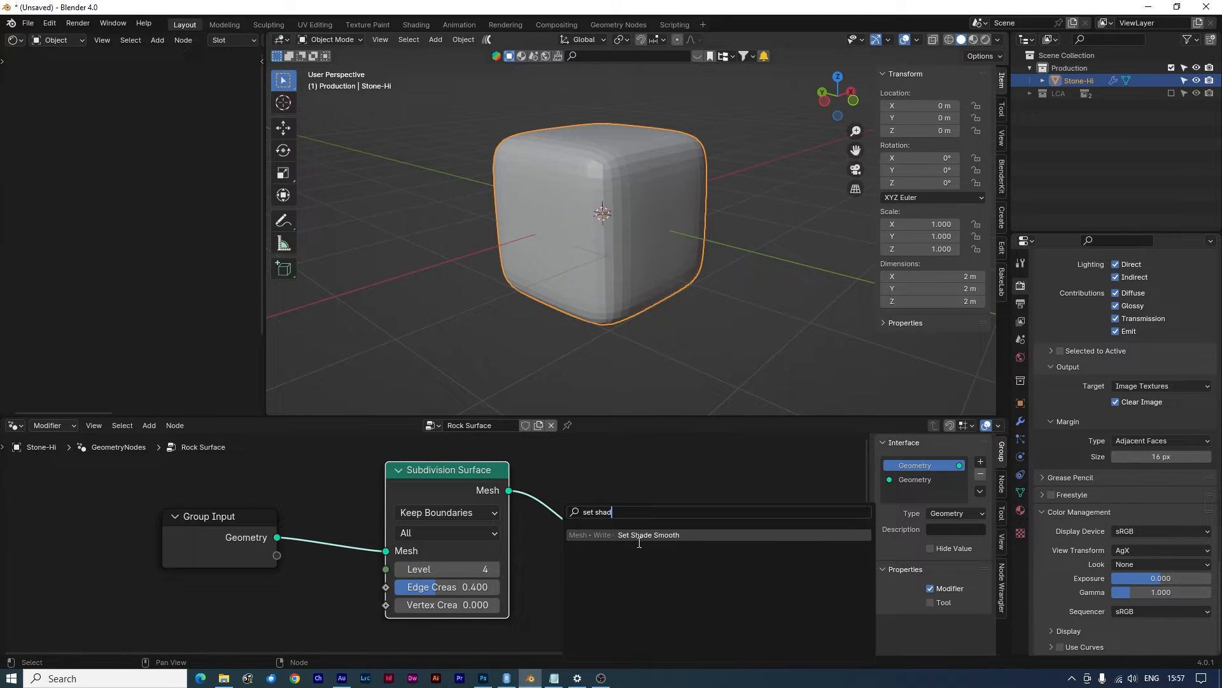
pyautogui.click(640, 536)
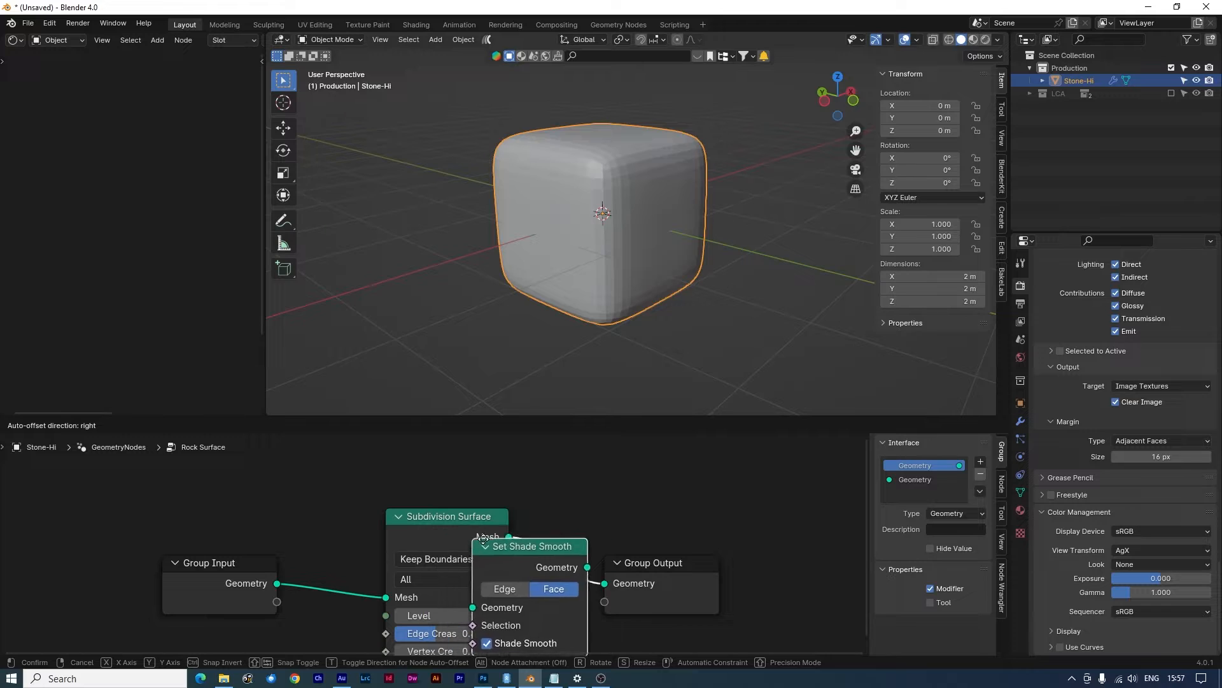
pyautogui.click(585, 513)
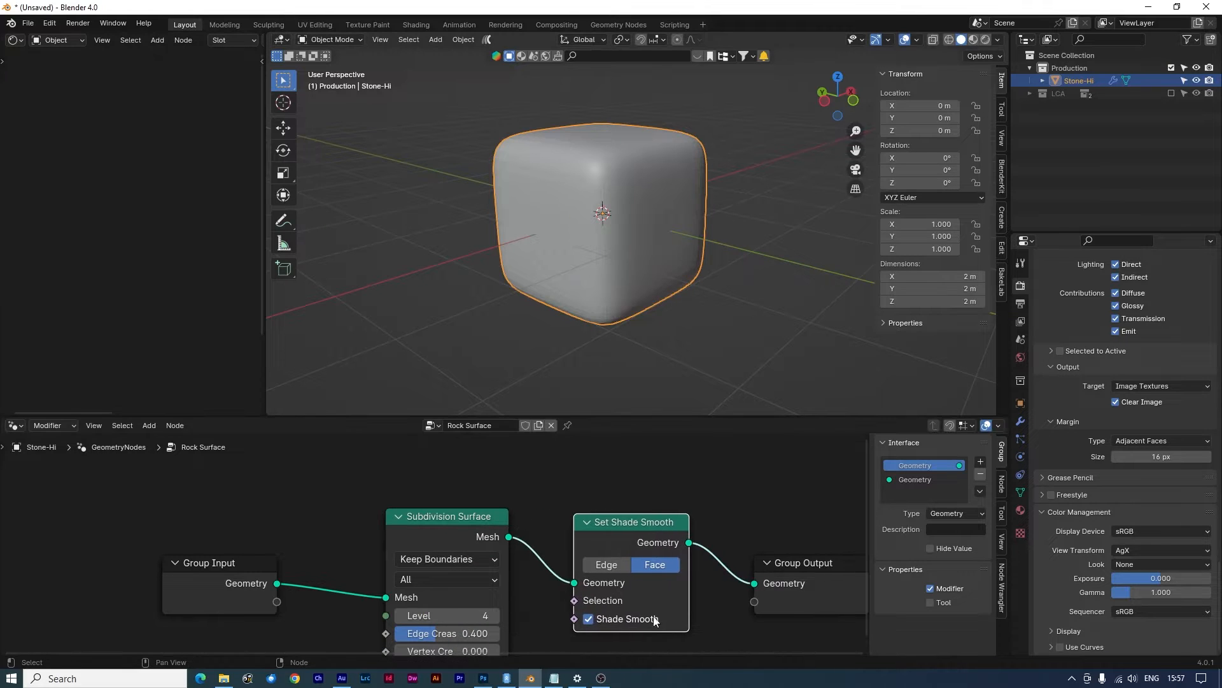
# Insert a Set Position node between the Set Shade Smooth and Group Output nodes
pyautogui.keyDown('shift'); pyautogui.scroll(-2, 687, 599); pyautogui.keyUp('shift')
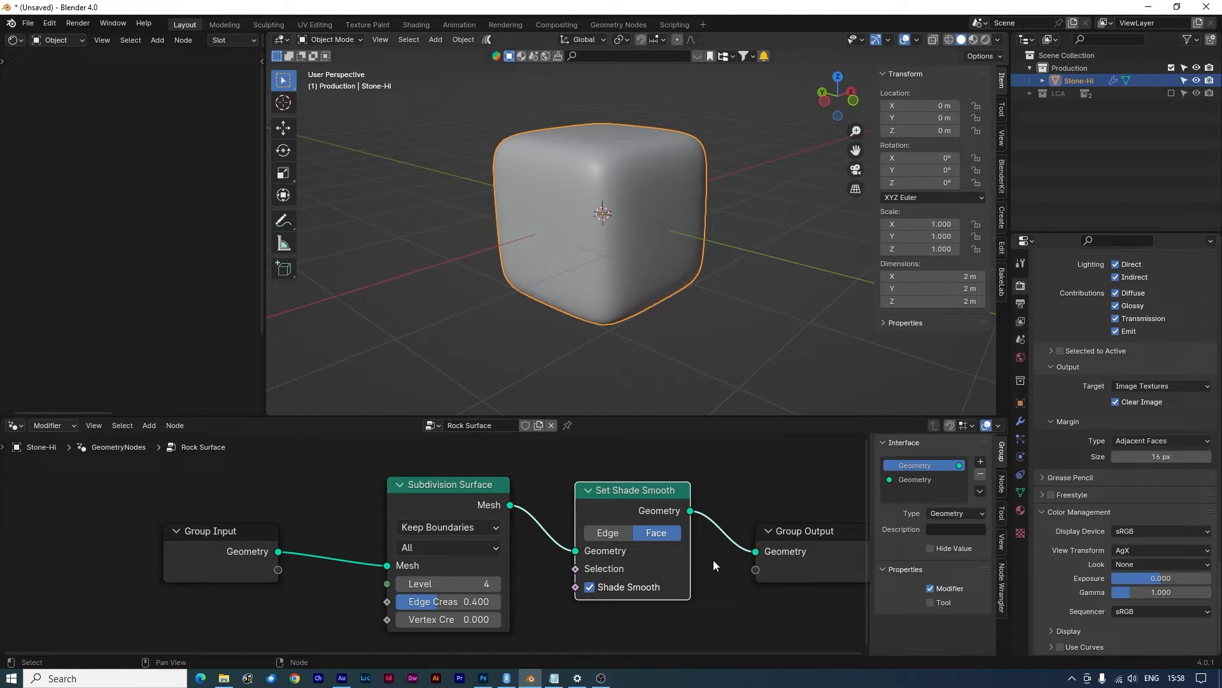
pyautogui.scroll(-2, 713, 560)
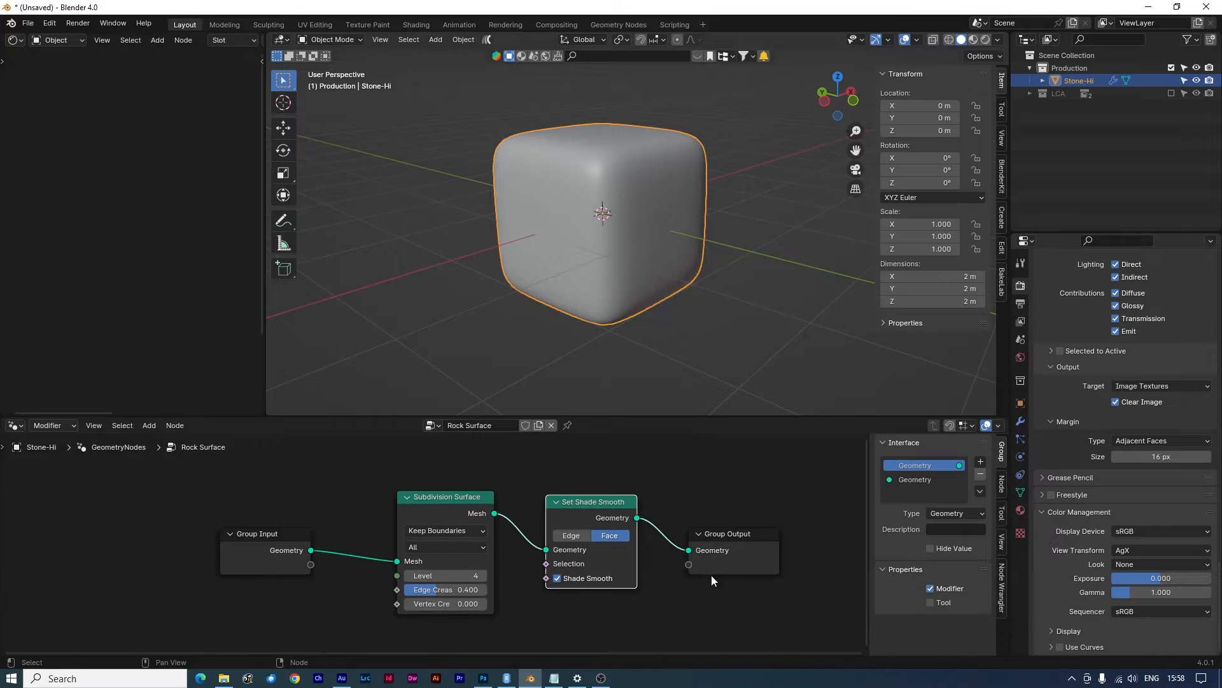
pyautogui.scroll(-1, 629, 558)
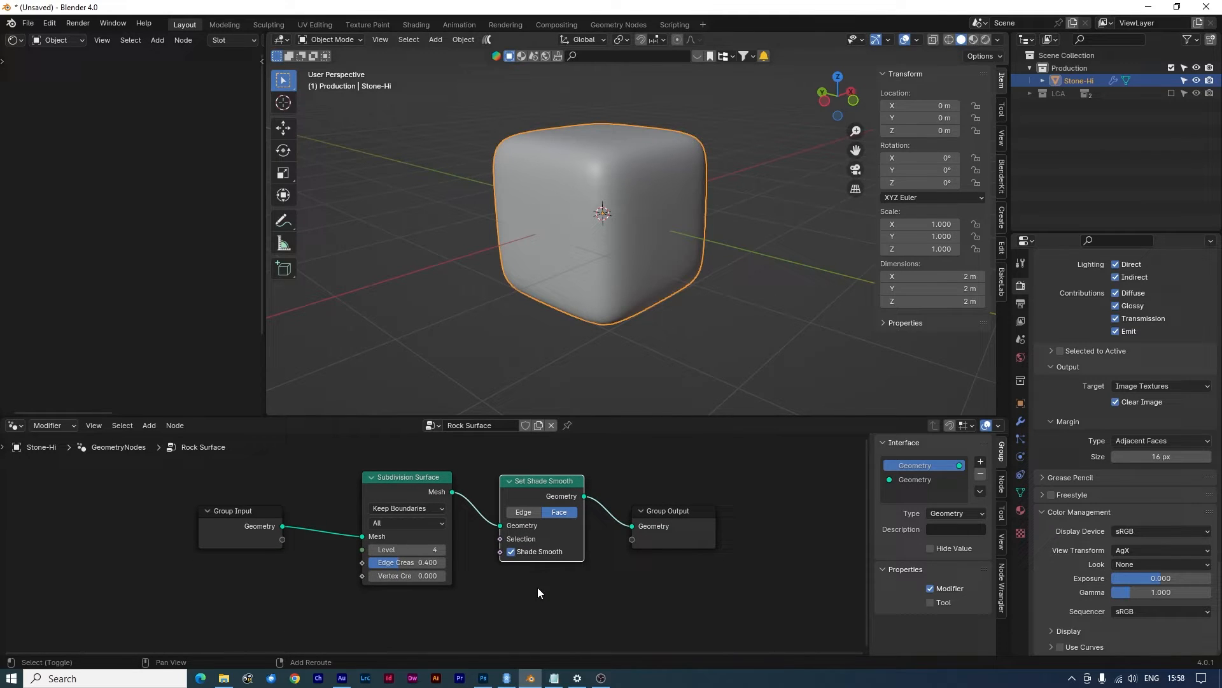
pyautogui.hotkey('shift', 'a')
pyautogui.write('set')
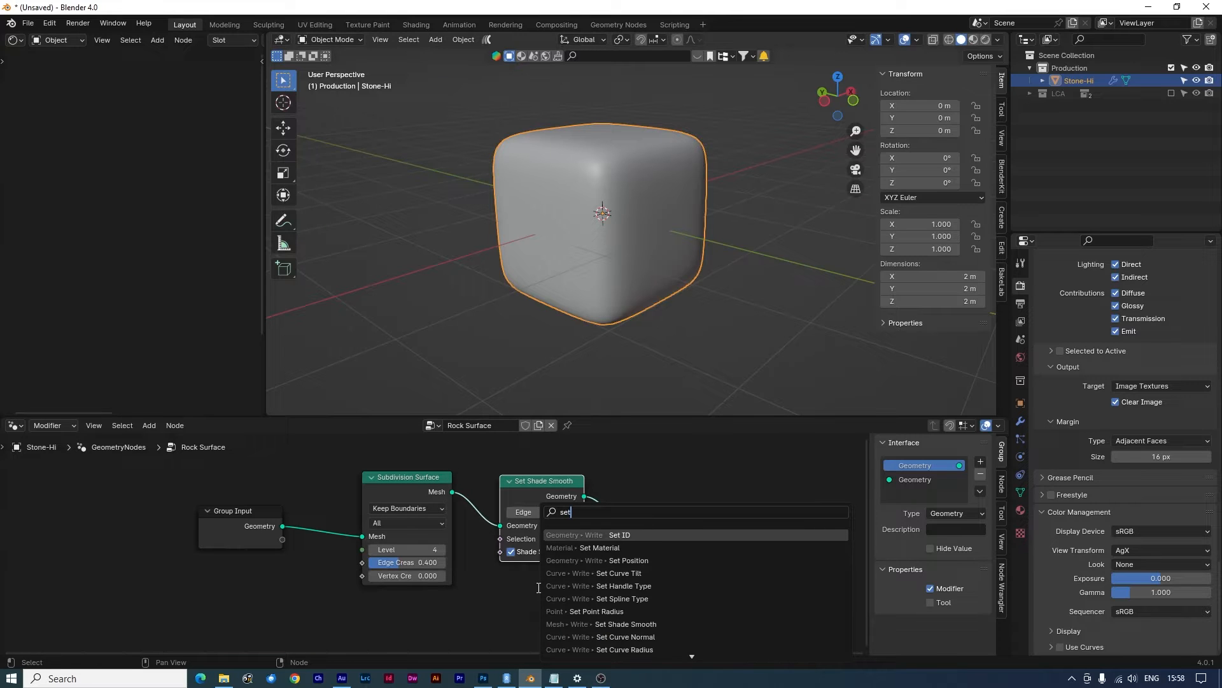
pyautogui.press('Down')
pyautogui.press('Down')
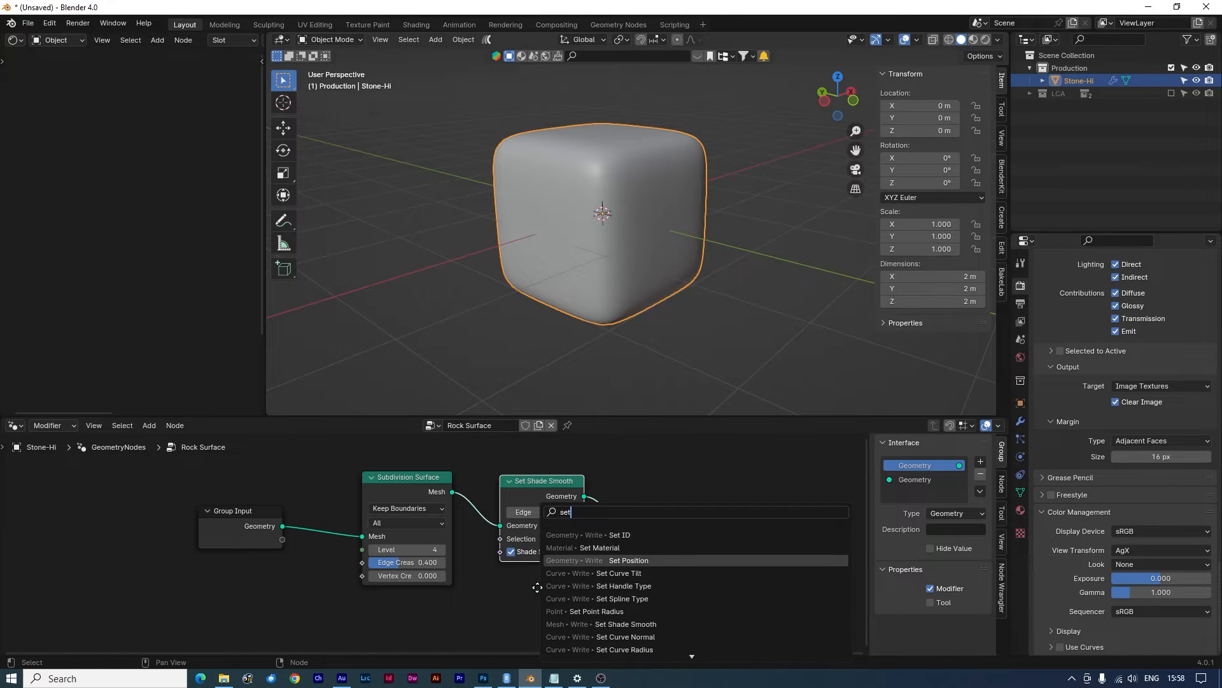
pyautogui.press('Return')
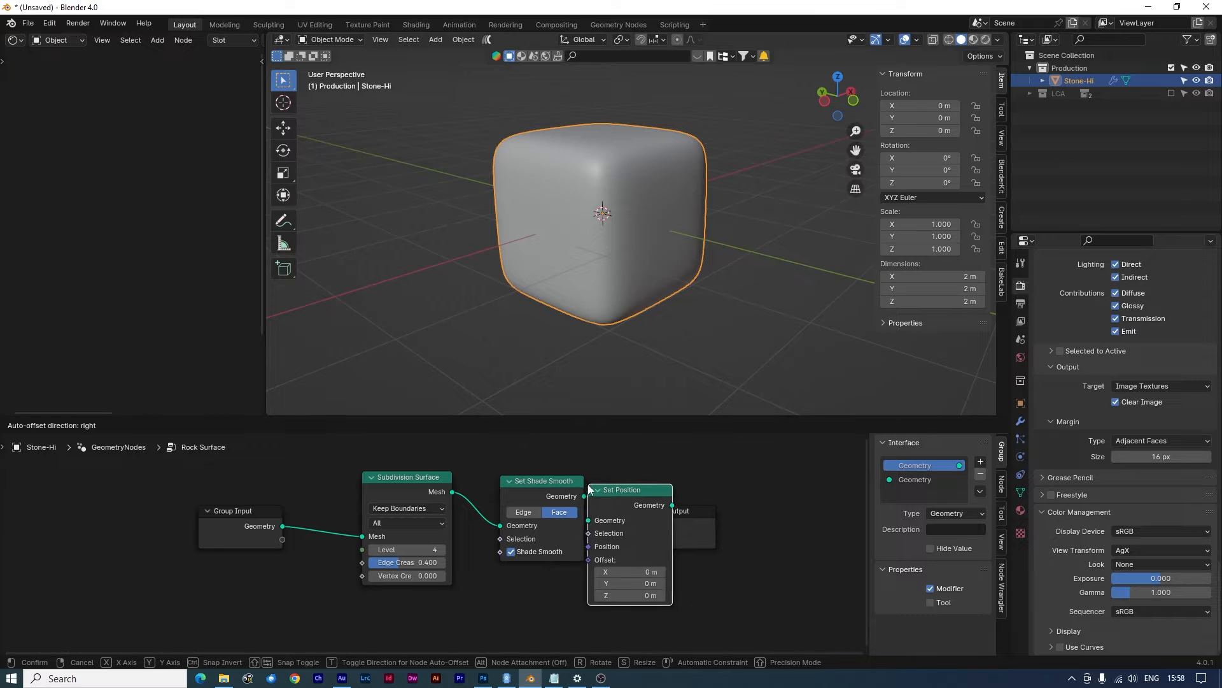
pyautogui.click(637, 478)
# Add a Noise Texture node with its Color output linked to the Set Position node's Offset input
pyautogui.press('Home')
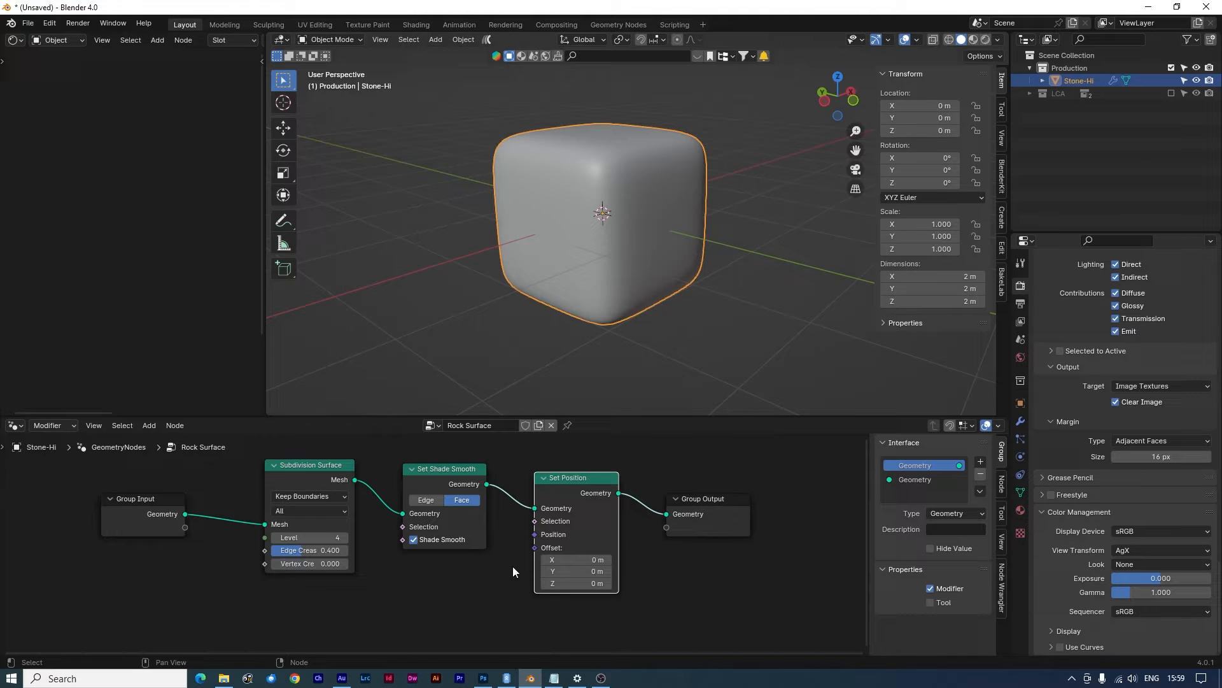
pyautogui.moveTo(535, 547); pyautogui.dragTo(456, 600)
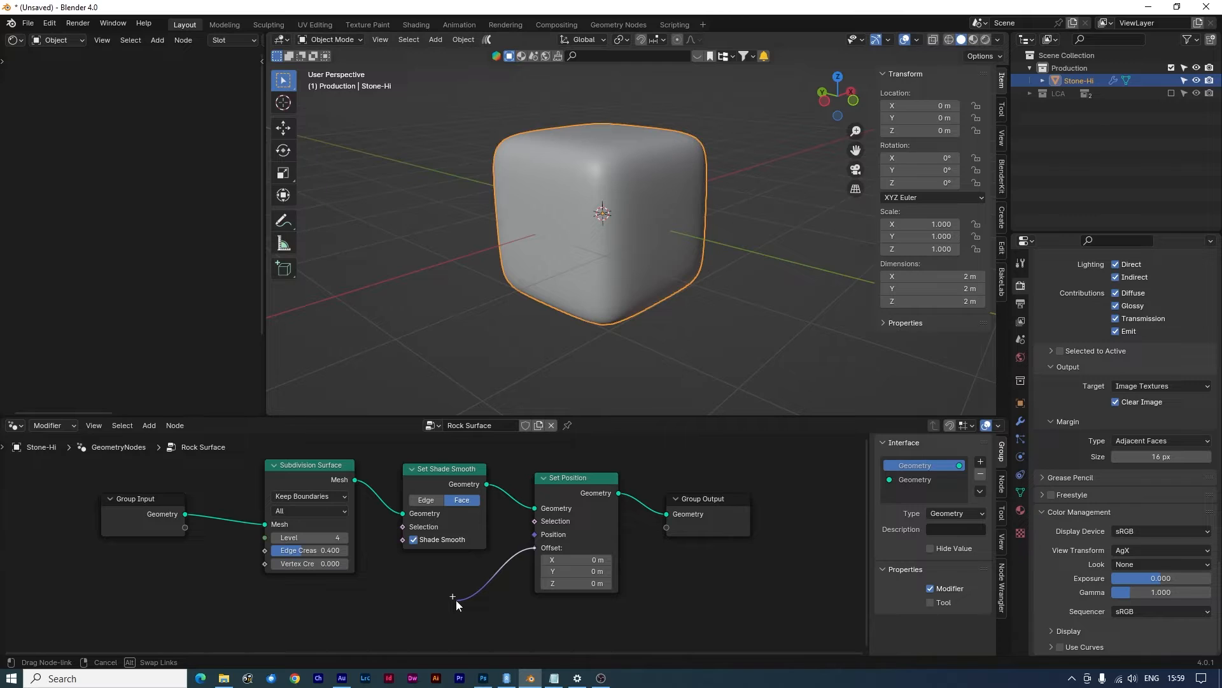
pyautogui.moveTo(456, 600); pyautogui.dragTo(456, 599)
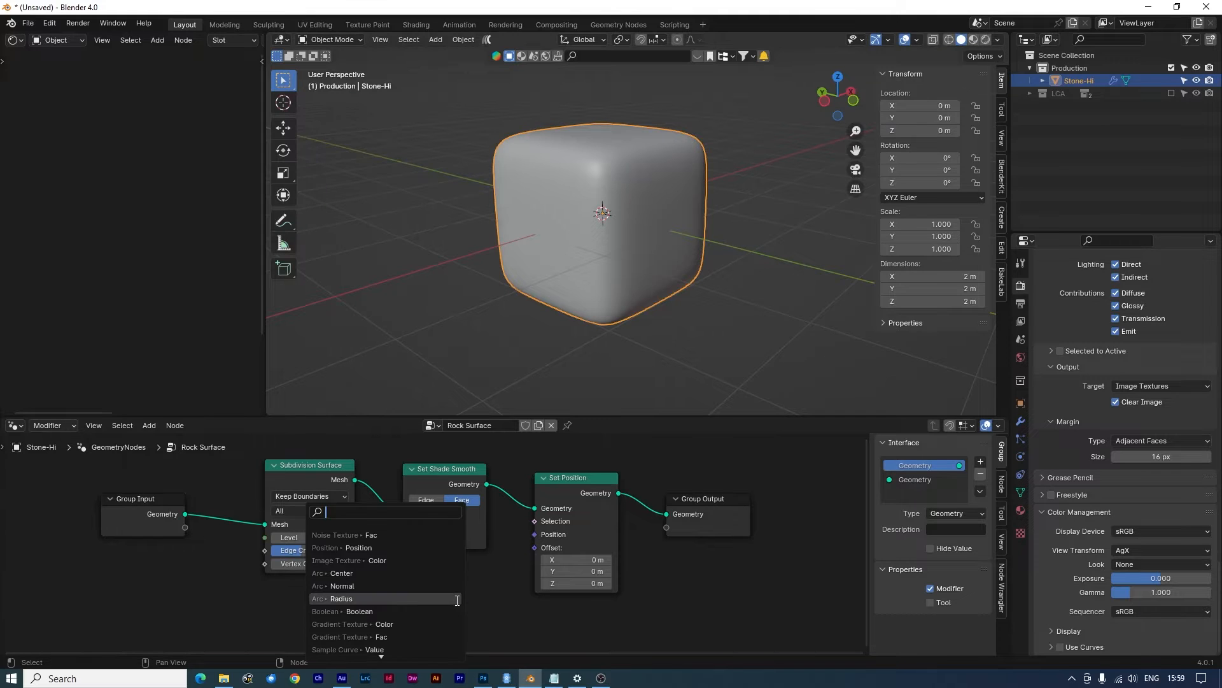
pyautogui.write('noise')
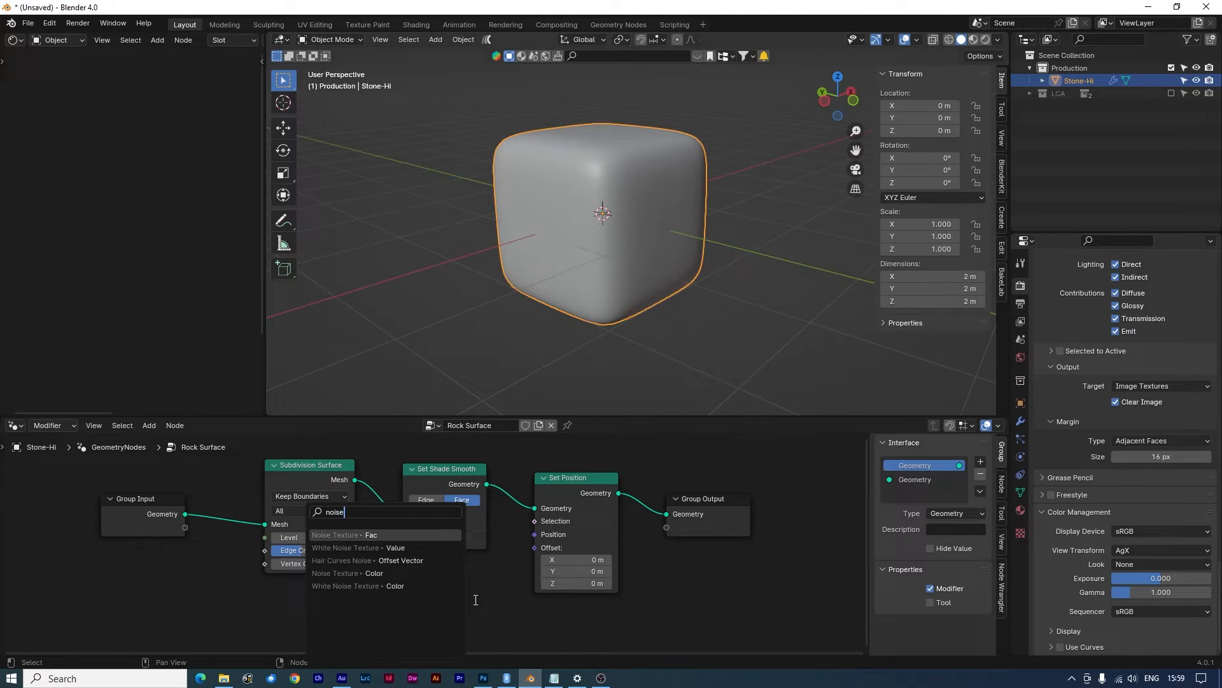
pyautogui.click(371, 573)
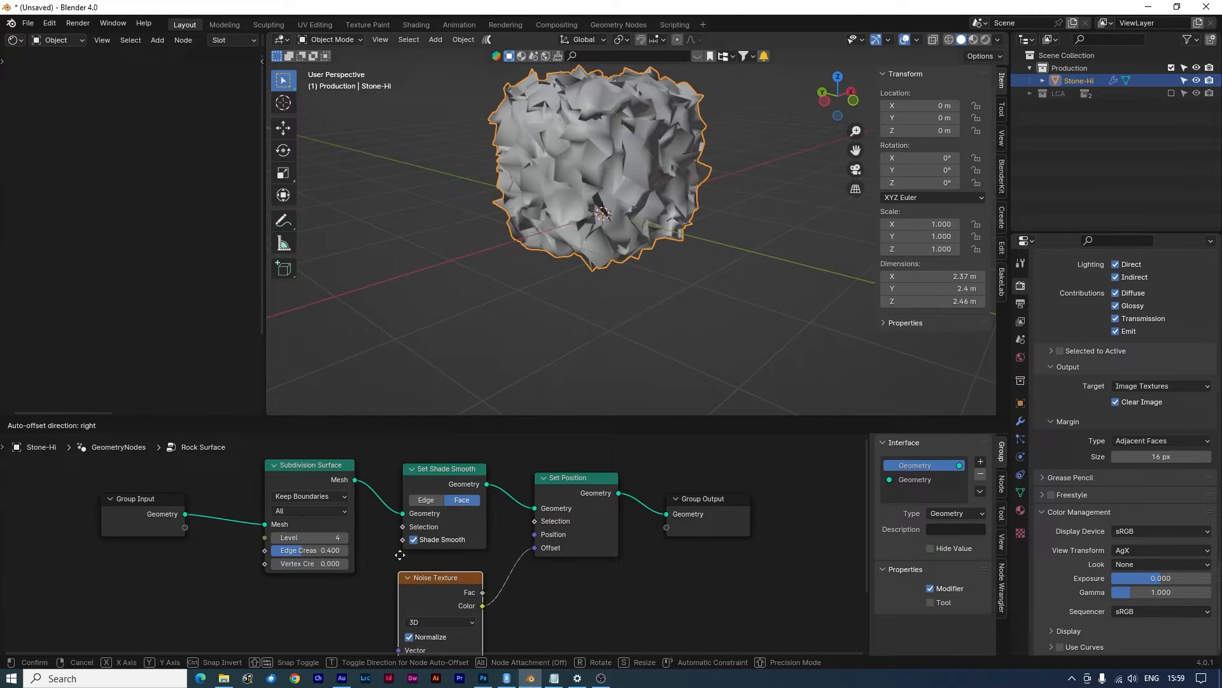
pyautogui.click(399, 556)
# Set the Noise Texture to 4D with scale 2, detail 15 and distortion 1
pyautogui.moveTo(514, 594); pyautogui.dragTo(529, 522, button='middle')
pyautogui.click(482, 549)
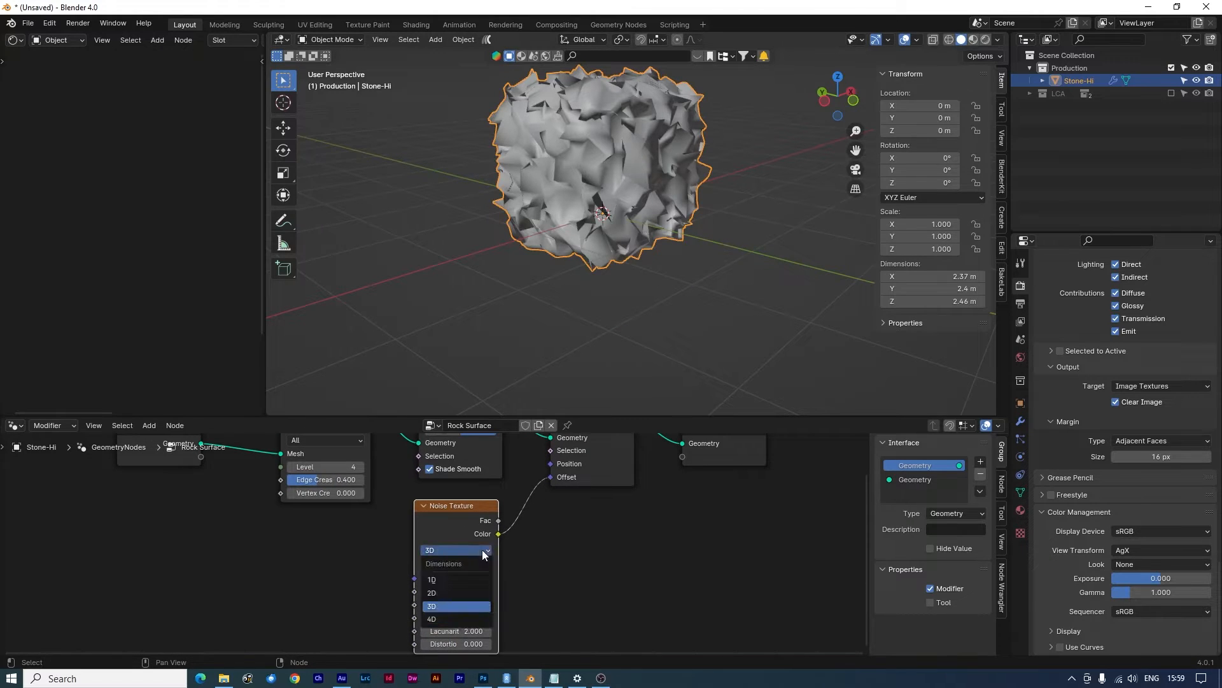
pyautogui.click(441, 618)
pyautogui.moveTo(495, 625); pyautogui.dragTo(495, 573, button='middle')
pyautogui.click(471, 552)
pyautogui.write('2')
pyautogui.click(475, 565)
pyautogui.write('15')
pyautogui.press('Return')
pyautogui.click(474, 605)
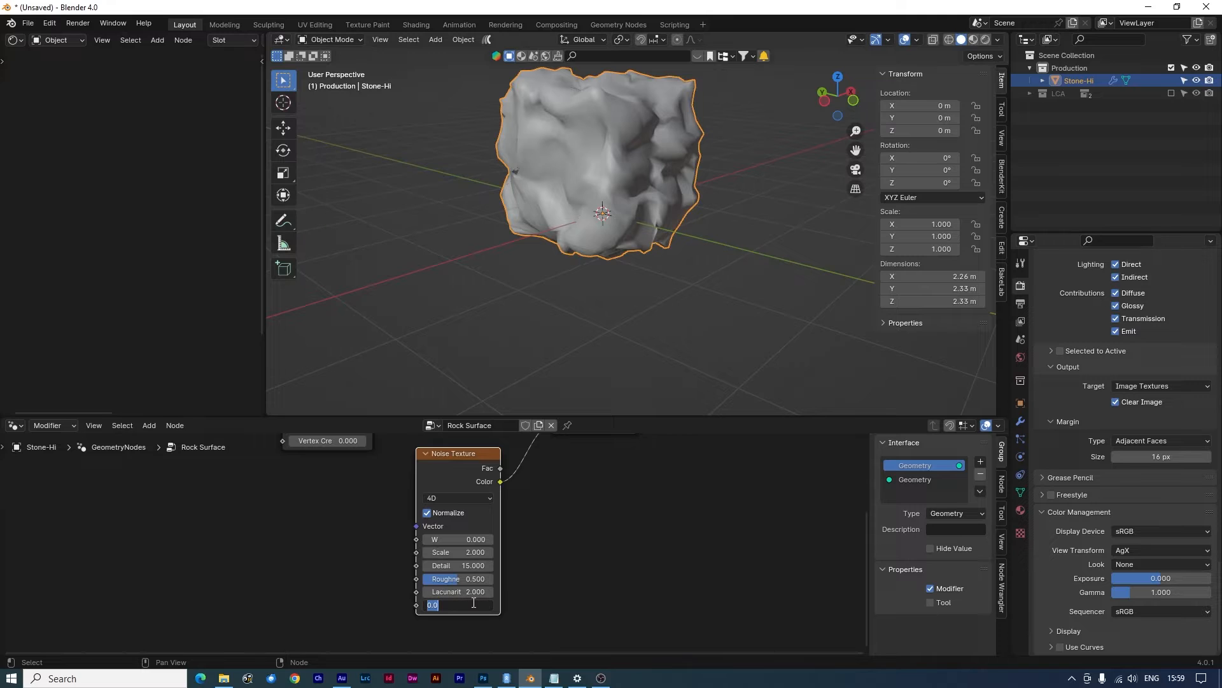
pyautogui.write('1')
pyautogui.press('Return')
# Insert a Mix Color node between the Noise Texture and the Set Position offset, with Linear Light as its blending mode
pyautogui.moveTo(681, 205); pyautogui.dragTo(716, 226, button='middle')
pyautogui.moveTo(602, 517); pyautogui.dragTo(603, 615, button='middle')
pyautogui.hotkey('shift', 'a')
pyautogui.write('s')
pyautogui.press('BackSpace')
pyautogui.write('mi')
pyautogui.click(643, 535)
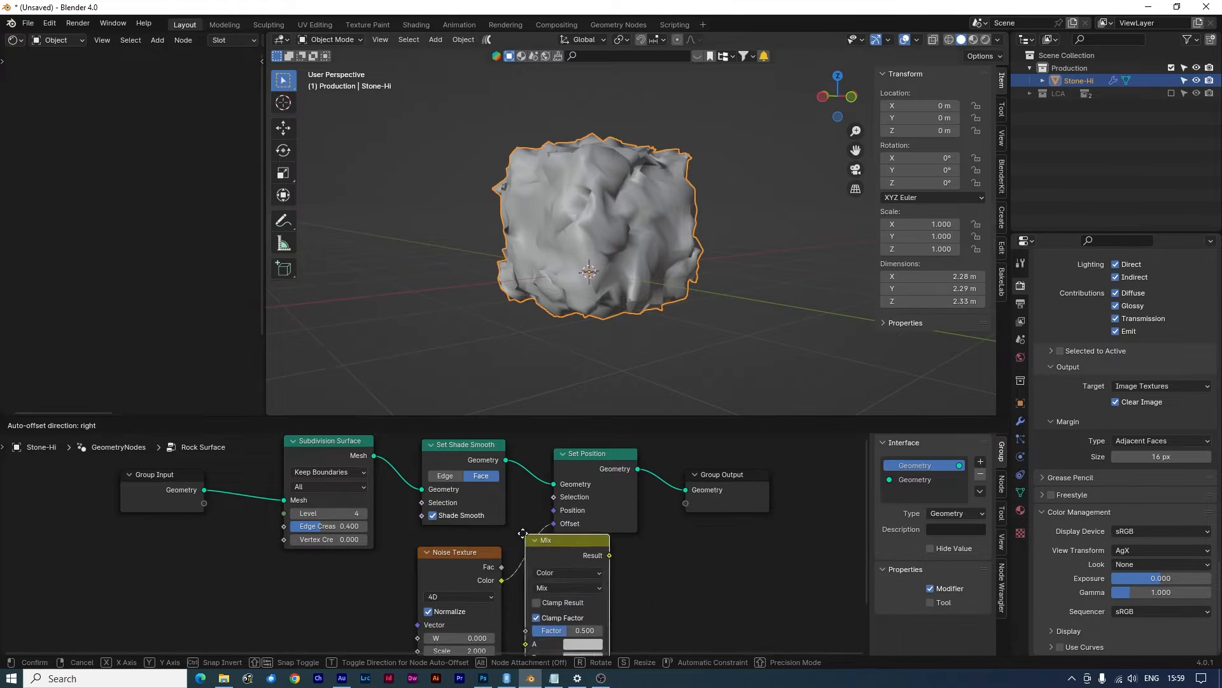
pyautogui.click(582, 575)
pyautogui.click(582, 575)
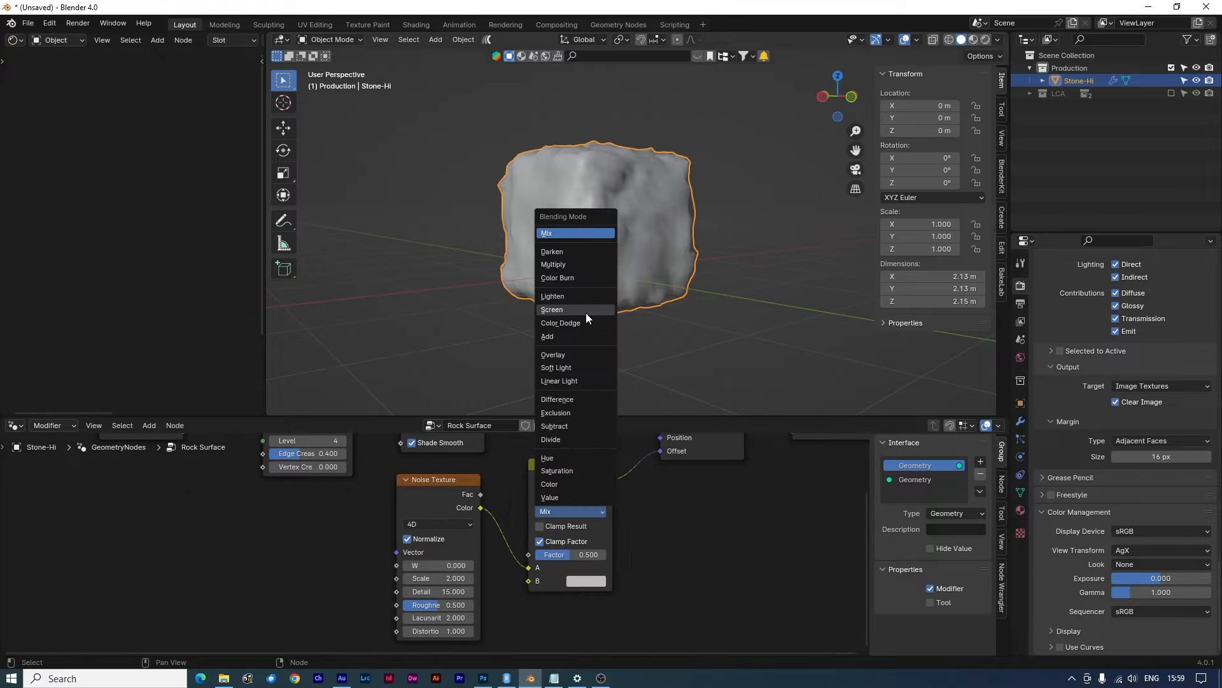
pyautogui.click(564, 381)
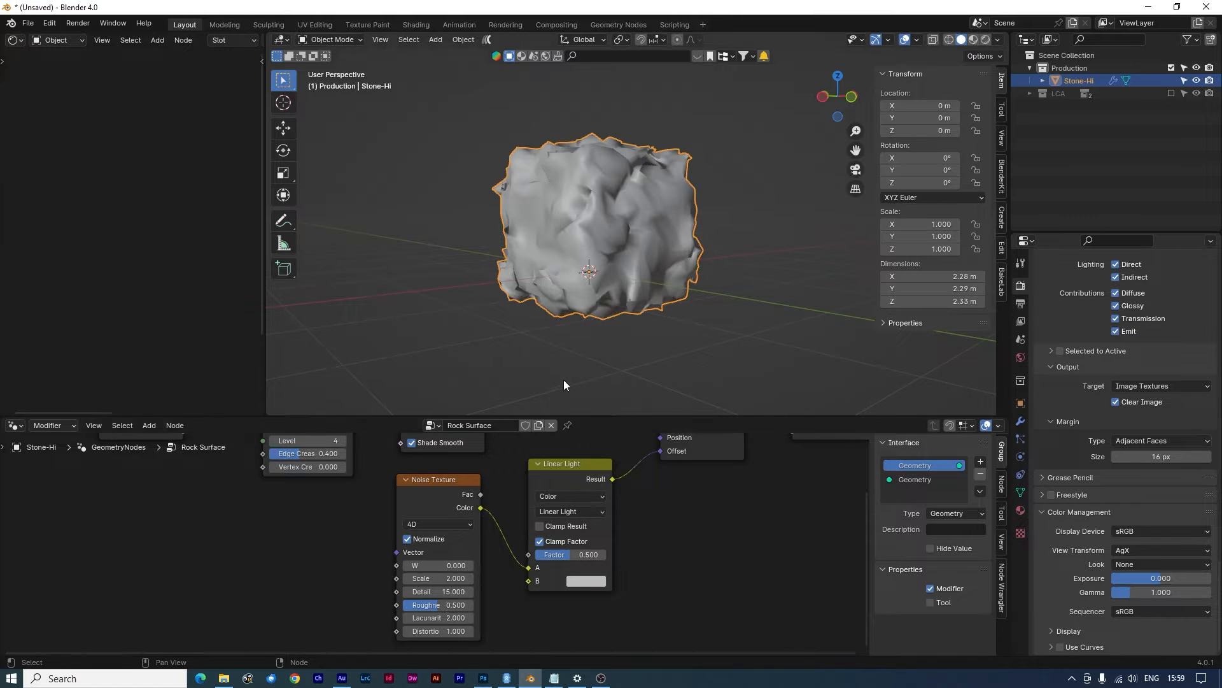
# Move the noise Color link to the Linear Light node's B input and set its A color to black
pyautogui.moveTo(528, 568); pyautogui.dragTo(528, 580)
pyautogui.click(586, 568)
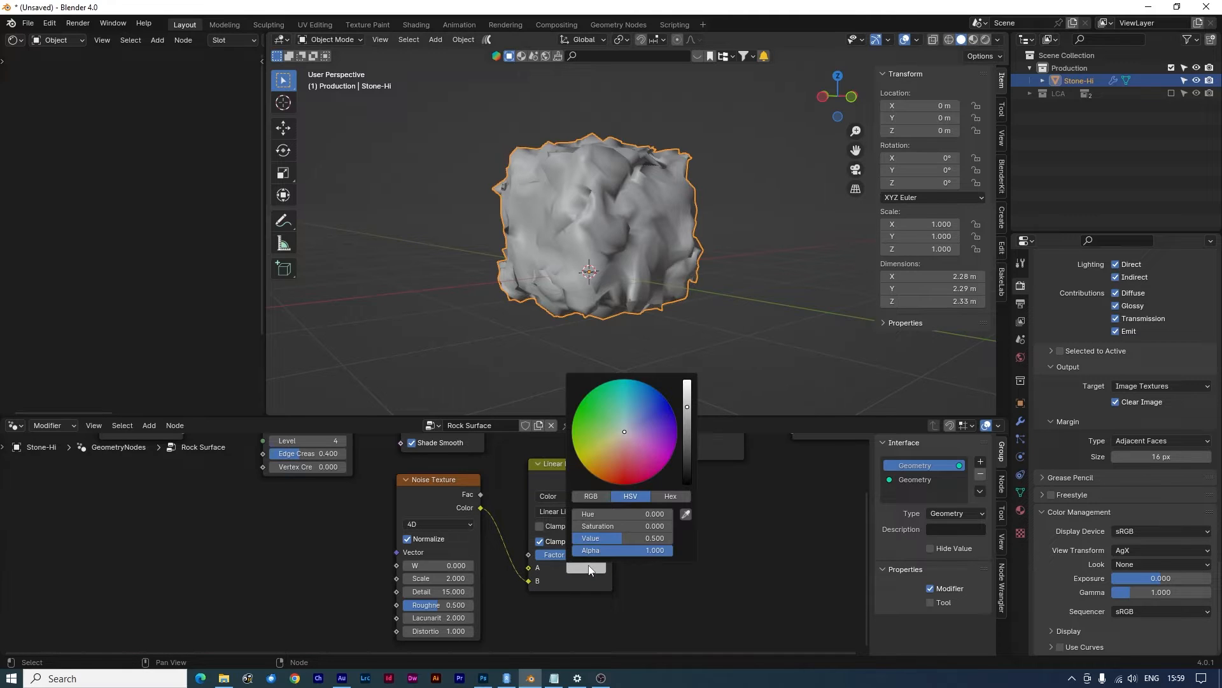
pyautogui.moveTo(688, 433); pyautogui.dragTo(688, 484)
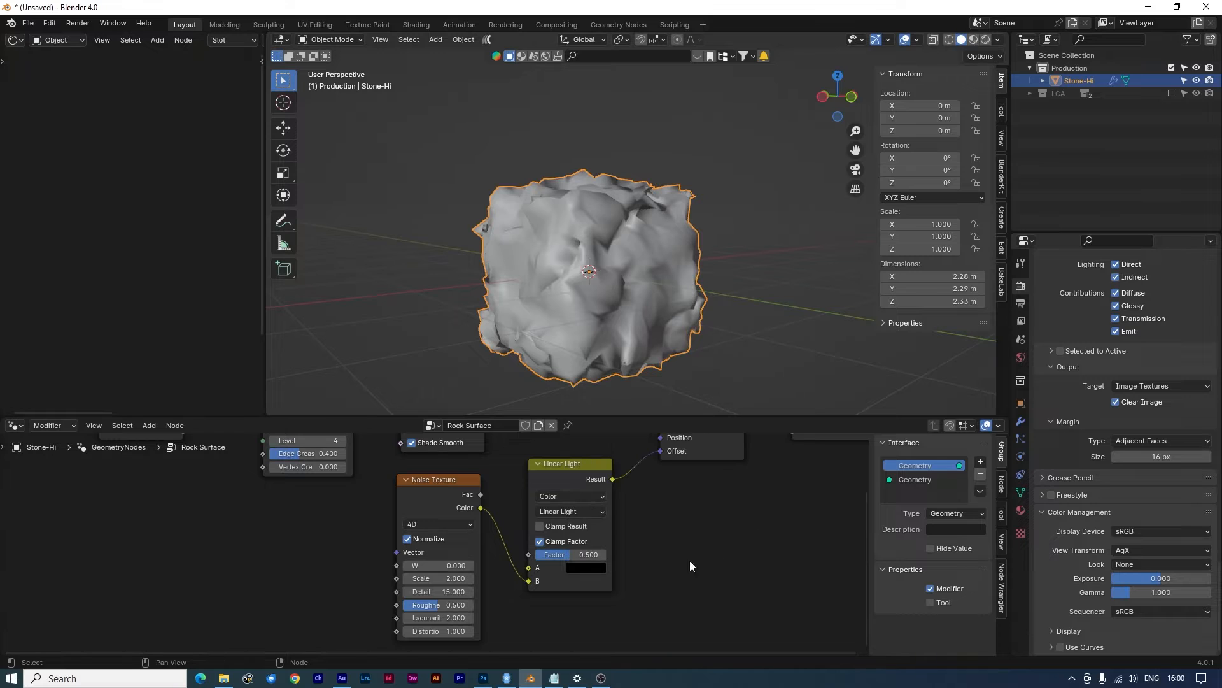
# Expose the Subdivision Surface node's Level as a group input and name it Subdivision Level
pyautogui.keyDown('shift'); pyautogui.moveTo(690, 541); pyautogui.dragTo(656, 568, button='middle'); pyautogui.keyUp('shift')
pyautogui.moveTo(690, 292); pyautogui.dragTo(724, 262, button='middle')
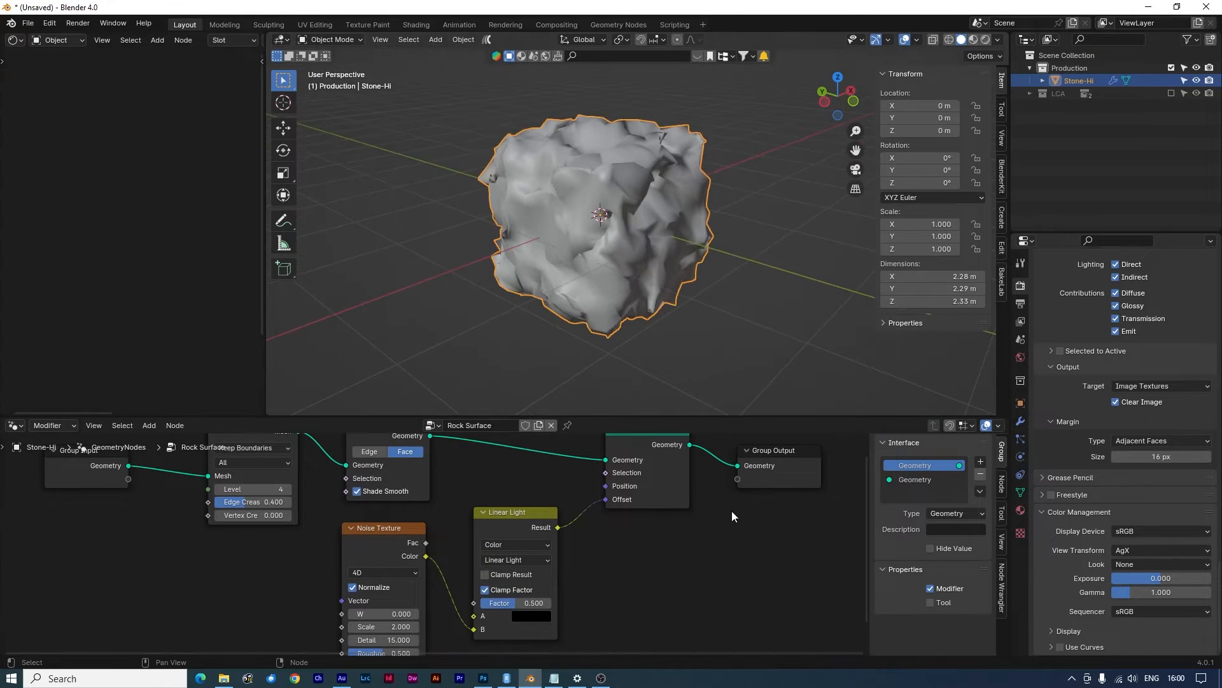
pyautogui.scroll(-3, 731, 513)
pyautogui.moveTo(738, 535); pyautogui.dragTo(737, 515, button='middle')
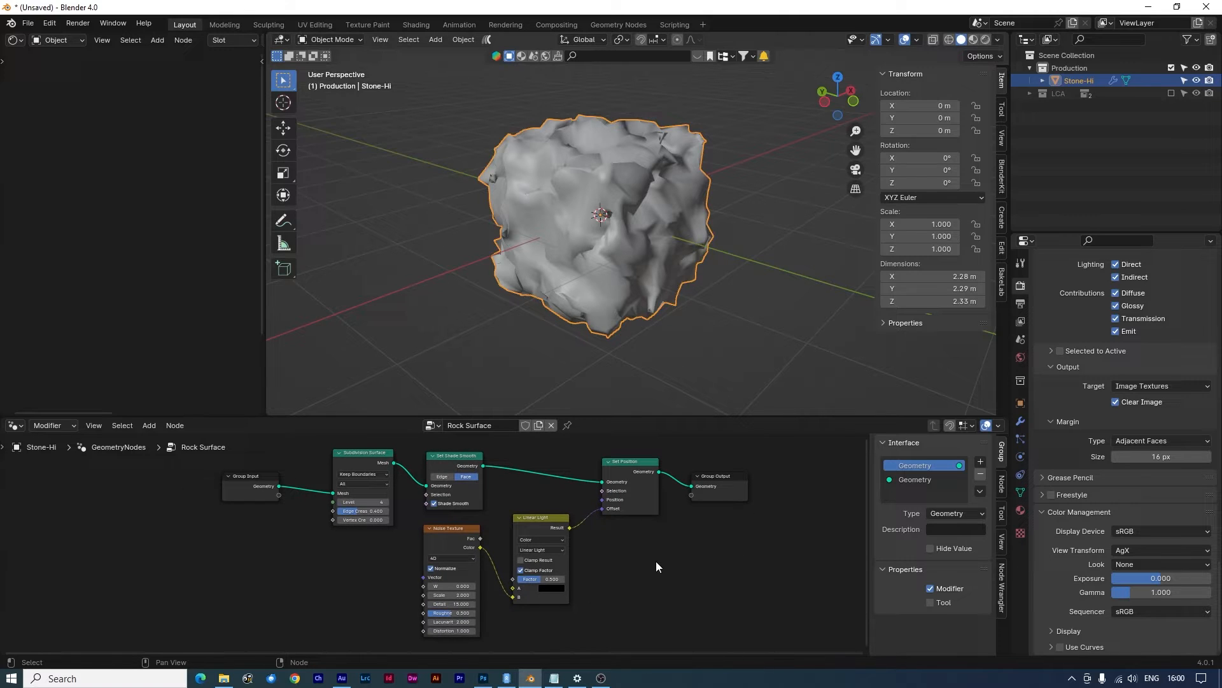
pyautogui.moveTo(640, 298); pyautogui.dragTo(615, 235, button='middle')
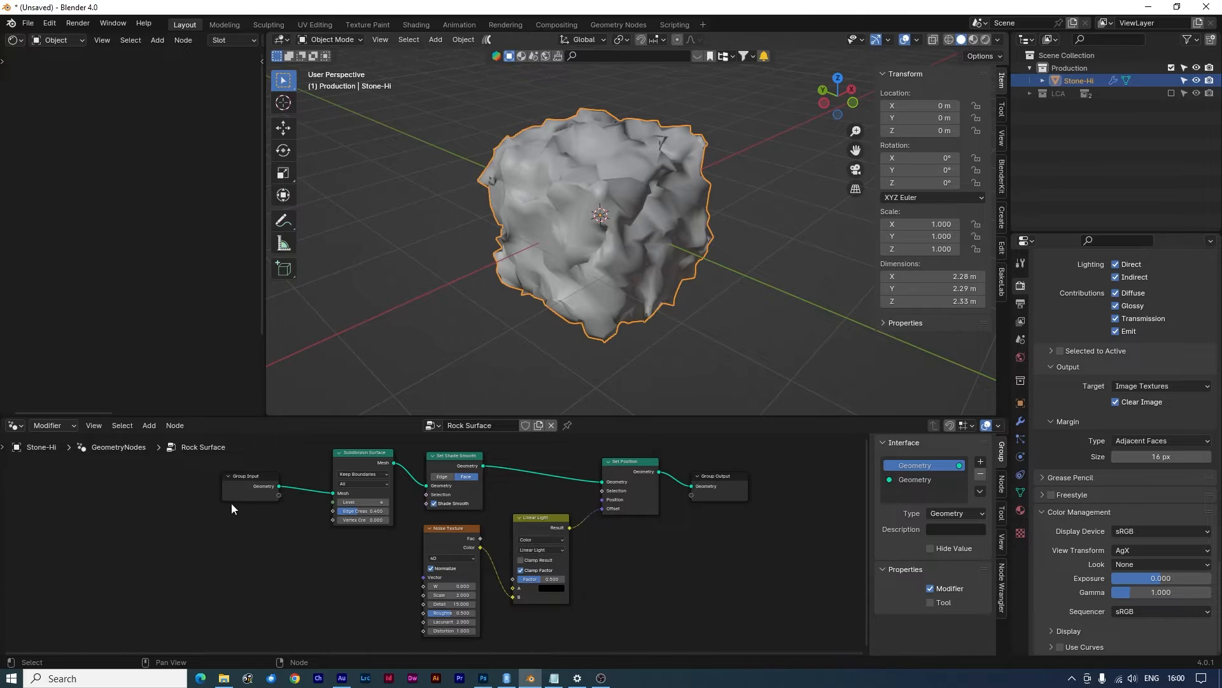
pyautogui.click(247, 472)
pyautogui.click(1020, 421)
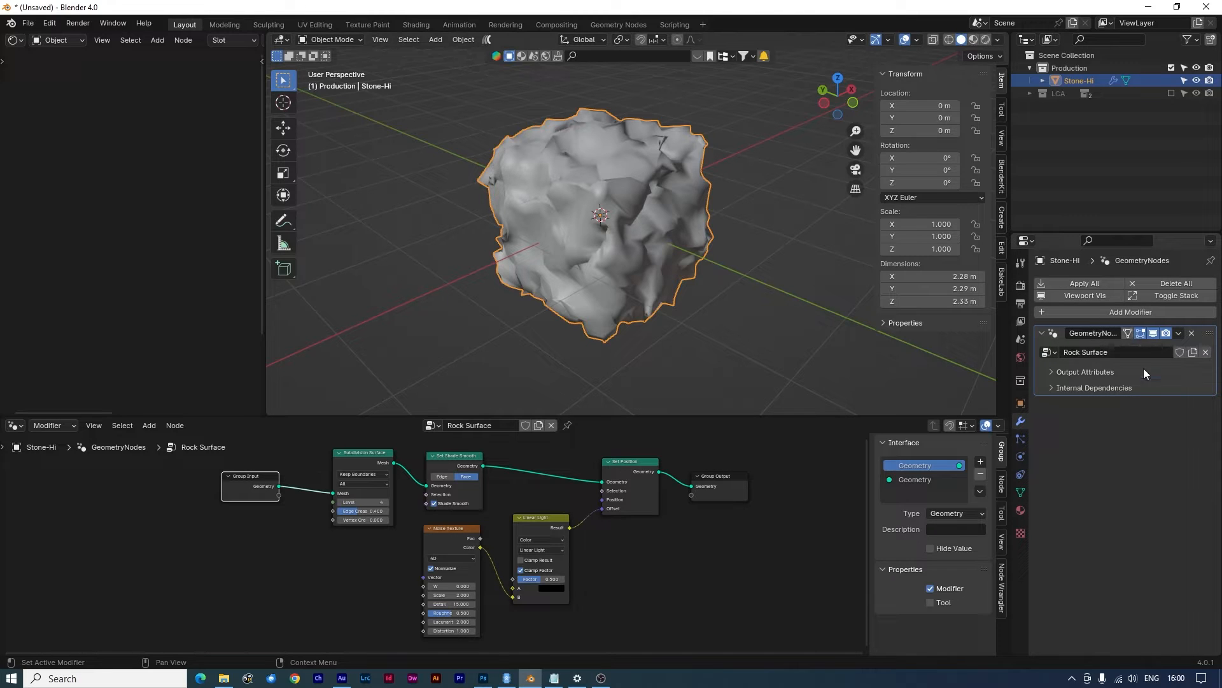
pyautogui.scroll(5, 328, 535)
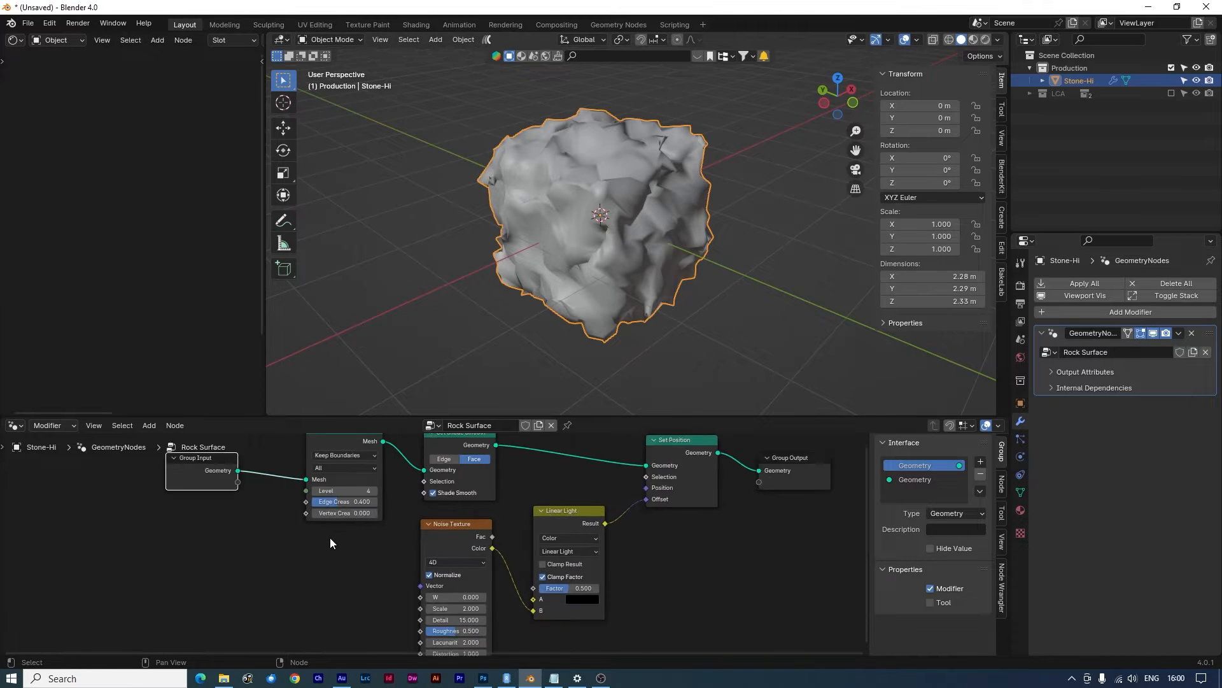
pyautogui.moveTo(487, 559); pyautogui.dragTo(387, 545)
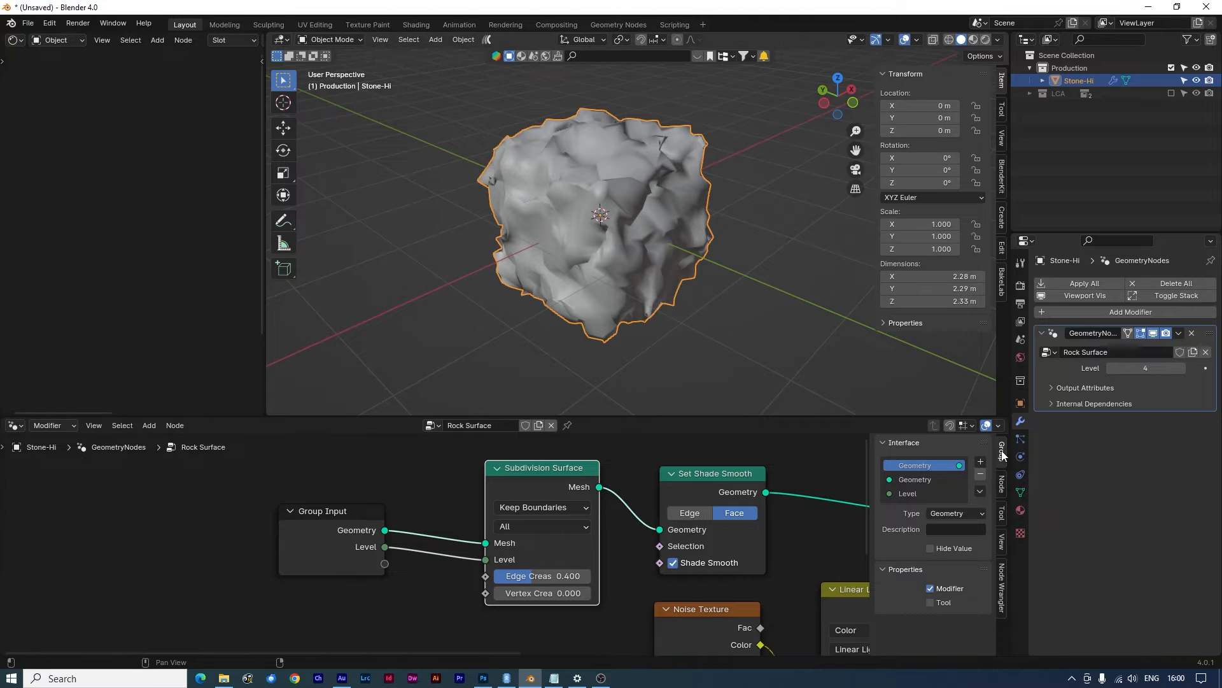
pyautogui.doubleClick(908, 493)
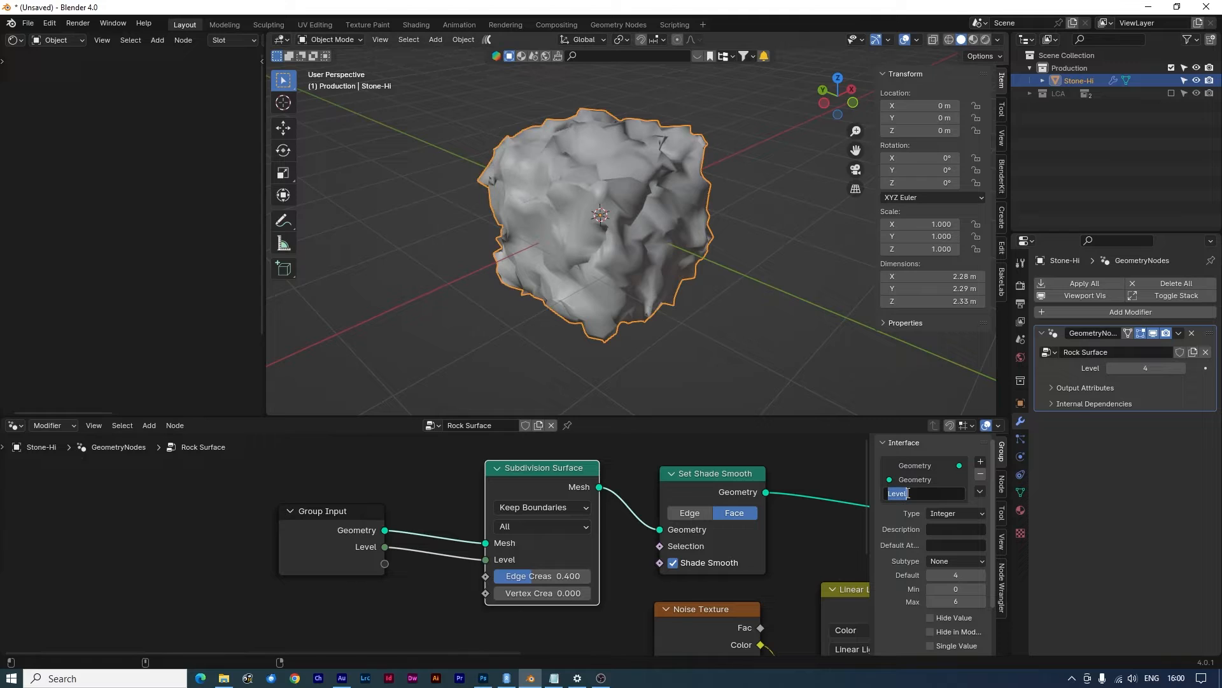
pyautogui.write('Subdivision Level')
pyautogui.press('Return')
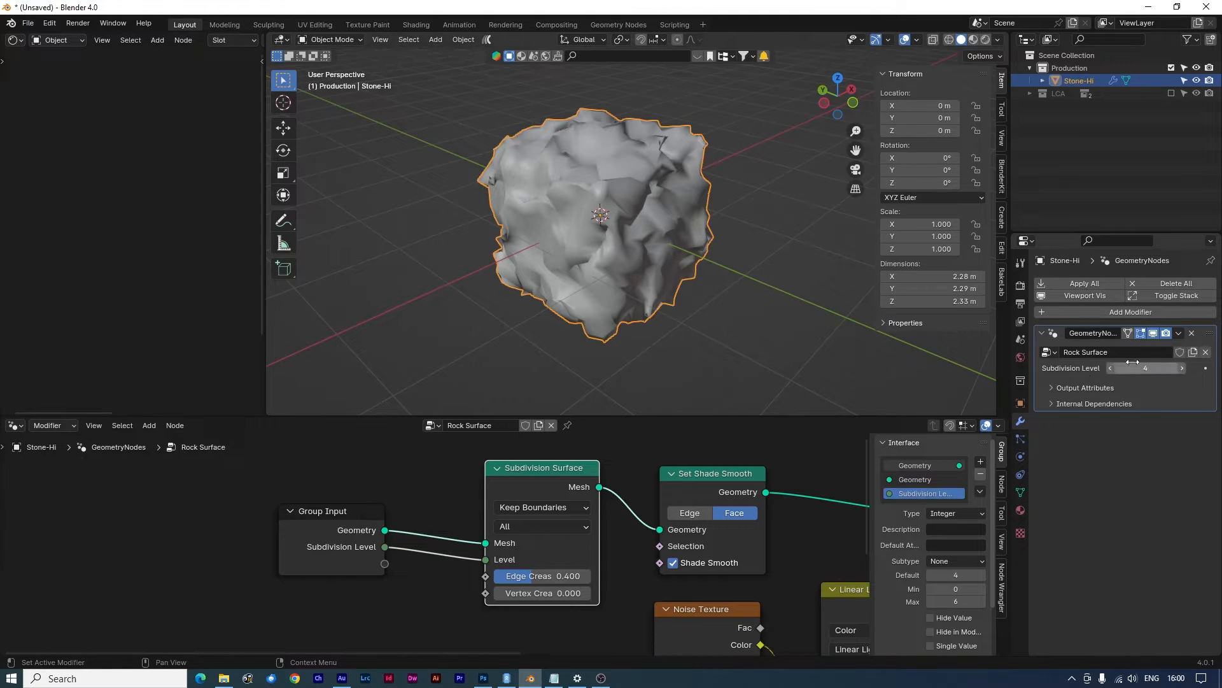
# Test higher and lower Subdivision Level values in the modifier, finishing at 4
pyautogui.click(1181, 369)
pyautogui.click(1111, 370)
pyautogui.click(1111, 369)
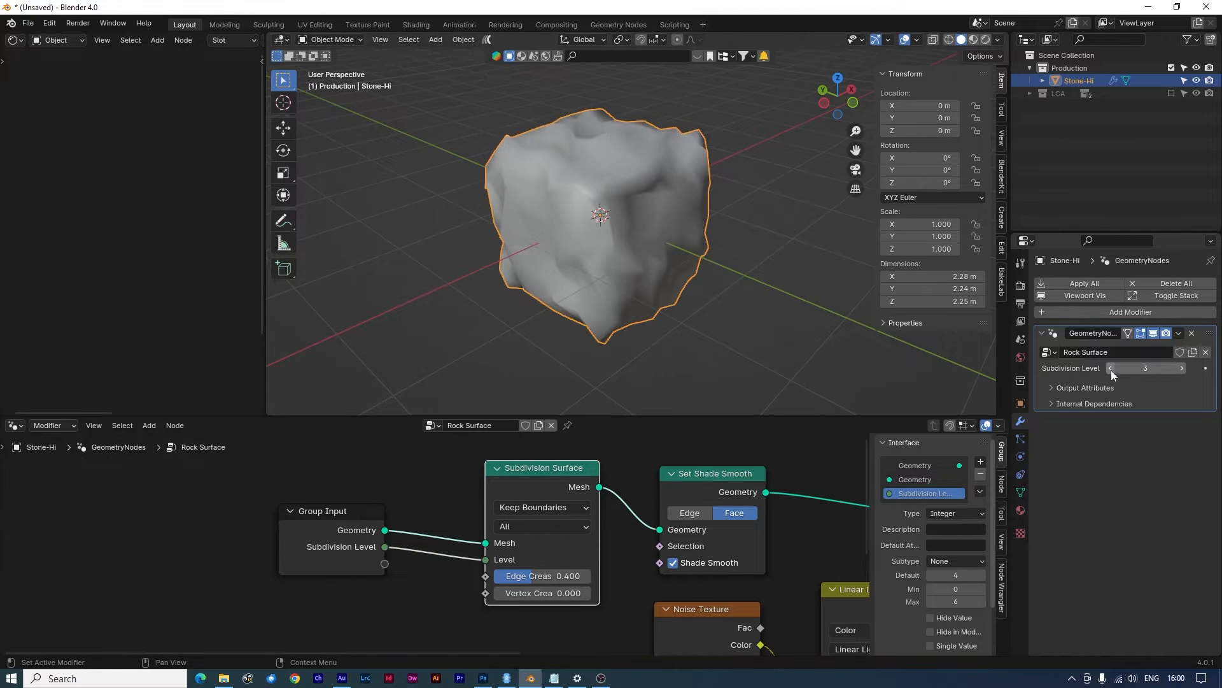
pyautogui.click(1183, 368)
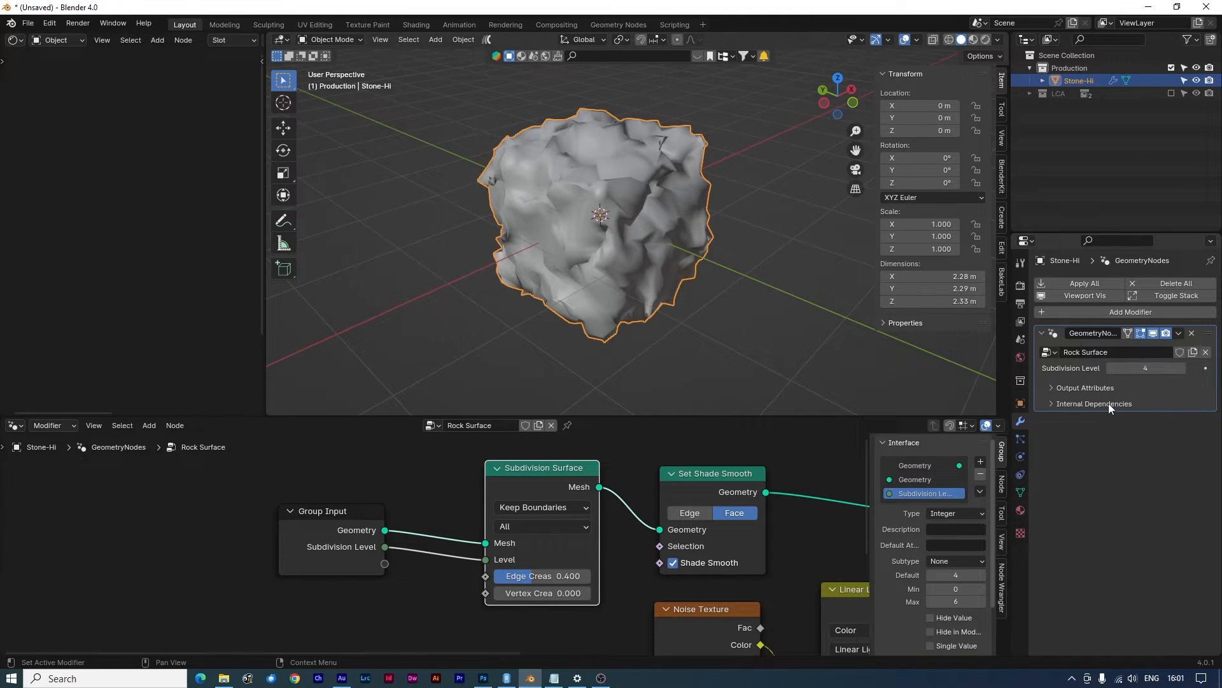
# Link the Linear Light node's Factor to a new socket on the Group Input node
pyautogui.moveTo(622, 571); pyautogui.dragTo(507, 569, button='middle')
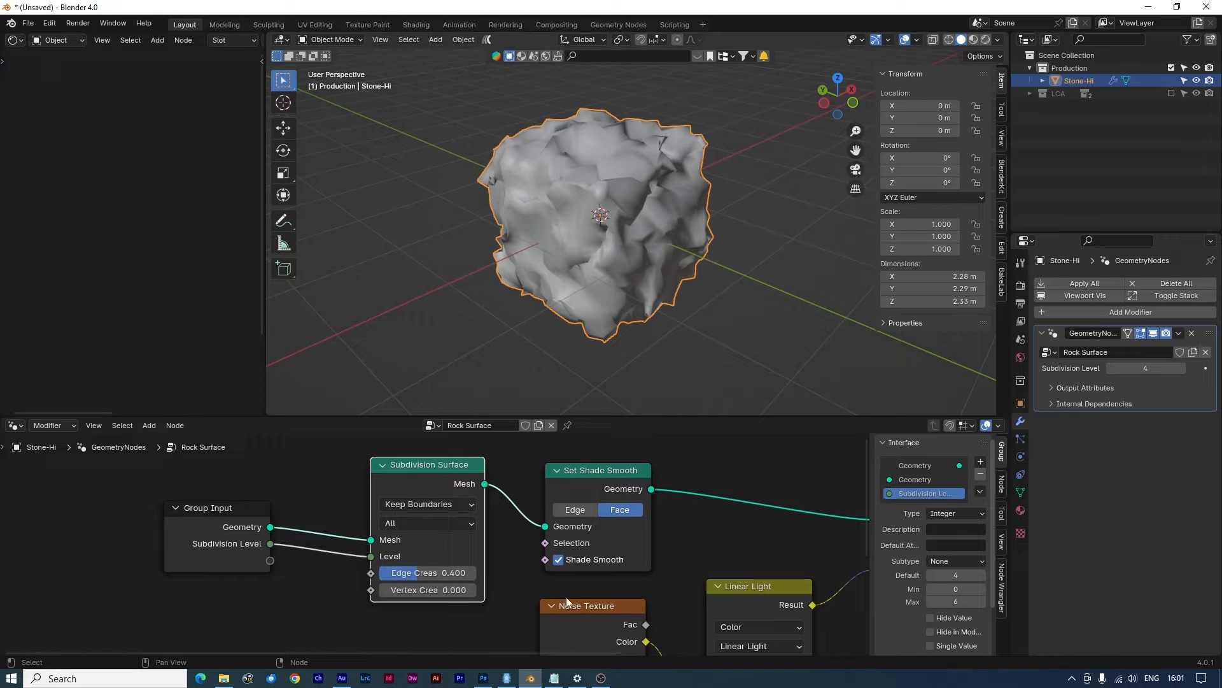
pyautogui.scroll(-3, 588, 590)
pyautogui.keyDown('shift'); pyautogui.moveTo(544, 593); pyautogui.dragTo(513, 534, button='middle'); pyautogui.keyUp('shift')
pyautogui.click(620, 609)
pyautogui.click(616, 606)
pyautogui.moveTo(620, 609); pyautogui.dragTo(274, 498)
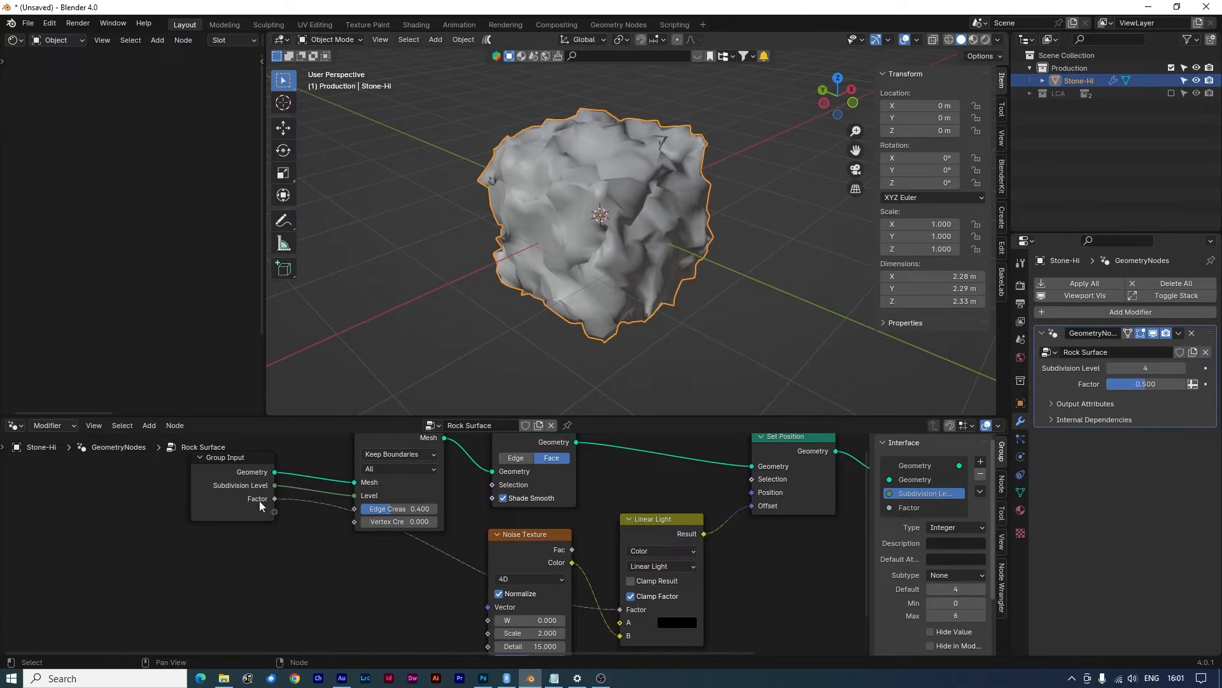
# Rename the new Factor group input as Bumpiness
pyautogui.click(910, 508)
pyautogui.doubleClick(912, 507)
pyautogui.write('Bumpiness')
pyautogui.press('Return')
pyautogui.doubleClick(916, 507)
pyautogui.click(916, 507)
pyautogui.press('BackSpace')
pyautogui.press('BackSpace')
pyautogui.write('n')
pyautogui.press('Return')
# Expose the Subdivision Surface node's Edge Crease as a group input and name it Edge Smoothness
pyautogui.moveTo(735, 583); pyautogui.dragTo(791, 548, button='middle')
pyautogui.moveTo(482, 415); pyautogui.dragTo(476, 322)
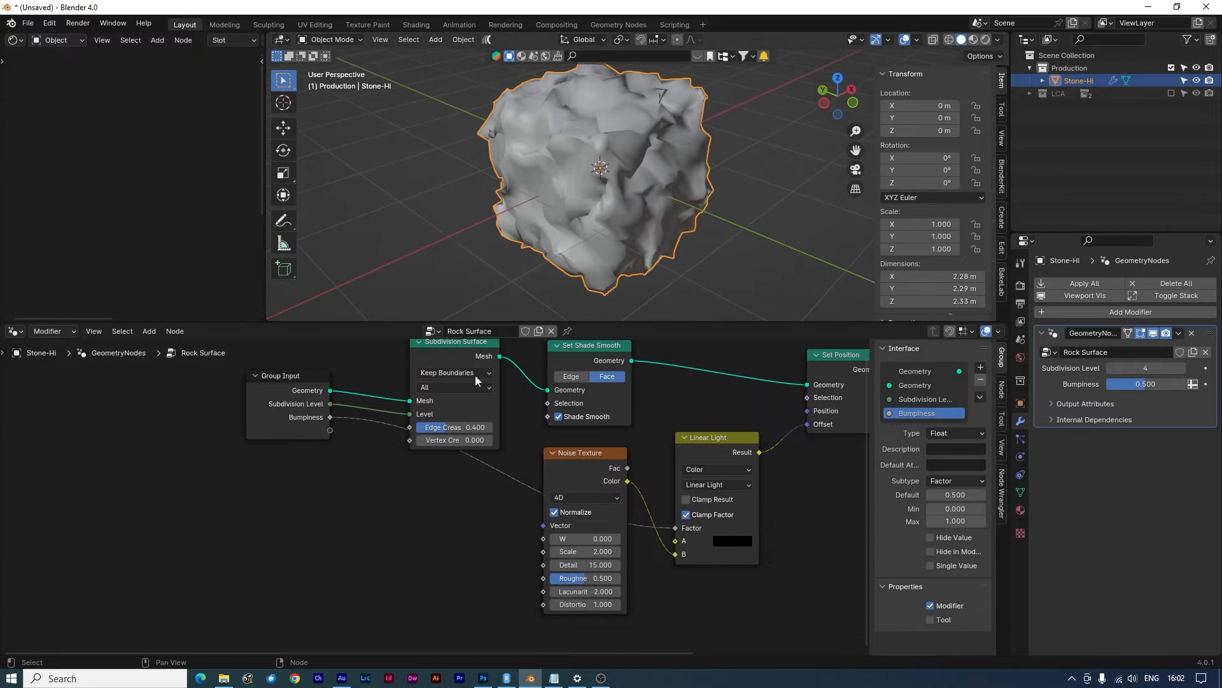
pyautogui.moveTo(409, 428); pyautogui.dragTo(328, 431)
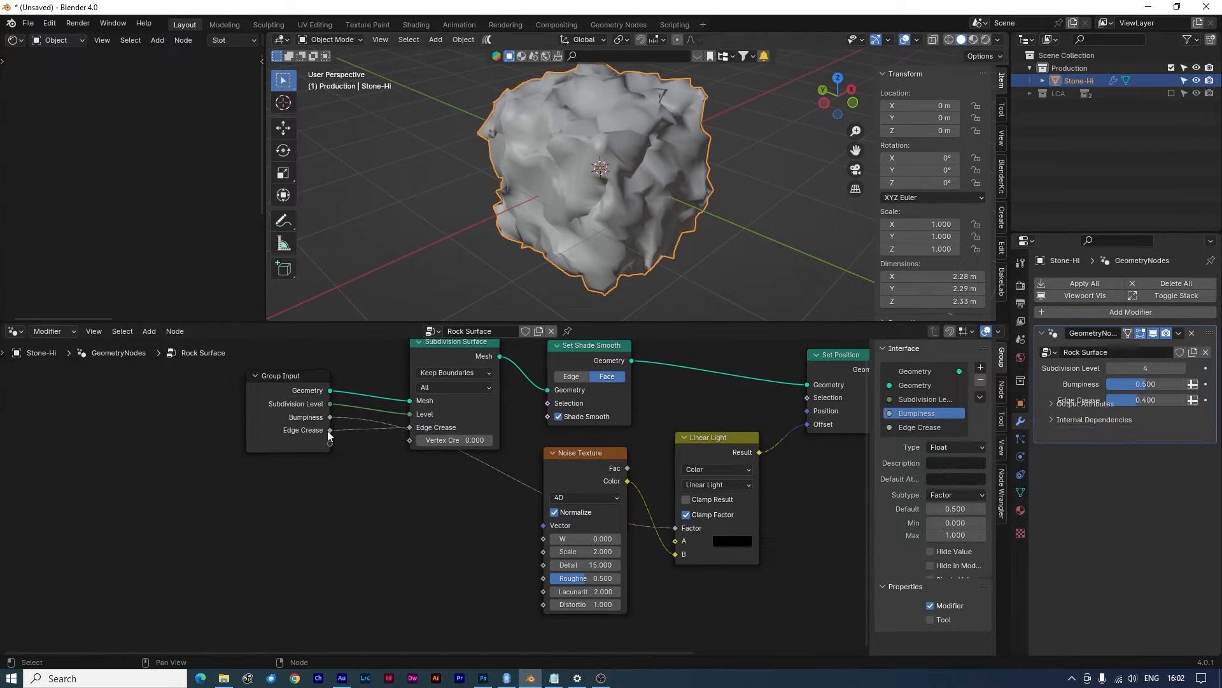
pyautogui.doubleClick(927, 426)
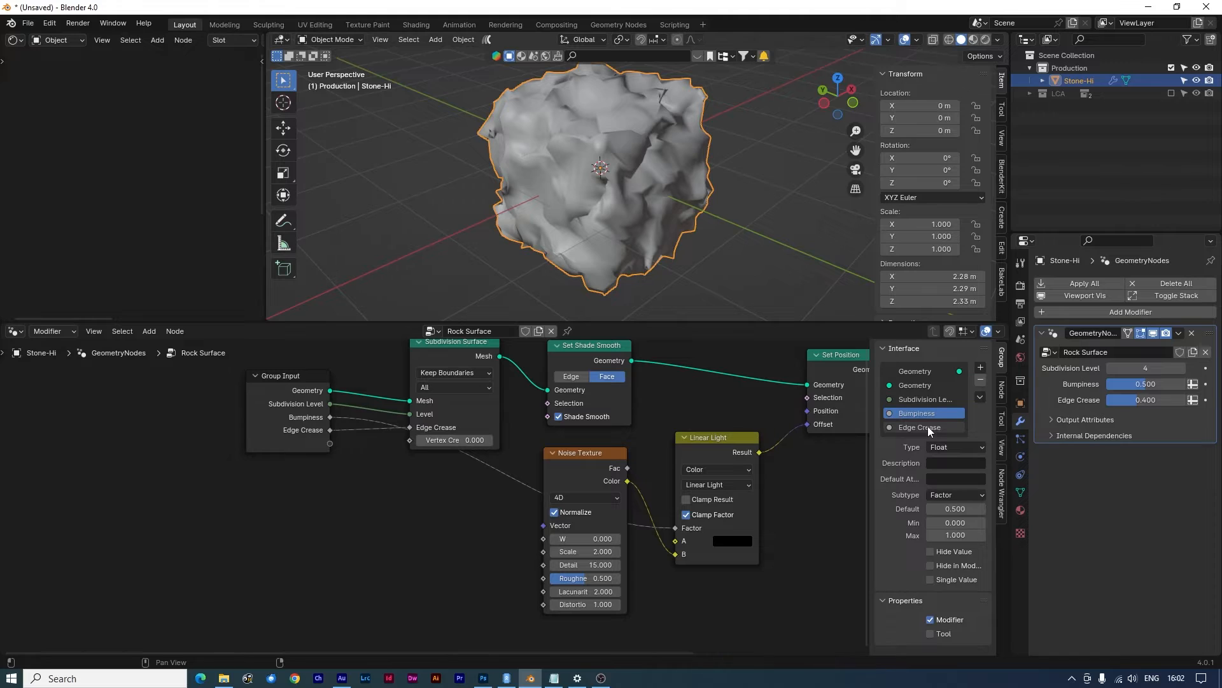
pyautogui.write('Edg')
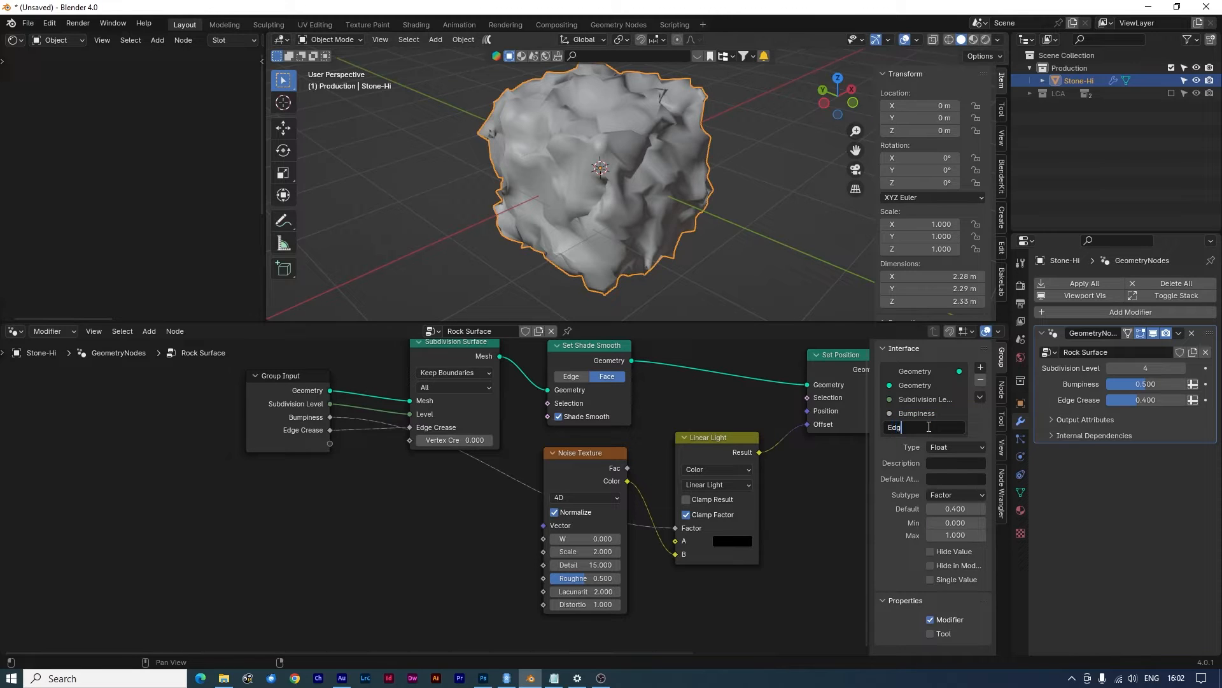
pyautogui.write('e Smoothness')
pyautogui.press('Return')
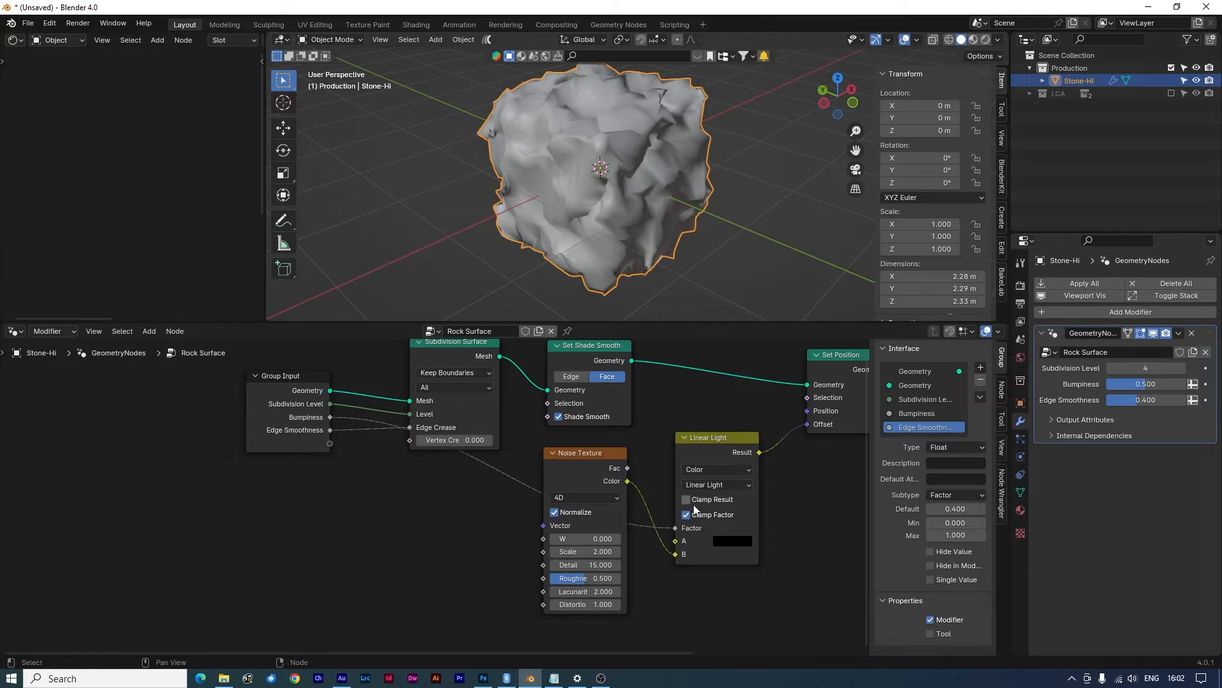
# Expose the Noise Texture's W value as a group input and name it Surface Random
pyautogui.moveTo(543, 538); pyautogui.dragTo(335, 445)
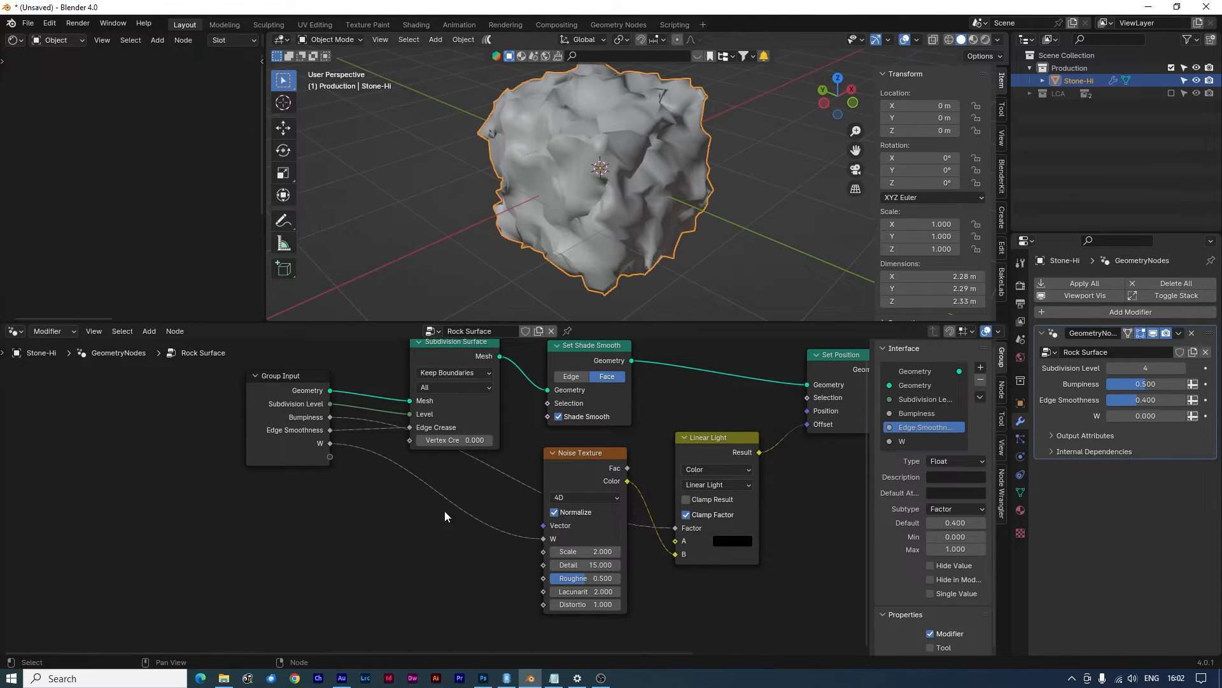
pyautogui.doubleClick(907, 442)
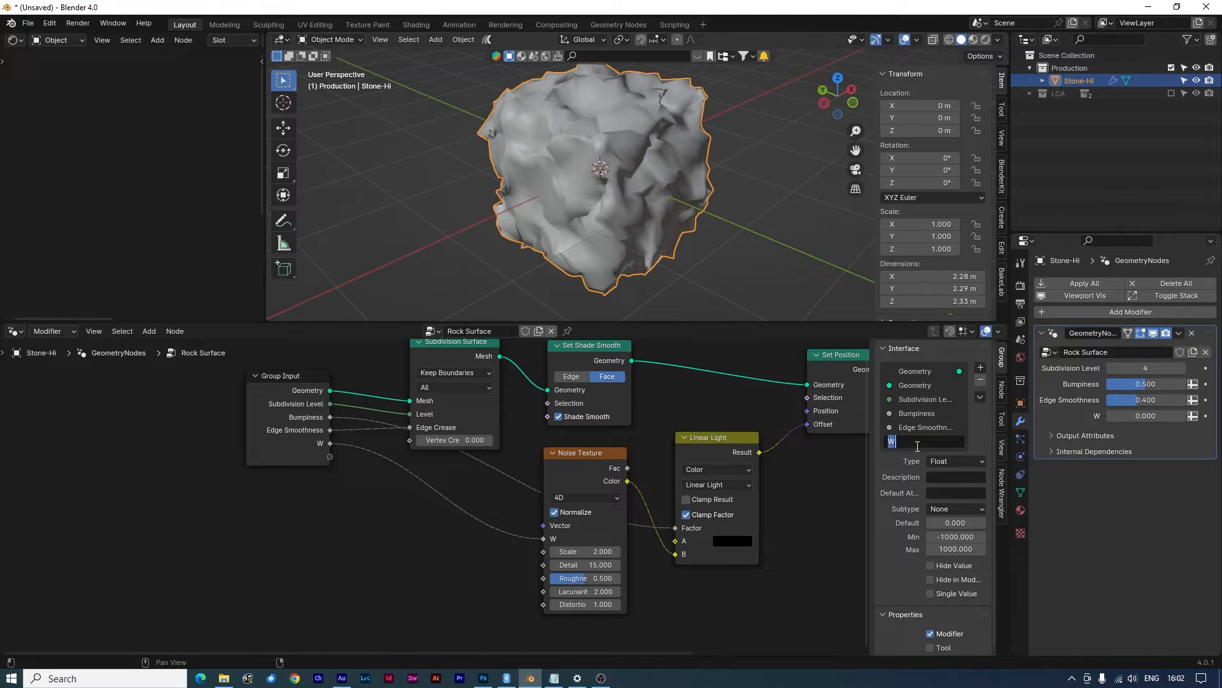
pyautogui.write('Surface Ra')
pyautogui.write('dom')
pyautogui.press('BackSpace')
pyautogui.press('BackSpace')
pyautogui.press('BackSpace')
pyautogui.write('ndom')
pyautogui.press('Return')
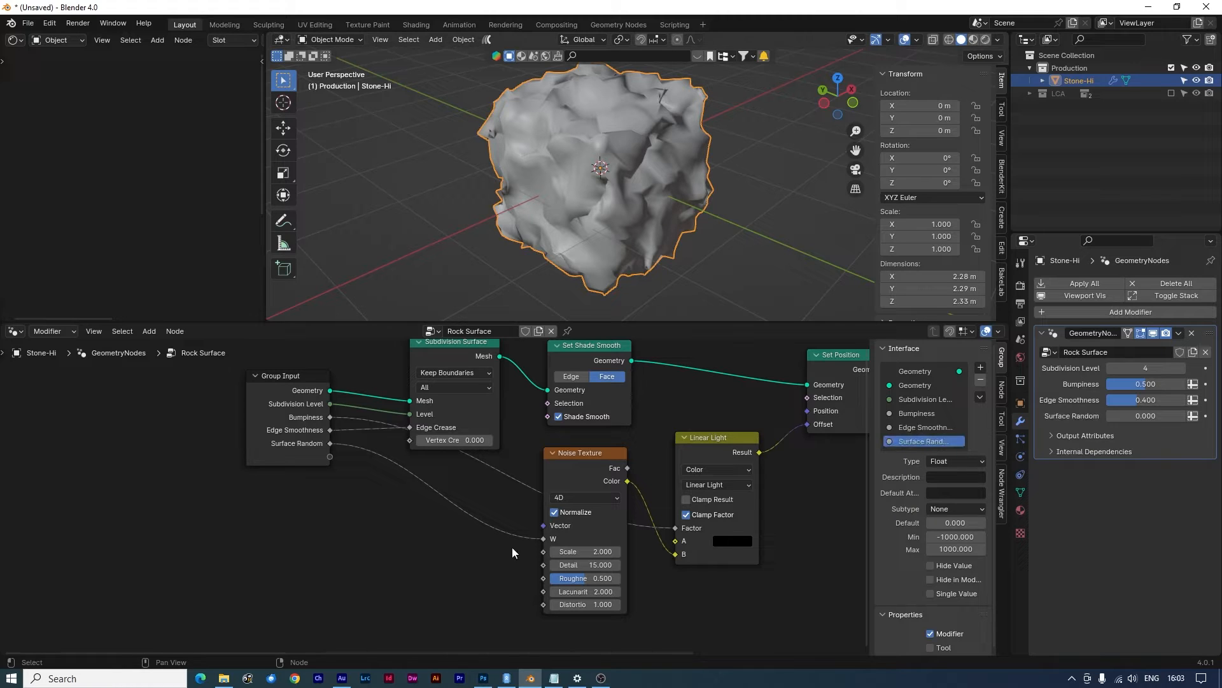
# Expose the Noise Texture's Scale as a group input and name it Surface Scale
pyautogui.moveTo(543, 552); pyautogui.dragTo(330, 456)
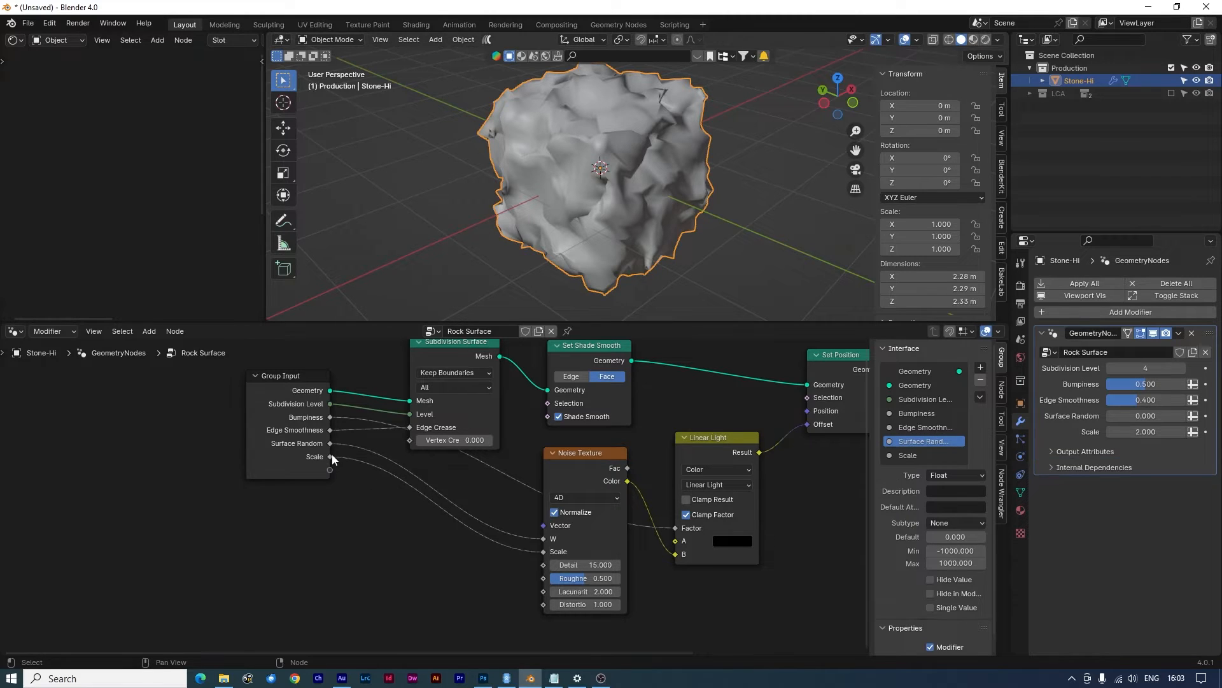
pyautogui.doubleClick(907, 455)
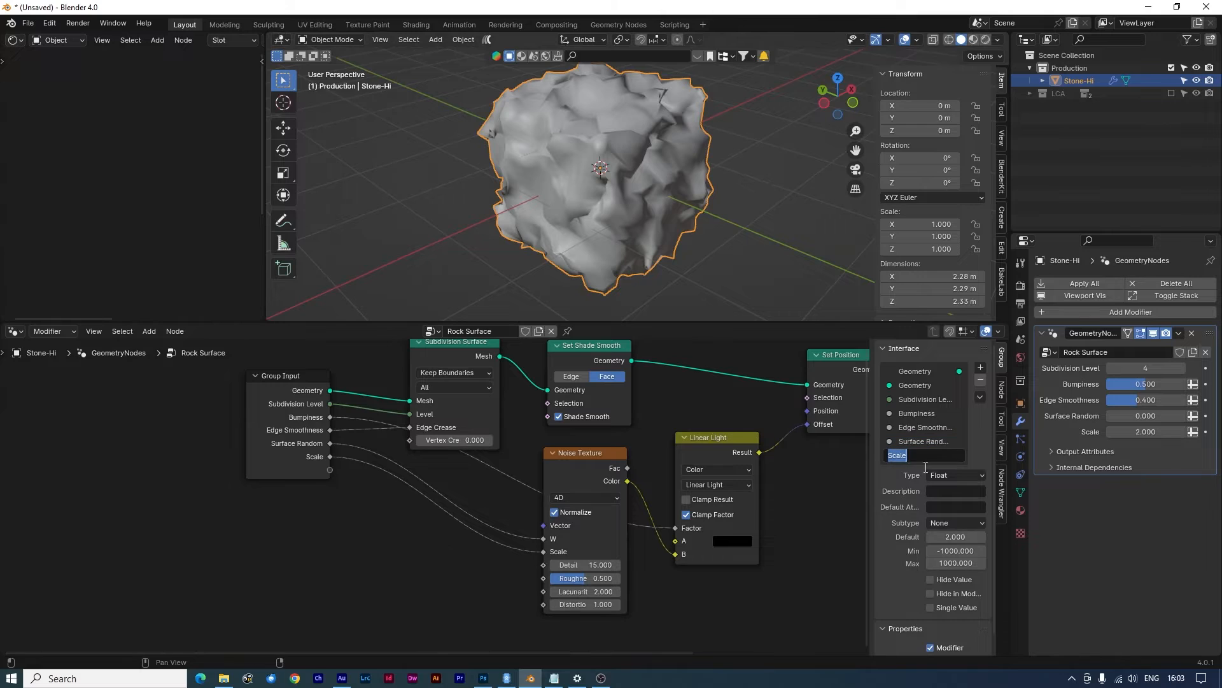
pyautogui.write('Surface Scale')
pyautogui.press('Return')
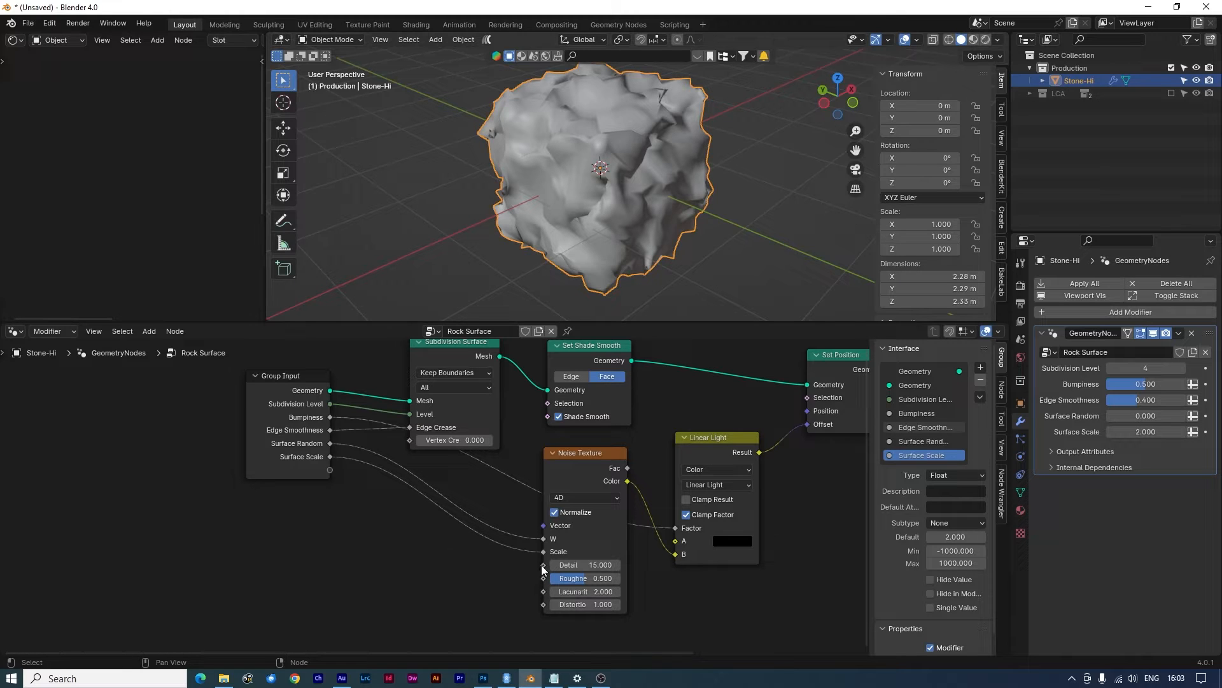
# Expose the Noise Texture's Detail as a group input and name it Surface Detail
pyautogui.moveTo(542, 564); pyautogui.dragTo(330, 469)
pyautogui.doubleClick(914, 469)
pyautogui.write('Surface')
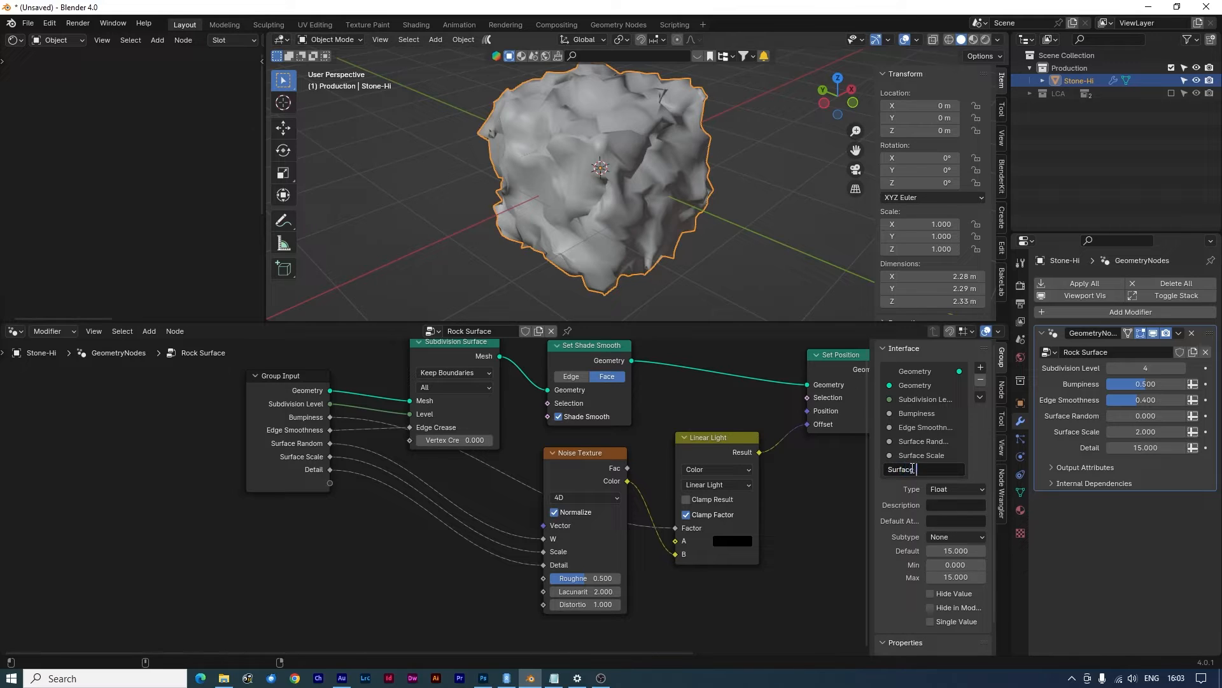
pyautogui.write(' Detail')
pyautogui.press('Return')
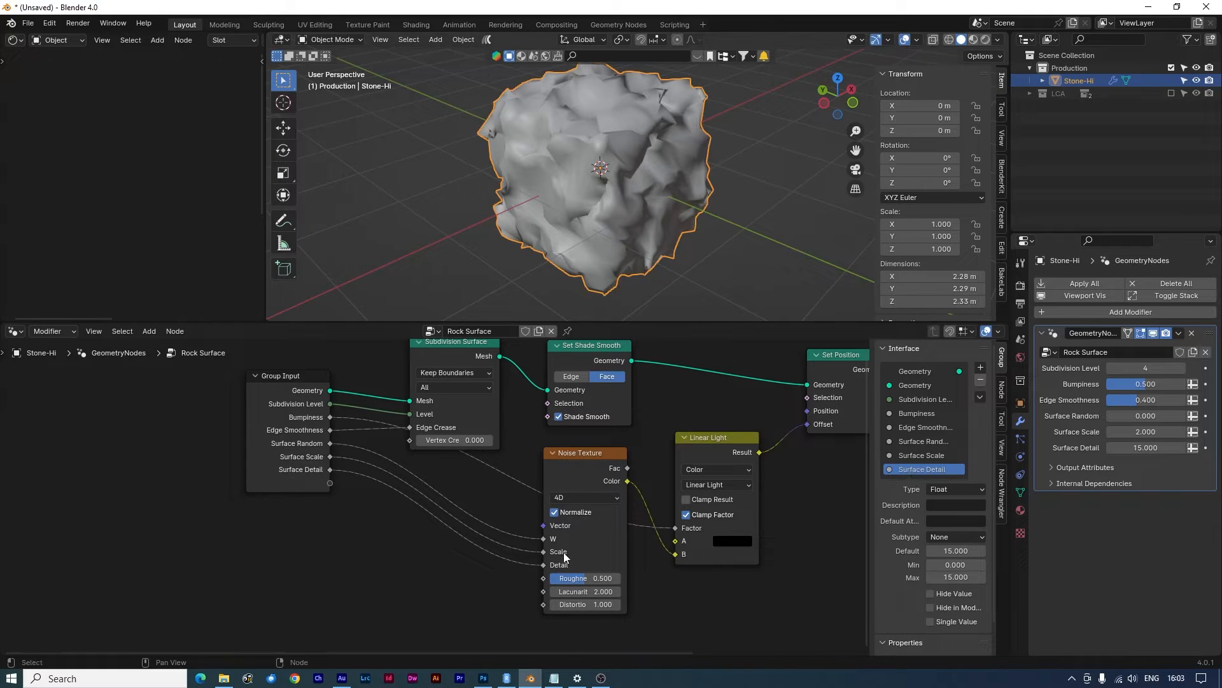
# Expose the Noise Texture's Roughness as a group input and name it Surface Roughness
pyautogui.moveTo(543, 579); pyautogui.dragTo(330, 483)
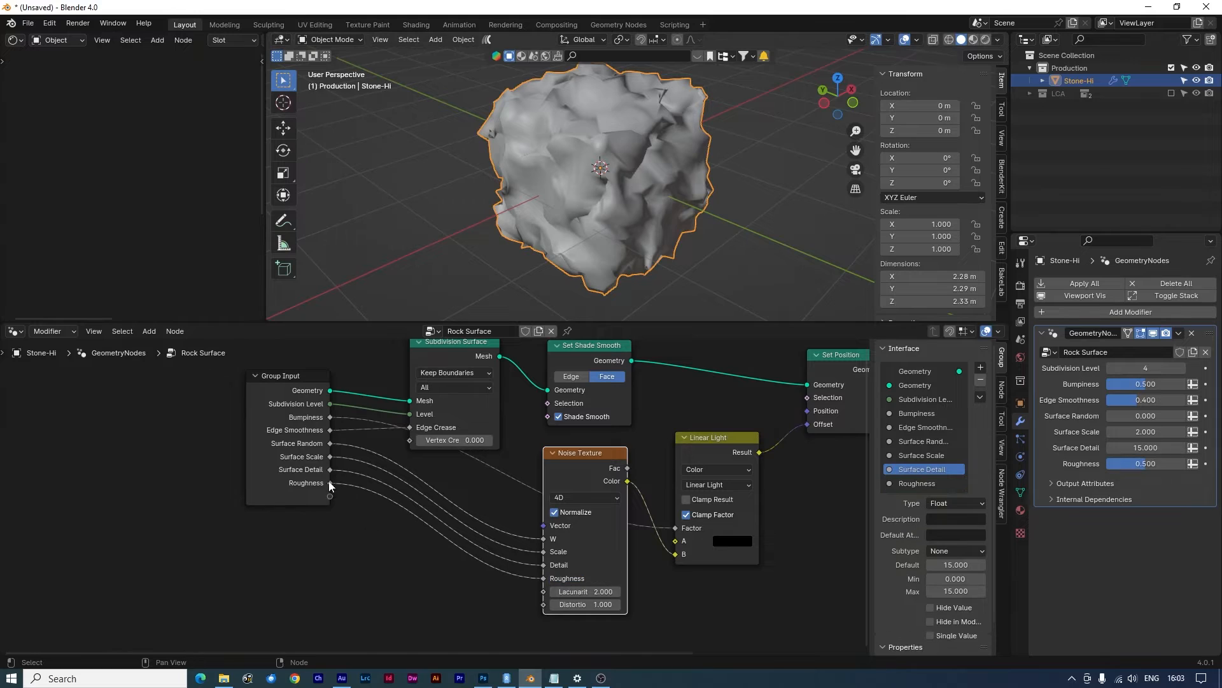
pyautogui.click(916, 483)
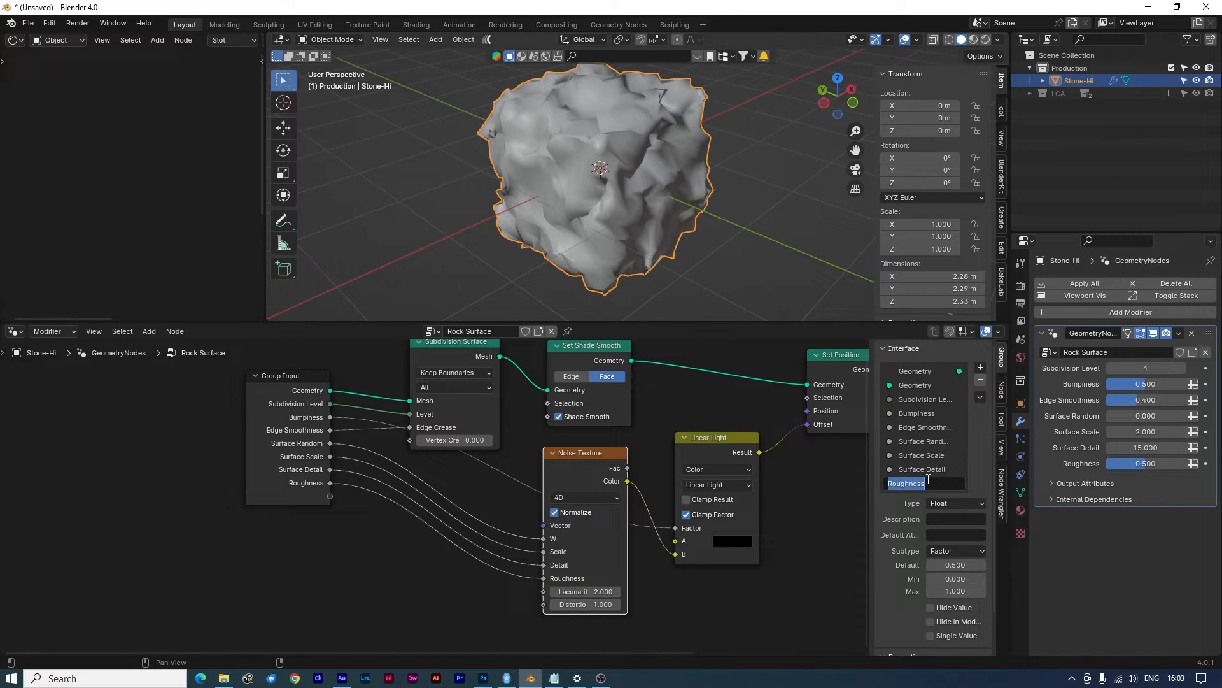
pyautogui.doubleClick(927, 483)
pyautogui.write('Surface')
pyautogui.press('Return')
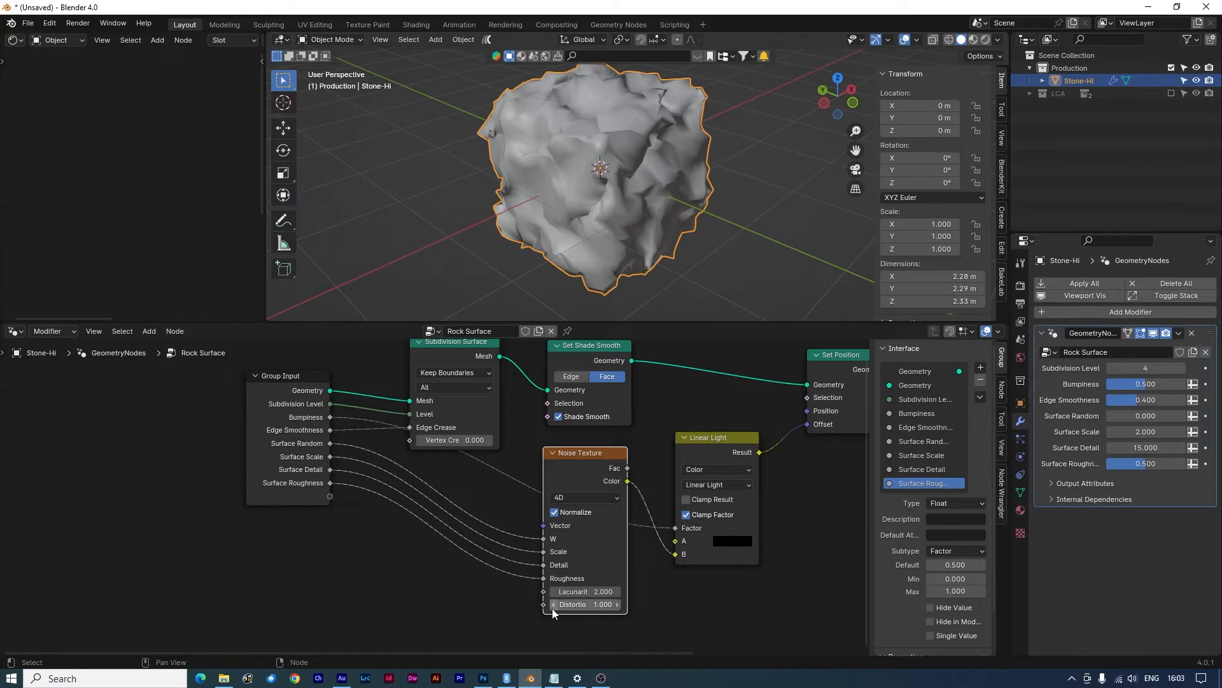
# Expose the Noise Texture's Distortion as a group input and name it Surface Distortion
pyautogui.moveTo(544, 604); pyautogui.dragTo(330, 496)
pyautogui.click(910, 500)
pyautogui.doubleClick(890, 495)
pyautogui.write('SurfaceDistortion')
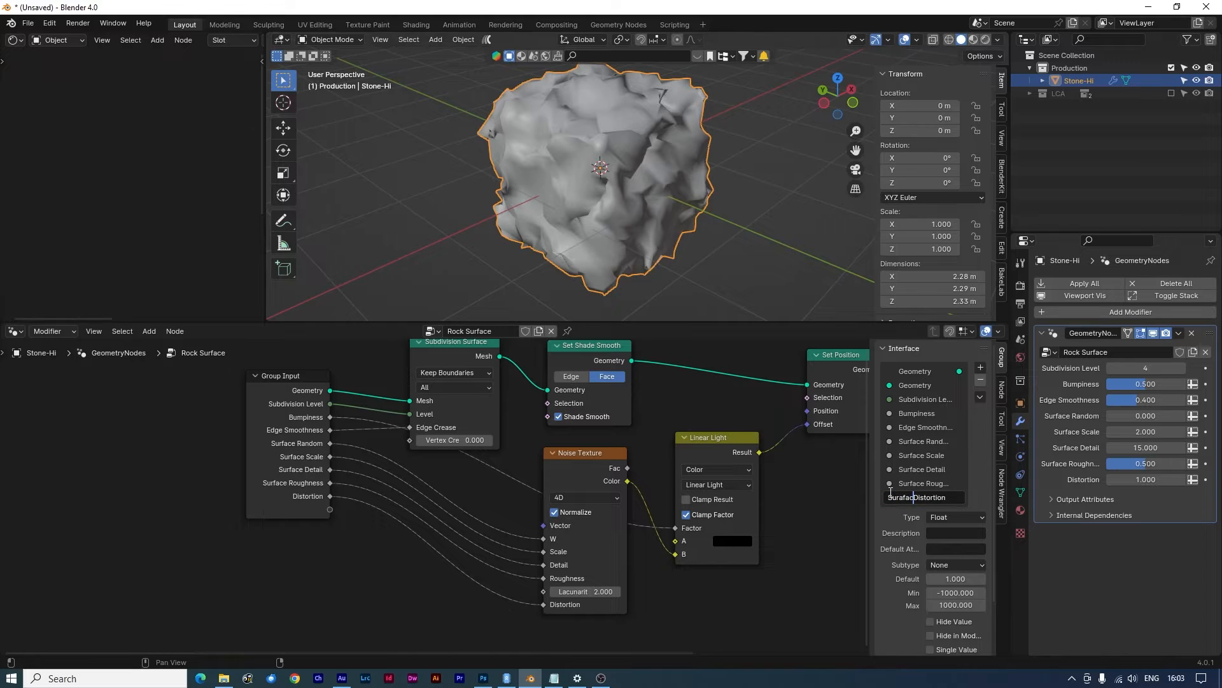
pyautogui.press('Left')
pyautogui.press('Left')
pyautogui.press('Left')
pyautogui.press('Left')
pyautogui.press('Left')
pyautogui.press('Left')
pyautogui.press('Return')
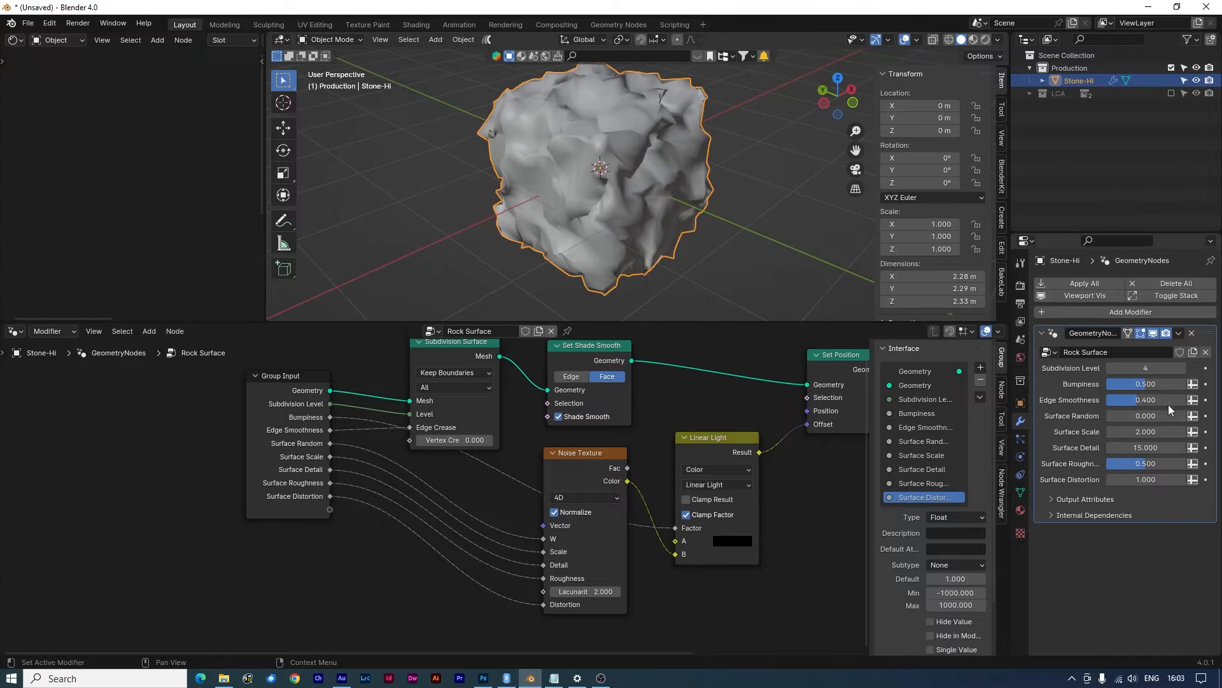
# Set the modifier's Surface Random to -0.040, Bumpiness to 0.2 and Edge Smoothness to 0.4
pyautogui.moveTo(1130, 399); pyautogui.dragTo(1126, 413)
pyautogui.click(1149, 383)
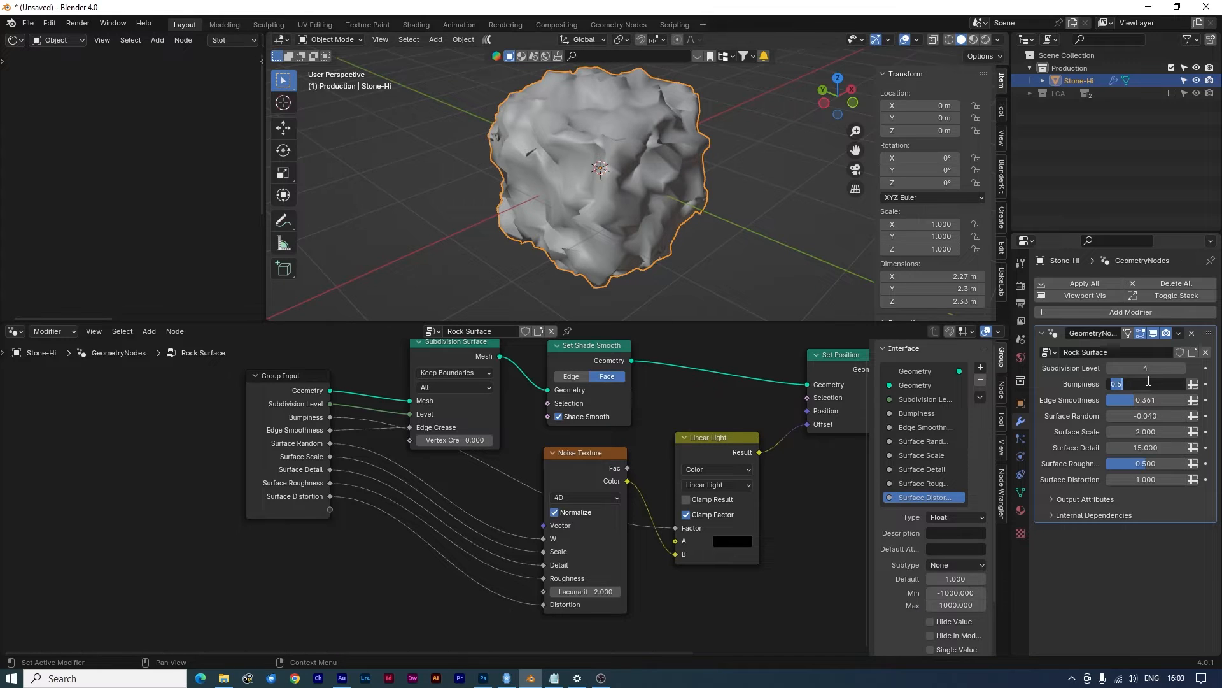
pyautogui.write('.0')
pyautogui.press('Return')
pyautogui.click(1162, 397)
pyautogui.write('.0')
pyautogui.press('Return')
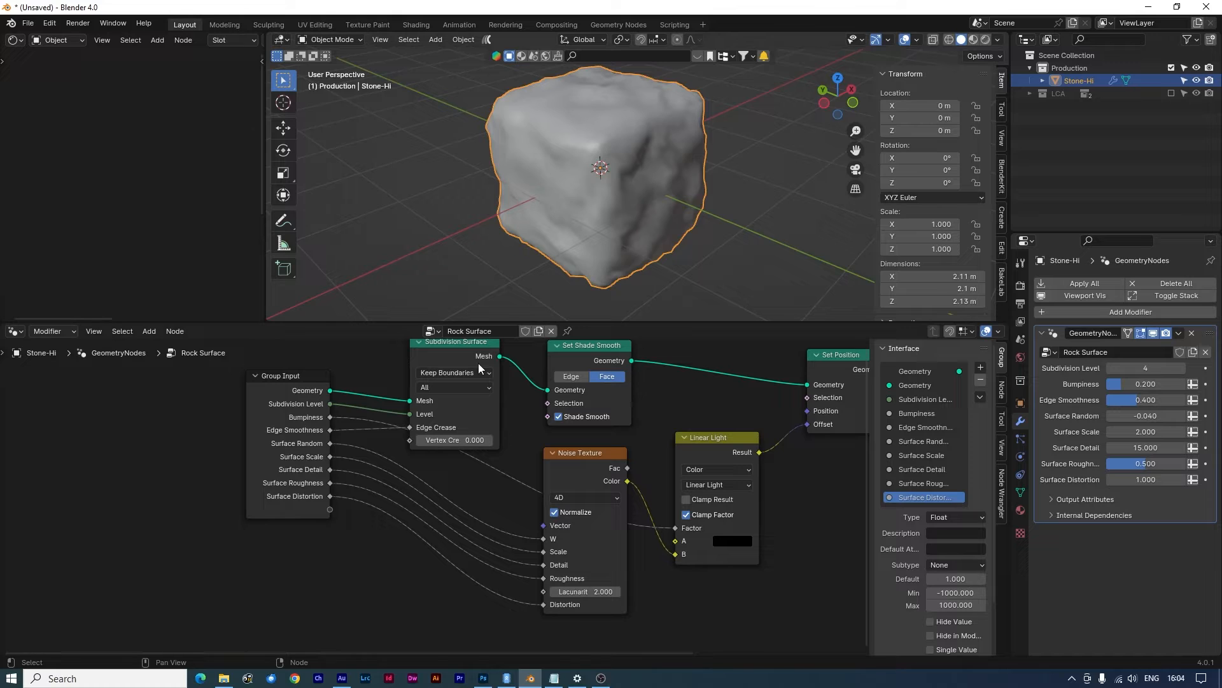
# Mark the Rock Surface node group as an asset
pyautogui.moveTo(478, 368); pyautogui.dragTo(445, 441, button='middle')
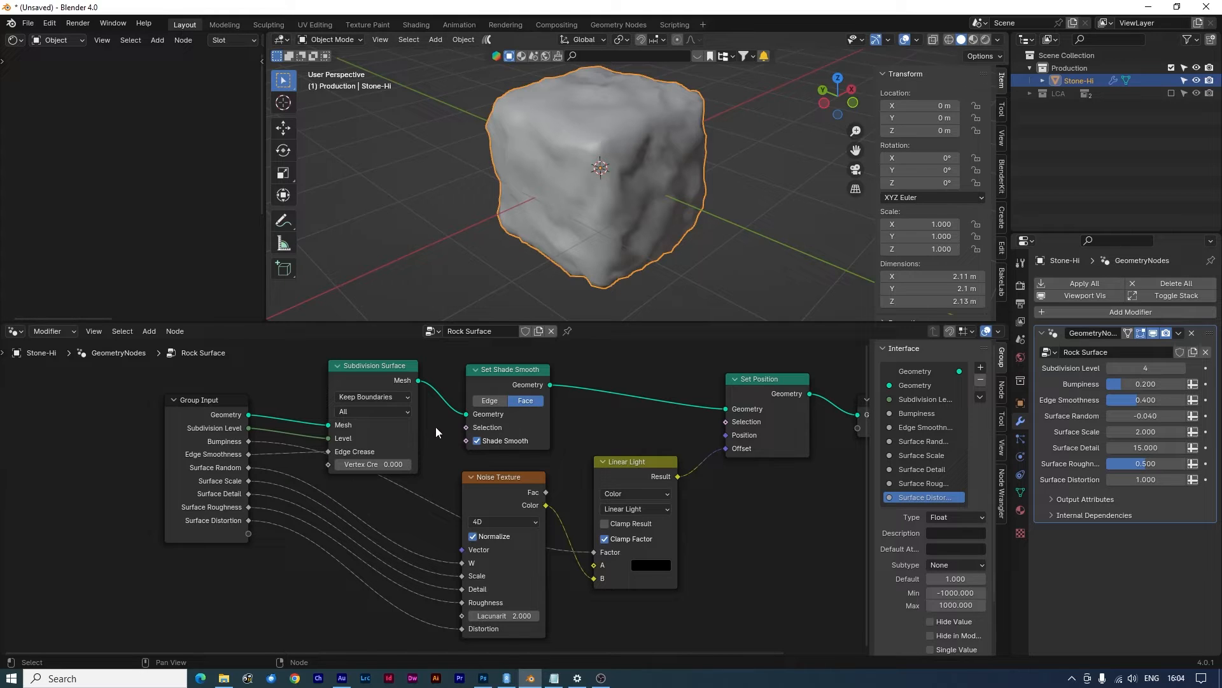
pyautogui.rightClick(501, 330)
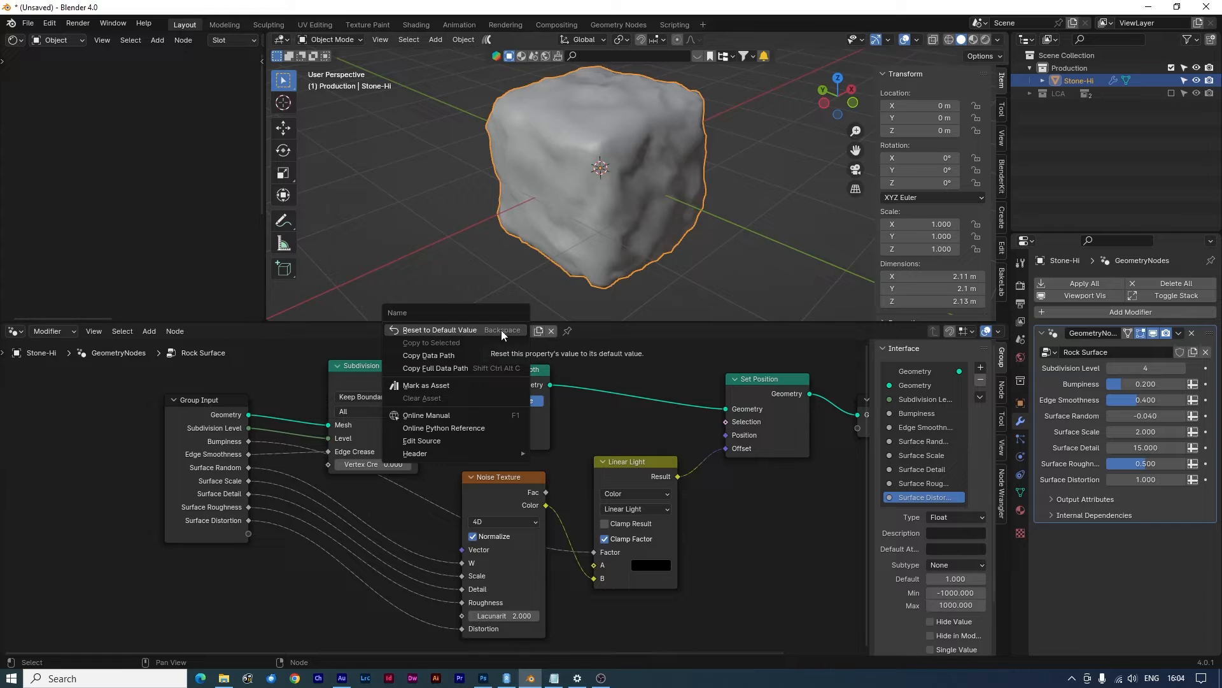
pyautogui.click(415, 384)
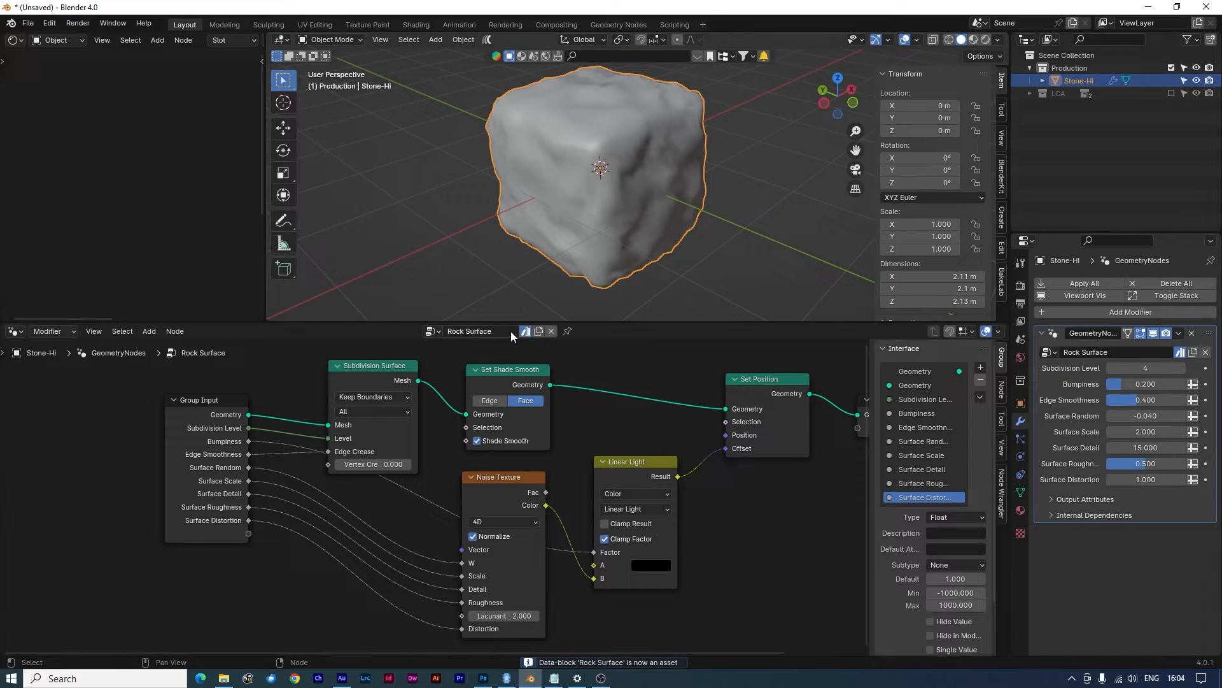
# Clear the asset mark from the Rock Surface node group
pyautogui.rightClick(508, 331)
pyautogui.click(471, 340)
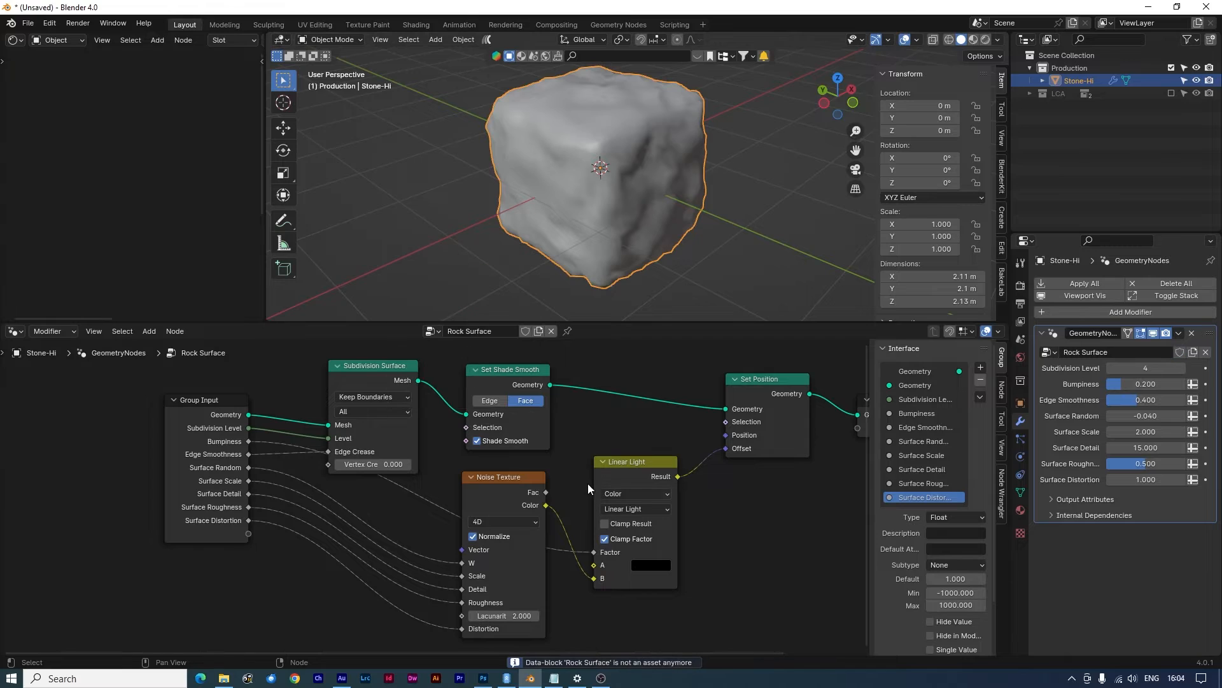
pyautogui.keyDown('shift'); pyautogui.moveTo(671, 525); pyautogui.dragTo(643, 517, button='middle'); pyautogui.keyUp('shift')
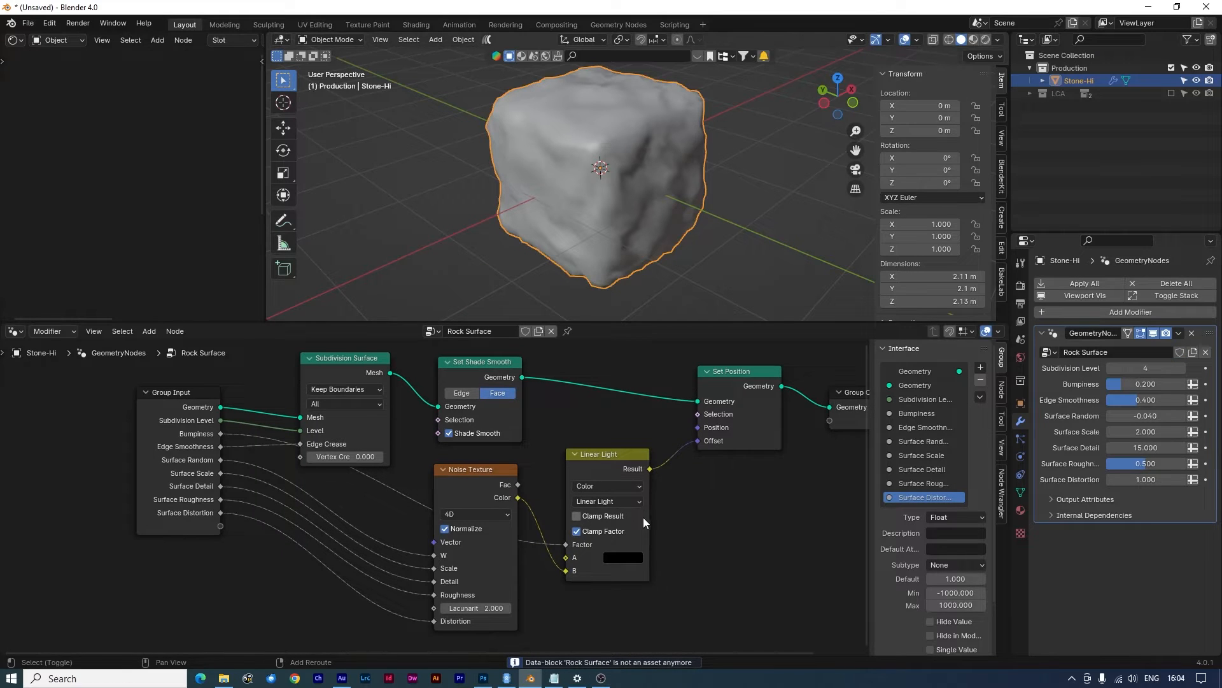
# Show the stone's material properties, give the 3D viewport more height, and set the side editor to the Shader Editor
pyautogui.click(1022, 509)
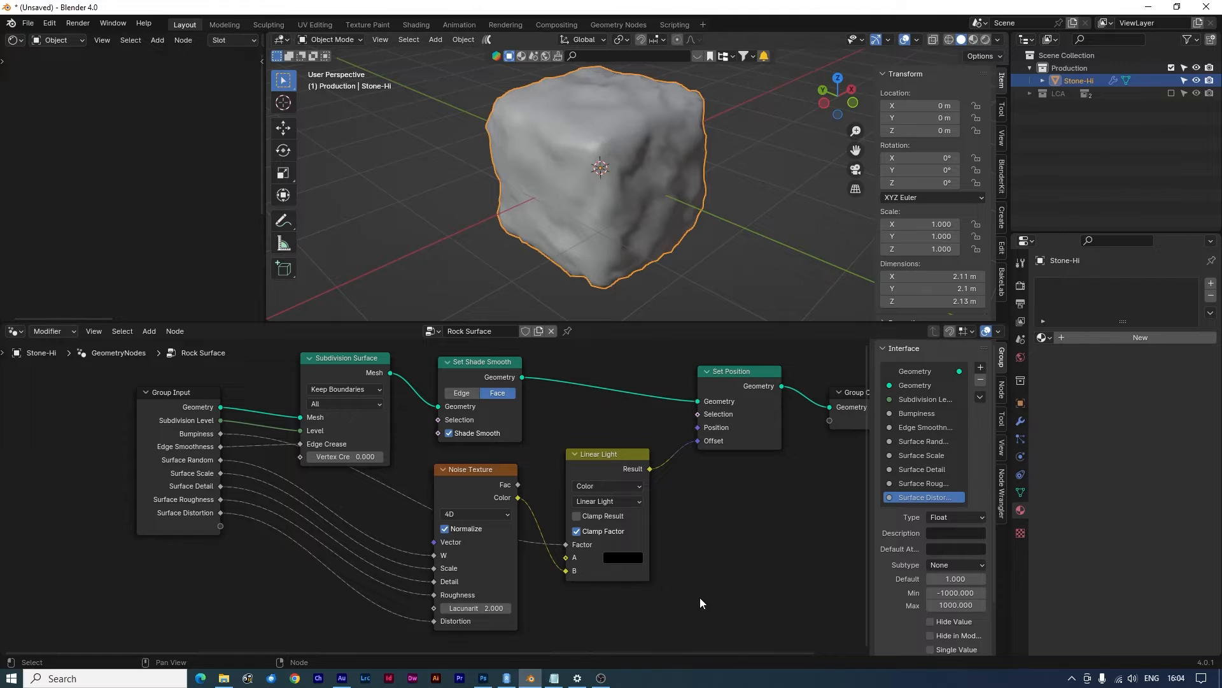
pyautogui.moveTo(644, 319); pyautogui.dragTo(644, 360)
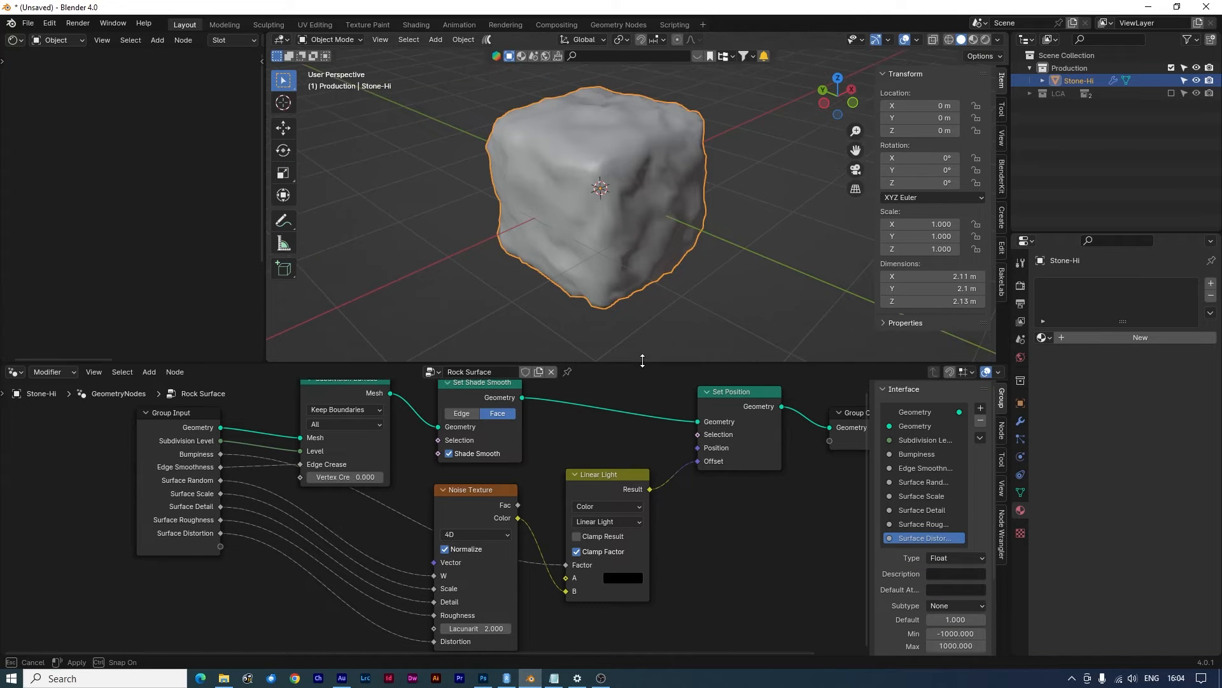
pyautogui.keyDown('shift'); pyautogui.moveTo(674, 311); pyautogui.dragTo(699, 280, button='middle'); pyautogui.keyUp('shift')
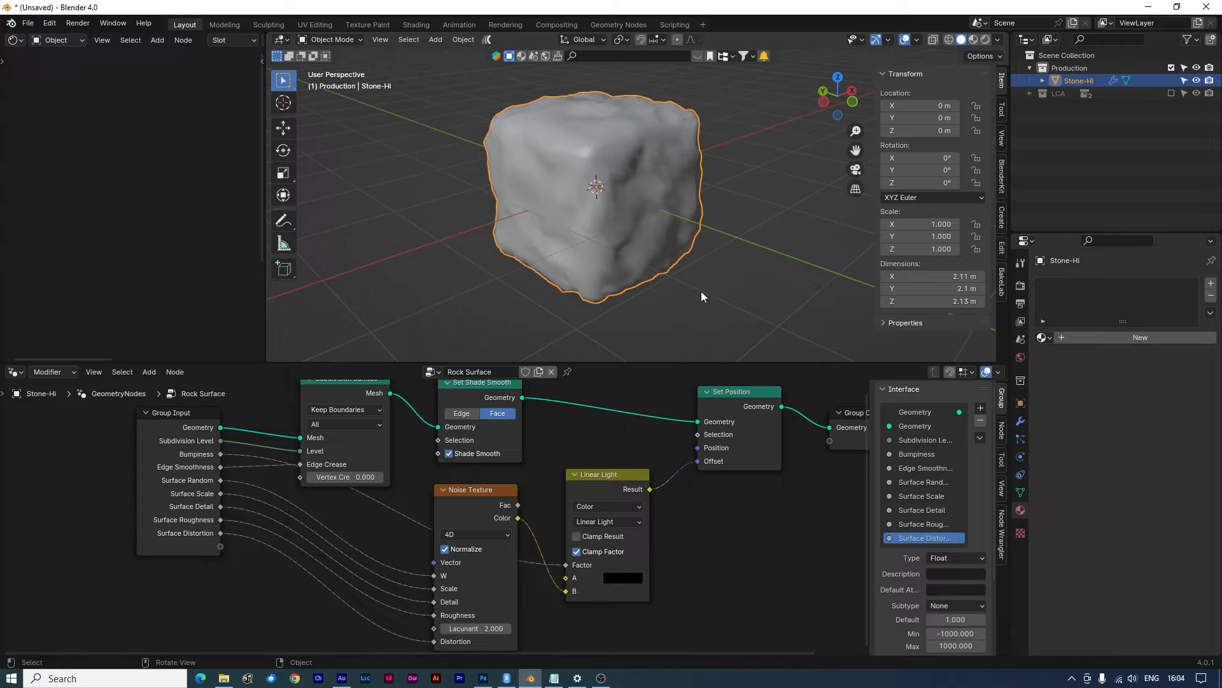
pyautogui.moveTo(636, 361); pyautogui.dragTo(649, 498)
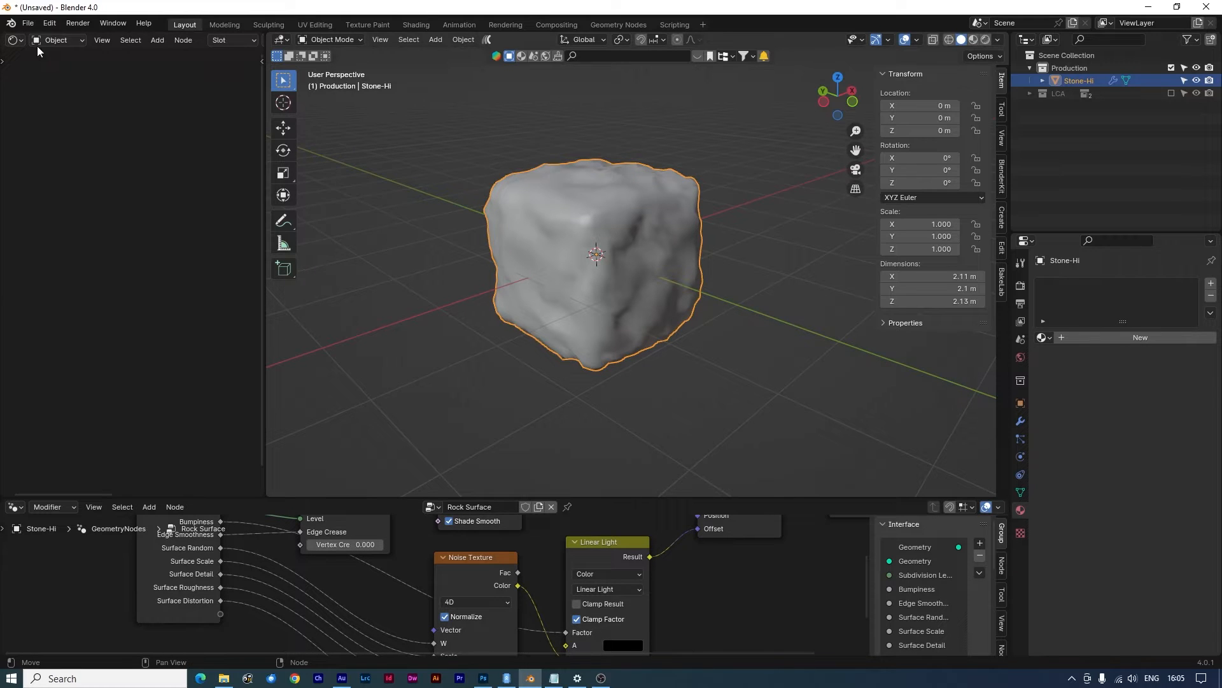
pyautogui.click(15, 40)
pyautogui.click(48, 157)
# Create a new material on Stone-Hi and name it Stone-base
pyautogui.click(1063, 338)
pyautogui.click(1081, 339)
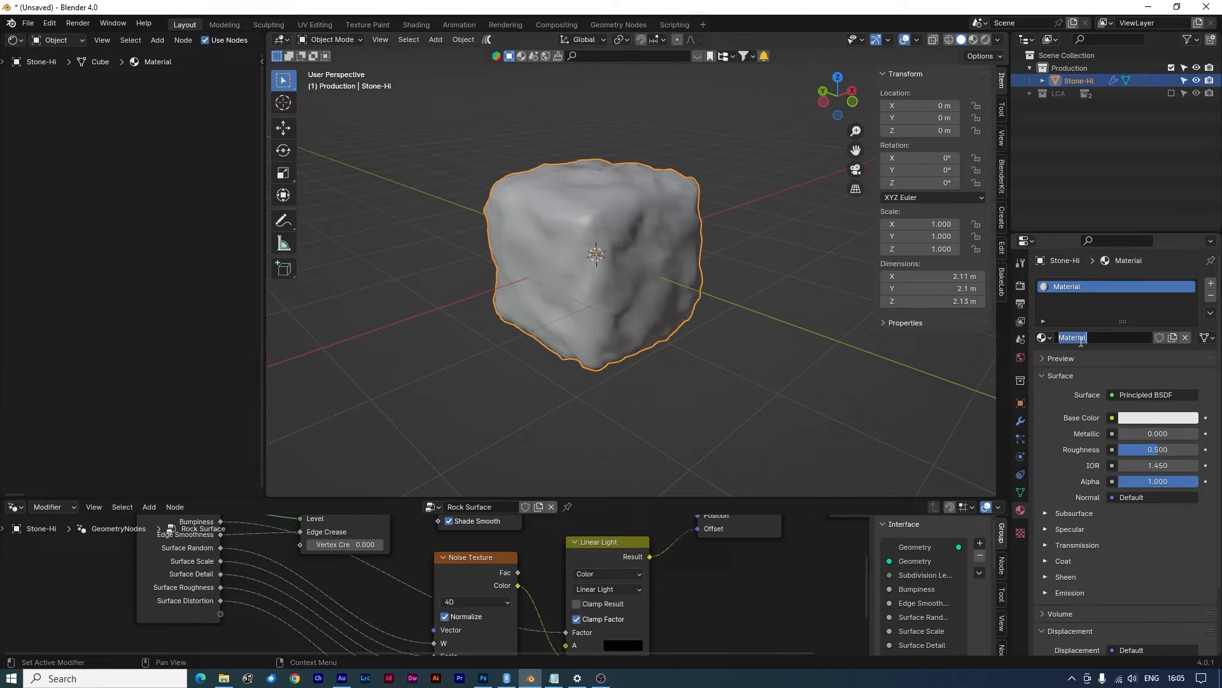
pyautogui.write('Stone-base')
pyautogui.press('Return')
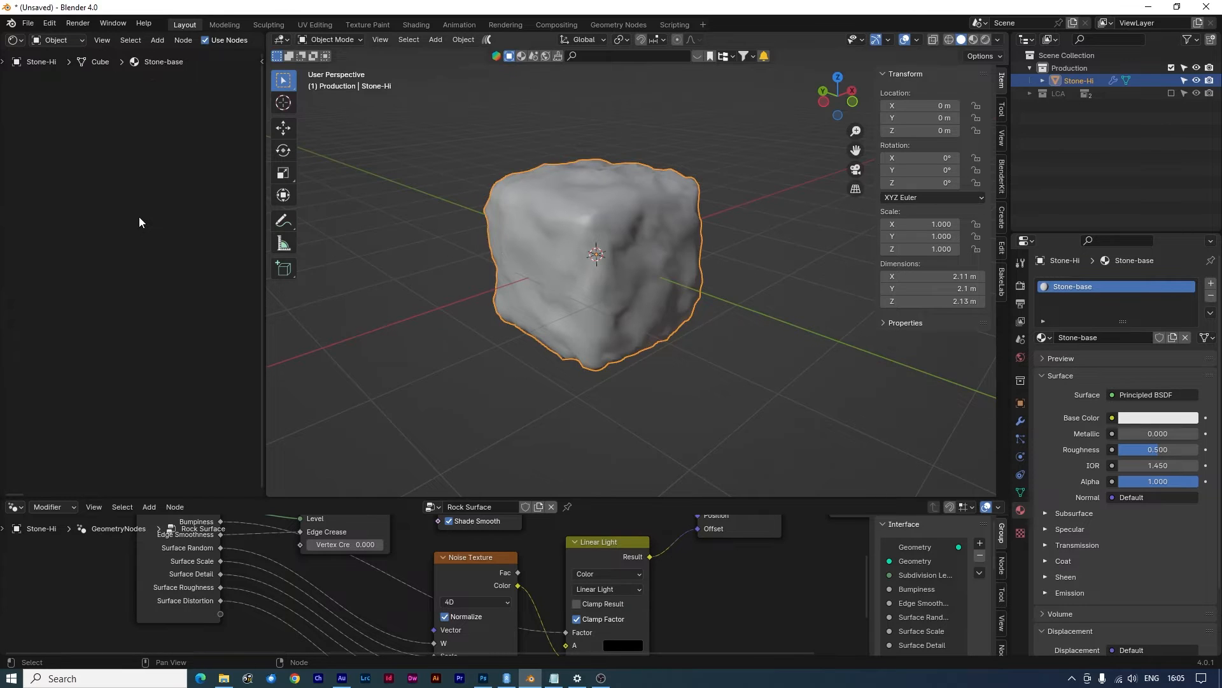
# Widen the shader editor around the Stone-base nodes and switch the 3D viewport to Material Preview shading
pyautogui.press('Home')
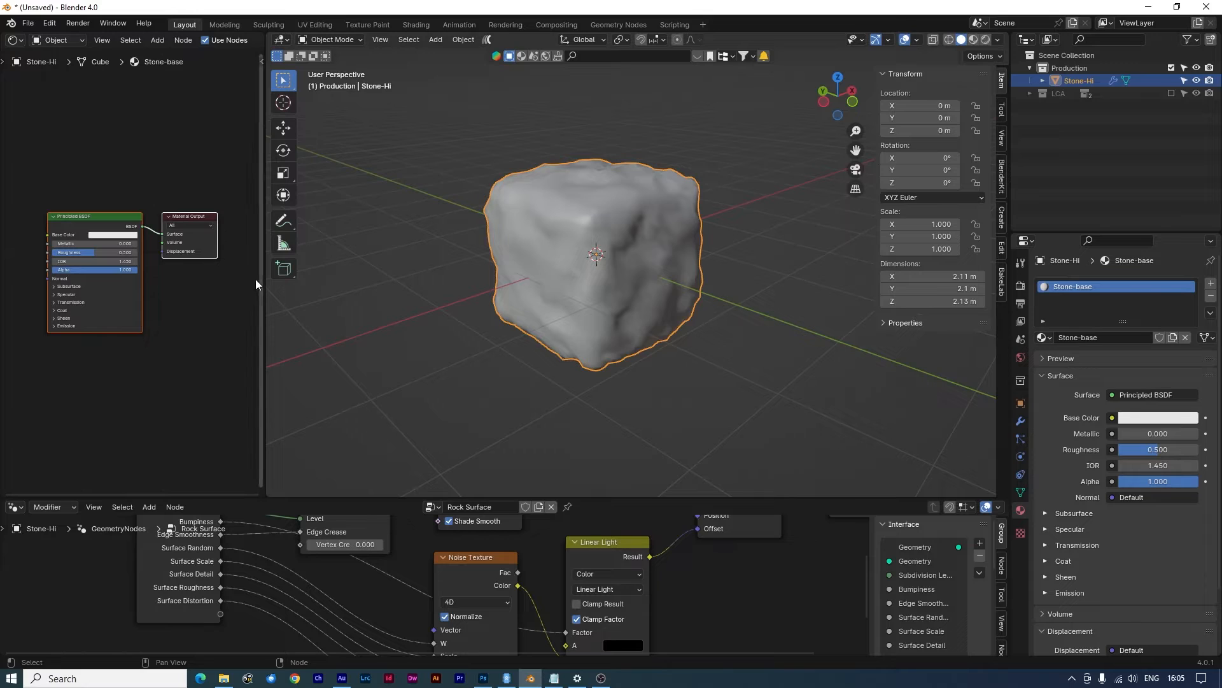
pyautogui.moveTo(262, 273); pyautogui.dragTo(415, 293)
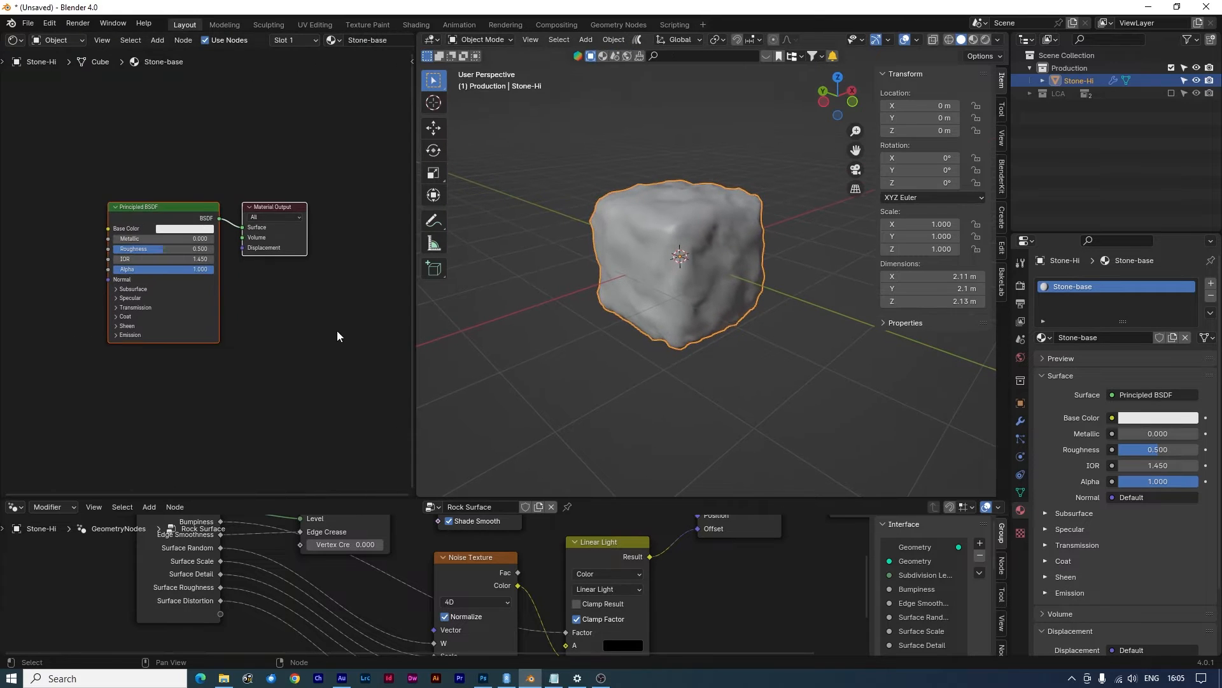
pyautogui.scroll(3, 310, 350)
pyautogui.scroll(-2, 91, 258)
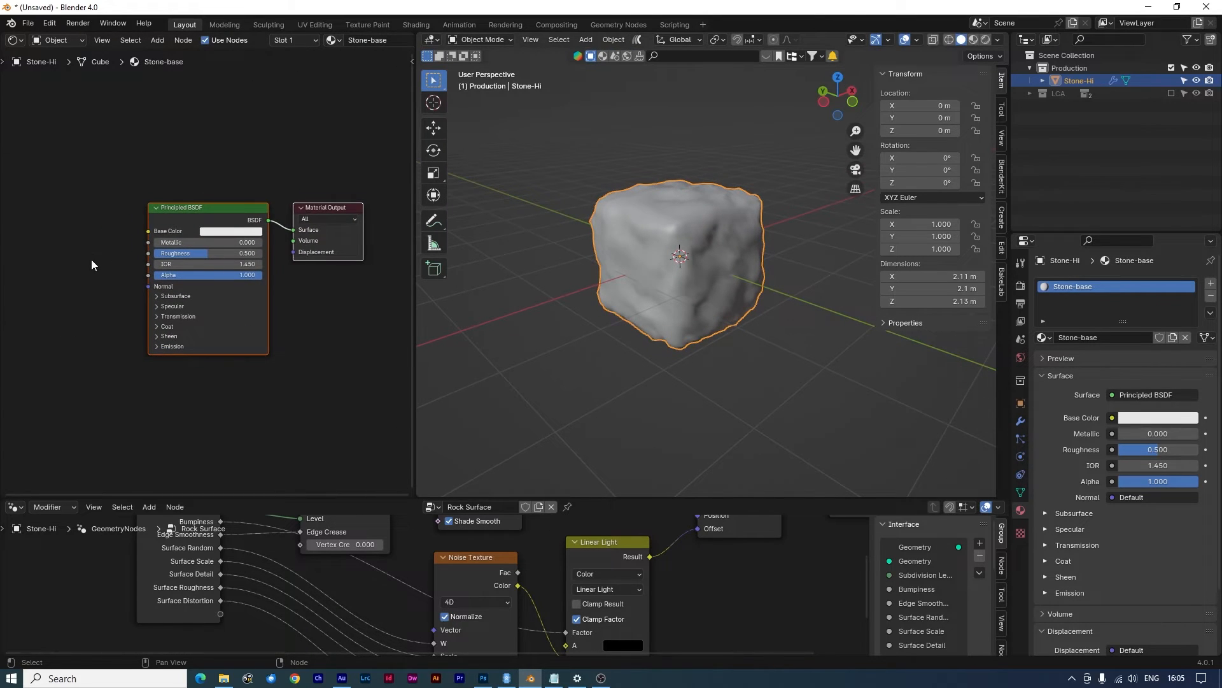
pyautogui.moveTo(90, 270); pyautogui.dragTo(124, 227, button='middle')
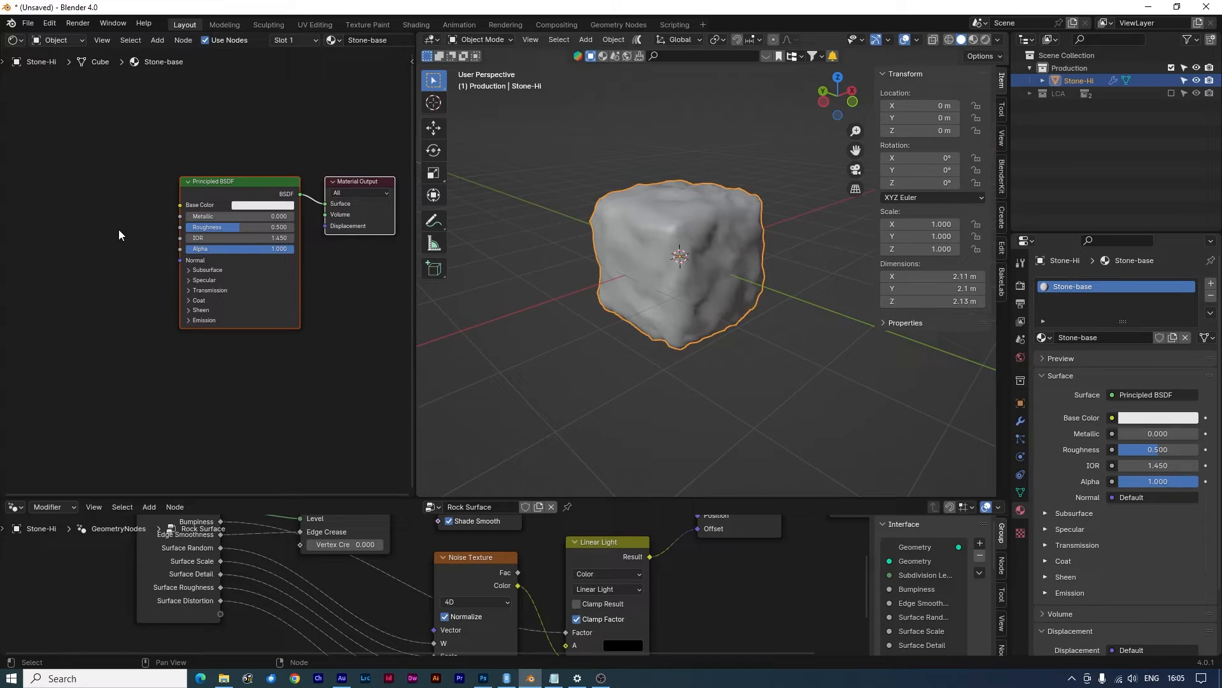
pyautogui.click(974, 40)
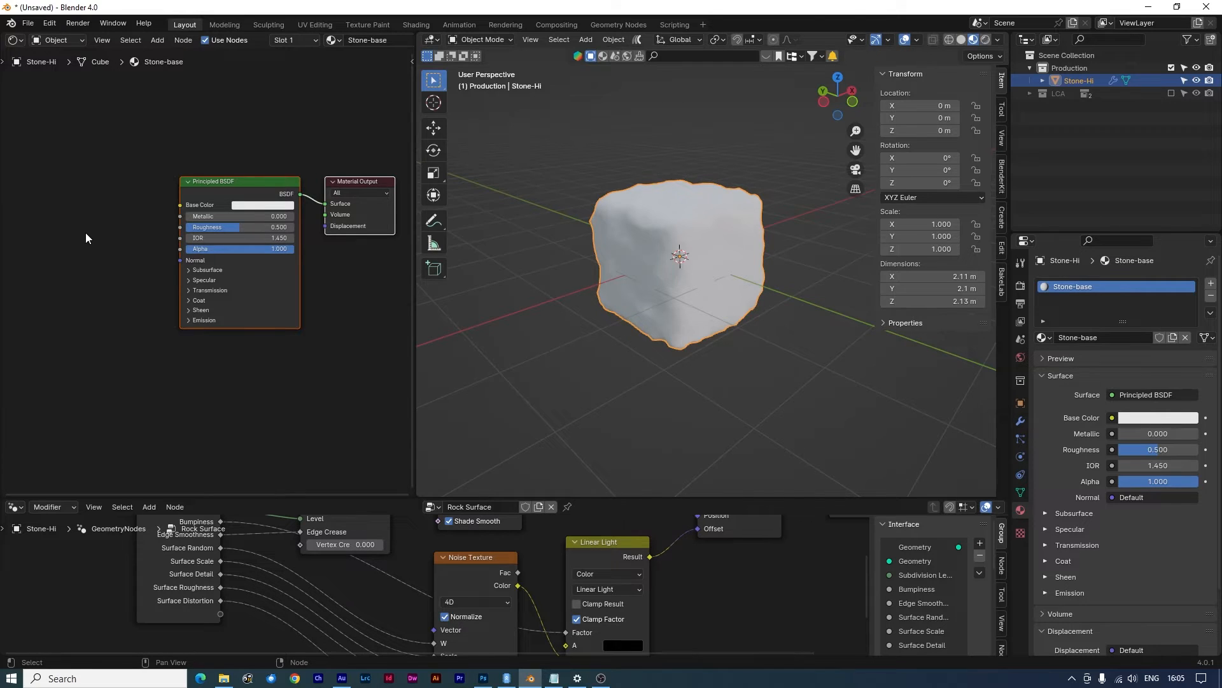
# Add an Image Texture node and connect its Color output to the Principled BSDF's Base Color
pyautogui.hotkey('shift', 'a')
pyautogui.write('s')
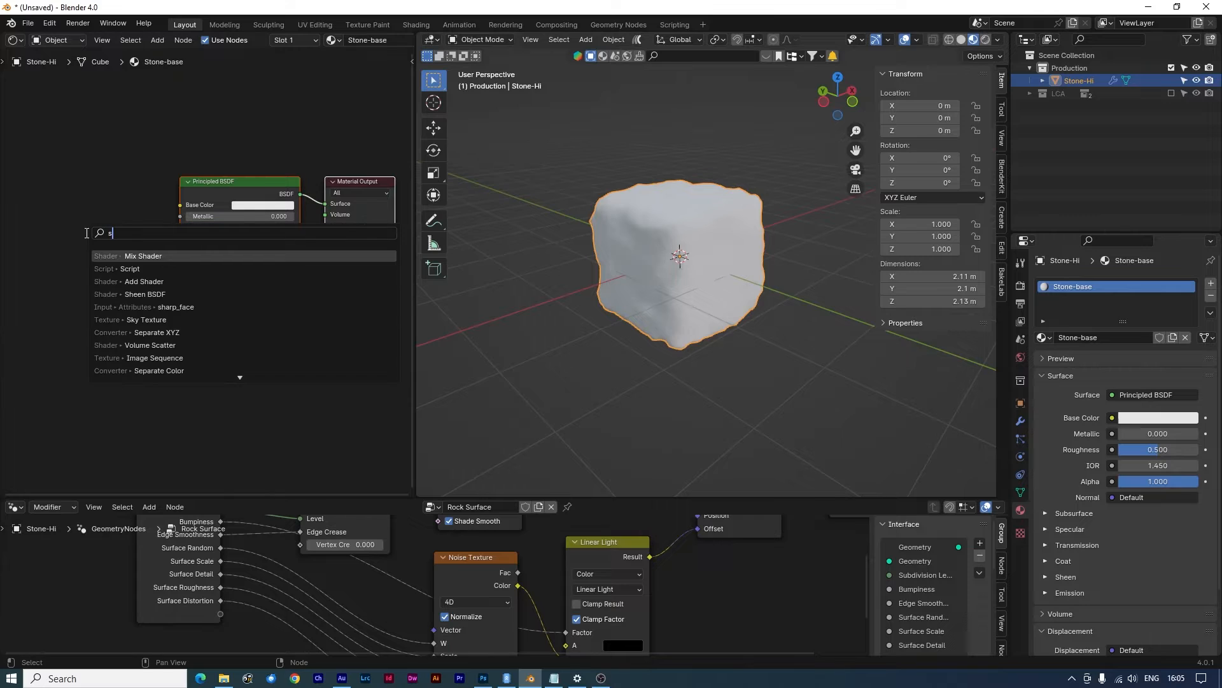
pyautogui.press('BackSpace')
pyautogui.write('image')
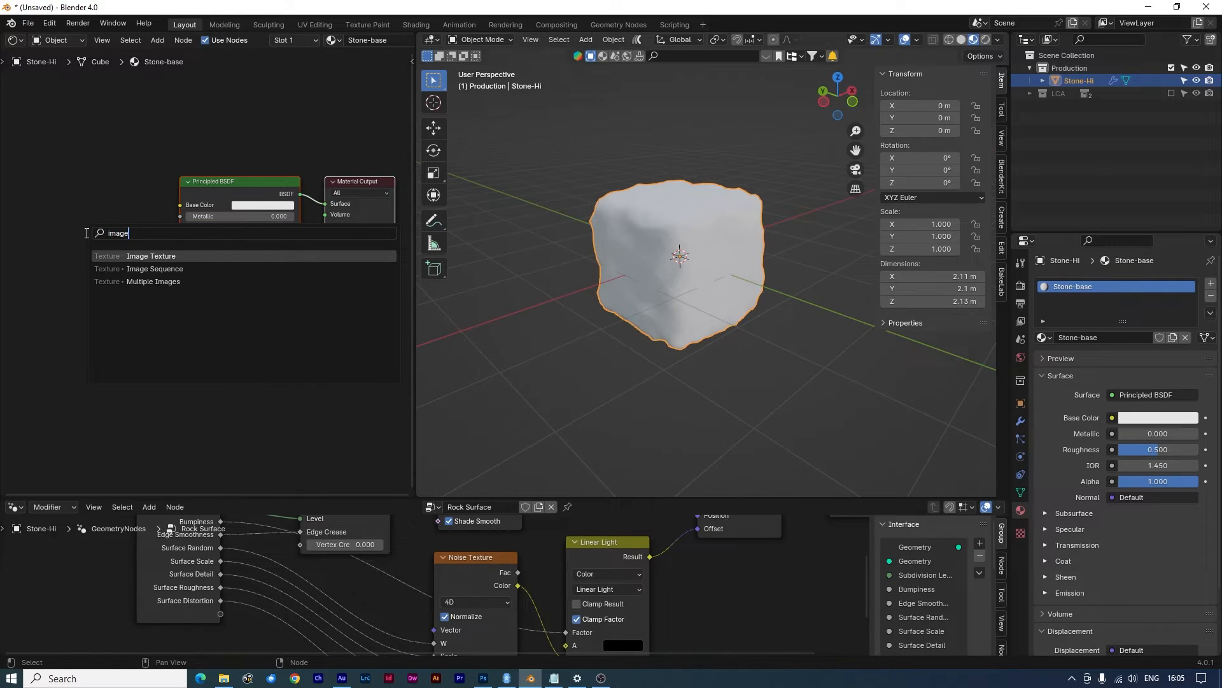
pyautogui.press('Return')
pyautogui.click(28, 181)
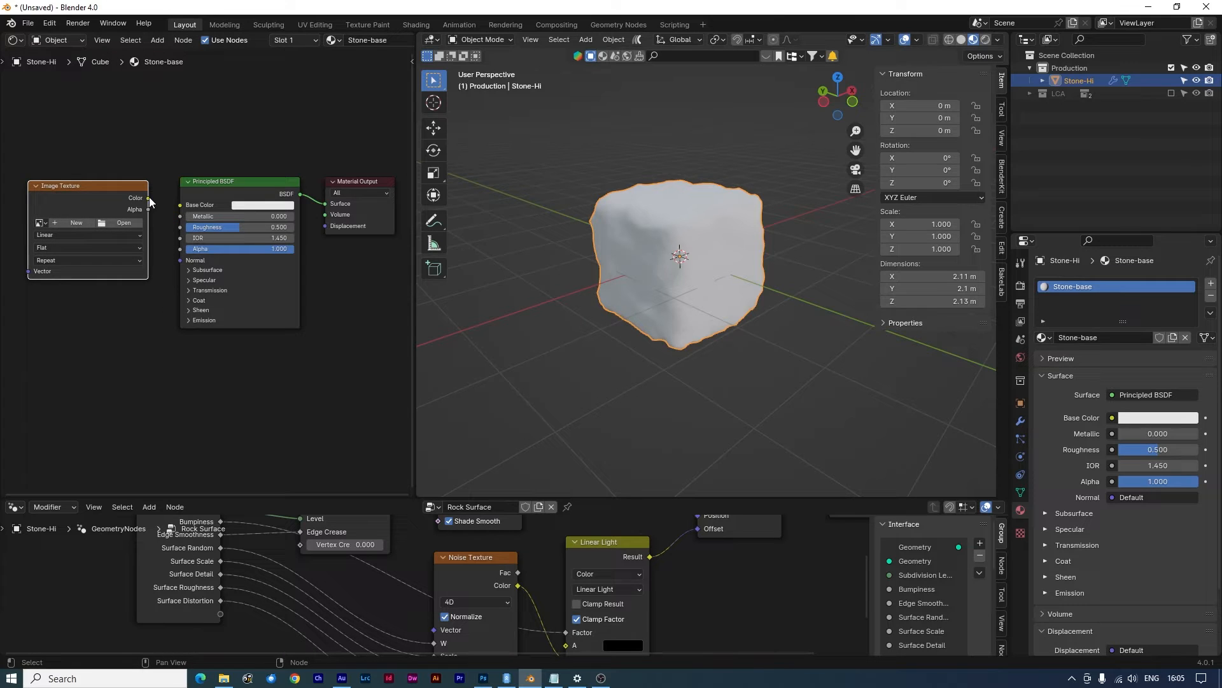
pyautogui.moveTo(148, 198); pyautogui.dragTo(131, 98)
pyautogui.moveTo(139, 283); pyautogui.dragTo(219, 317, button='middle')
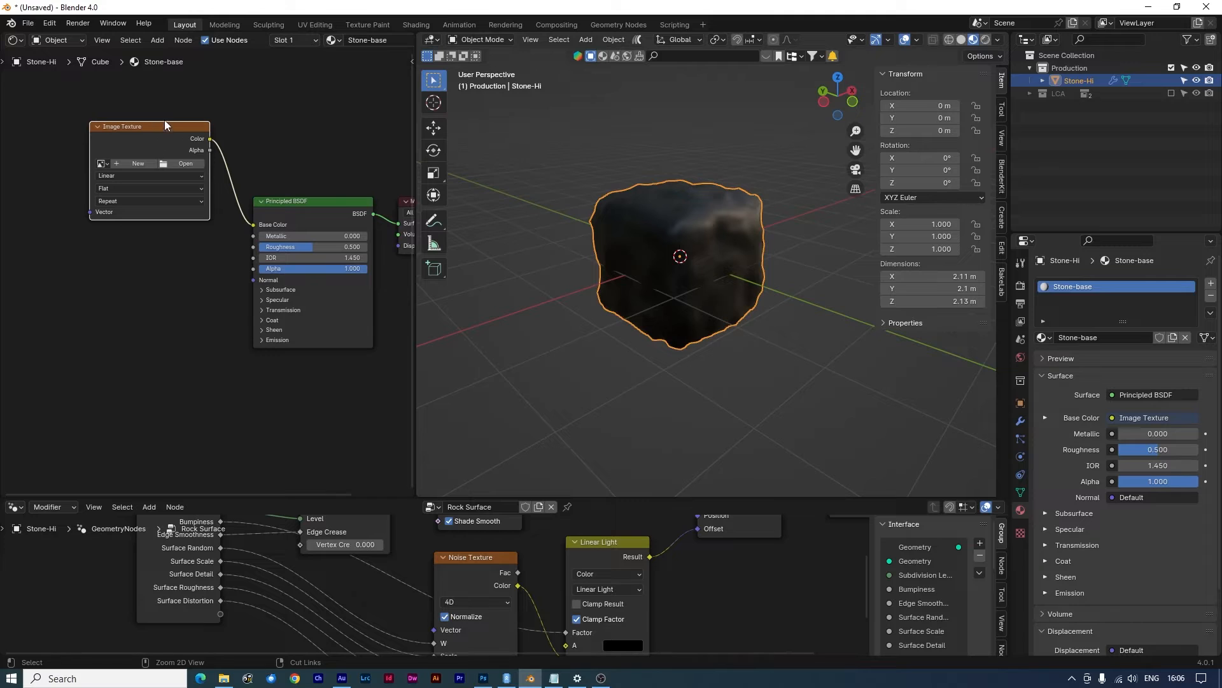
# Add linked Texture Coordinate and Mapping nodes to the Image Texture and move them clear of it
pyautogui.hotkey('ctrl', 't')
pyautogui.moveTo(153, 298); pyautogui.dragTo(264, 296, button='middle')
pyautogui.scroll(-2, 263, 297)
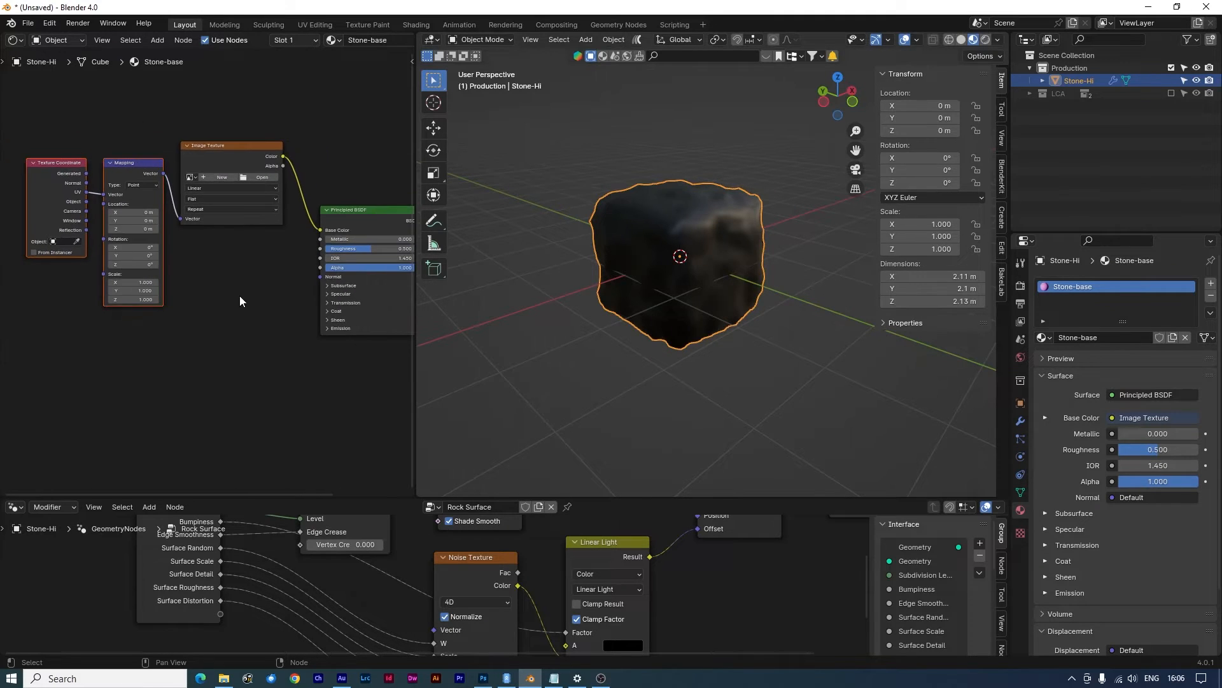
pyautogui.moveTo(116, 169); pyautogui.dragTo(75, 121)
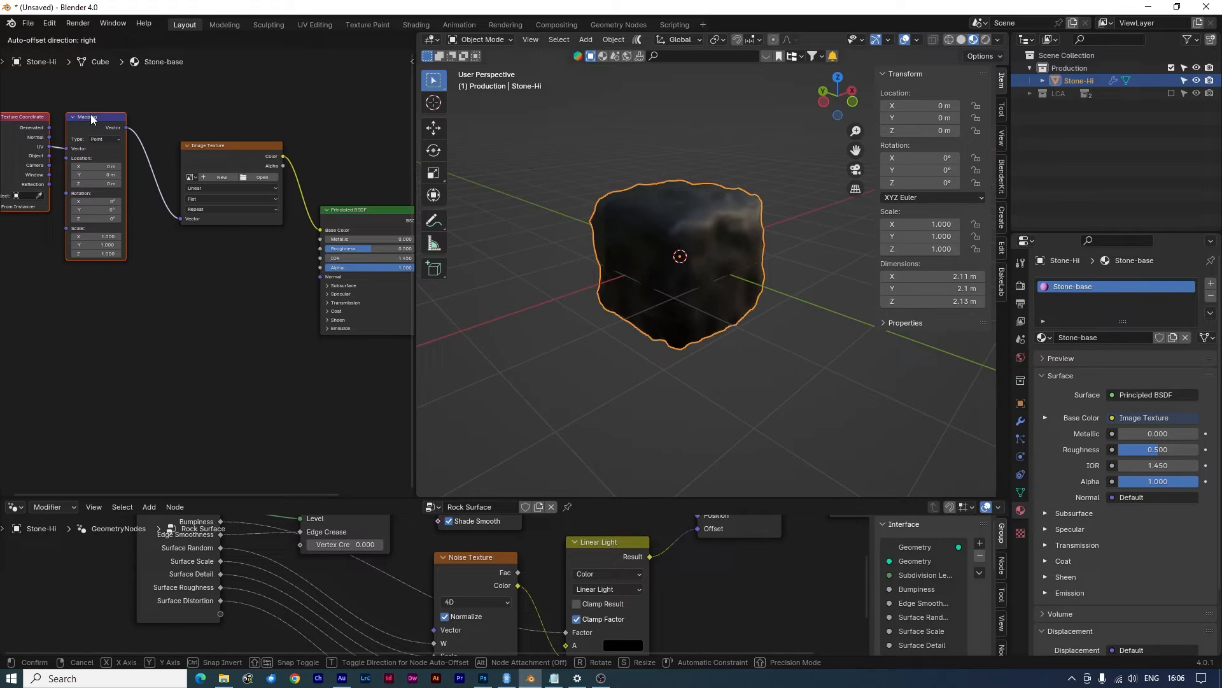
pyautogui.moveTo(265, 301); pyautogui.dragTo(237, 300, button='middle')
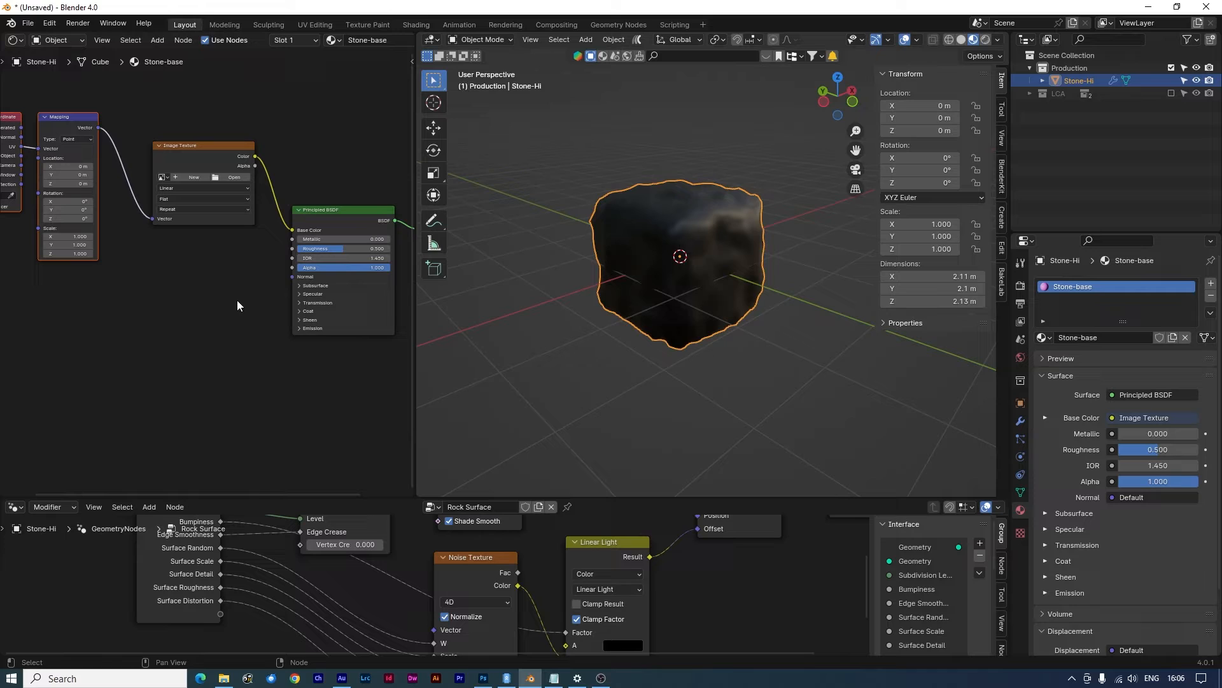
pyautogui.click(185, 288)
# Duplicate the Image Texture node three times with its Mapping link kept, stacking the copies in a column below it
pyautogui.moveTo(157, 285); pyautogui.dragTo(169, 302, button='middle')
pyautogui.click(206, 168)
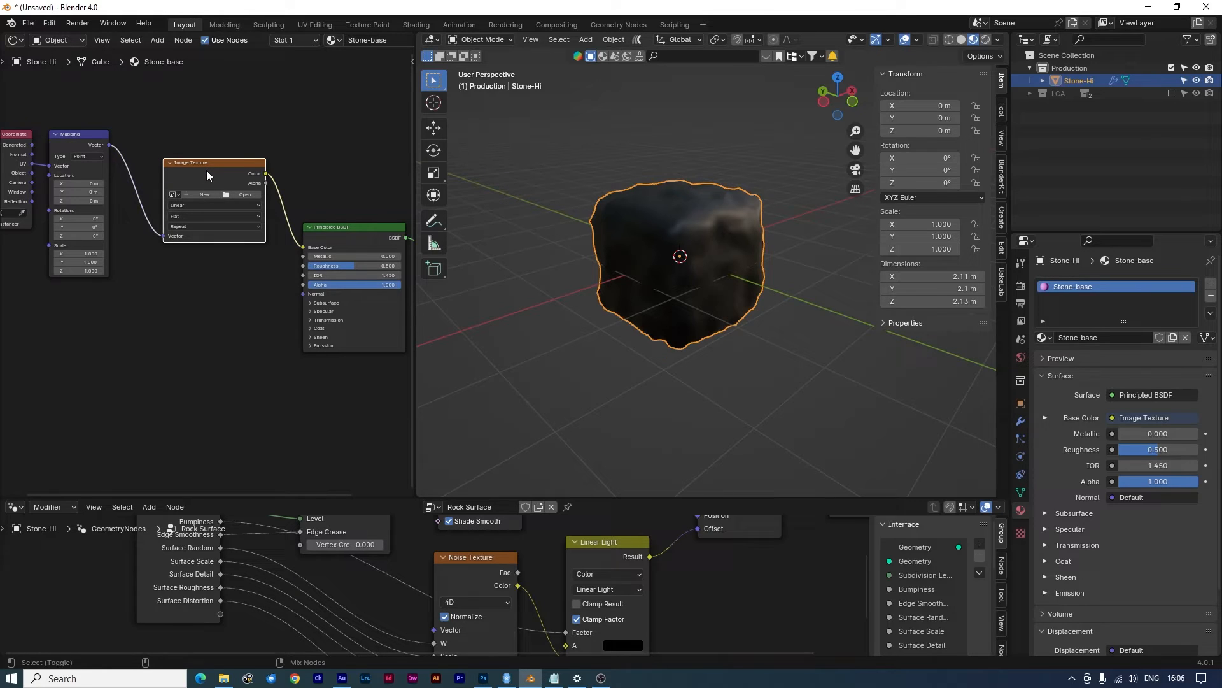
pyautogui.hotkey('shift', 'd')
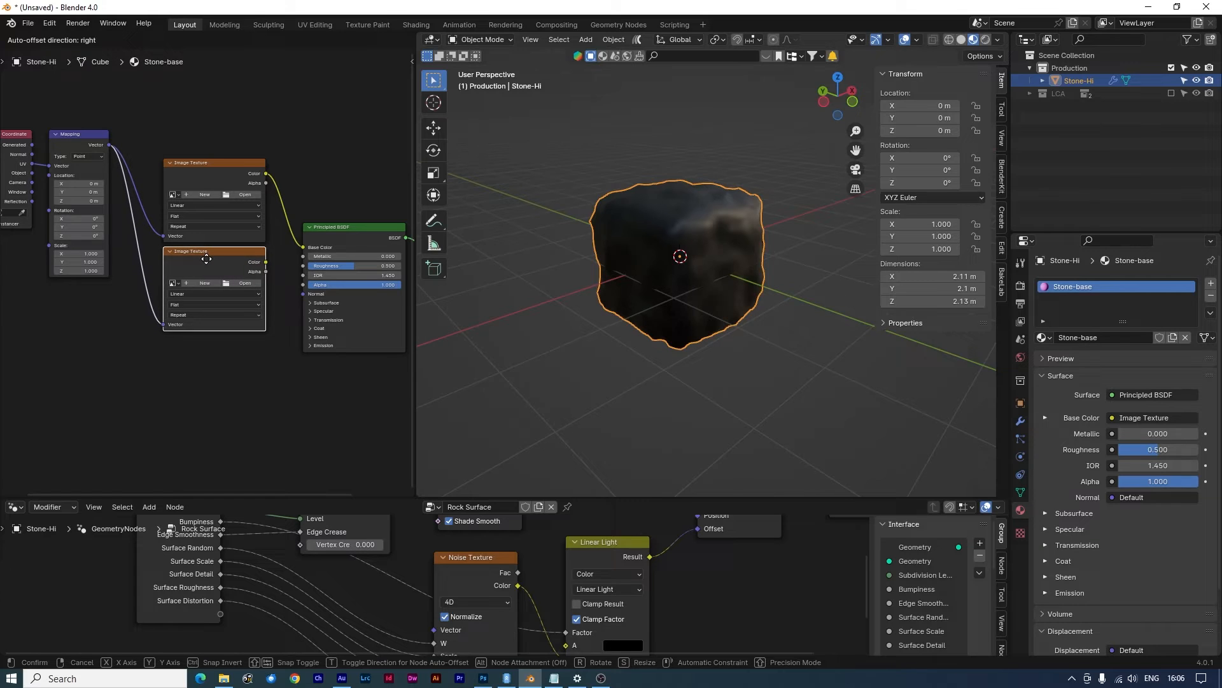
pyautogui.click(206, 262)
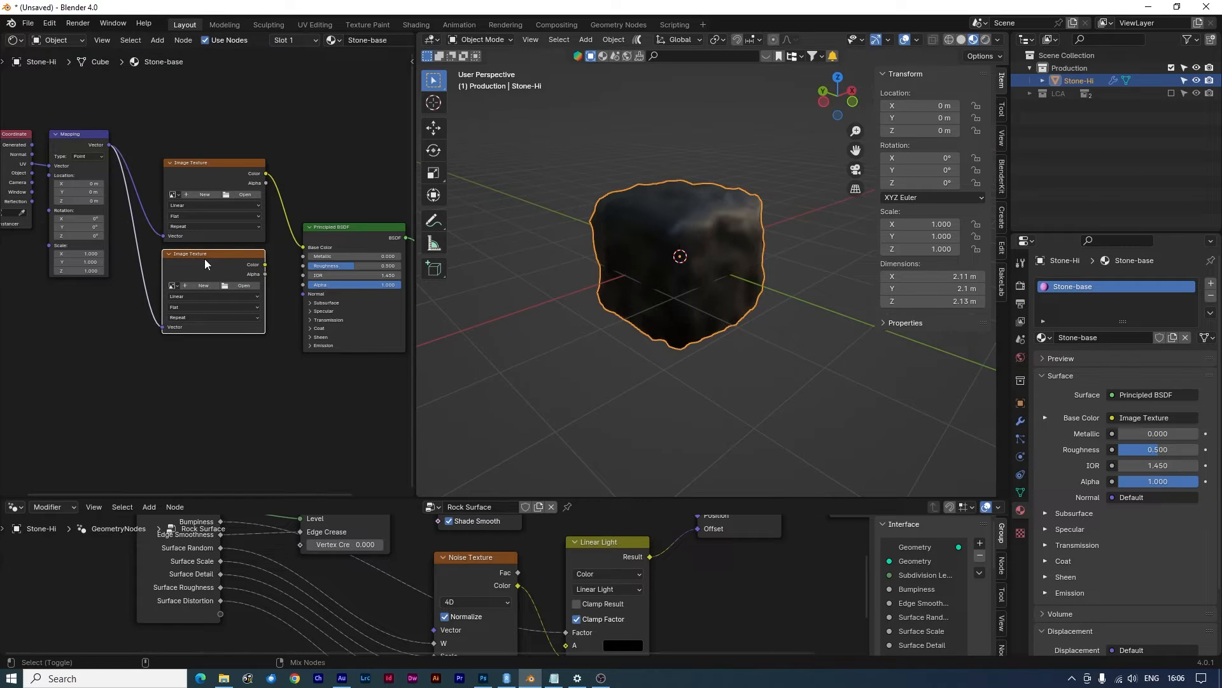
pyautogui.hotkey('shift', 'd')
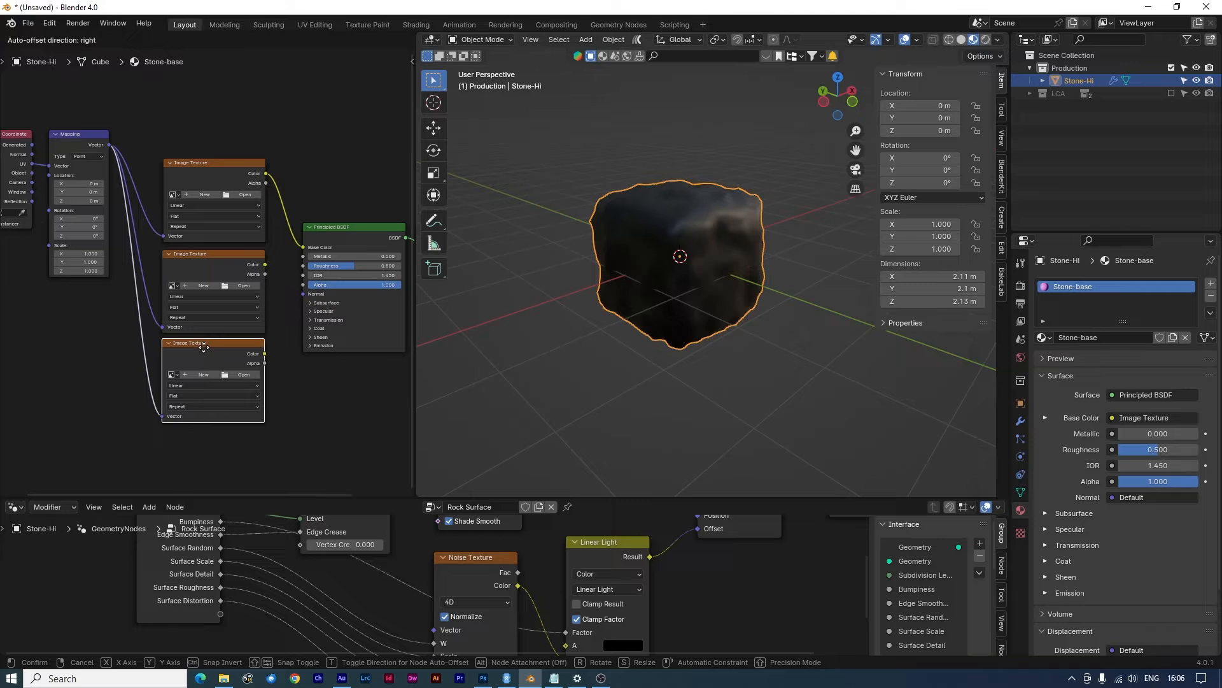
pyautogui.click(204, 347)
pyautogui.moveTo(205, 347); pyautogui.dragTo(243, 235, button='middle')
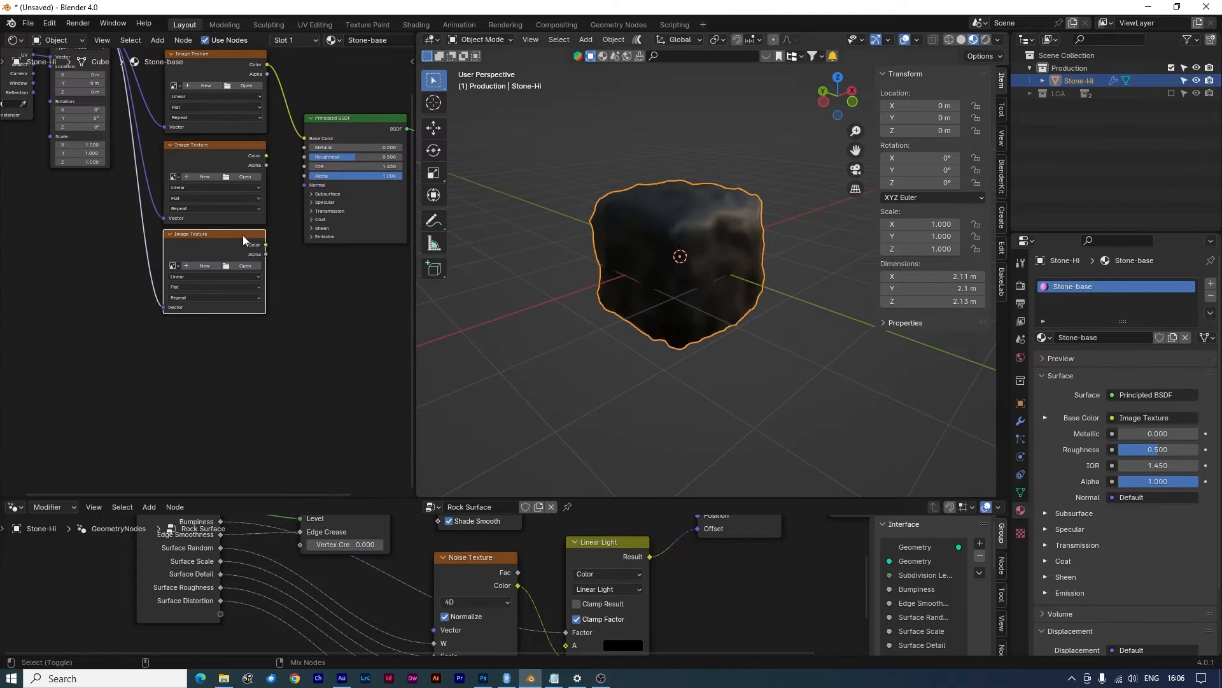
pyautogui.hotkey('shift', 'd')
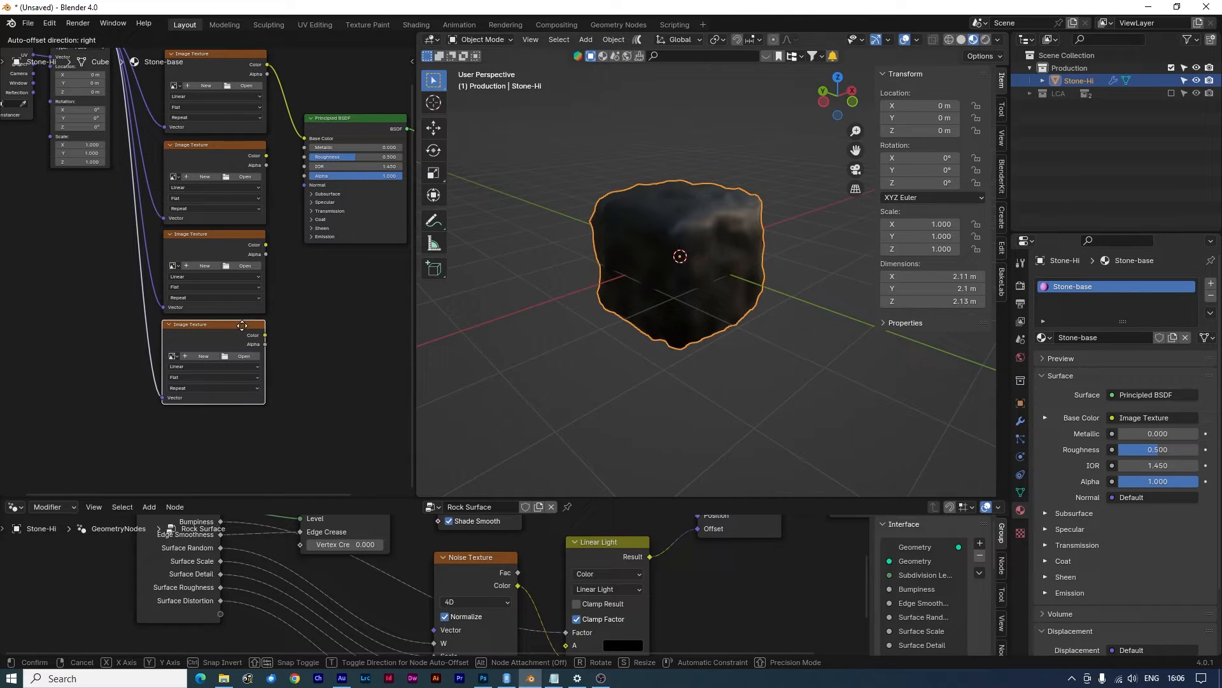
pyautogui.click(242, 329)
# Space out the node tree by moving the Principled BSDF with the Material Output, and the Texture Coordinate with the Mapping node
pyautogui.moveTo(316, 288); pyautogui.dragTo(240, 328, button='middle')
pyautogui.moveTo(275, 103); pyautogui.dragTo(393, 226)
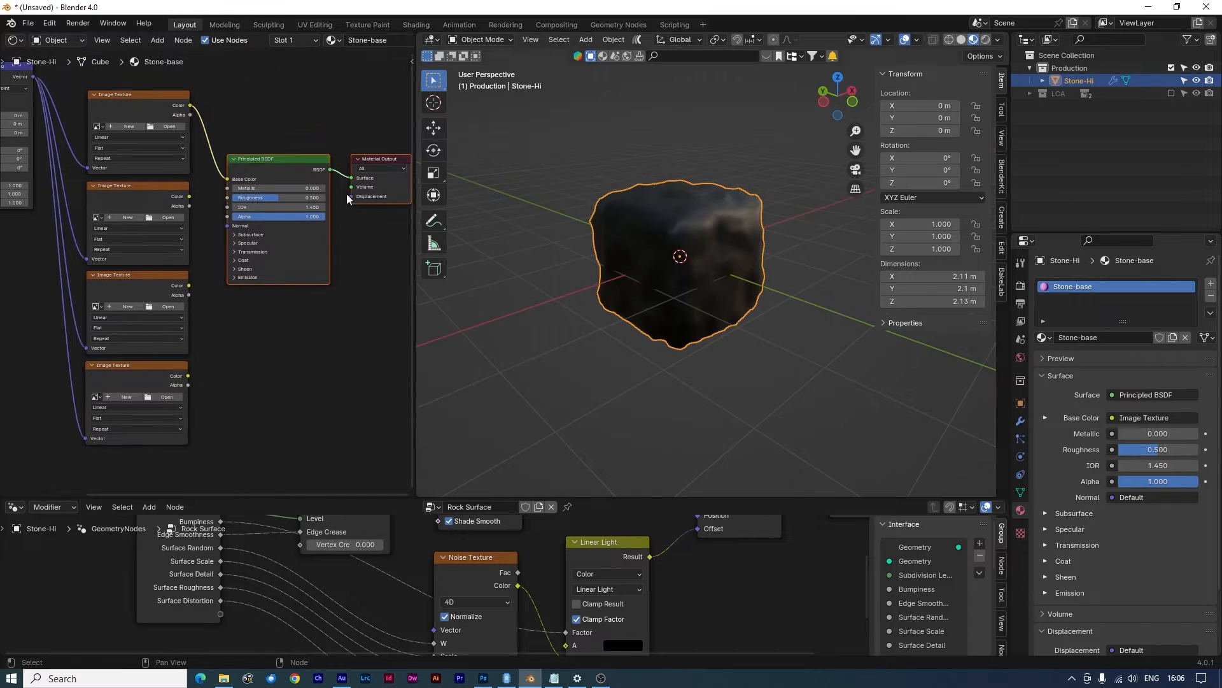
pyautogui.moveTo(316, 170); pyautogui.dragTo(353, 228)
pyautogui.keyDown('shift'); pyautogui.moveTo(197, 240); pyautogui.dragTo(320, 280, button='middle'); pyautogui.keyUp('shift')
pyautogui.moveTo(41, 92); pyautogui.dragTo(119, 142)
pyautogui.moveTo(114, 110); pyautogui.dragTo(78, 256)
# Connect the Texture Coordinate's Object output to the Mapping node's Vector input in place of UV
pyautogui.moveTo(318, 293); pyautogui.dragTo(368, 239, button='middle')
pyautogui.scroll(2, 137, 247)
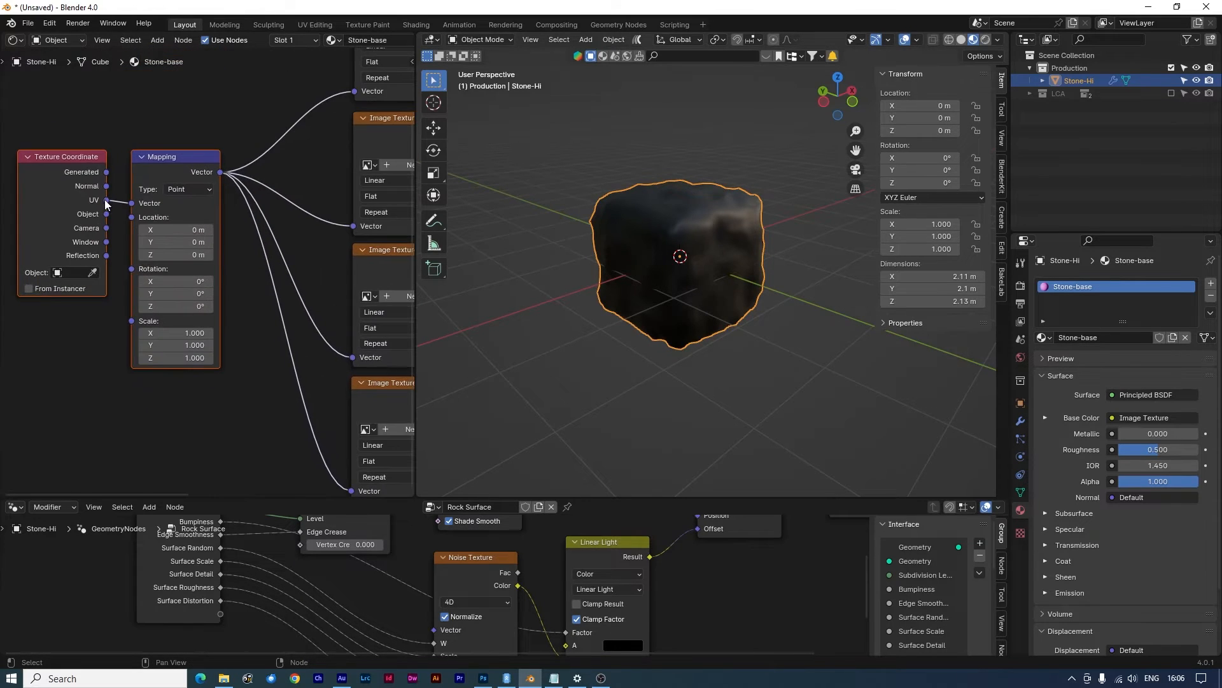
pyautogui.moveTo(107, 214); pyautogui.dragTo(132, 203)
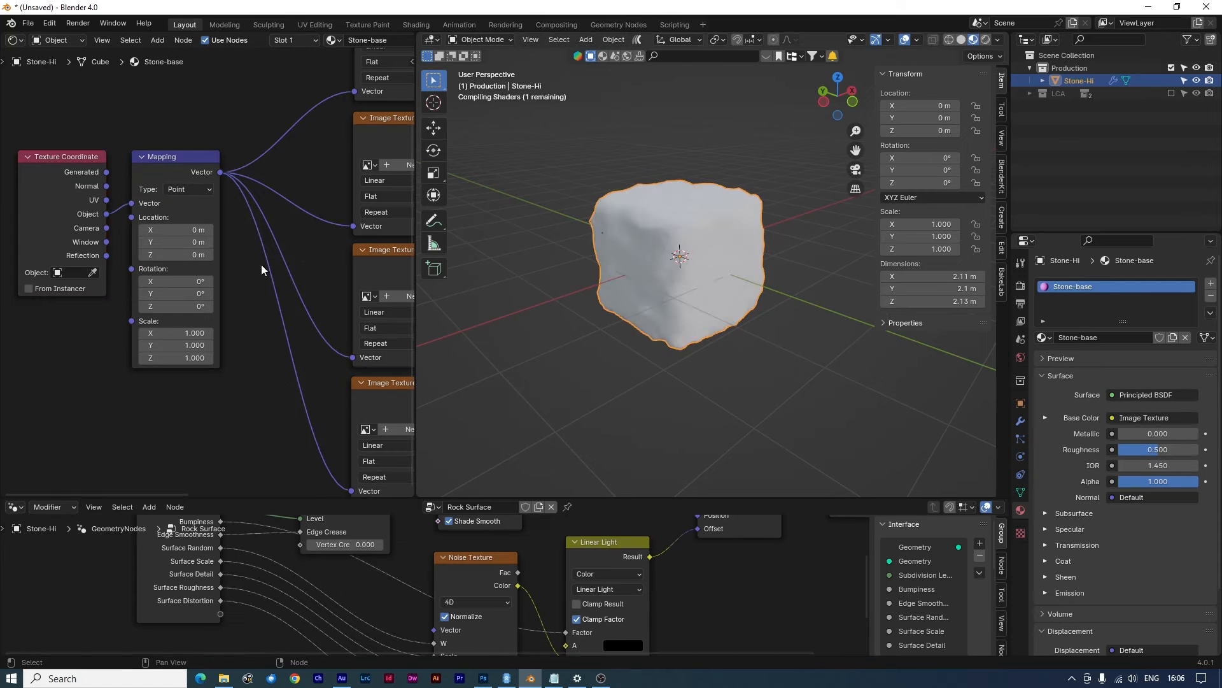
# Connect the second Image Texture's Color to the Principled BSDF's Roughness and the third one's Color to its Normal
pyautogui.scroll(-1, 277, 229)
pyautogui.moveTo(277, 229); pyautogui.dragTo(134, 245, button='middle')
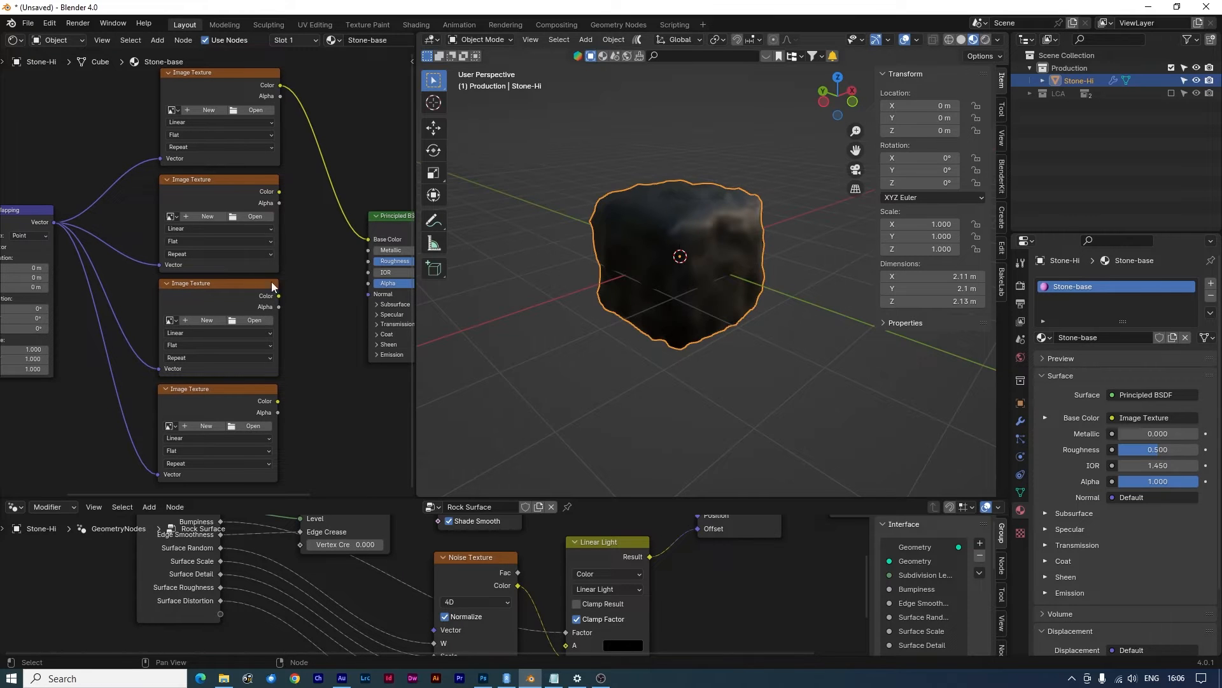
pyautogui.moveTo(280, 192); pyautogui.dragTo(356, 266)
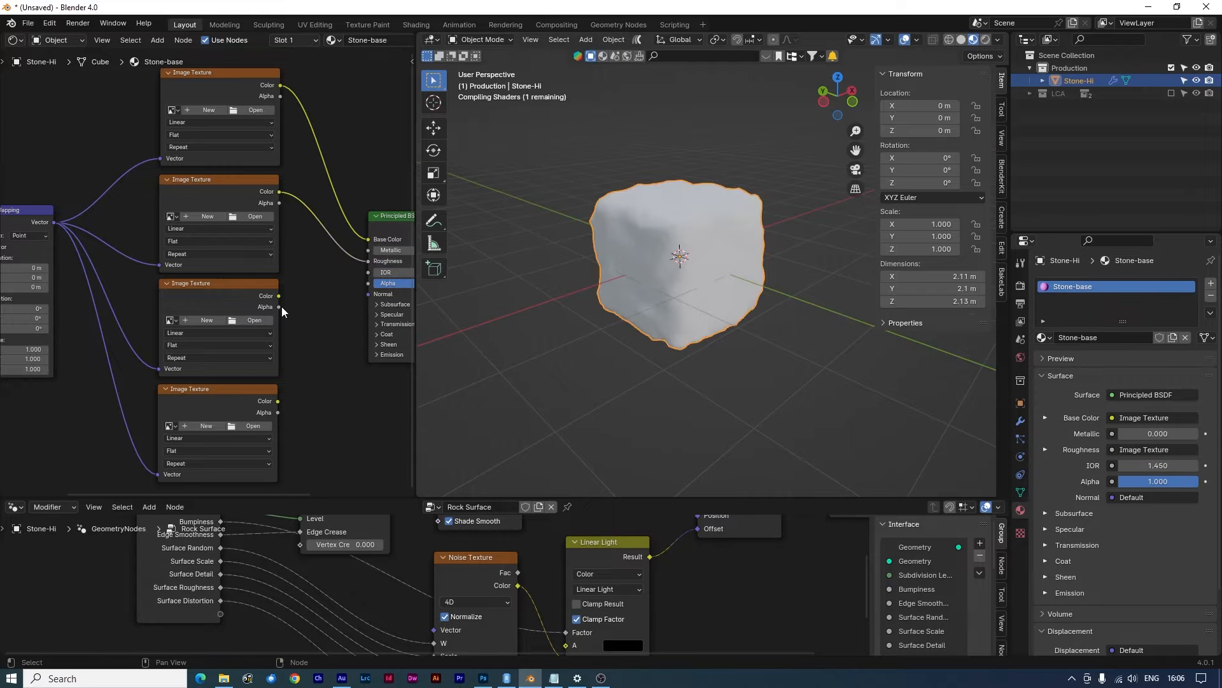
pyautogui.moveTo(282, 295); pyautogui.dragTo(365, 294)
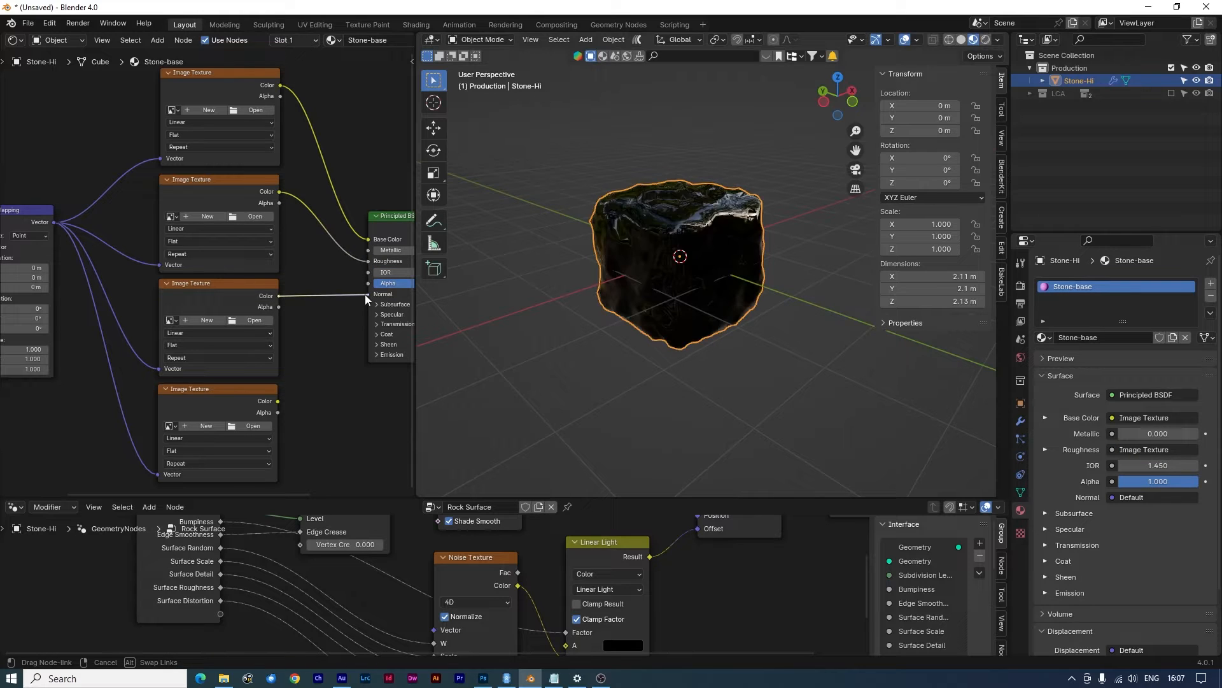
pyautogui.moveTo(340, 366); pyautogui.dragTo(247, 349, button='middle')
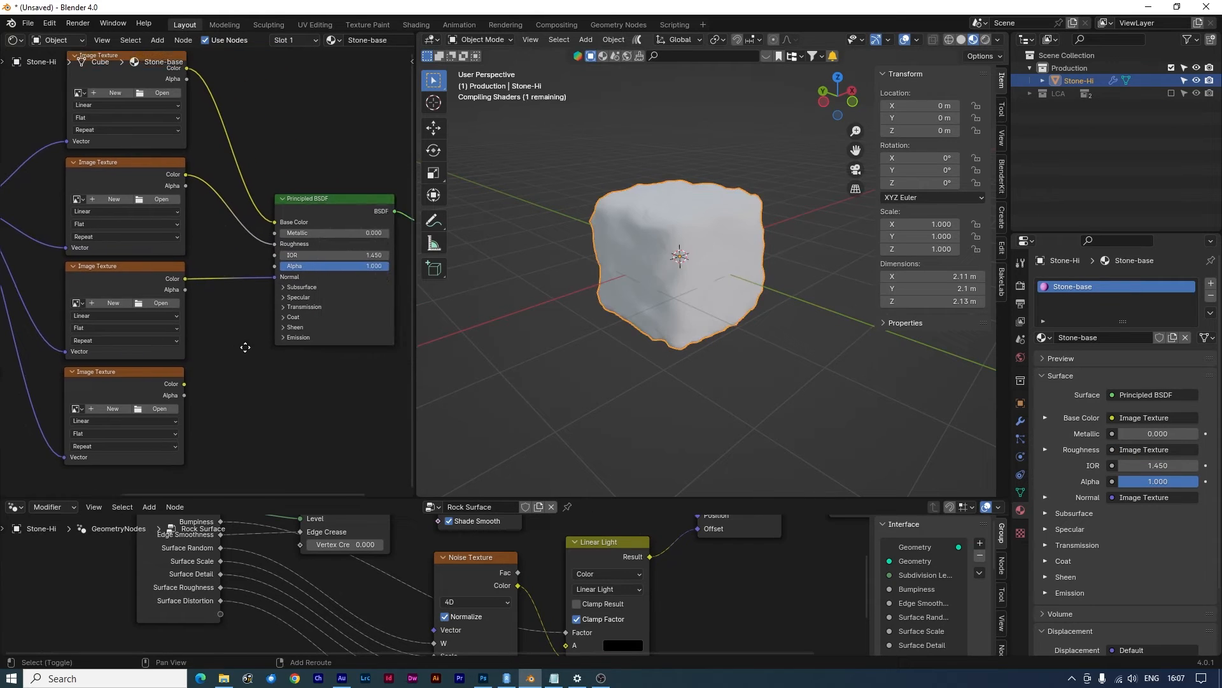
# Insert a Bump node before the Principled BSDF's Normal with Strength 0.1, and feed the third Image Texture's Color into its Height
pyautogui.hotkey('shift', 'a')
pyautogui.write('s')
pyautogui.press('BackSpace')
pyautogui.write('bump')
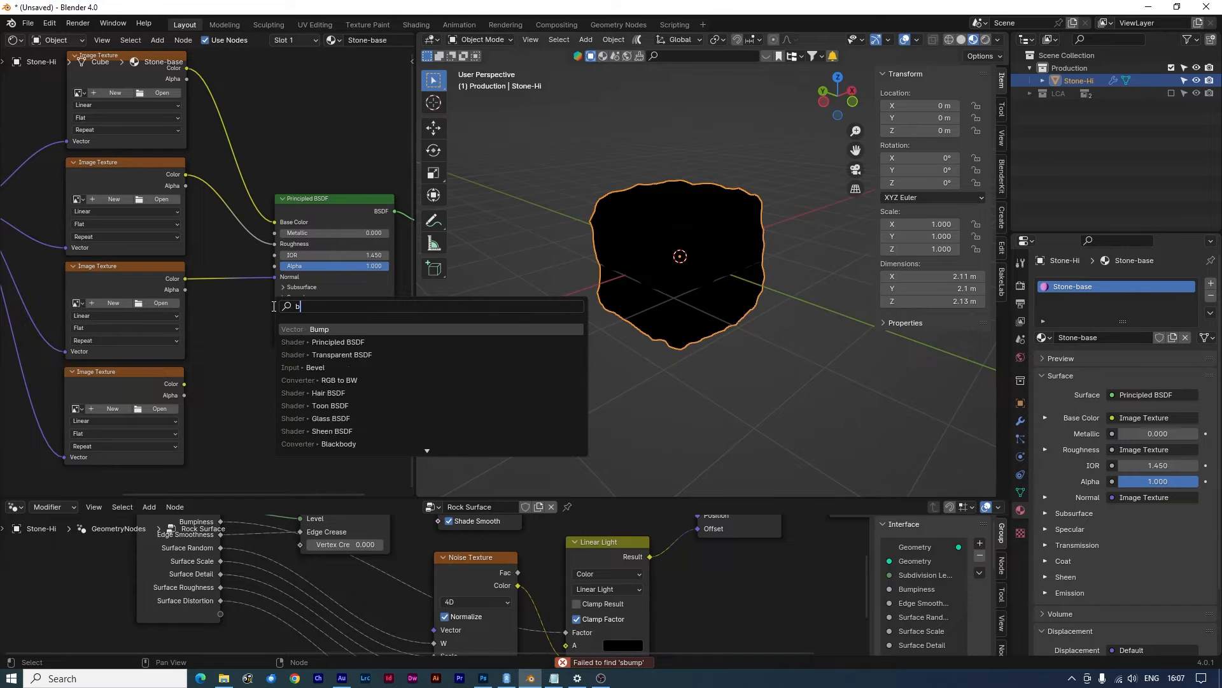
pyautogui.press('Return')
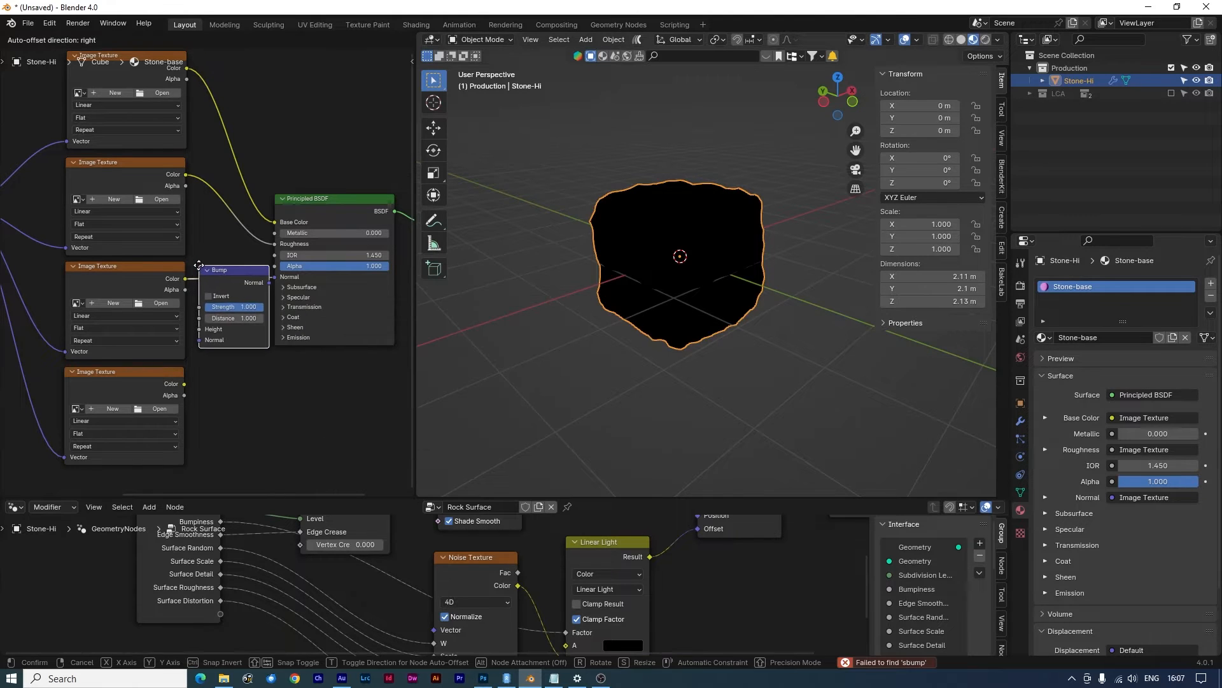
pyautogui.click(225, 266)
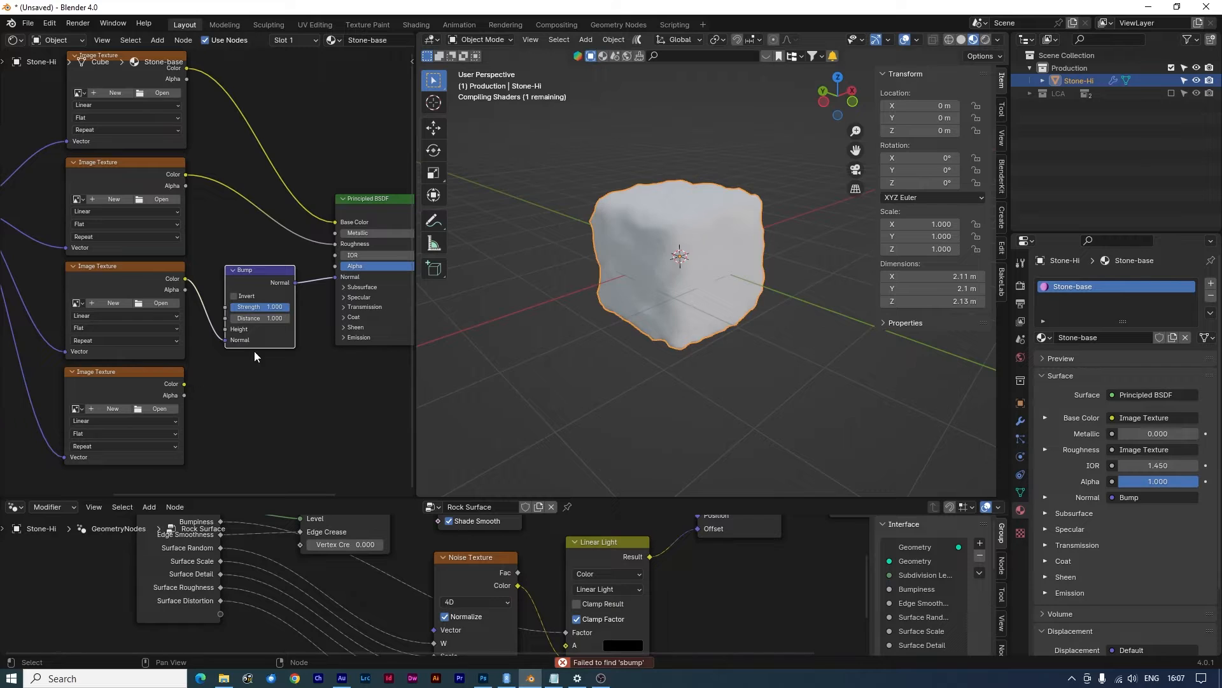
pyautogui.press('BackSpace')
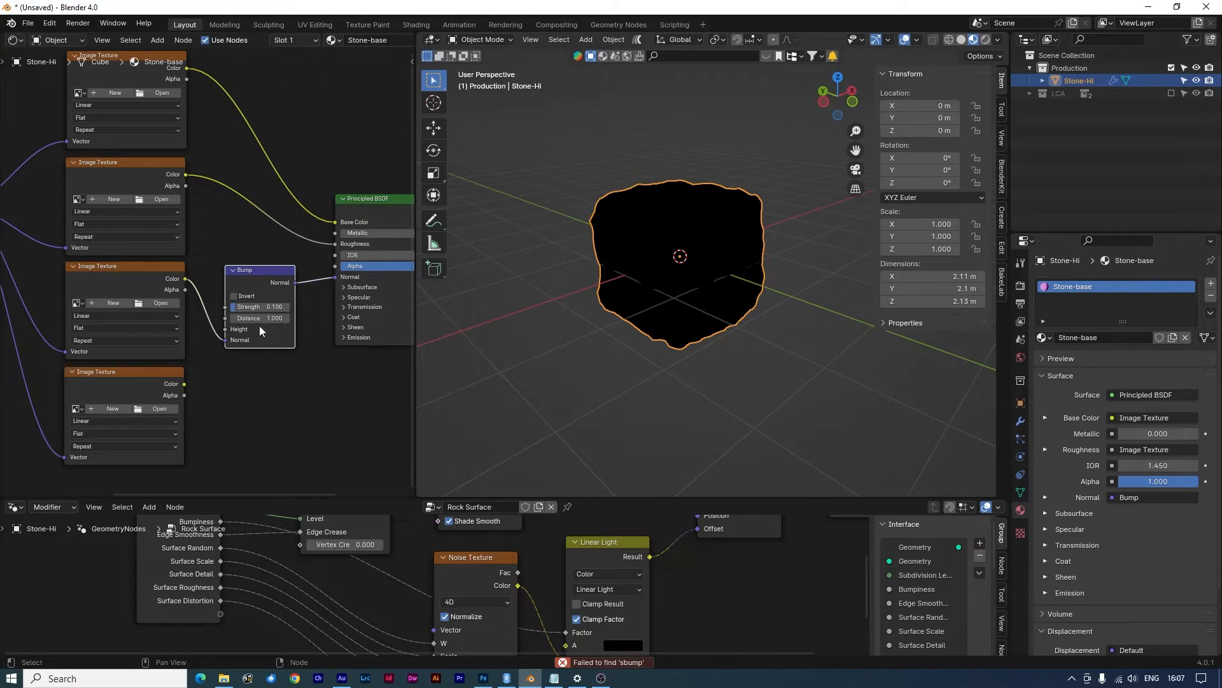
pyautogui.moveTo(224, 341); pyautogui.dragTo(224, 330)
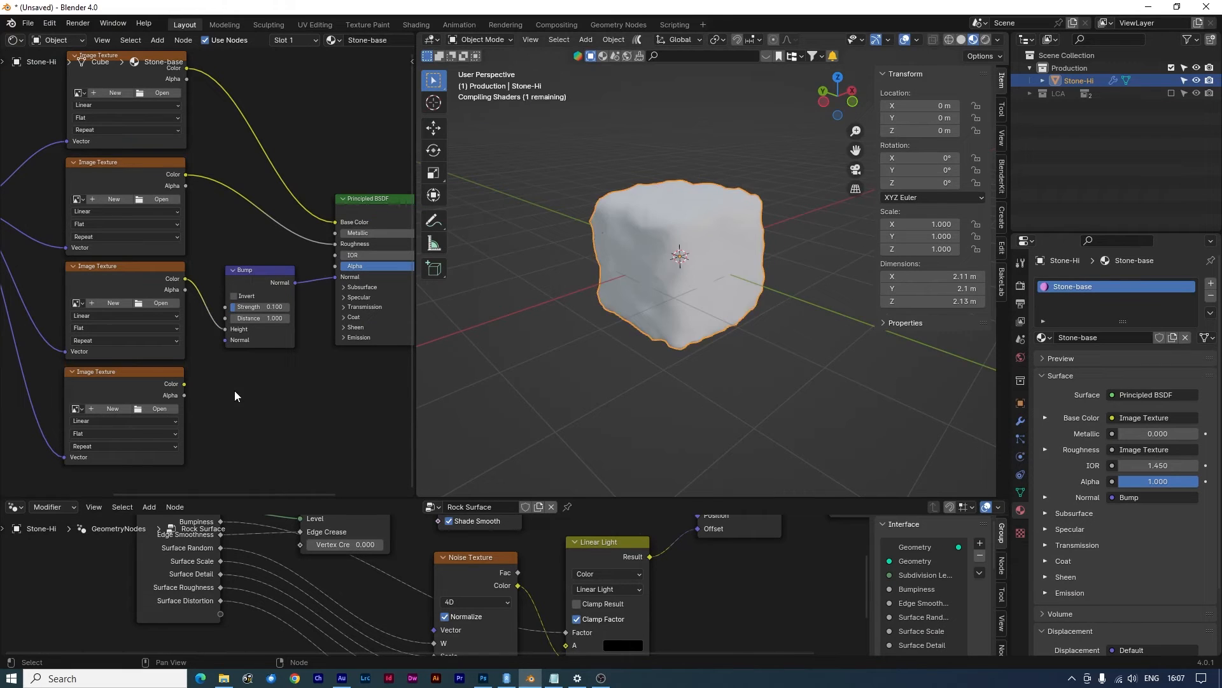
# Add a Normal Map node below the Bump node, fed by the fourth Image Texture's Color and connected to the Bump's Normal input
pyautogui.hotkey('shift', 'a')
pyautogui.write('norm')
pyautogui.click(291, 427)
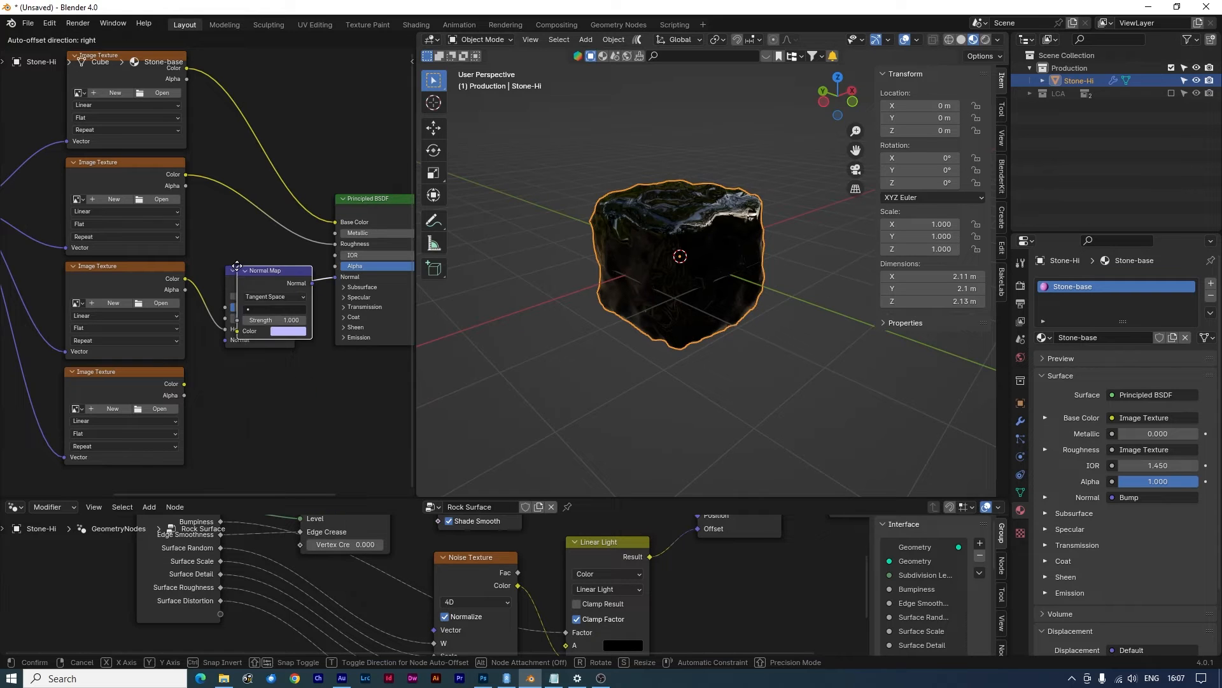
pyautogui.click(209, 367)
pyautogui.moveTo(286, 383); pyautogui.dragTo(225, 340)
pyautogui.moveTo(185, 384); pyautogui.dragTo(211, 433)
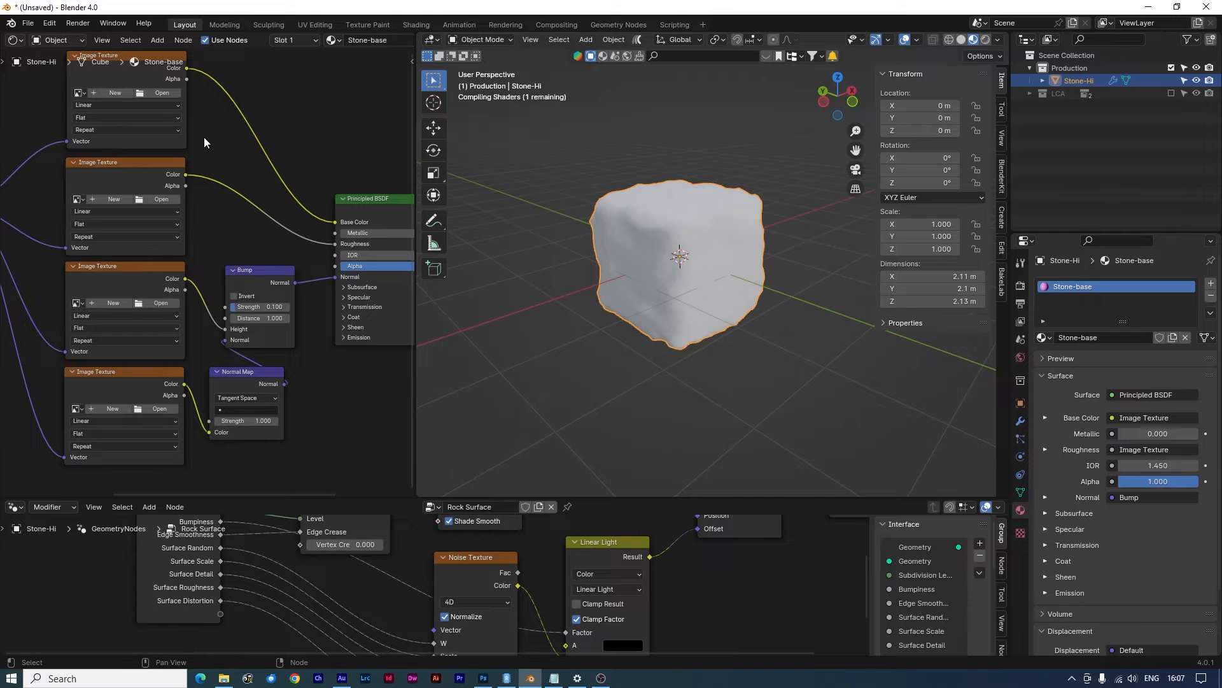
# Load stone-98_diffuse.jpg into the first Image Texture node and stone-98_smooth.png into the second one
pyautogui.moveTo(204, 137); pyautogui.dragTo(232, 208, button='middle')
pyautogui.click(205, 173)
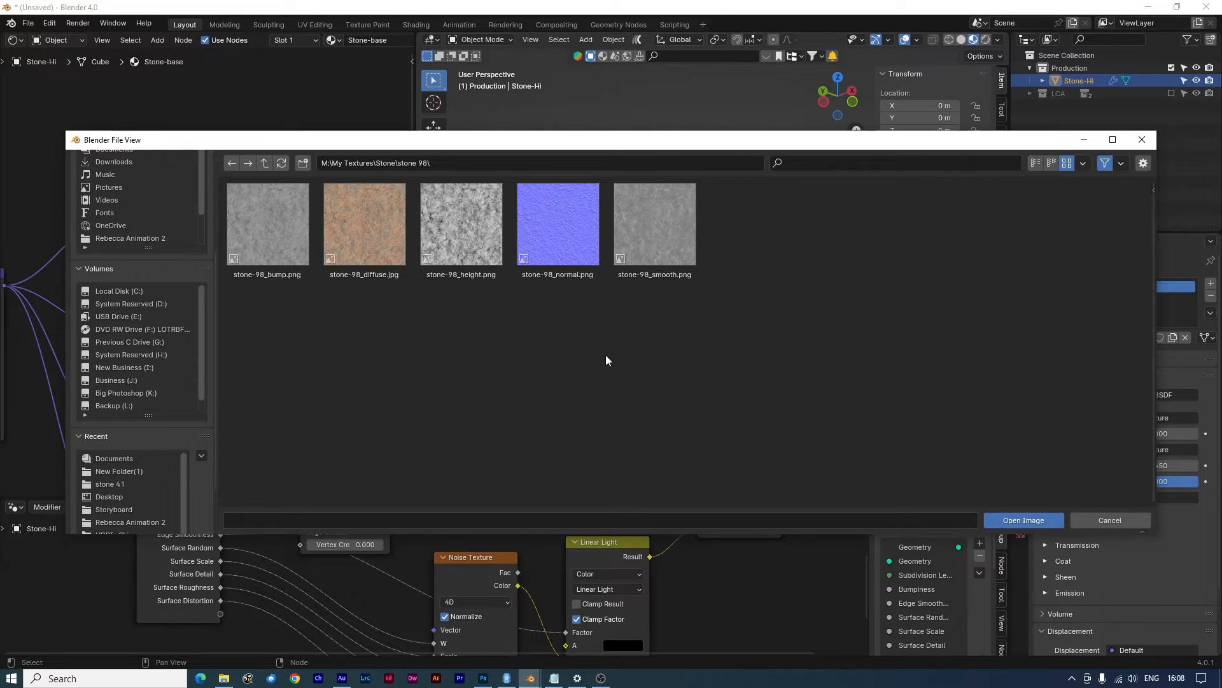
pyautogui.click(327, 208)
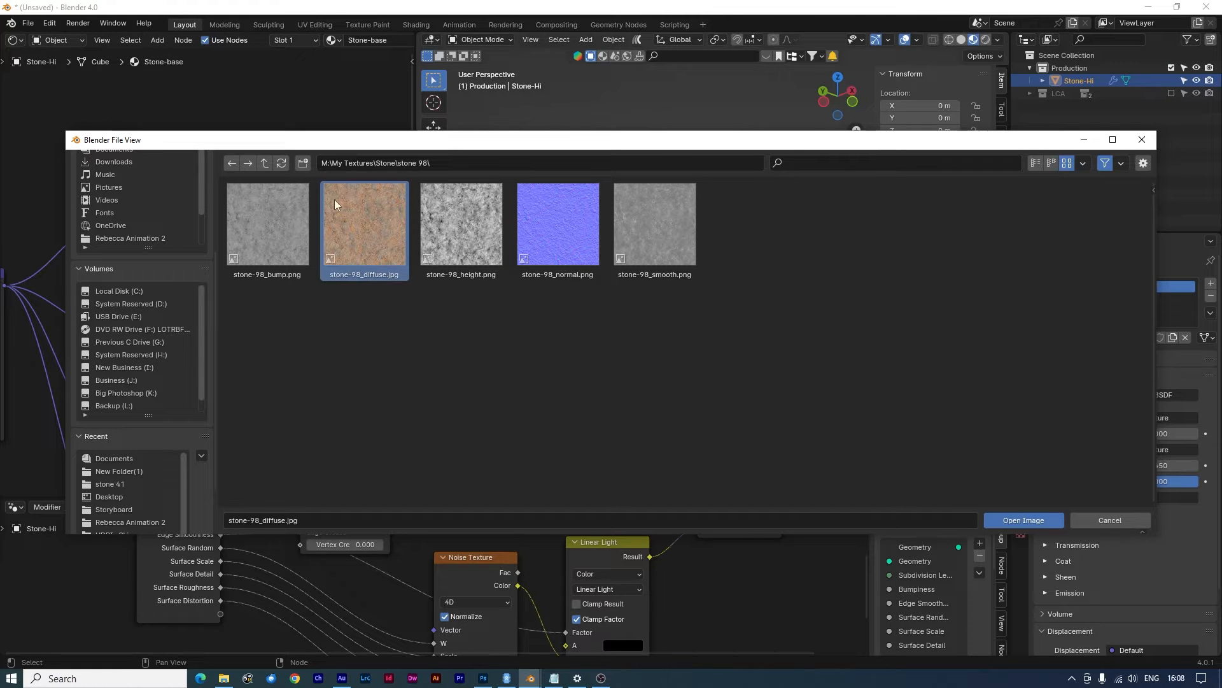
pyautogui.click(1012, 517)
pyautogui.moveTo(253, 290); pyautogui.dragTo(311, 226, button='middle')
pyautogui.click(264, 217)
pyautogui.click(647, 224)
pyautogui.click(1038, 520)
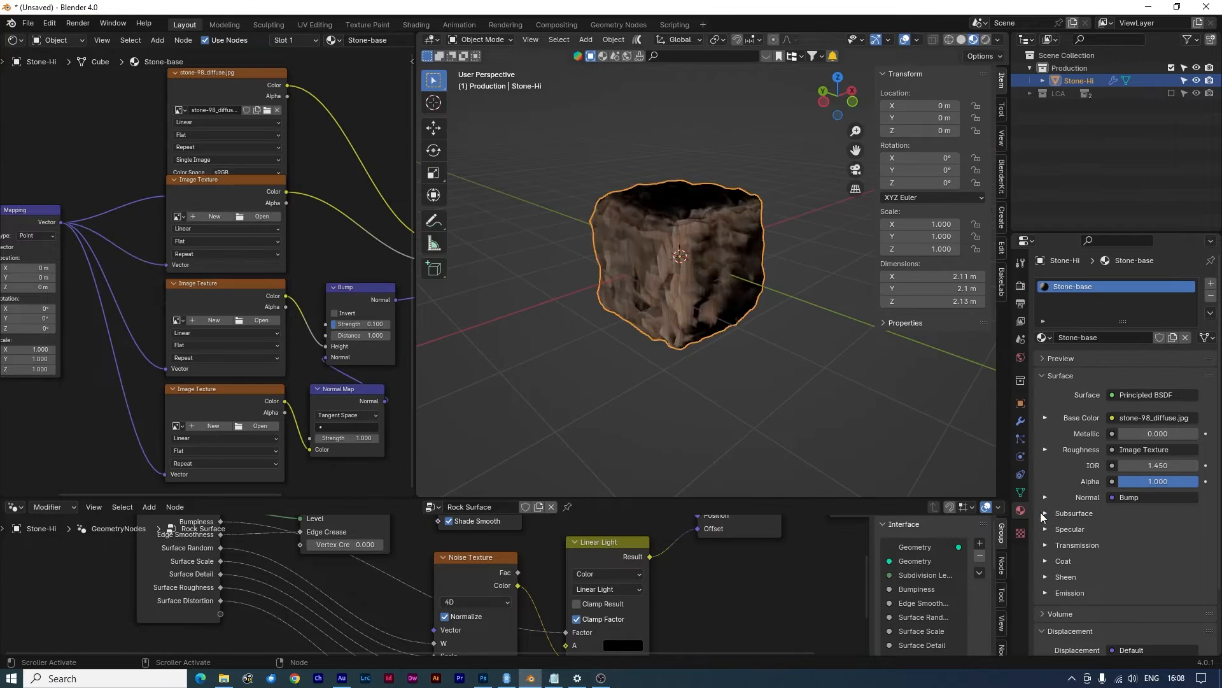
# Load stone-98_bump.png and stone-98_normal.png into the third and fourth Image Texture nodes, and space out the texture column vertically
pyautogui.click(263, 318)
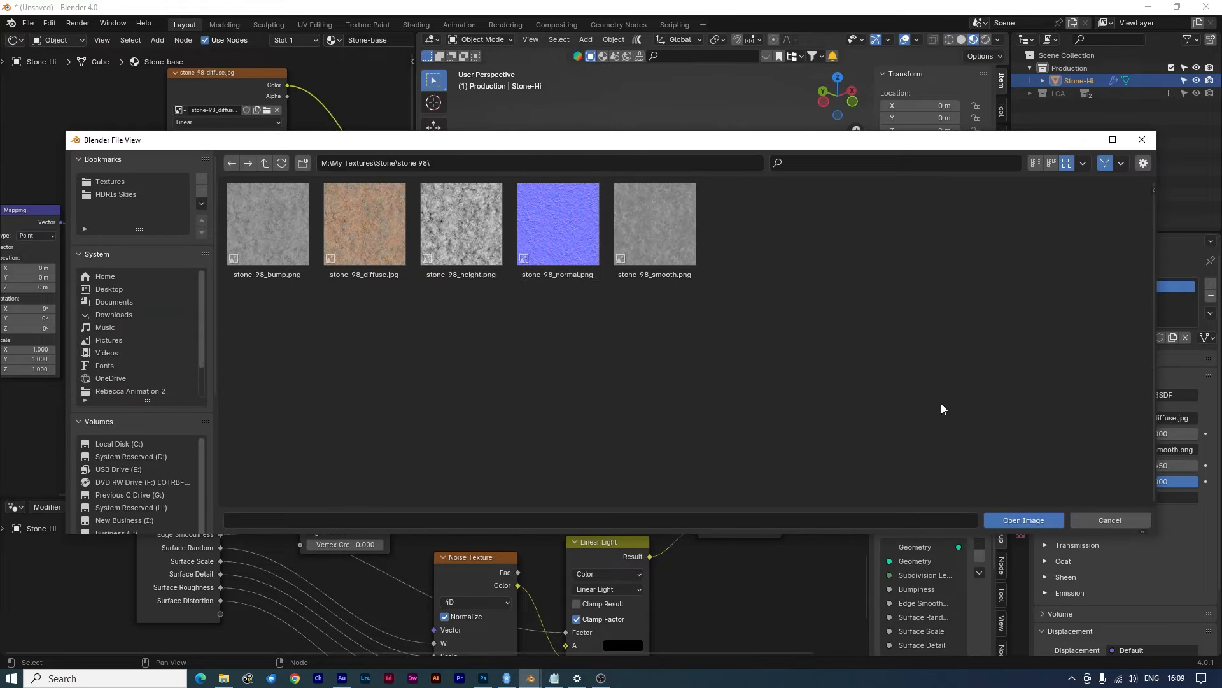
pyautogui.doubleClick(566, 216)
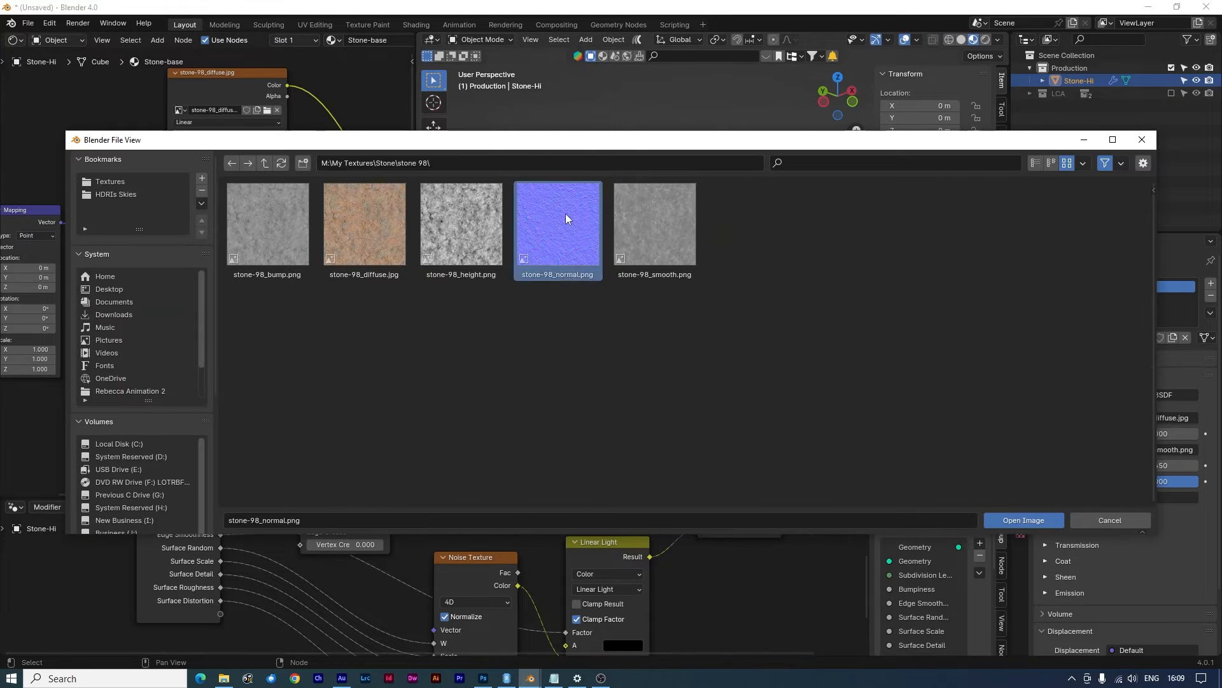
pyautogui.scroll(-3, 292, 370)
pyautogui.moveTo(237, 366); pyautogui.dragTo(235, 400)
pyautogui.moveTo(240, 112)
pyautogui.mouseDown()
pyautogui.moveTo(238, 63)
pyautogui.moveTo(242, 90)
pyautogui.mouseUp()
pyautogui.moveTo(236, 238); pyautogui.dragTo(240, 205)
# Set the Color Space of the smooth, bump and normal textures to Non-Color
pyautogui.moveTo(371, 430); pyautogui.dragTo(309, 390, button='middle')
pyautogui.click(171, 232)
pyautogui.click(229, 288)
pyautogui.click(172, 347)
pyautogui.click(226, 408)
pyautogui.click(168, 464)
pyautogui.click(227, 524)
# Select all four image texture nodes and change their projection from Flat to Box together
pyautogui.scroll(3, 733, 342)
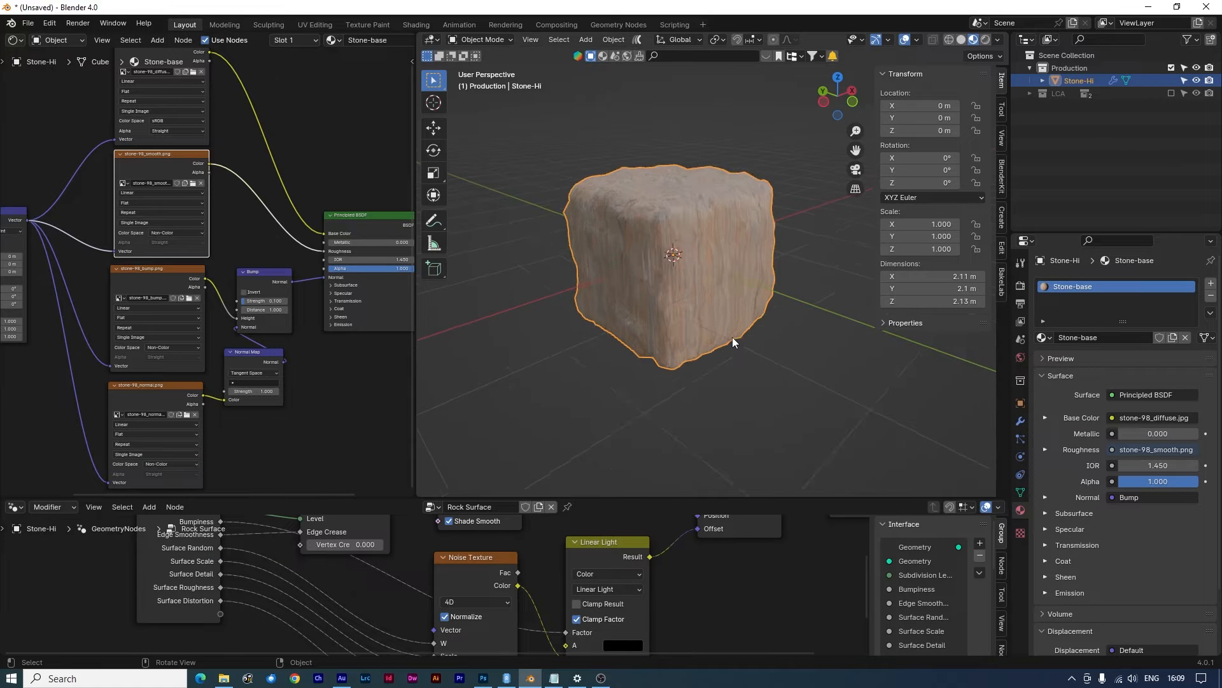
pyautogui.scroll(2, 732, 306)
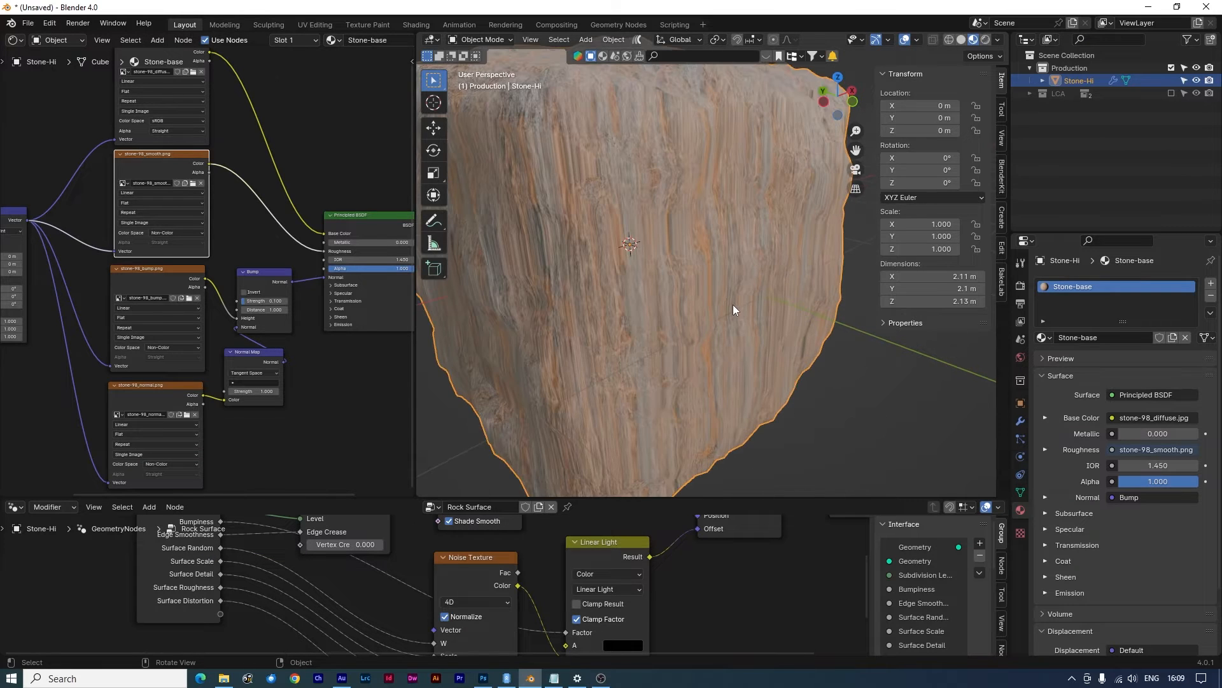
pyautogui.moveTo(736, 302); pyautogui.dragTo(598, 345, button='middle')
pyautogui.moveTo(586, 331); pyautogui.dragTo(747, 308, button='middle')
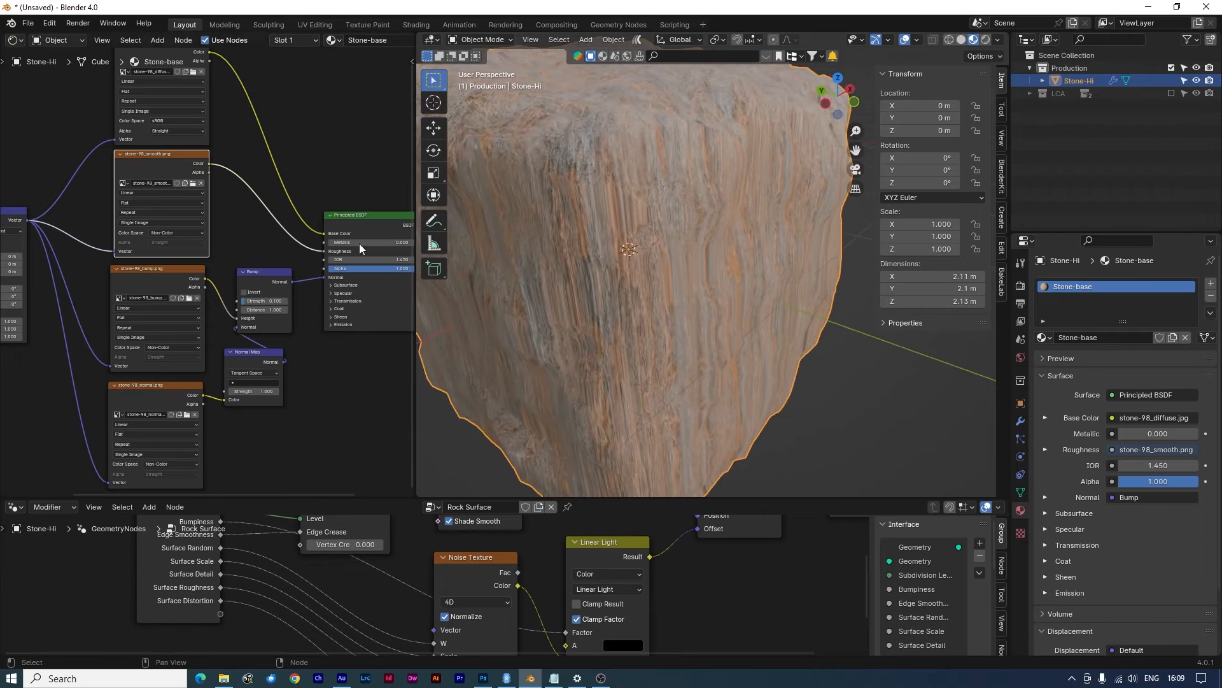
pyautogui.scroll(-1, 202, 231)
pyautogui.click(174, 82)
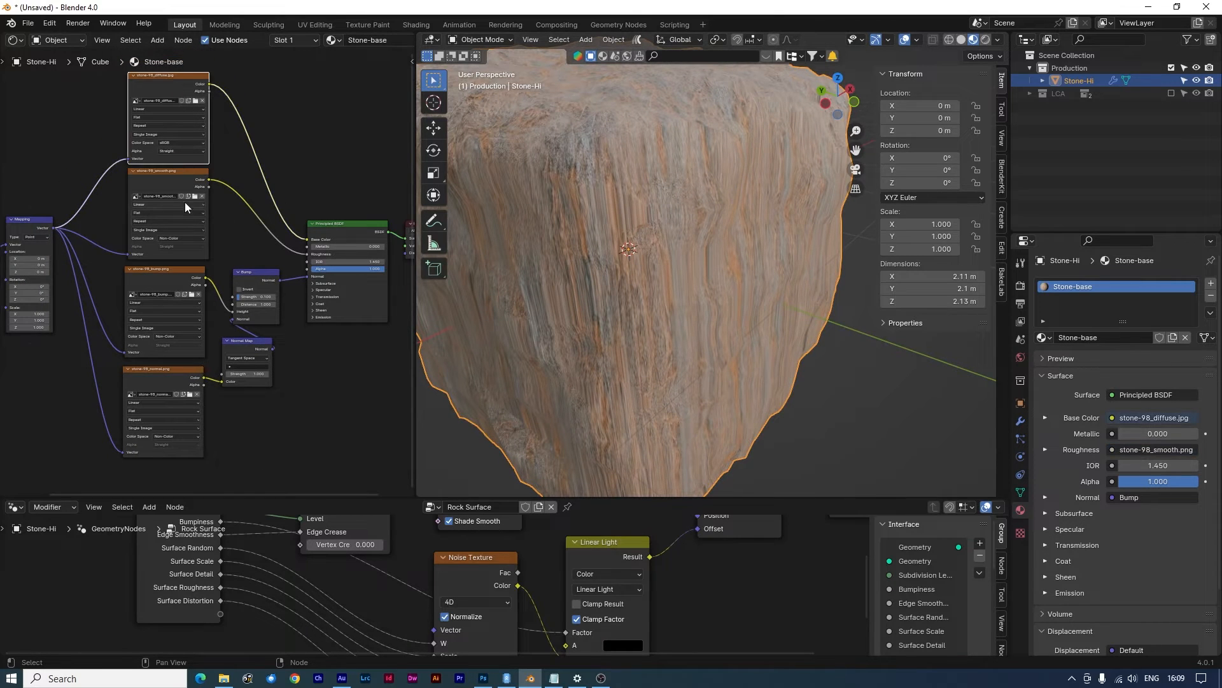
pyautogui.keyDown('shift'); pyautogui.click(174, 183); pyautogui.keyUp('shift')
pyautogui.keyDown('shift'); pyautogui.click(173, 289); pyautogui.keyUp('shift')
pyautogui.keyDown('shift'); pyautogui.click(170, 377); pyautogui.keyUp('shift')
pyautogui.scroll(2, 263, 369)
pyautogui.scroll(2, 278, 307)
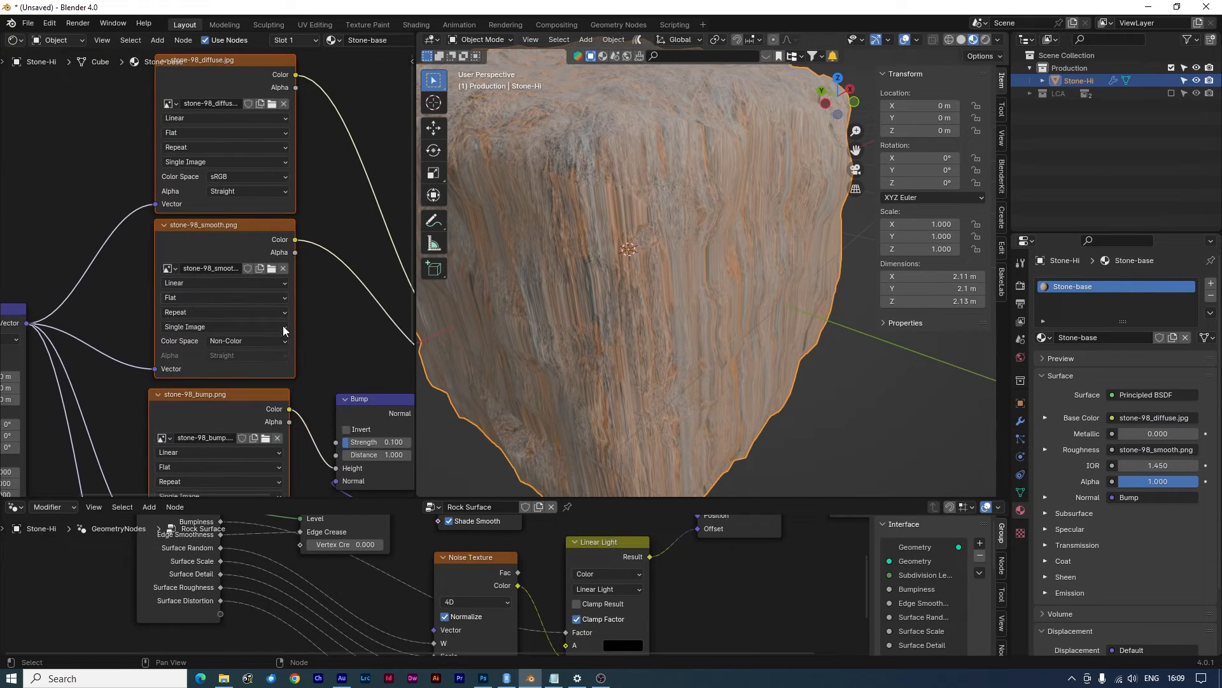
pyautogui.click(205, 298)
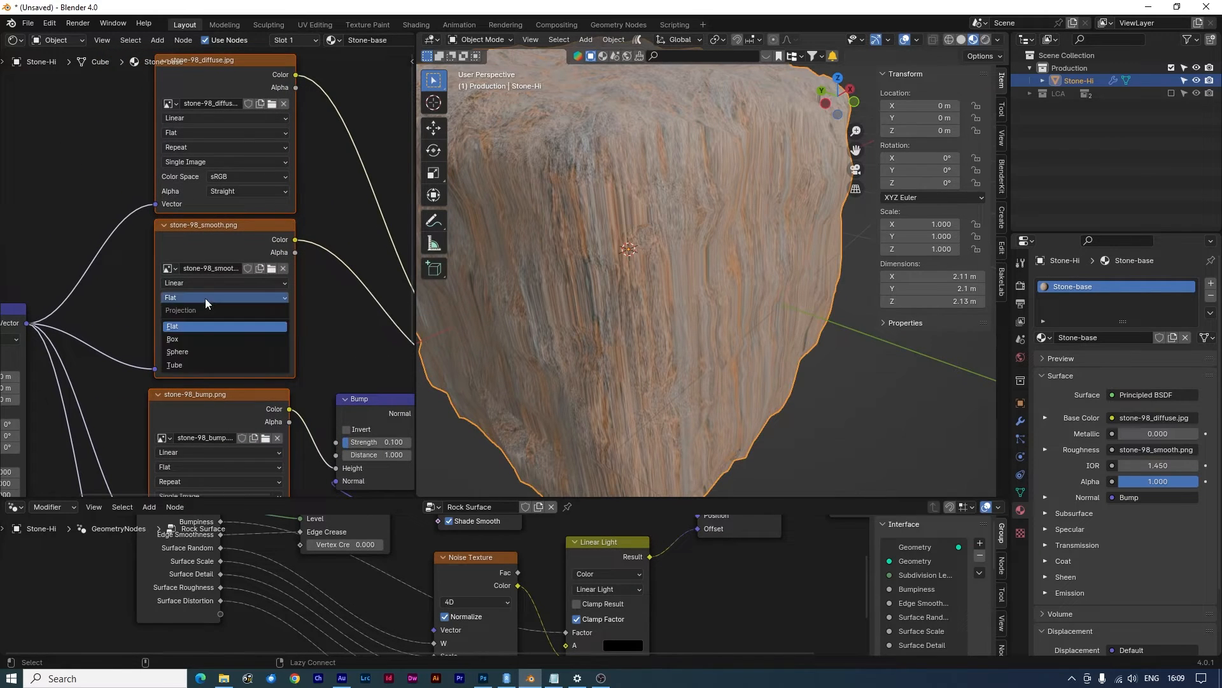
pyautogui.keyDown('alt'); pyautogui.click(196, 338); pyautogui.keyUp('alt')
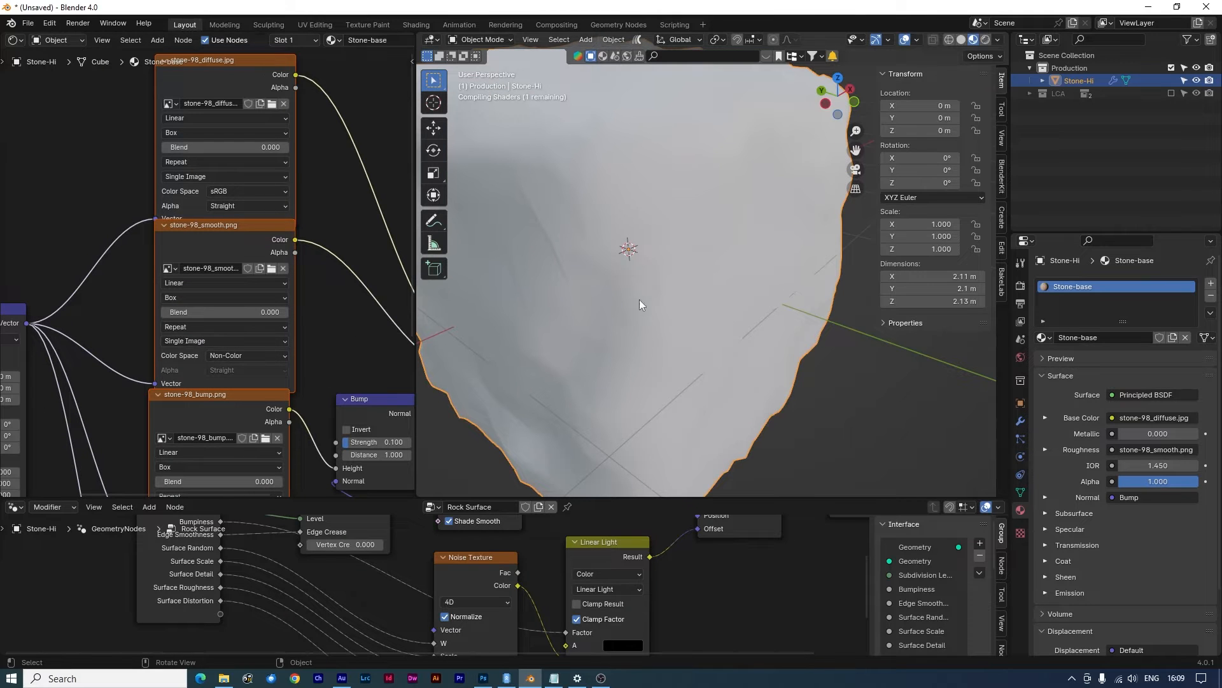
# Set the box projection Blend to 0.5 on all four selected image textures
pyautogui.moveTo(696, 346); pyautogui.dragTo(455, 274, button='middle')
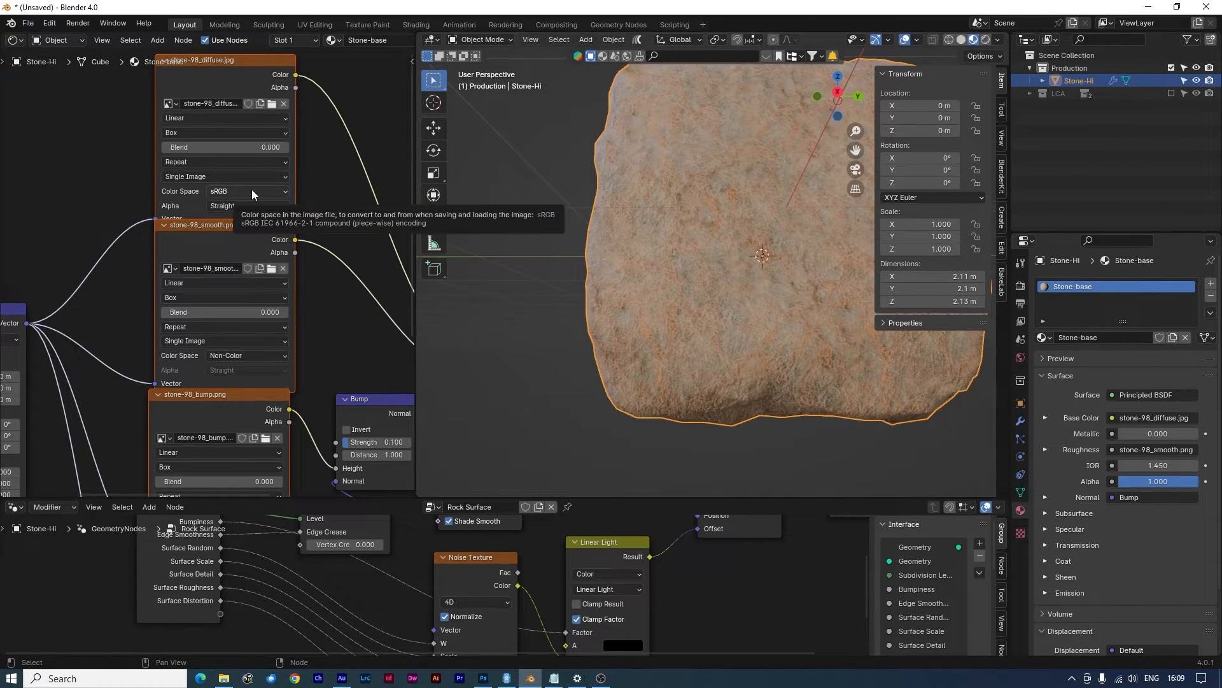
pyautogui.click(258, 144)
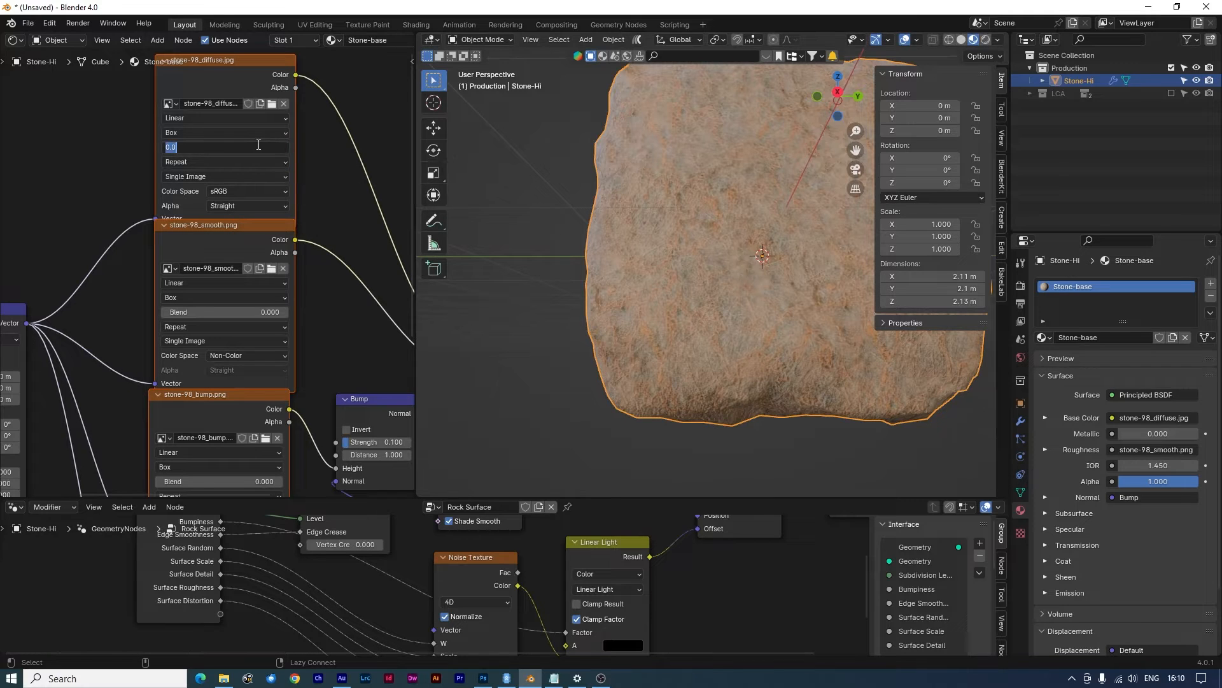
pyautogui.write('.5')
pyautogui.hotkey('alt', 'Return')
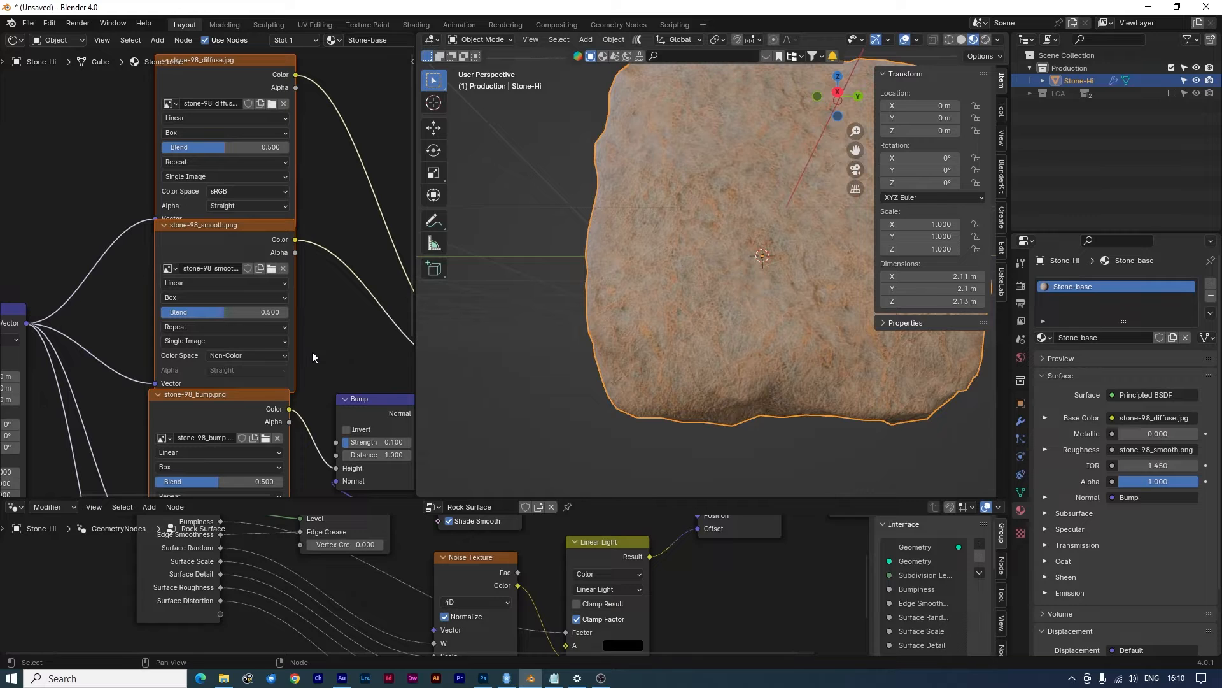
# Try a Mapping scale of 2 and of 0.5 on all three axes
pyautogui.press('KP_Decimal')
pyautogui.moveTo(770, 311); pyautogui.dragTo(700, 357, button='middle')
pyautogui.moveTo(117, 382); pyautogui.dragTo(250, 141, button='middle')
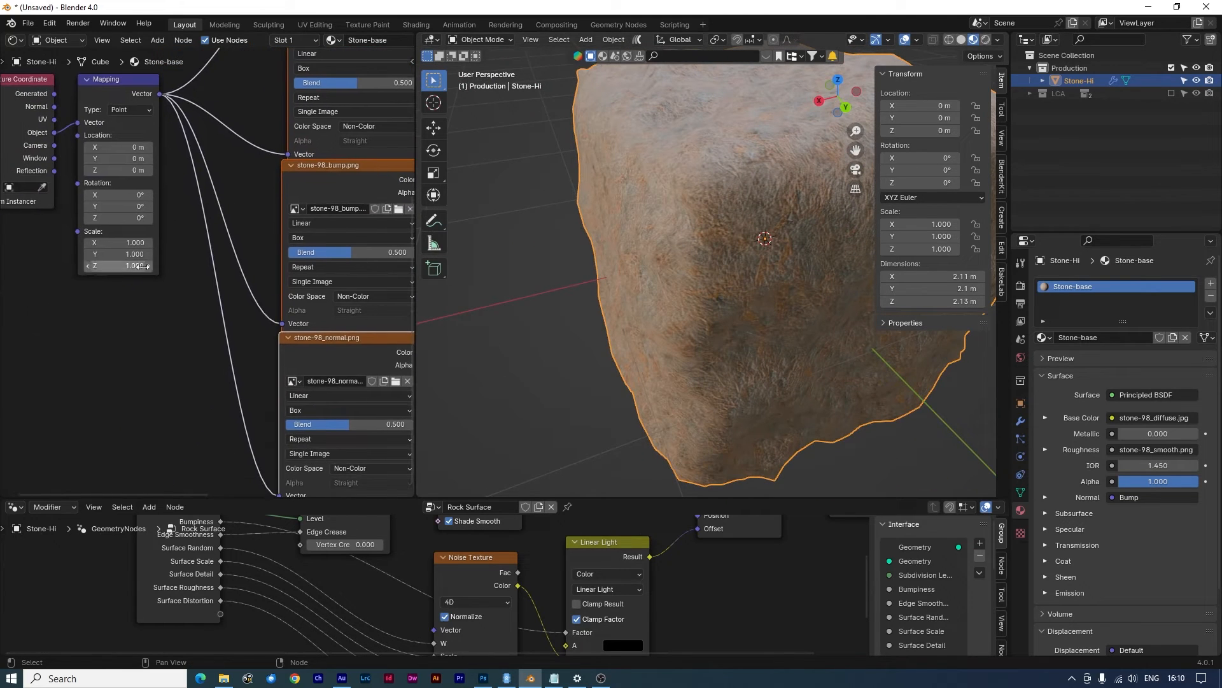
pyautogui.click(139, 242)
pyautogui.write('2')
pyautogui.press('Return')
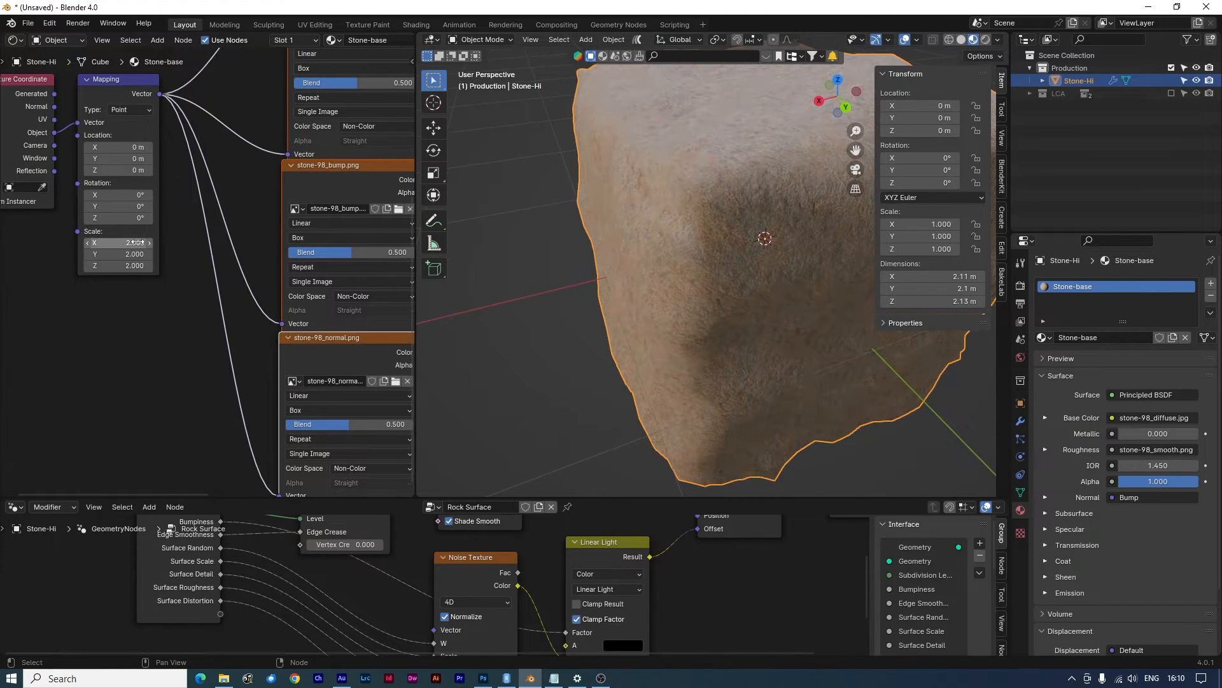
pyautogui.click(142, 243)
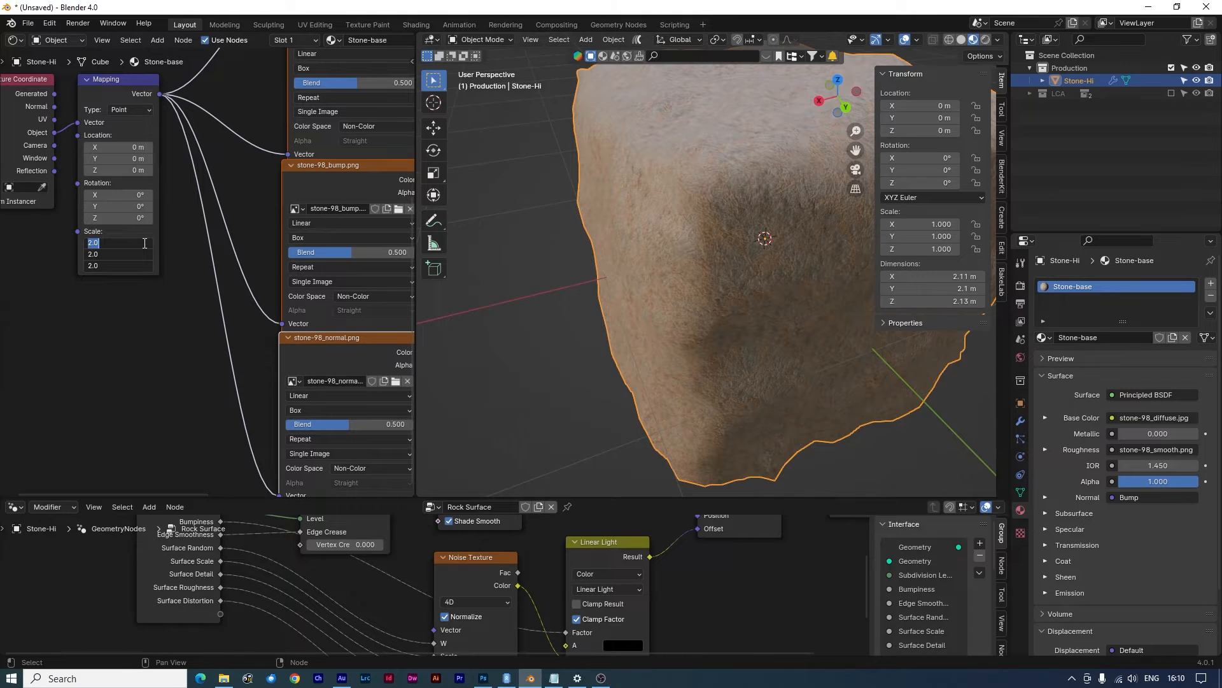
pyautogui.write('0.5')
pyautogui.press('Return')
# Move the Mapping node slightly down and set its Scale to 1 on X, Y and Z
pyautogui.press('g')
pyautogui.click(137, 280)
pyautogui.moveTo(137, 269); pyautogui.dragTo(136, 293)
pyautogui.write('1')
pyautogui.press('Return')
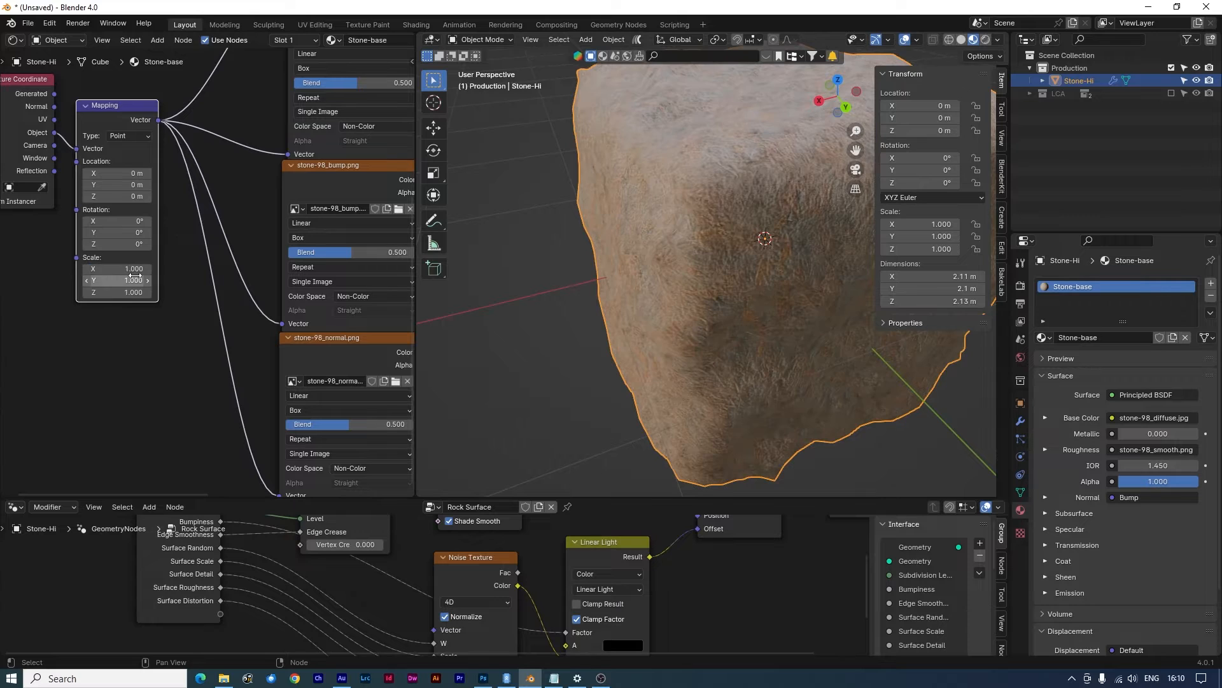
# Check the whole stone's mesh in Wireframe shading, and return the viewport to Material Preview
pyautogui.scroll(-3, 751, 273)
pyautogui.keyDown('shift'); pyautogui.moveTo(751, 274); pyautogui.dragTo(723, 276, button='middle'); pyautogui.keyUp('shift')
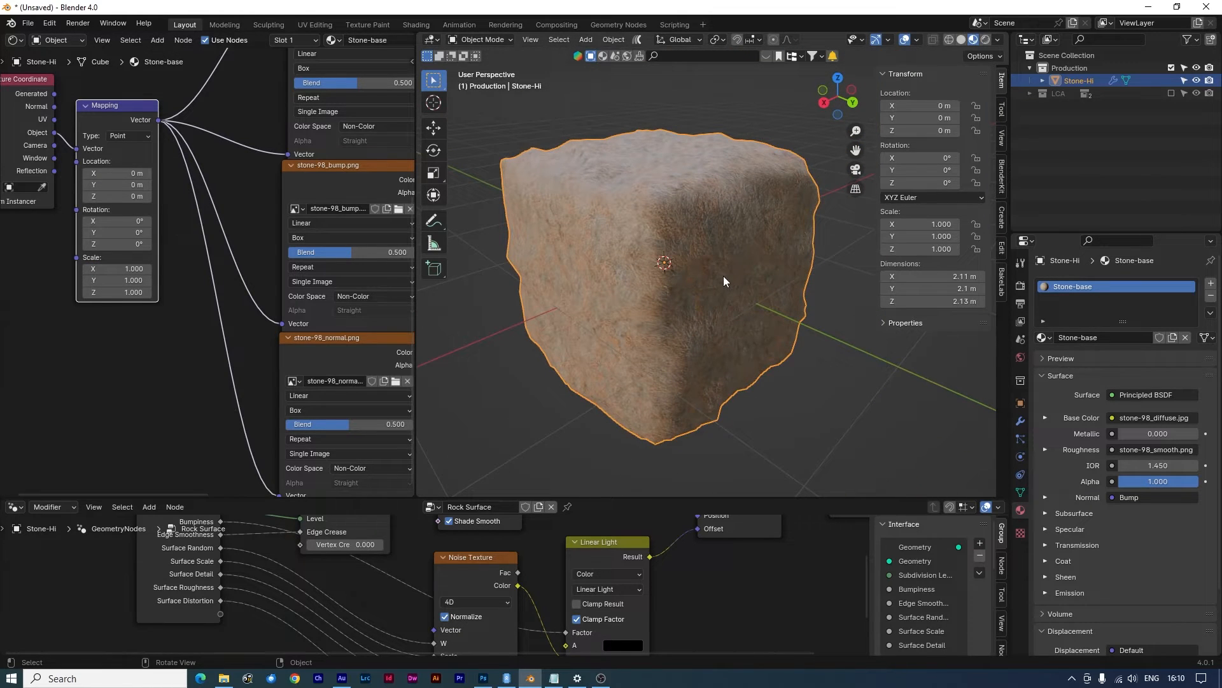
pyautogui.scroll(-3, 238, 196)
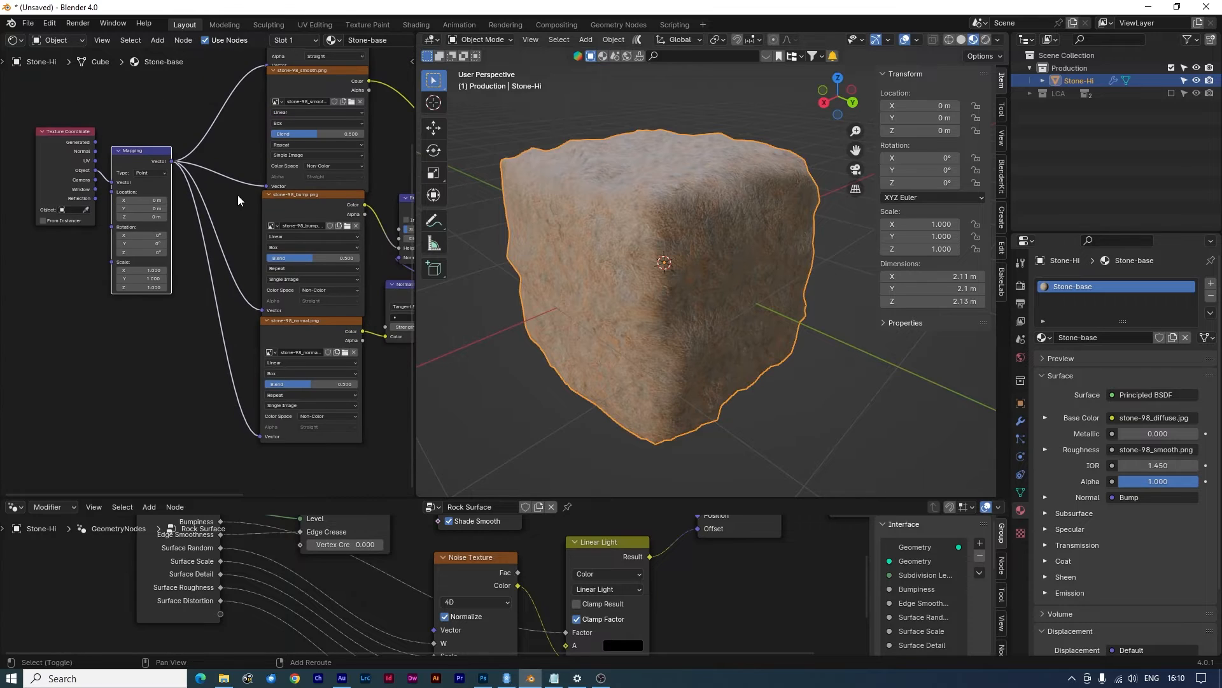
pyautogui.keyDown('shift'); pyautogui.moveTo(238, 195); pyautogui.dragTo(163, 228, button='middle'); pyautogui.keyUp('shift')
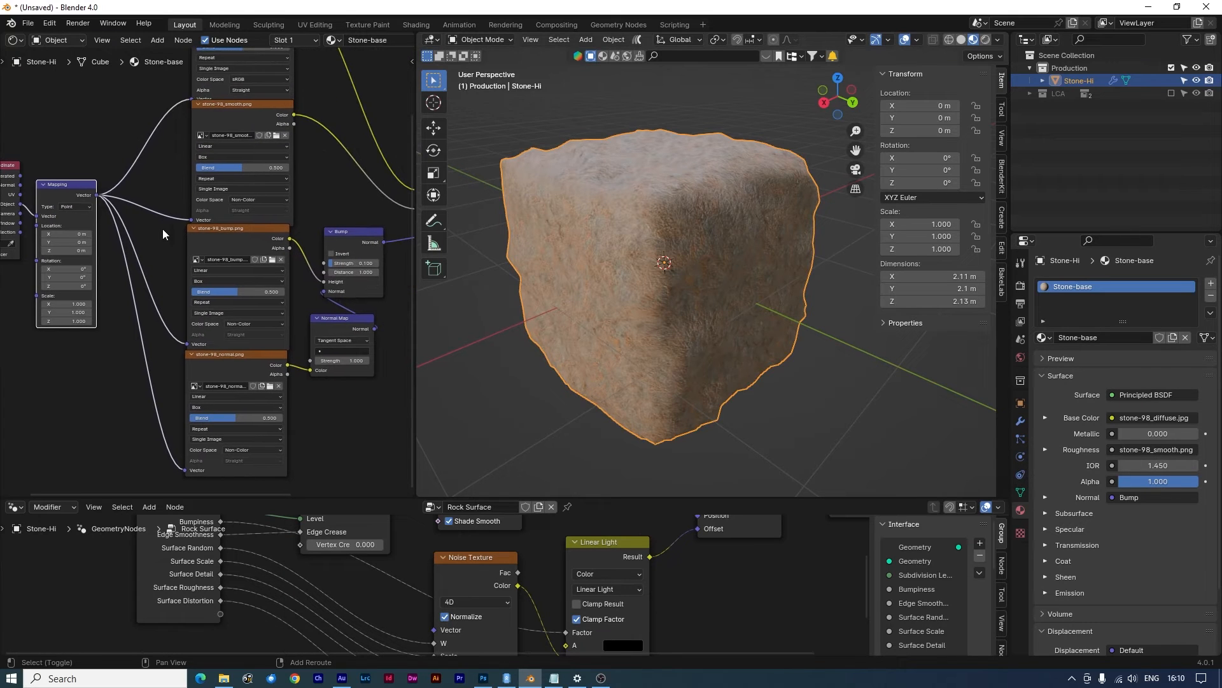
pyautogui.click(950, 39)
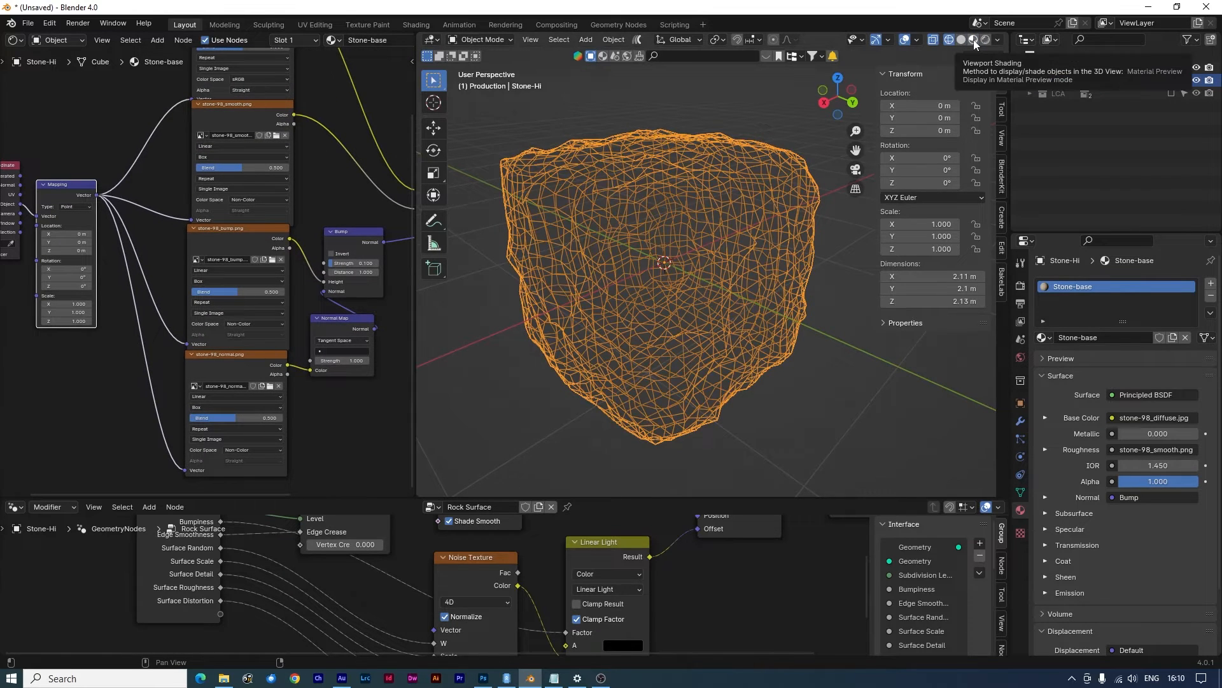
pyautogui.click(973, 40)
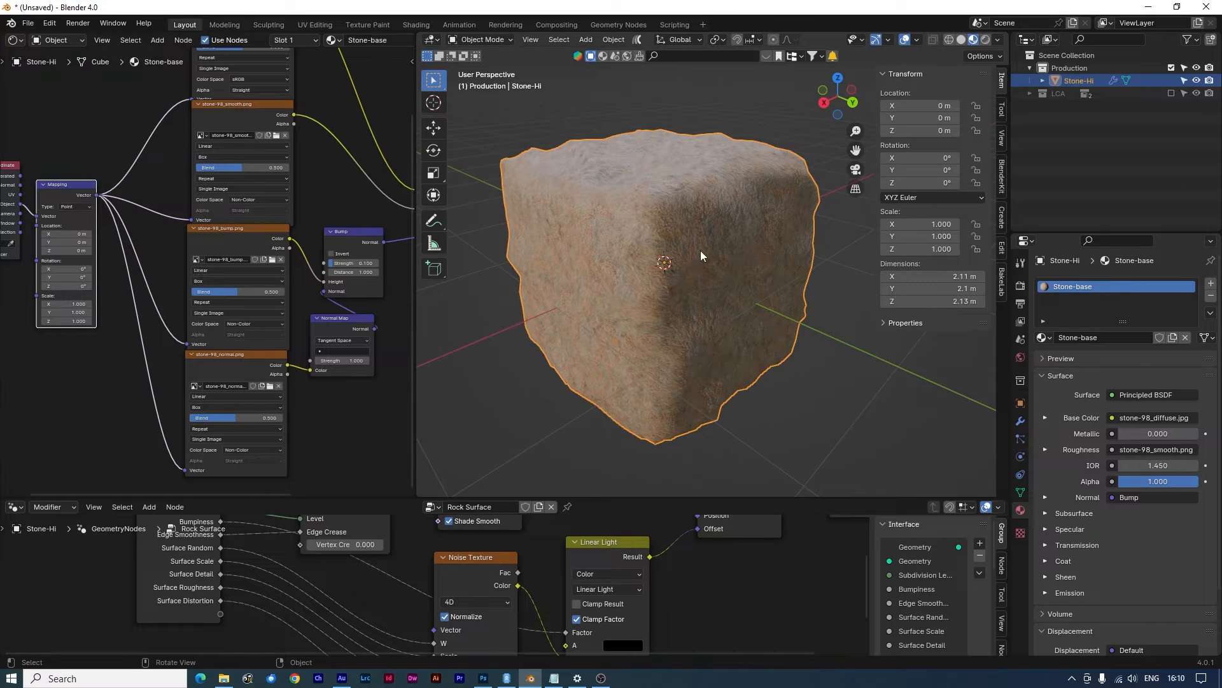
# Raise the Rock Surface modifier's Subdivision Level to 6 on Stone-Hi
pyautogui.click(1020, 421)
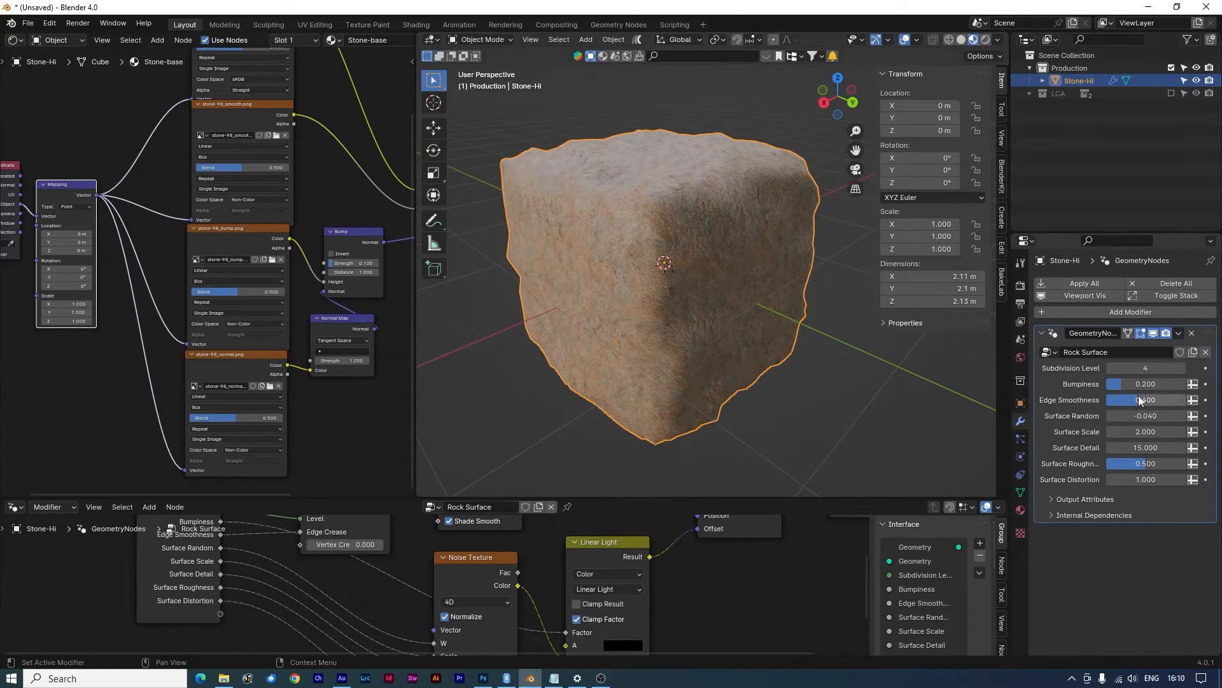
pyautogui.click(1182, 367)
pyautogui.click(1182, 368)
pyautogui.moveTo(778, 334)
pyautogui.mouseDown(button='middle')
pyautogui.moveTo(731, 341)
pyautogui.moveTo(786, 345)
pyautogui.mouseUp(button='middle')
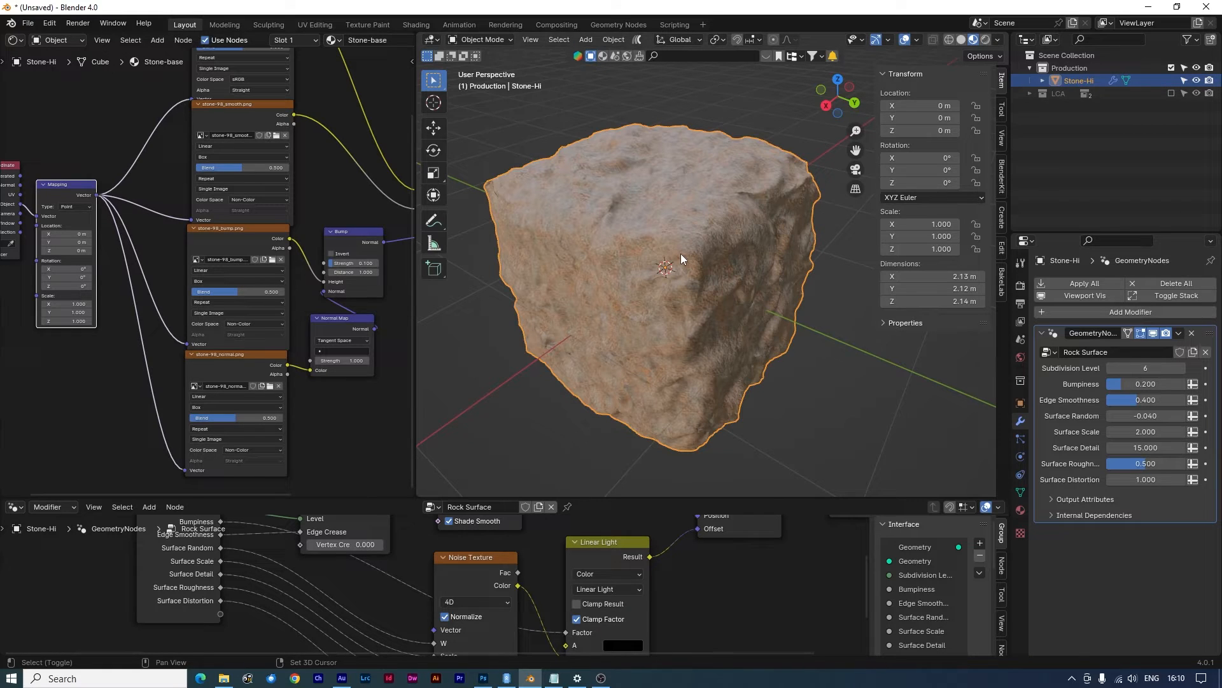
# Duplicate the Stone-Hi object, leaving the copy in the same place as the original
pyautogui.hotkey('shift', 'd')
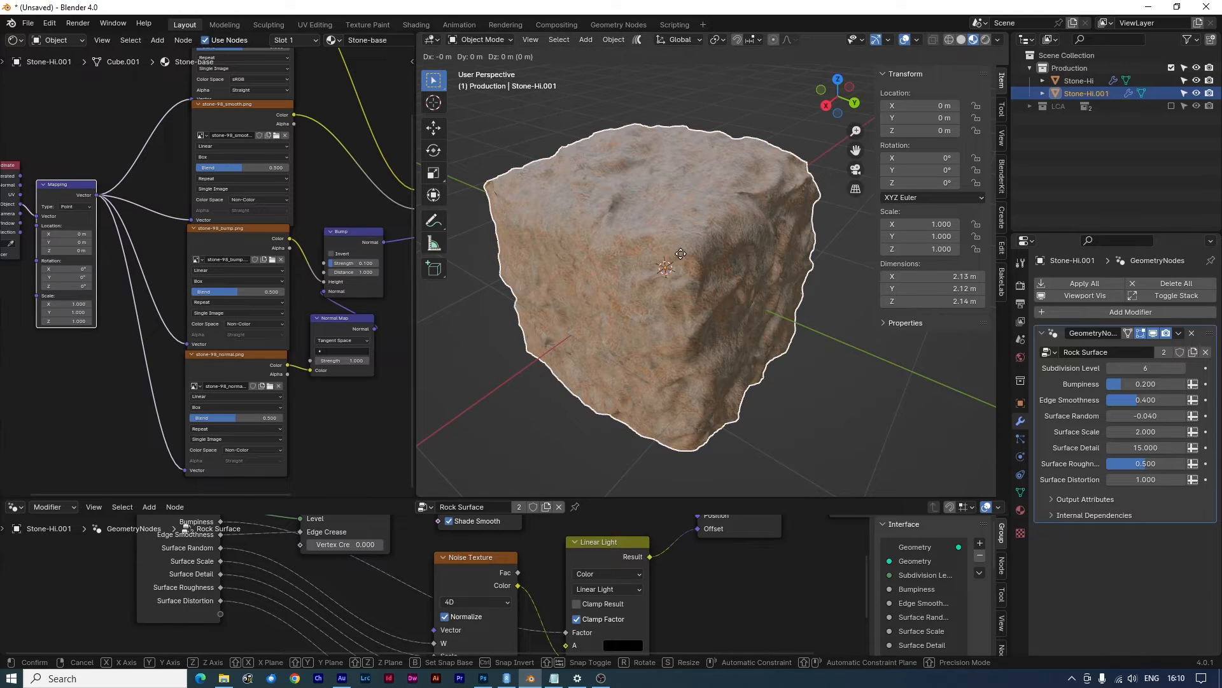
pyautogui.click(681, 253)
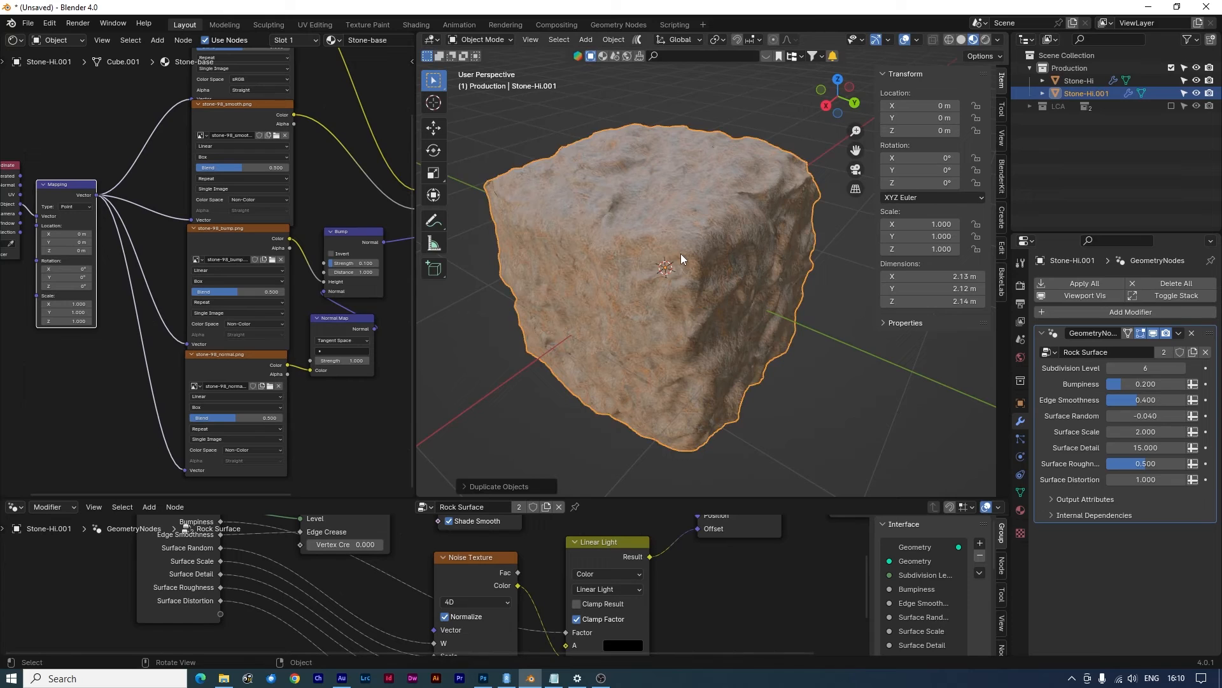
# Rename the duplicated stone object as Stone-Lo
pyautogui.doubleClick(1089, 90)
pyautogui.moveTo(1087, 93); pyautogui.dragTo(1134, 91)
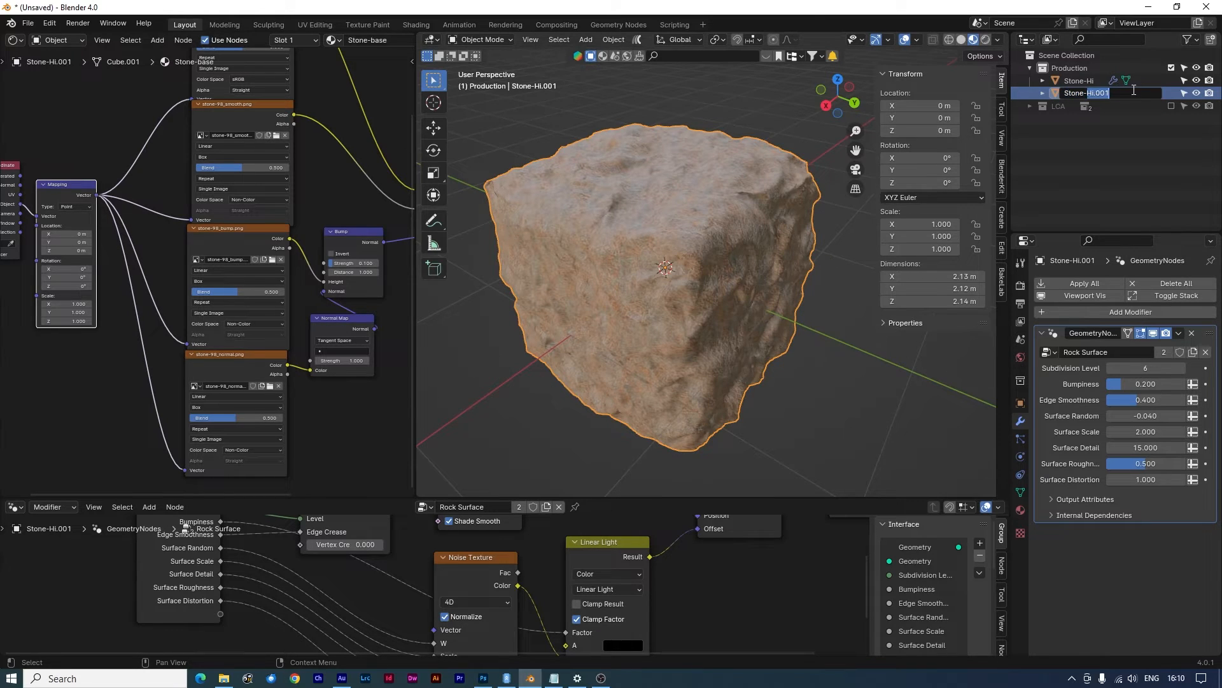
pyautogui.write('Lo')
pyautogui.press('Return')
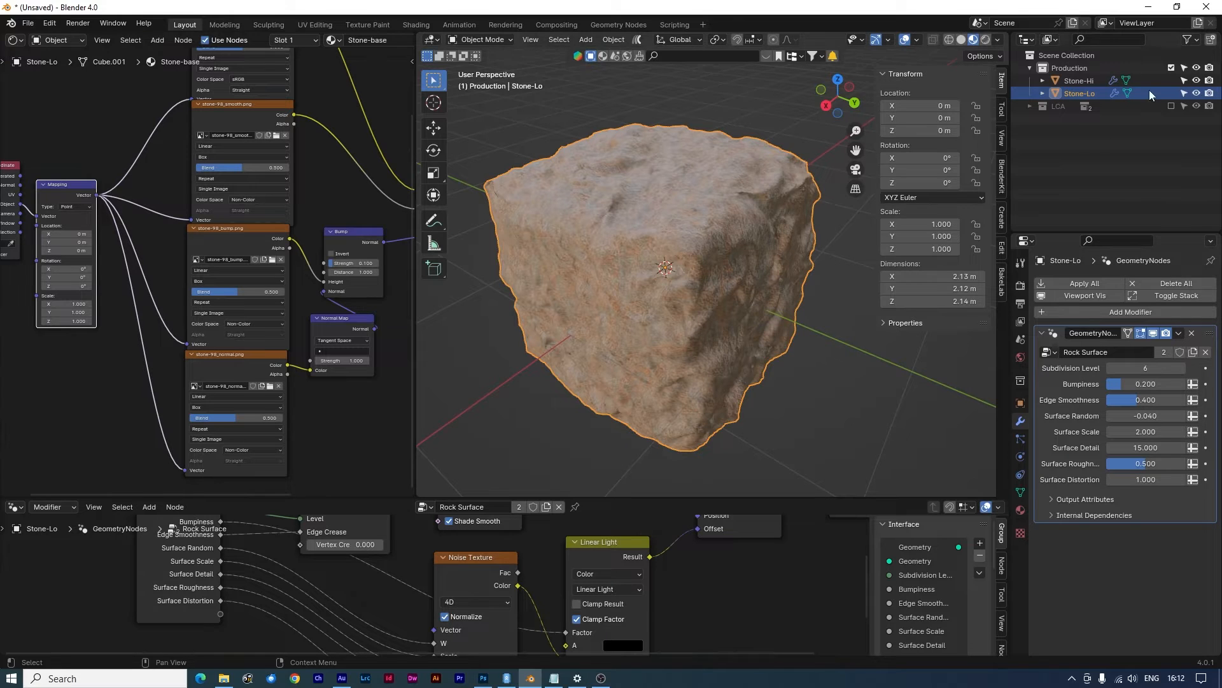
# Apply the Rock Surface geometry nodes modifier on Stone-Hi
pyautogui.click(1087, 82)
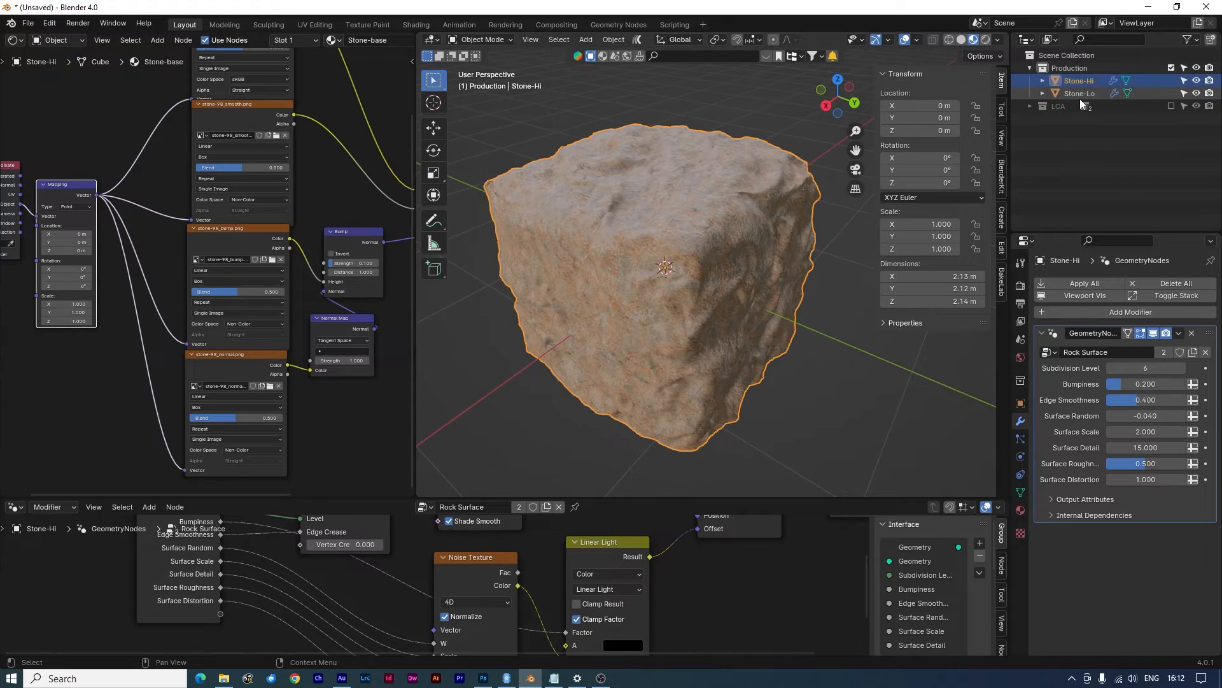
pyautogui.click(1179, 333)
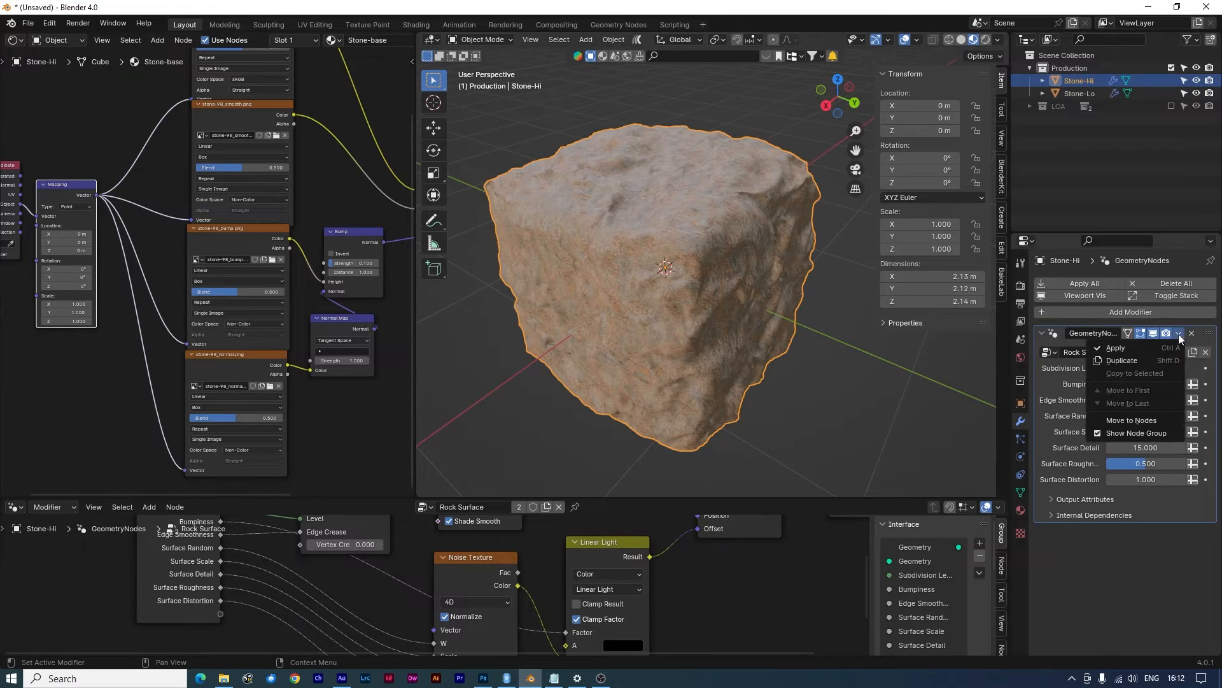
pyautogui.click(1132, 350)
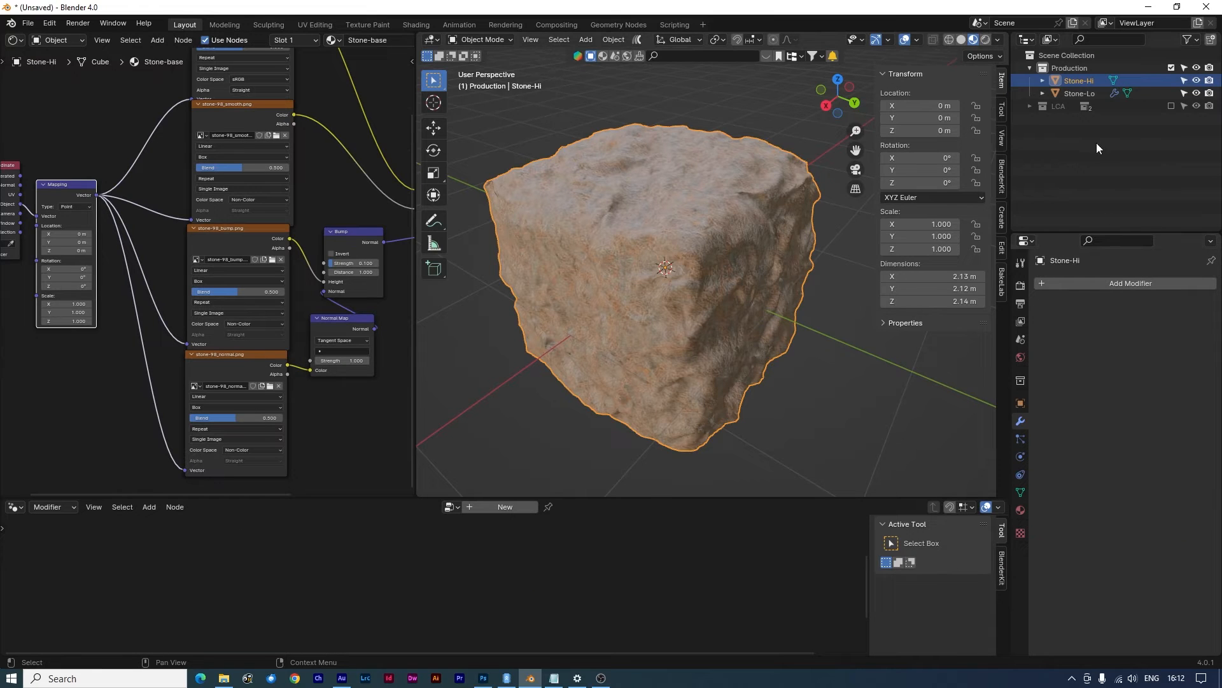
# Hide Stone-Hi, set Stone-Lo's Rock Surface Subdivision Level to 3, and apply its modifier
pyautogui.click(1085, 92)
pyautogui.click(1110, 367)
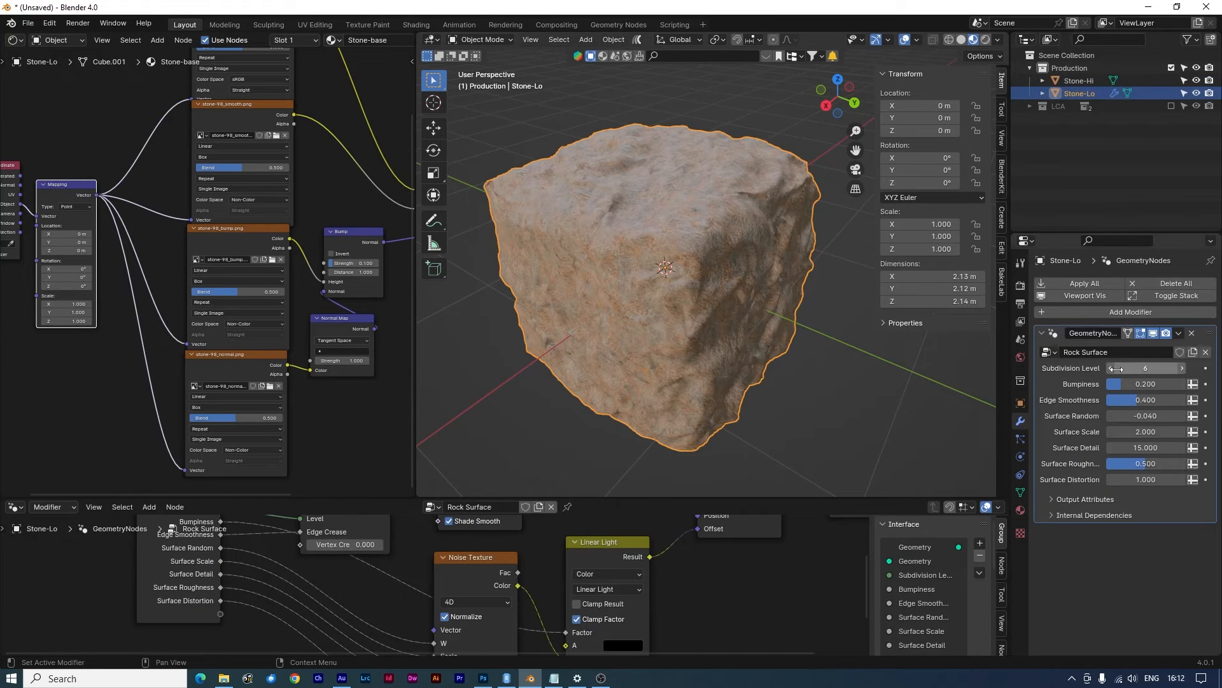
pyautogui.click(1110, 368)
pyautogui.click(1109, 367)
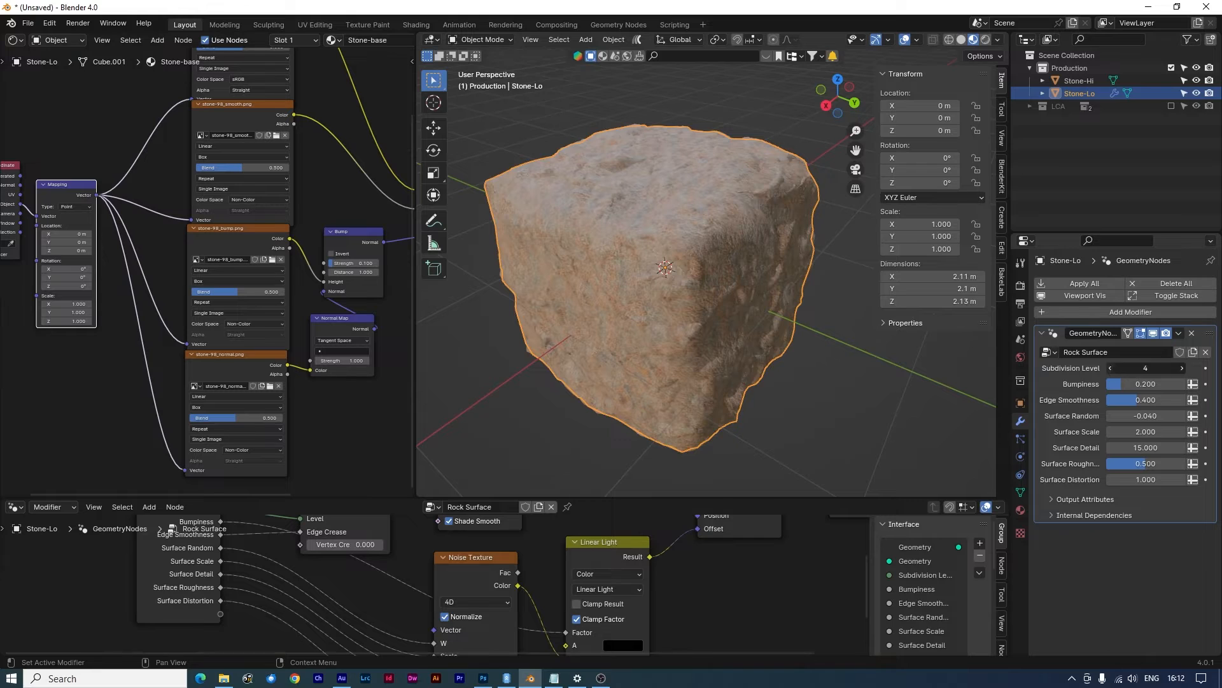
pyautogui.click(1196, 80)
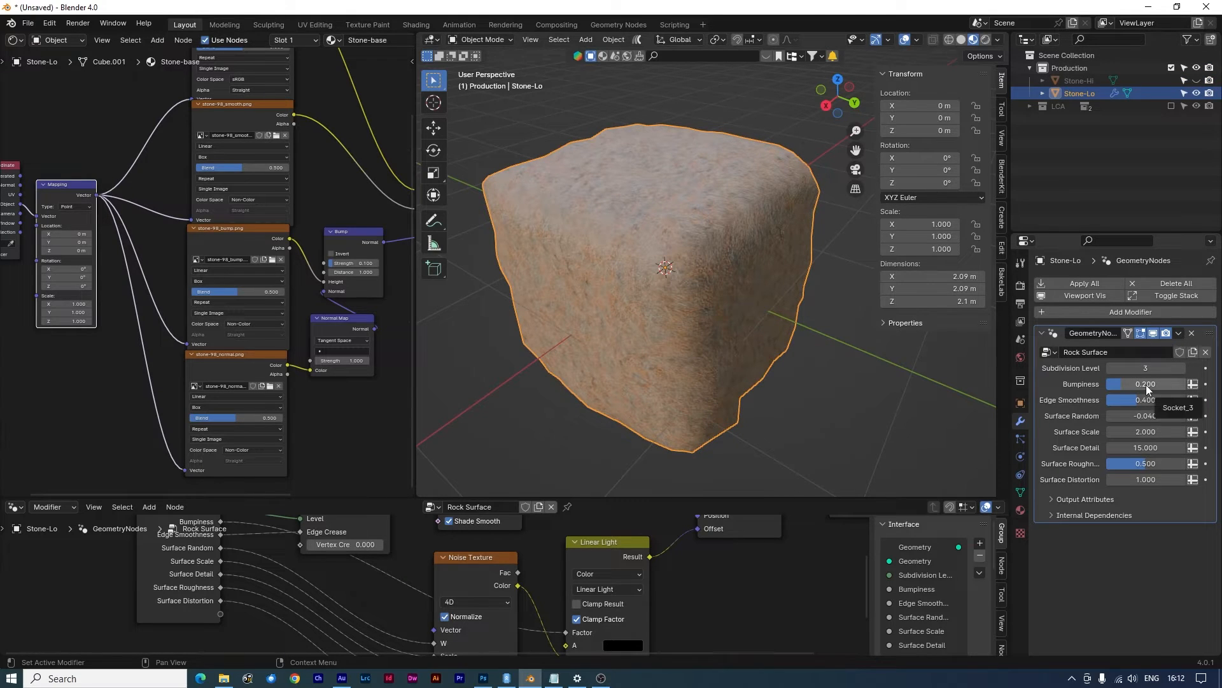
pyautogui.click(1110, 368)
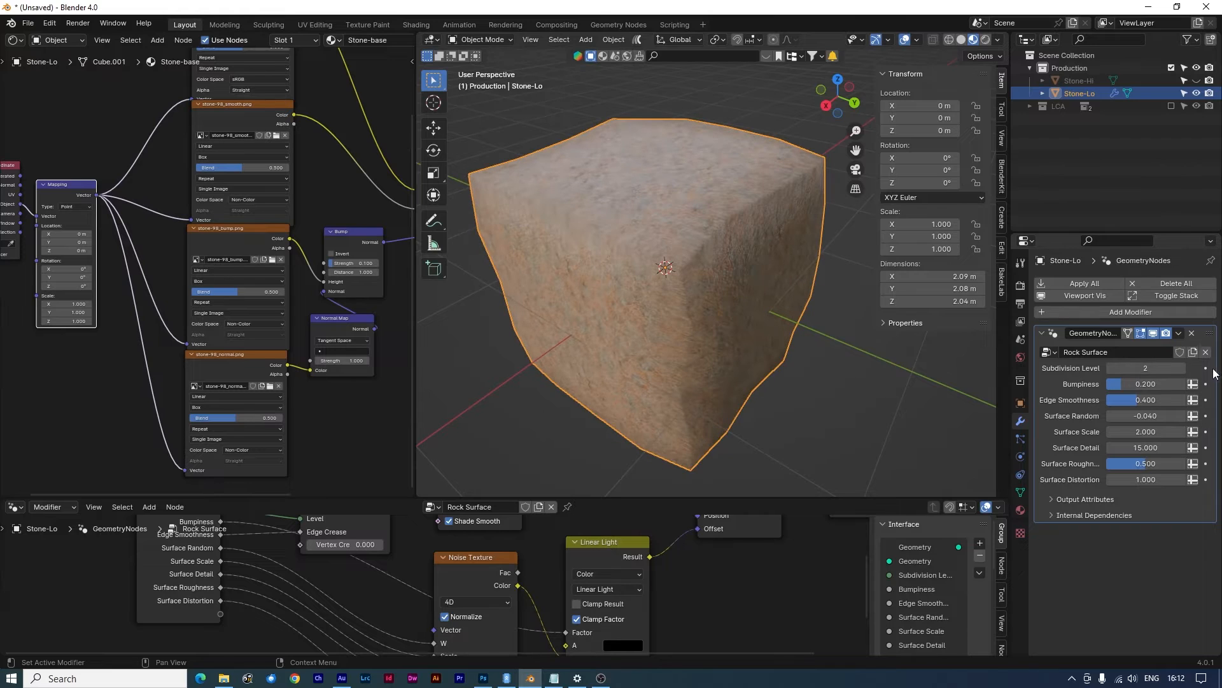
pyautogui.click(1182, 368)
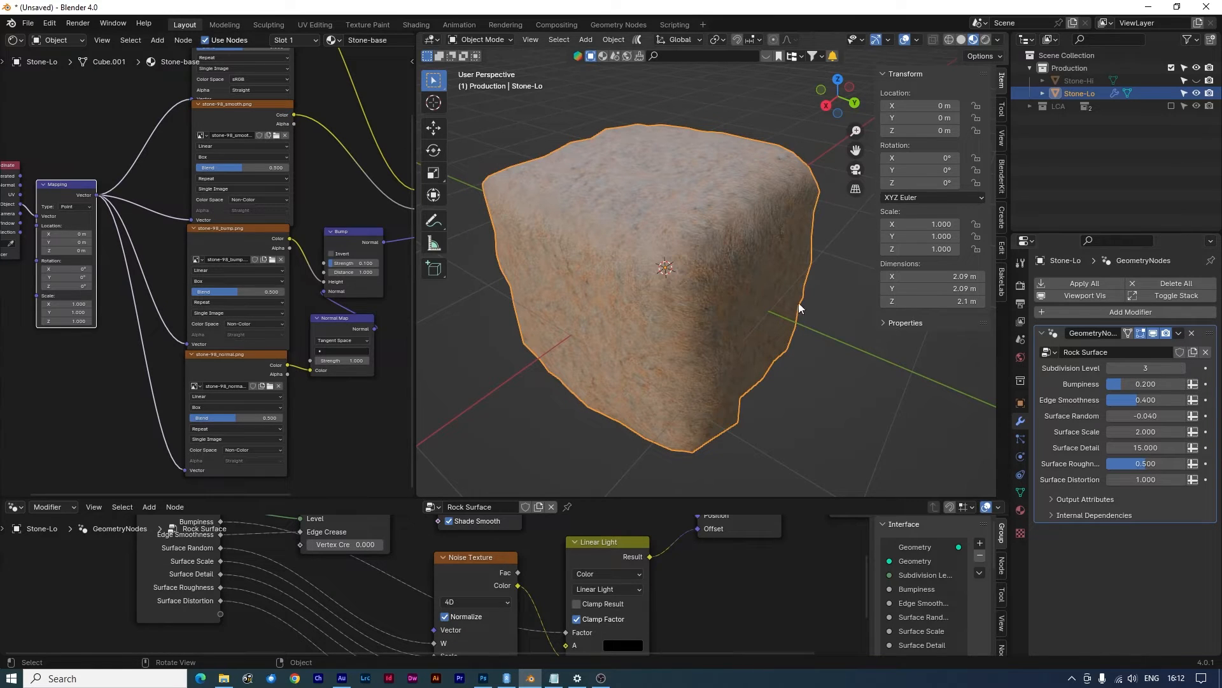
pyautogui.click(1180, 333)
pyautogui.click(1114, 350)
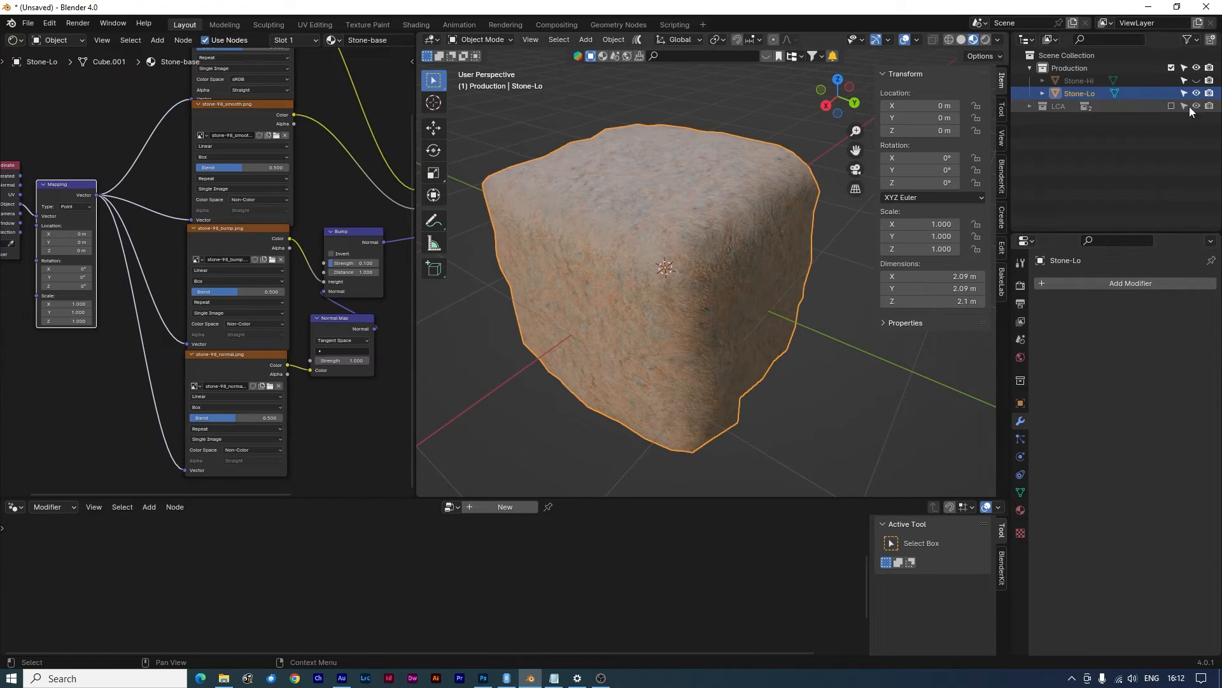
# Compare Stone-Hi and Stone-Lo by toggling their visibility, leaving only Stone-Lo shown and selected
pyautogui.click(1197, 80)
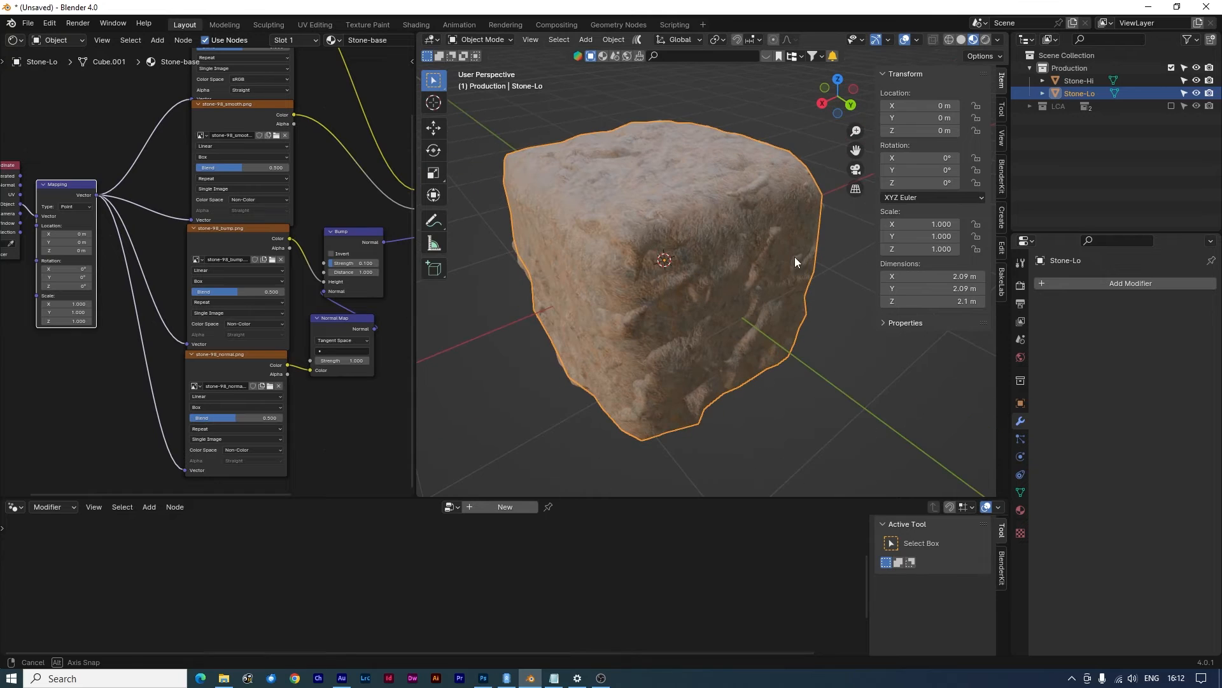
pyautogui.click(1197, 93)
pyautogui.click(1197, 93)
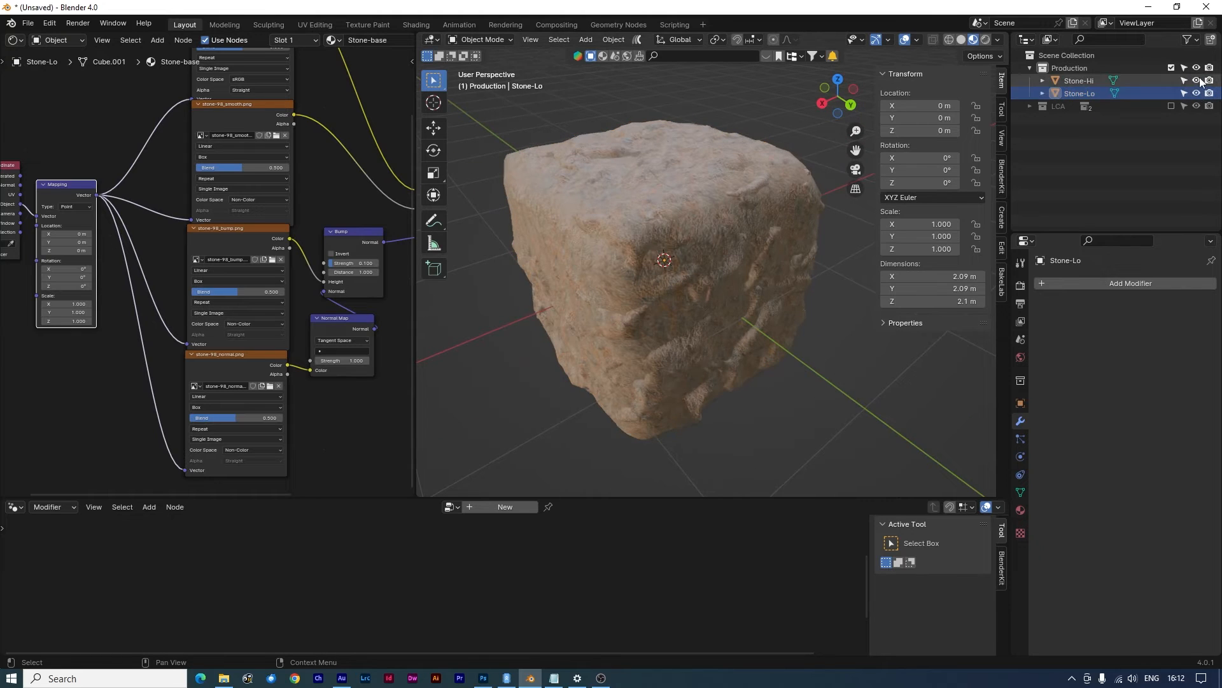
pyautogui.click(1197, 81)
pyautogui.click(1076, 93)
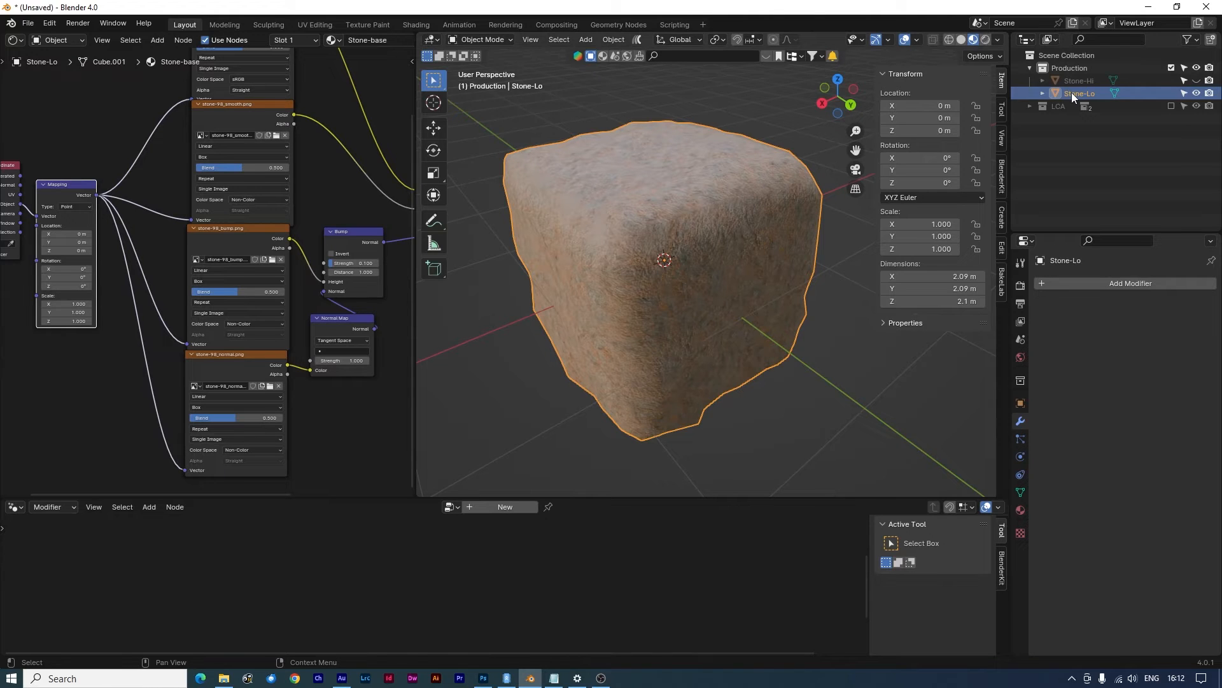
pyautogui.moveTo(677, 258); pyautogui.dragTo(716, 274, button='middle')
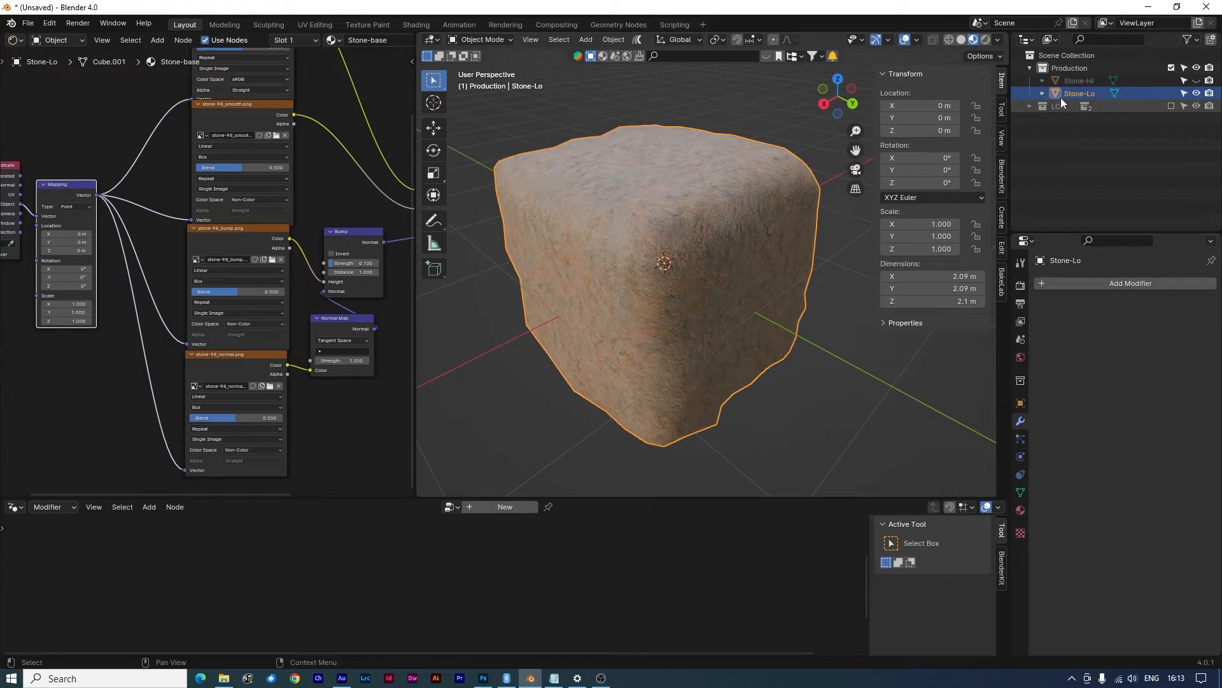
# Replace Stone-Lo's material slot with a new material named Stone-Model-1
pyautogui.click(1020, 509)
pyautogui.click(1211, 295)
pyautogui.click(1211, 283)
pyautogui.click(1140, 333)
pyautogui.click(1126, 332)
pyautogui.write('Stone-Model-1')
pyautogui.press('Return')
# Mark seams on Stone-Lo along several edge loops running around the stone in each direction
pyautogui.press('Tab')
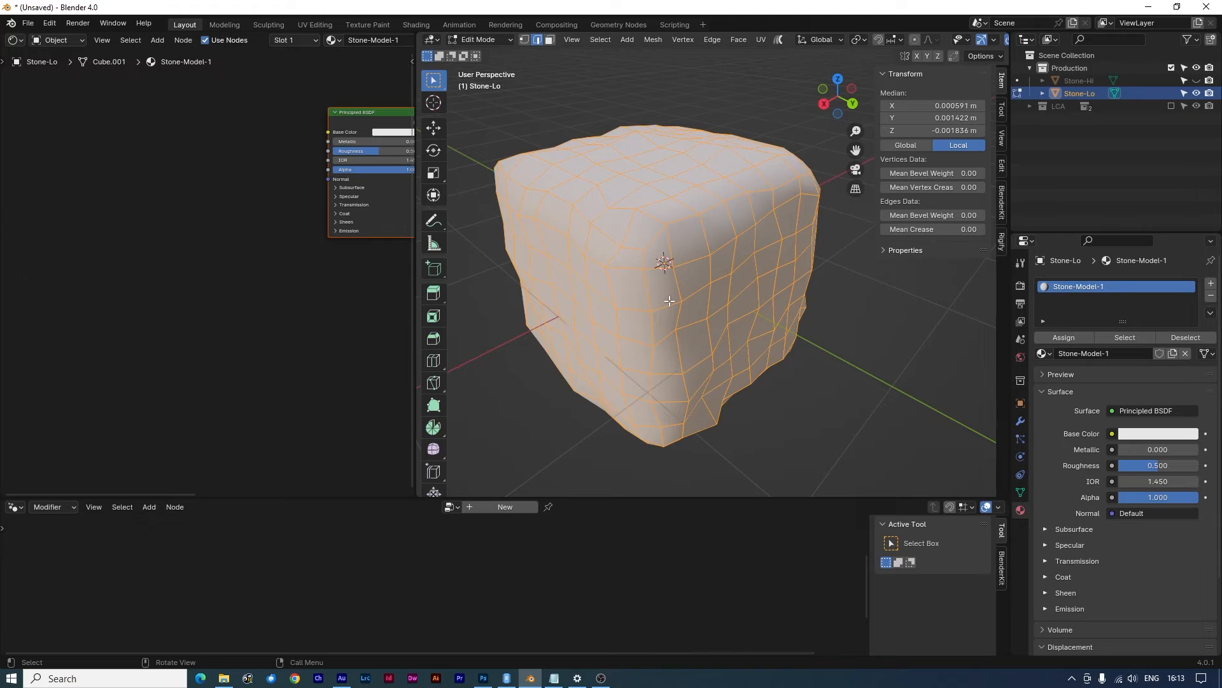
pyautogui.click(748, 228)
pyautogui.keyDown('alt'); pyautogui.click(725, 237); pyautogui.keyUp('alt')
pyautogui.moveTo(725, 237); pyautogui.dragTo(655, 243, button='middle')
pyautogui.keyDown('alt'); pyautogui.keyDown('shift'); pyautogui.click(707, 233); pyautogui.keyUp('shift'); pyautogui.keyUp('alt')
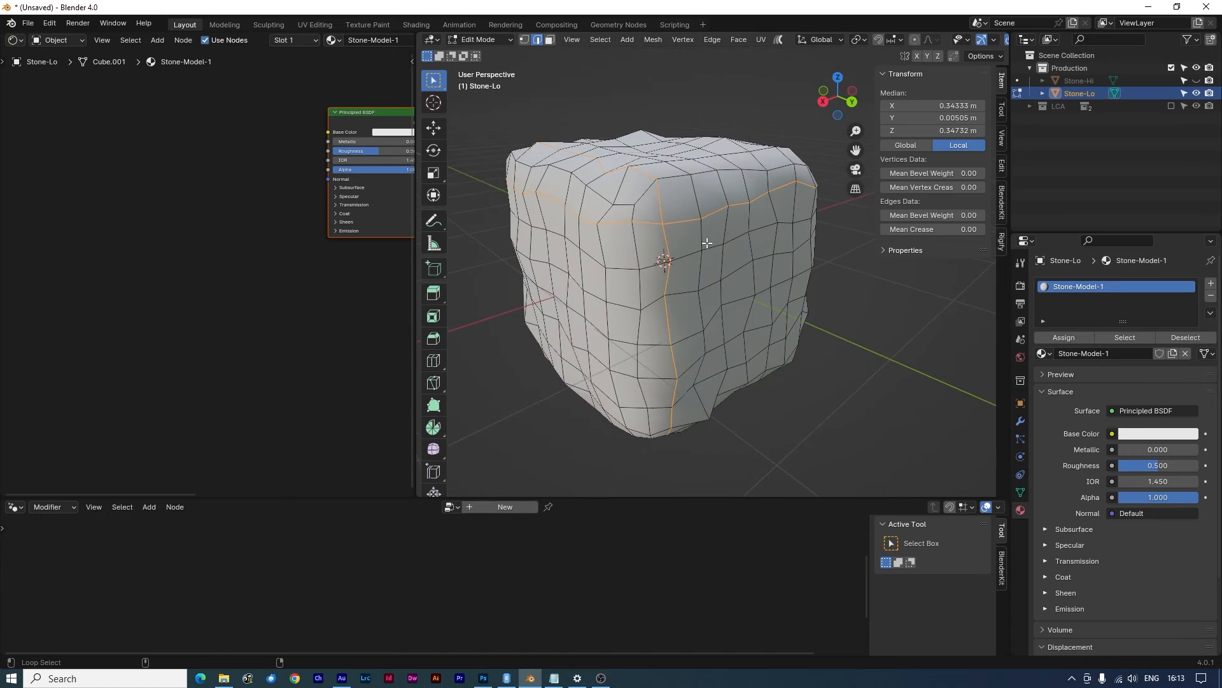
pyautogui.keyDown('alt'); pyautogui.keyDown('shift'); pyautogui.click(810, 216); pyautogui.keyUp('shift'); pyautogui.keyUp('alt')
pyautogui.moveTo(810, 217); pyautogui.dragTo(702, 342, button='middle')
pyautogui.keyDown('alt'); pyautogui.keyDown('shift'); pyautogui.click(704, 343); pyautogui.keyUp('shift'); pyautogui.keyUp('alt')
pyautogui.moveTo(774, 297); pyautogui.dragTo(664, 225, button='middle')
pyautogui.keyDown('alt'); pyautogui.keyDown('shift'); pyautogui.click(750, 257); pyautogui.keyUp('shift'); pyautogui.keyUp('alt')
pyautogui.keyDown('alt'); pyautogui.keyDown('shift'); pyautogui.click(712, 252); pyautogui.keyUp('shift'); pyautogui.keyUp('alt')
pyautogui.keyDown('alt'); pyautogui.keyDown('shift'); pyautogui.click(666, 250); pyautogui.keyUp('shift'); pyautogui.keyUp('alt')
pyautogui.rightClick(665, 225)
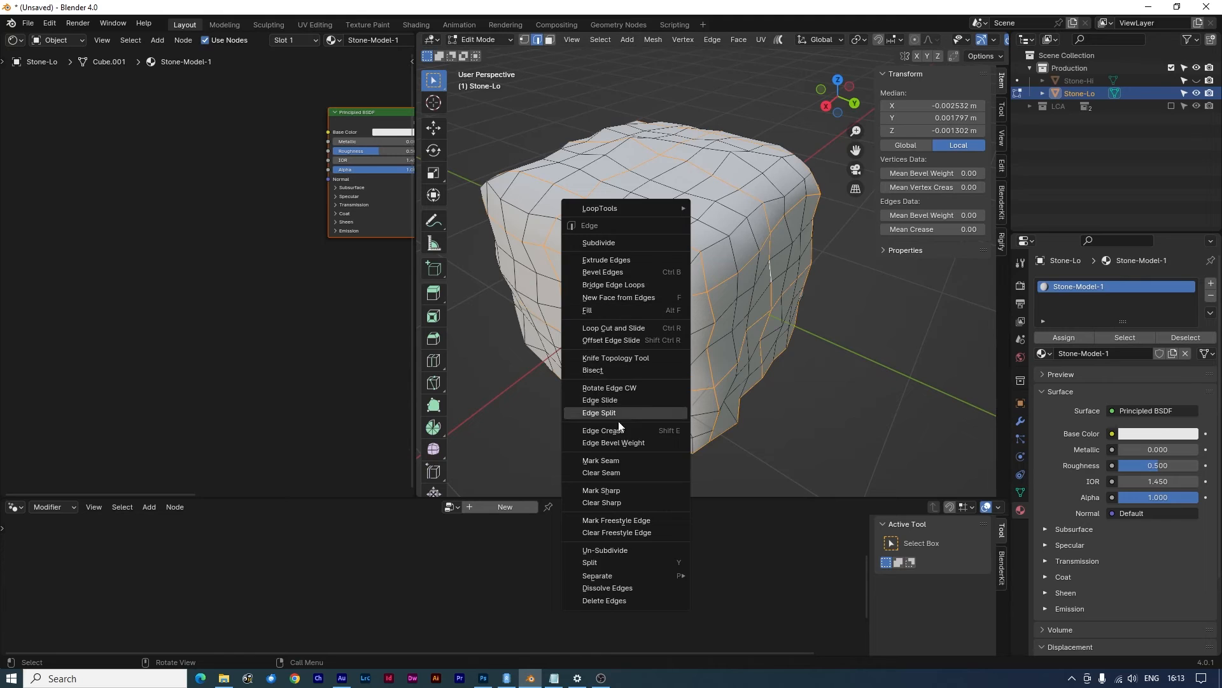
pyautogui.click(619, 460)
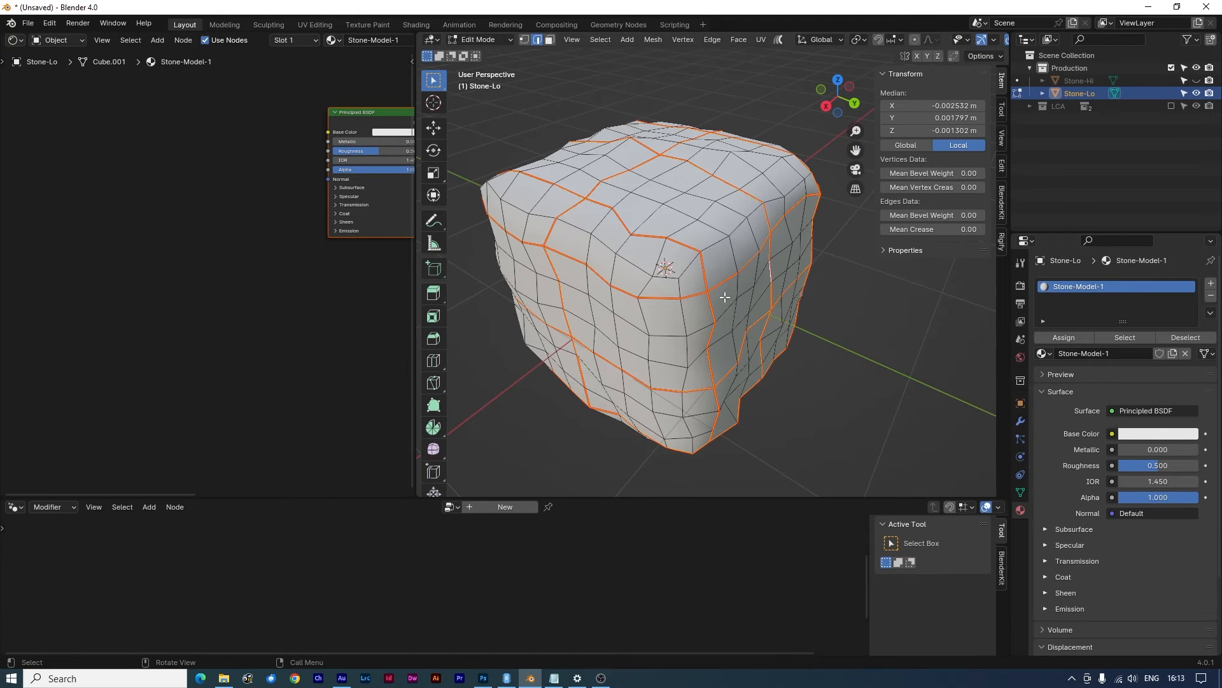
# Unwrap all faces of Stone-Lo along the marked seams
pyautogui.click(621, 68)
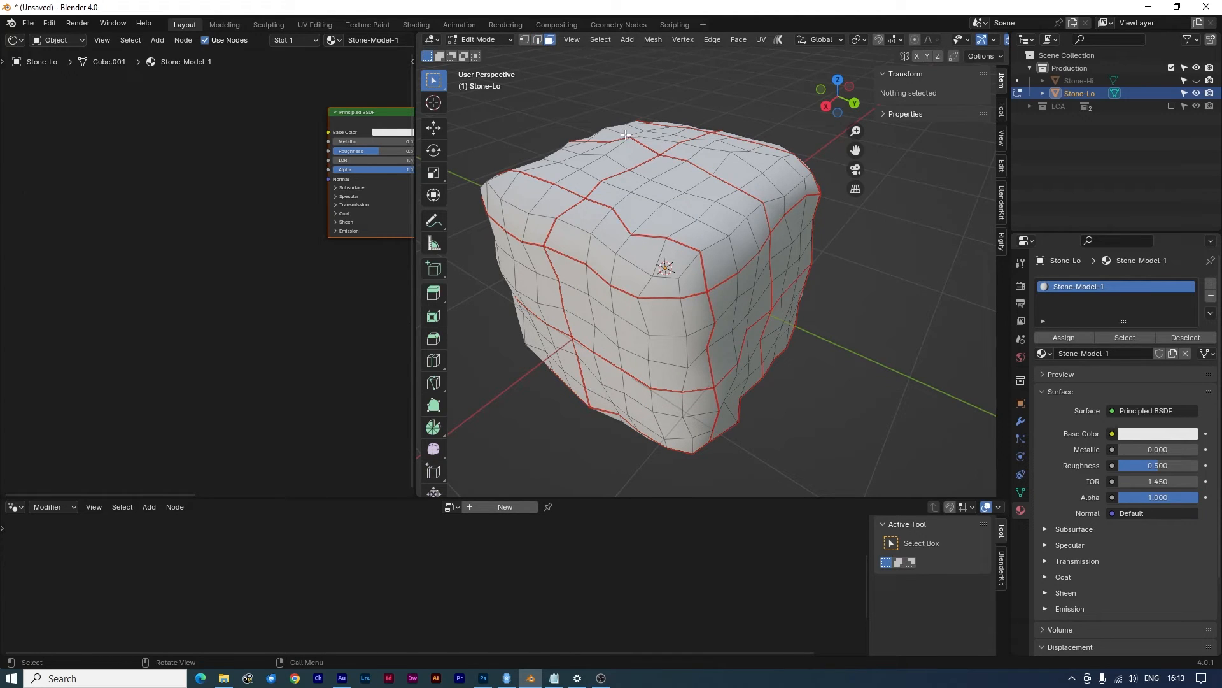
pyautogui.press('a')
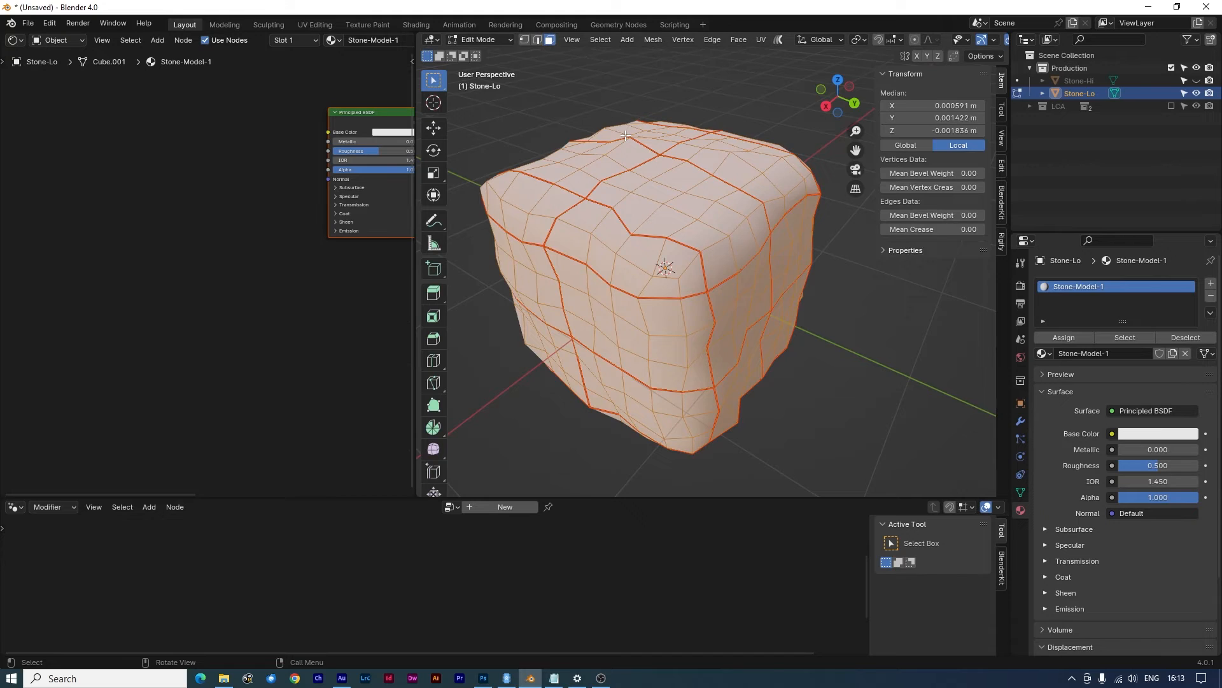
pyautogui.press('u')
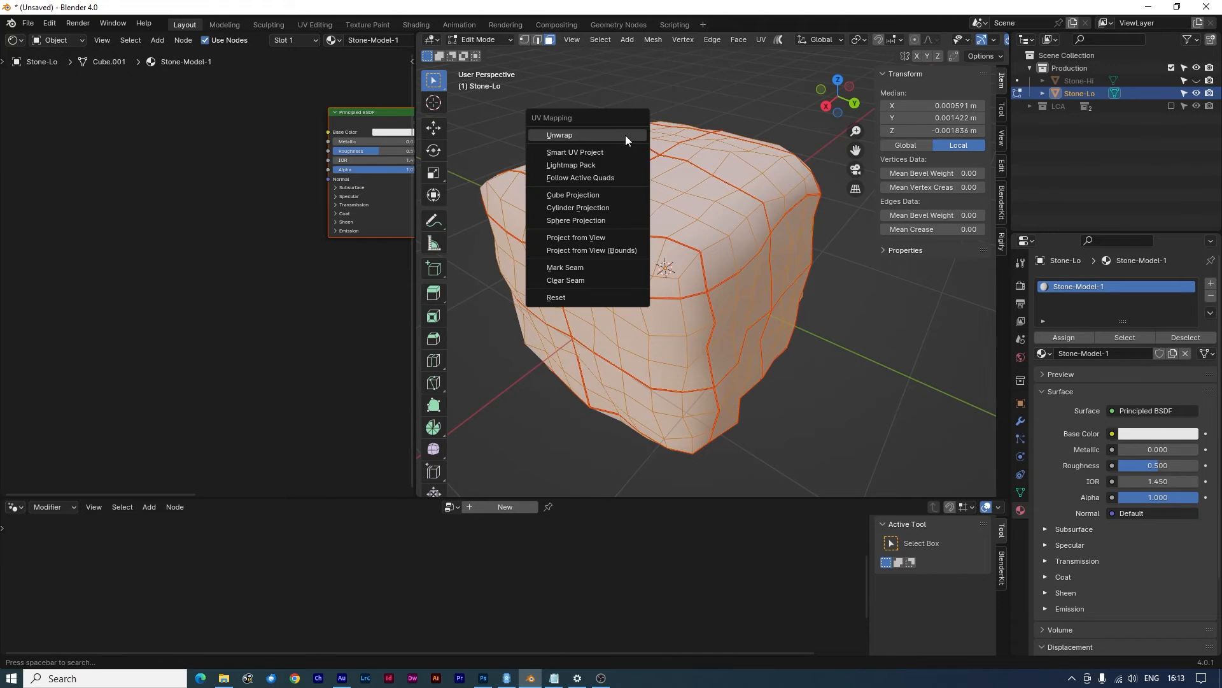
pyautogui.click(568, 132)
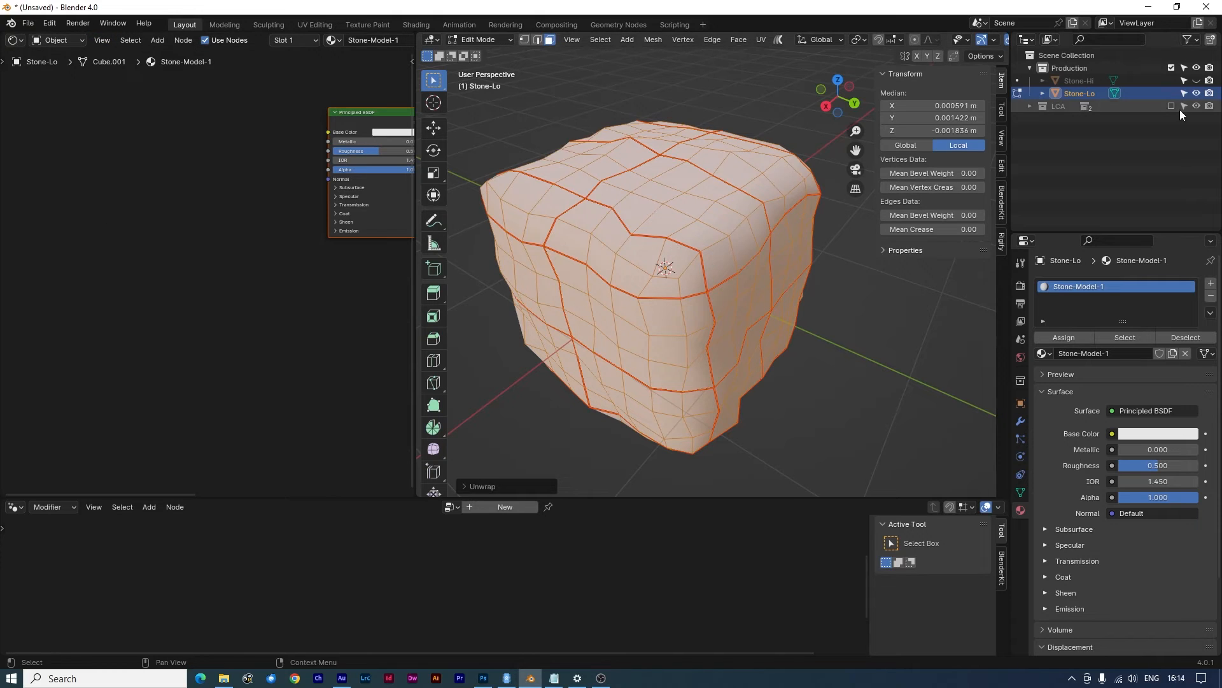
# Unhide Stone-Hi, switch the shader area to the UV Editor, and select all of Stone-Lo's UV islands
pyautogui.click(1196, 80)
pyautogui.click(14, 40)
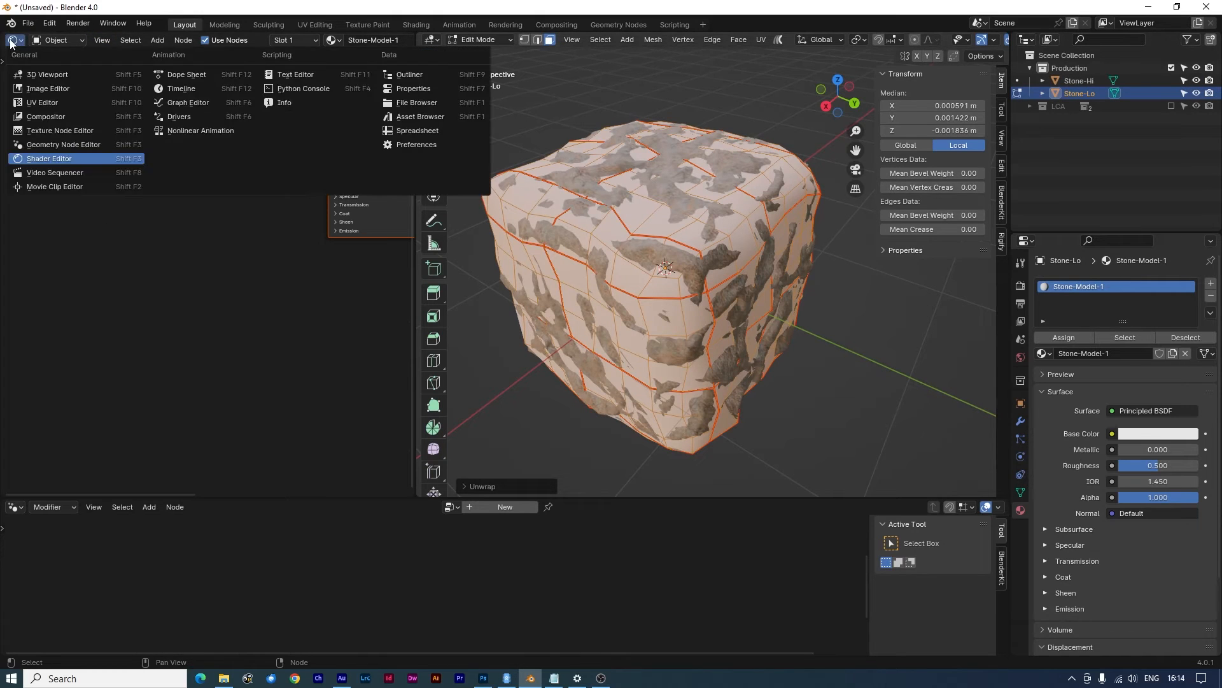
pyautogui.click(42, 103)
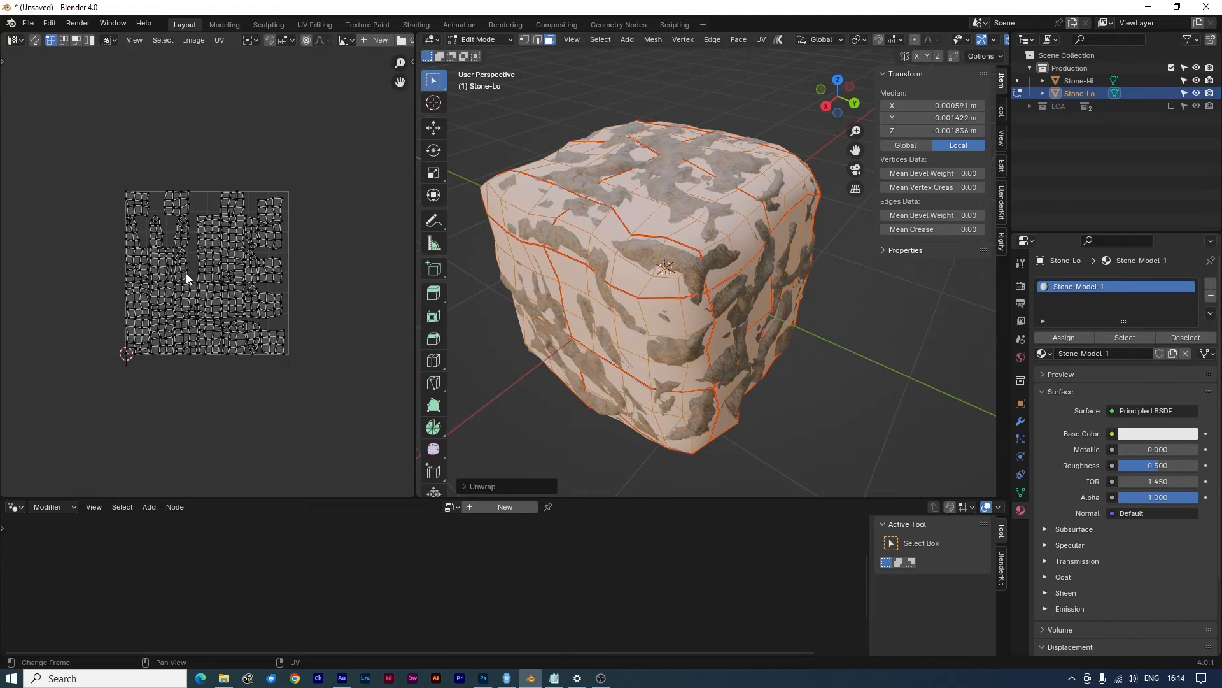
pyautogui.press('a')
pyautogui.scroll(3, 186, 273)
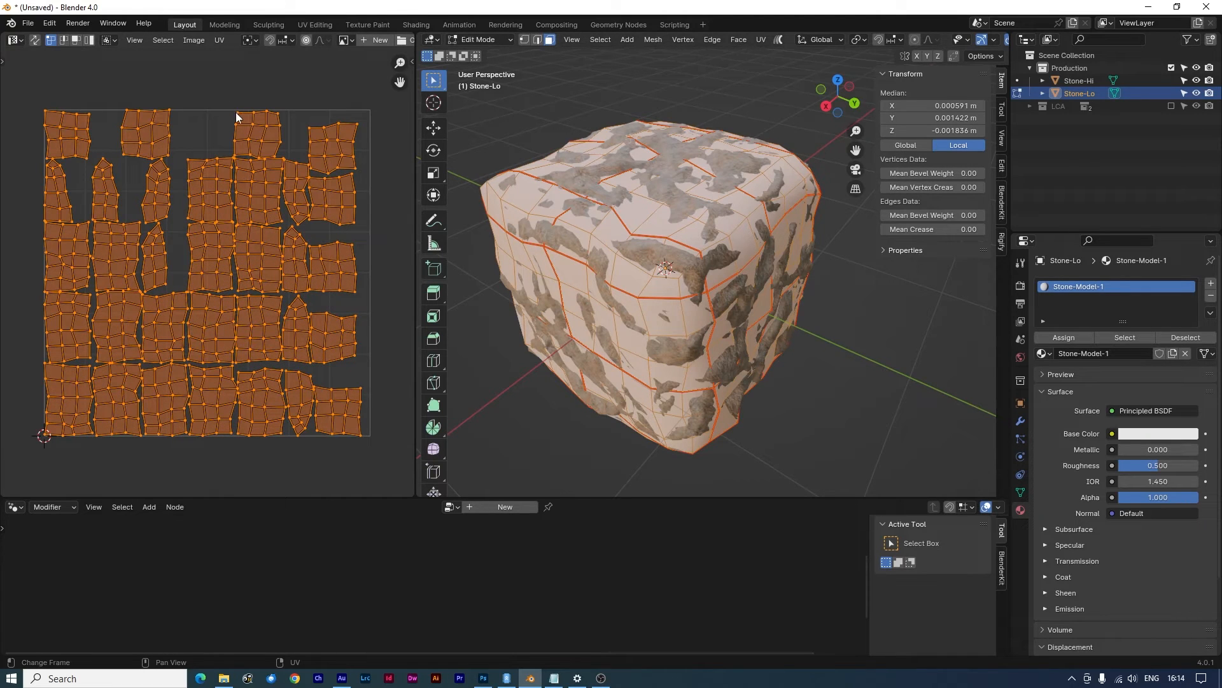
# Pack Stone-Lo's UV islands using the Cardinal rotation method and a wider margin between islands
pyautogui.click(219, 42)
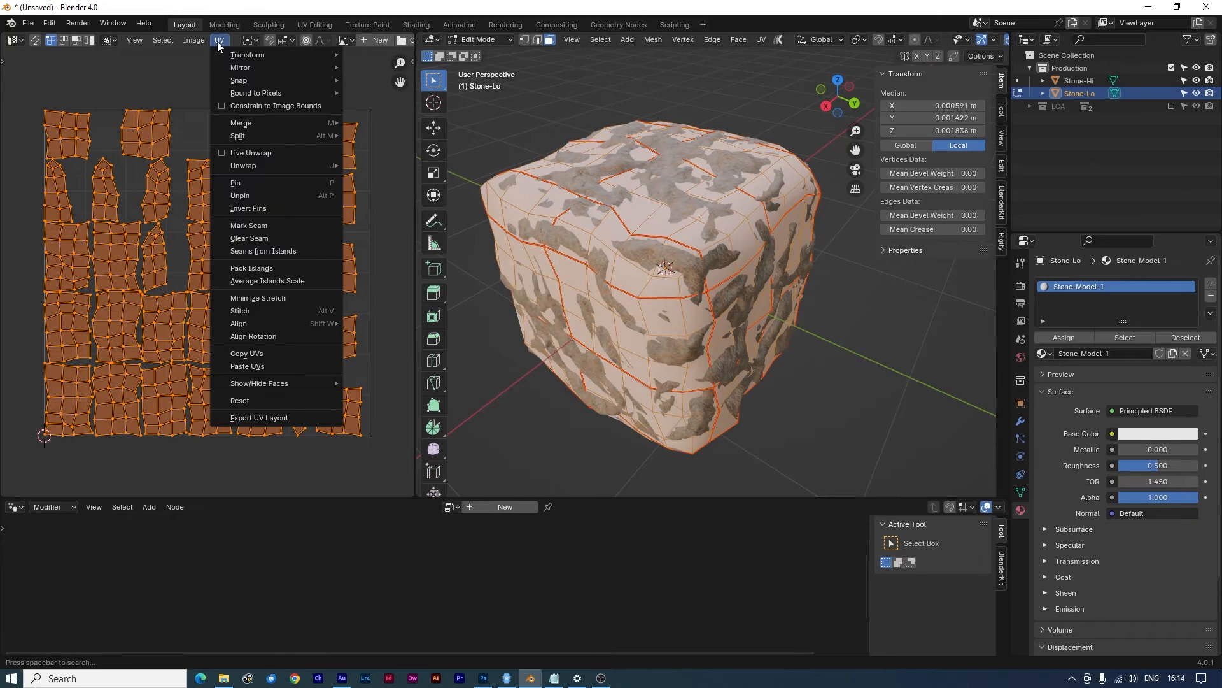
pyautogui.click(245, 268)
pyautogui.click(254, 342)
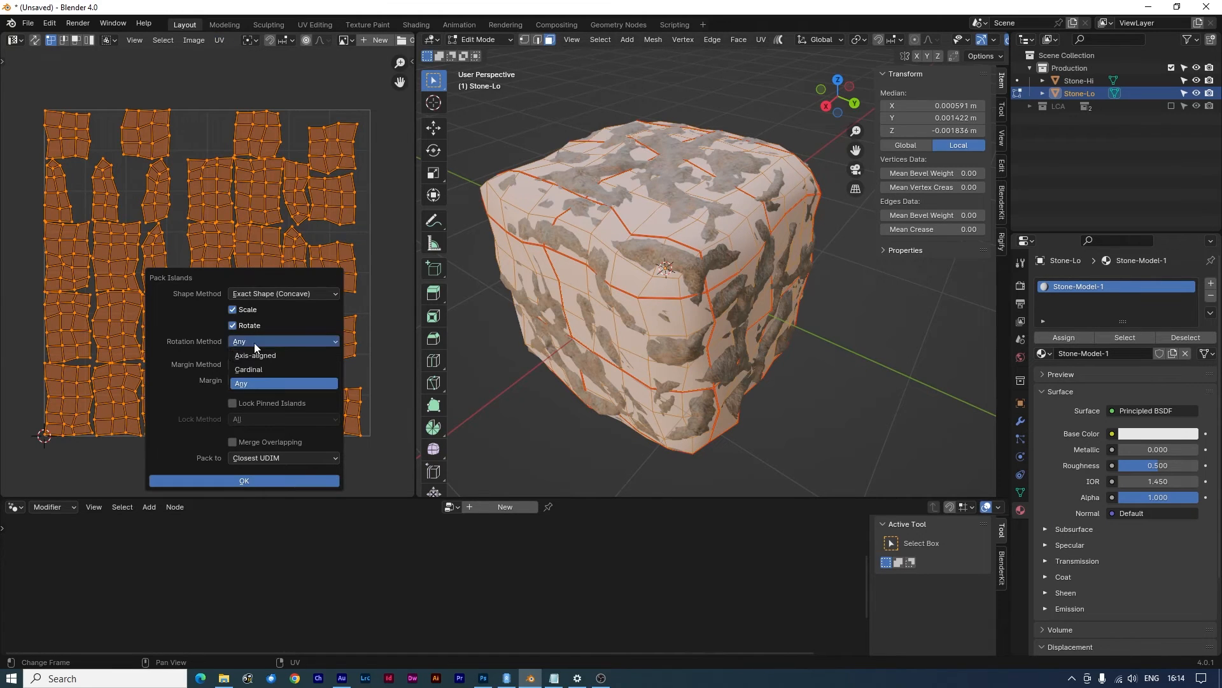
pyautogui.click(255, 363)
pyautogui.click(289, 381)
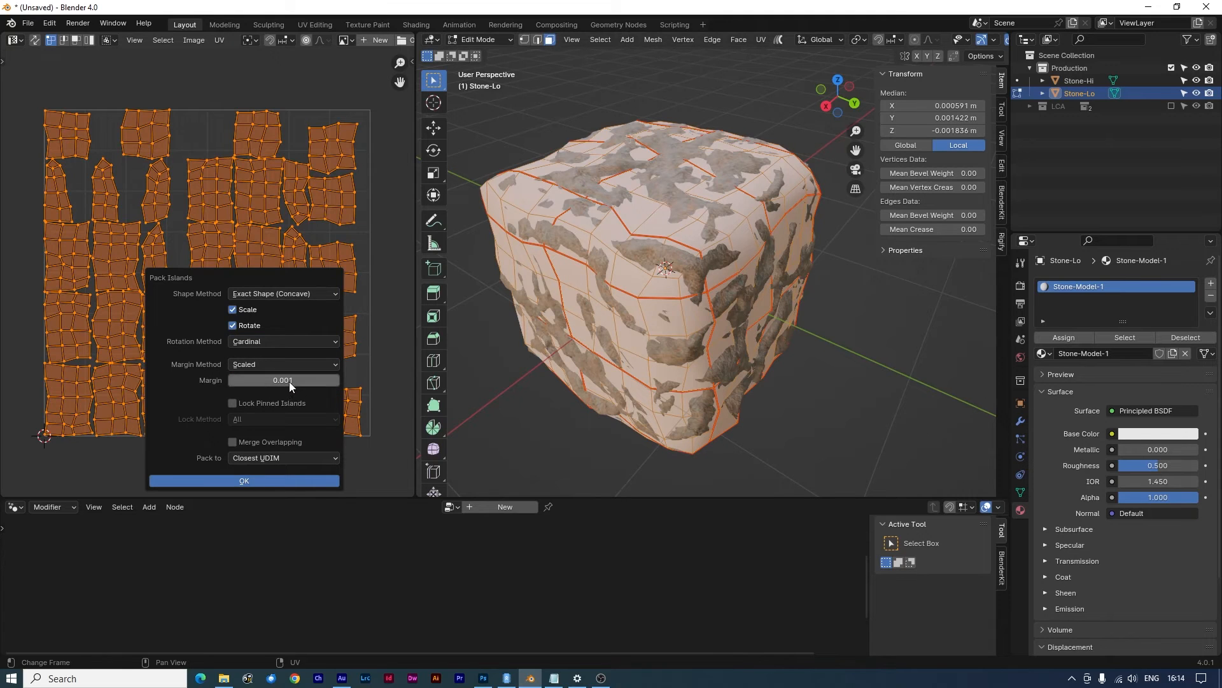
pyautogui.click(250, 380)
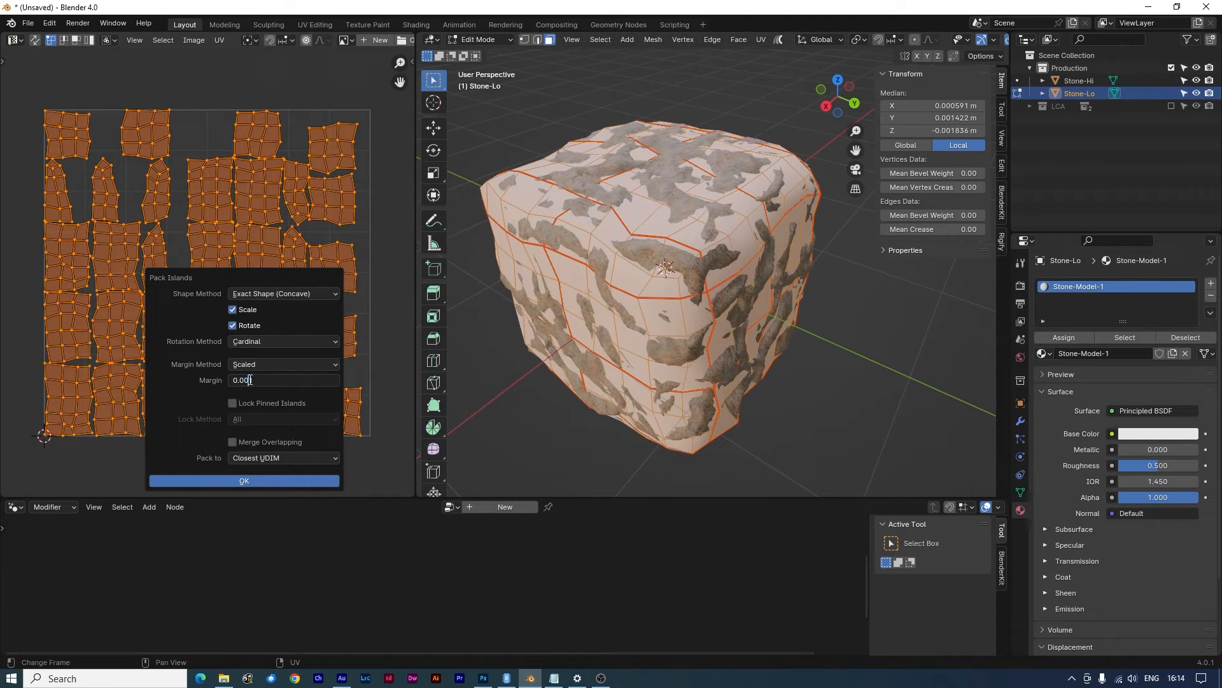
pyautogui.click(245, 480)
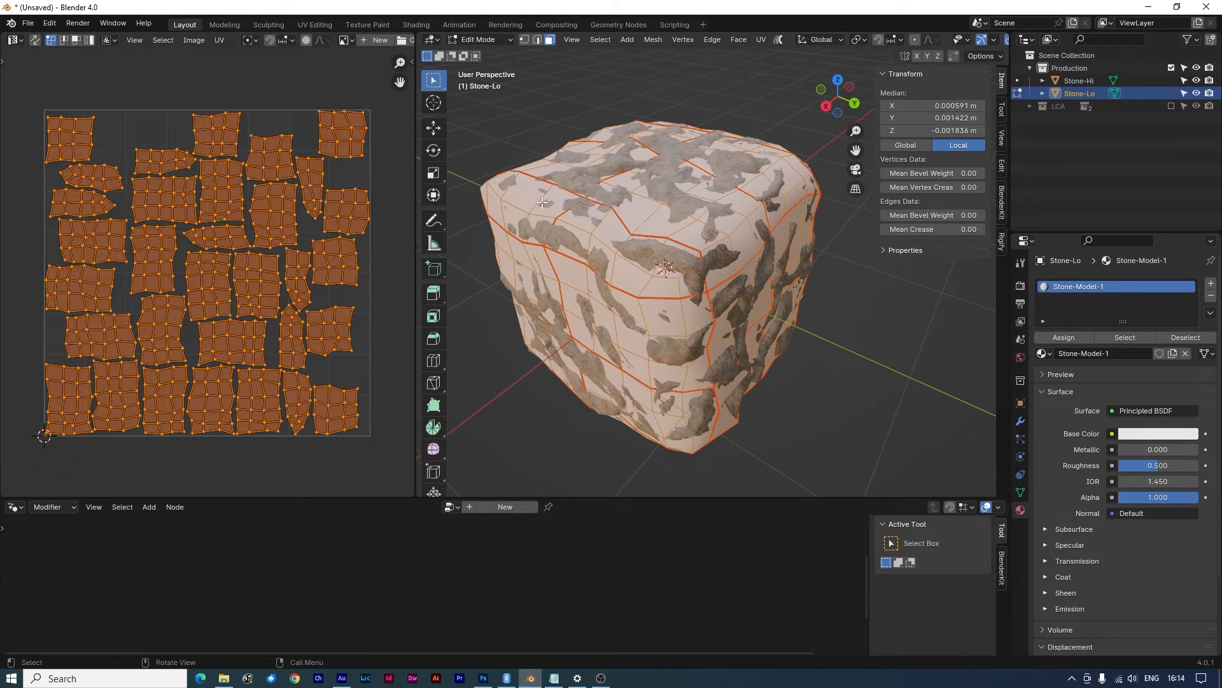
# Switch the UV area to the Shader Editor, add an Image Texture node and connect its Color to the Principled BSDF's Base Color
pyautogui.click(17, 40)
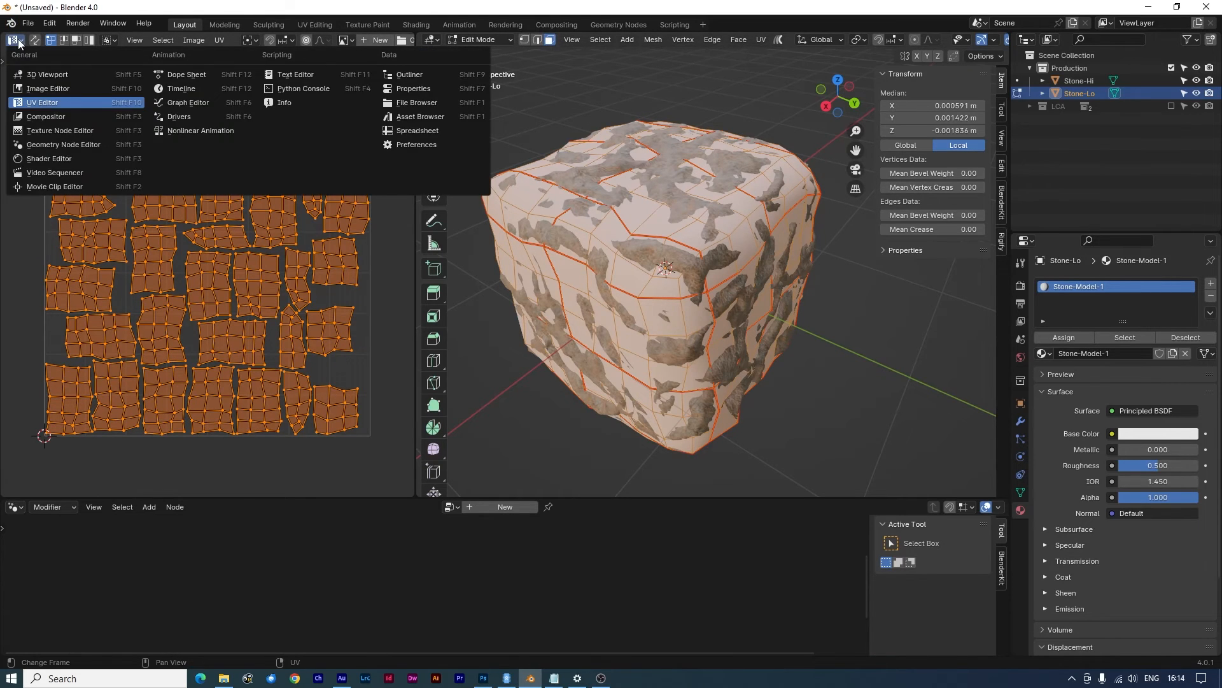
pyautogui.click(32, 158)
pyautogui.moveTo(152, 204); pyautogui.dragTo(114, 223, button='middle')
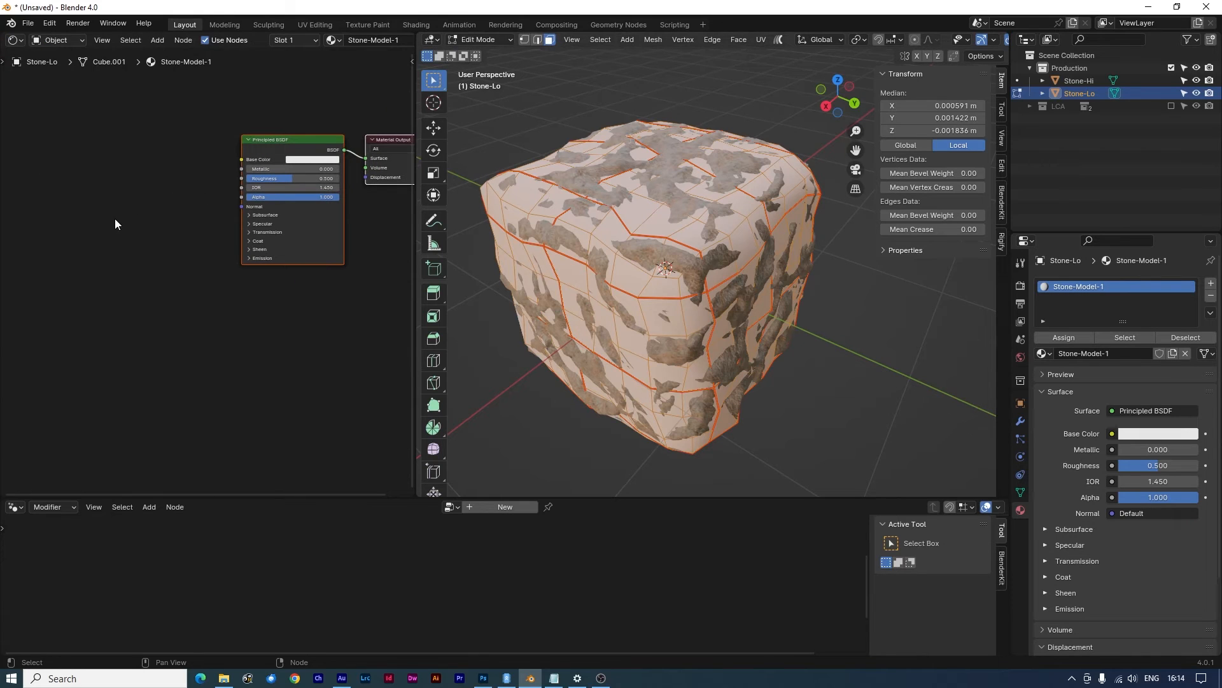
pyautogui.hotkey('shift', 'a')
pyautogui.write('s')
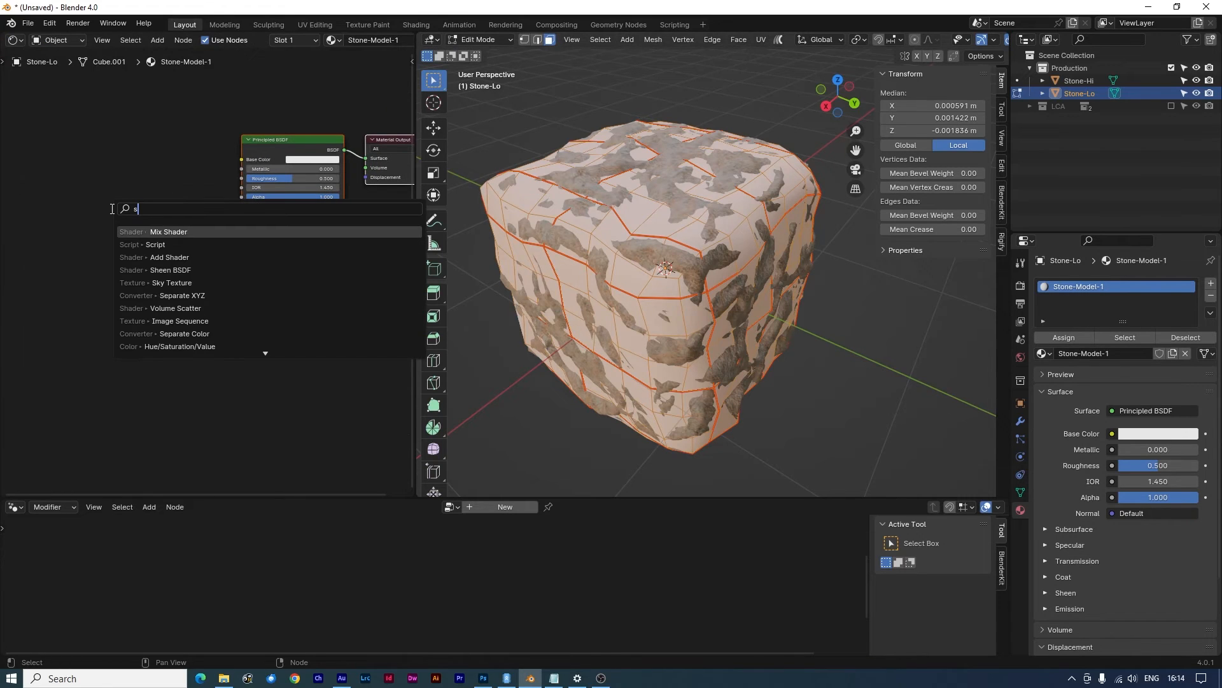
pyautogui.press('BackSpace')
pyautogui.write('image')
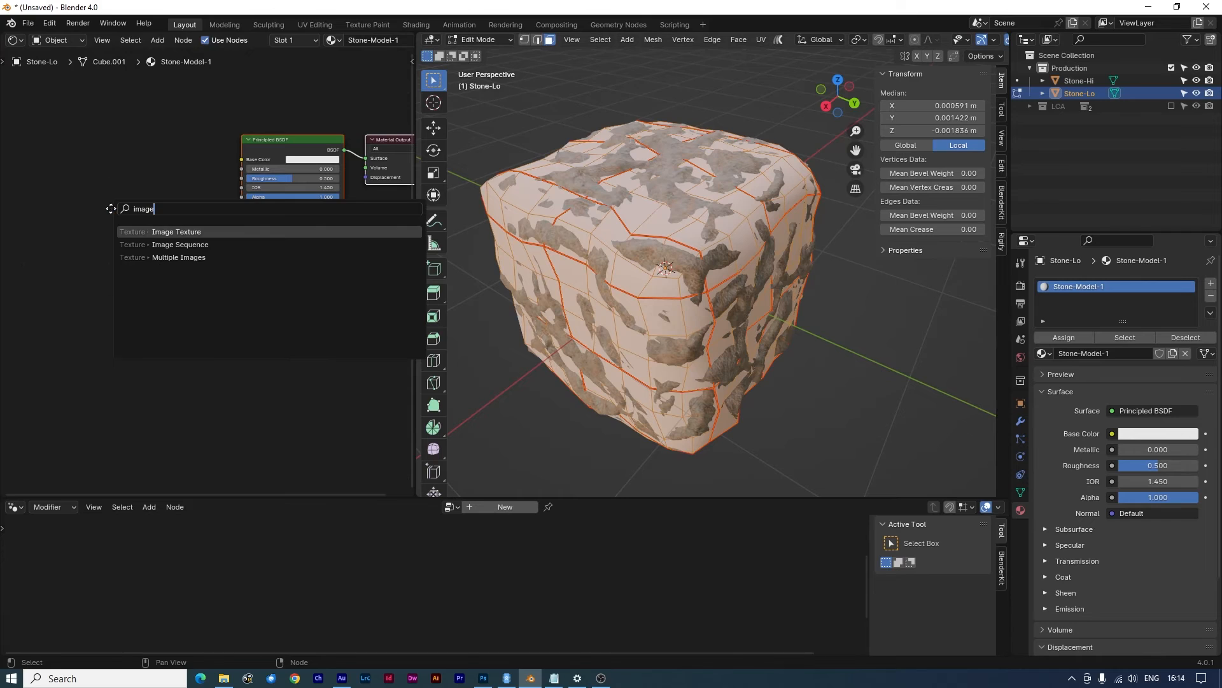
pyautogui.press('Return')
pyautogui.click(68, 105)
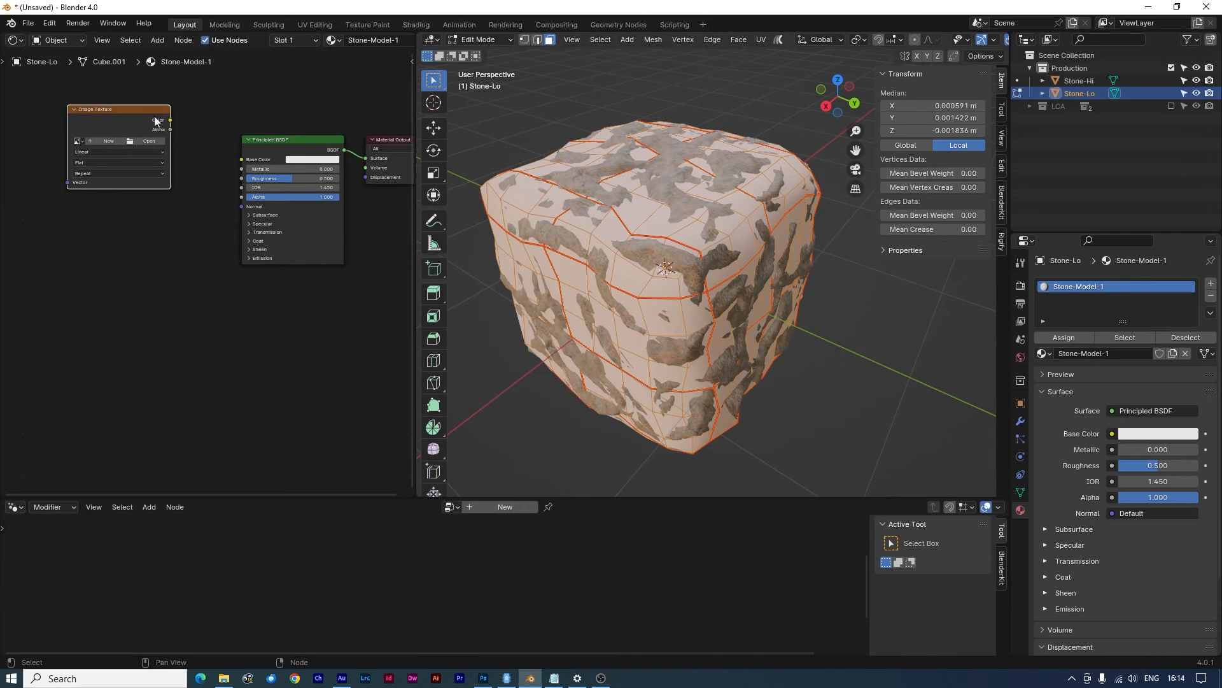
pyautogui.moveTo(169, 120); pyautogui.dragTo(241, 159)
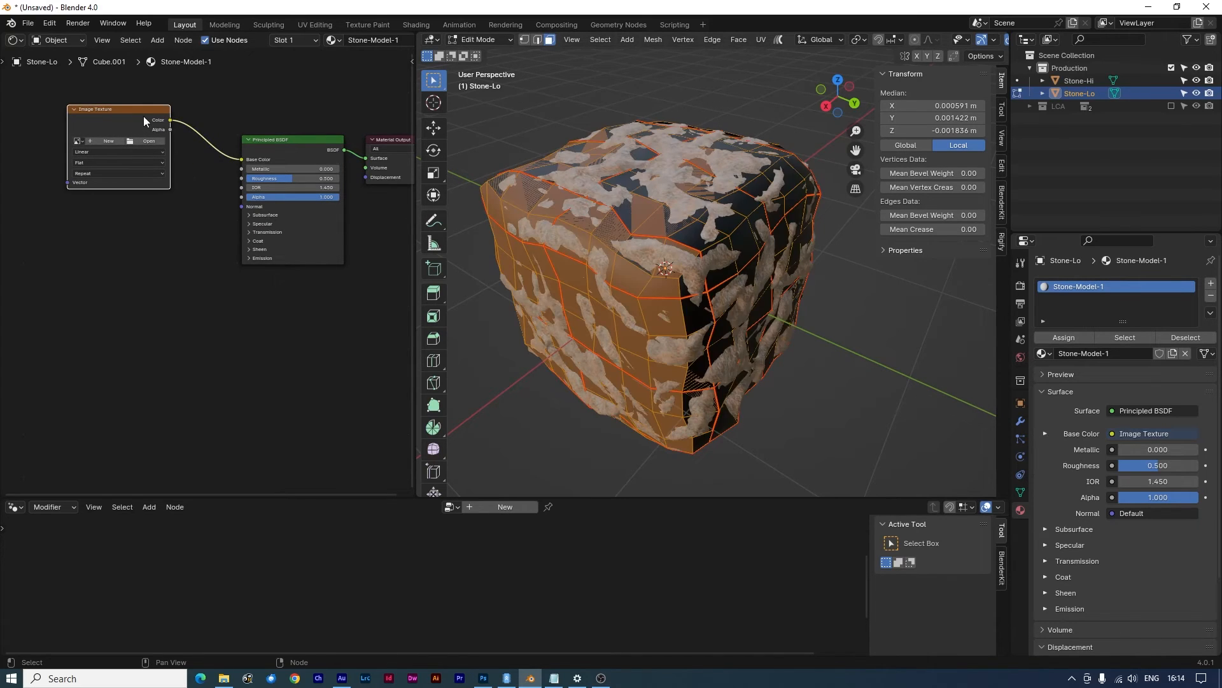
# Duplicate the Image Texture node twice, connecting one copy's Color to Roughness and the other's to Normal on the Principled BSDF
pyautogui.hotkey('shift', 'd')
pyautogui.click(141, 215)
pyautogui.moveTo(168, 222)
pyautogui.mouseDown()
pyautogui.moveTo(232, 208)
pyautogui.moveTo(246, 177)
pyautogui.mouseUp()
pyautogui.click(135, 211)
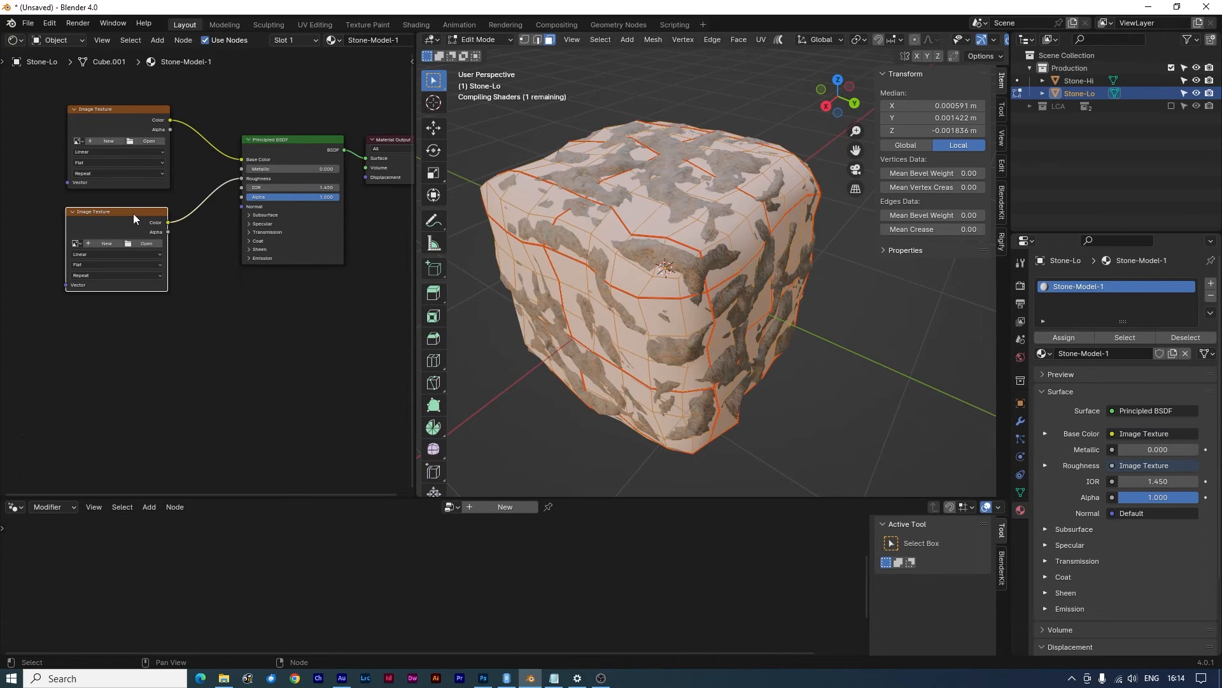
pyautogui.hotkey('shift', 'd')
pyautogui.click(135, 319)
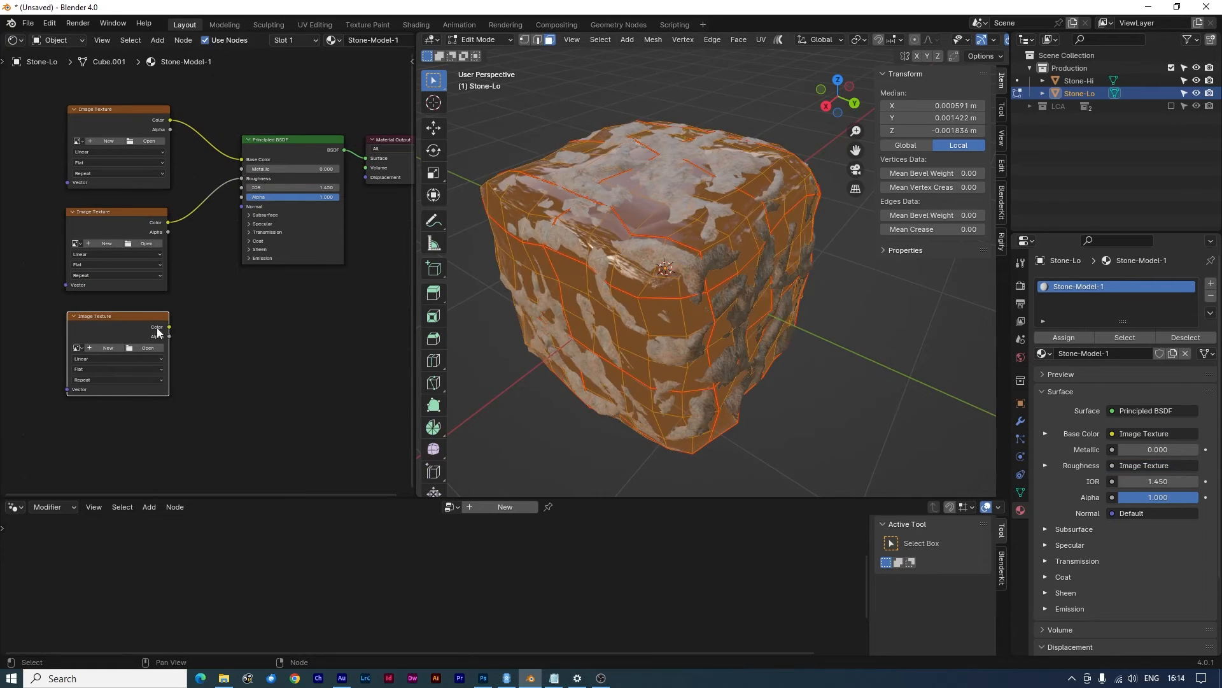
pyautogui.moveTo(168, 327); pyautogui.dragTo(242, 203)
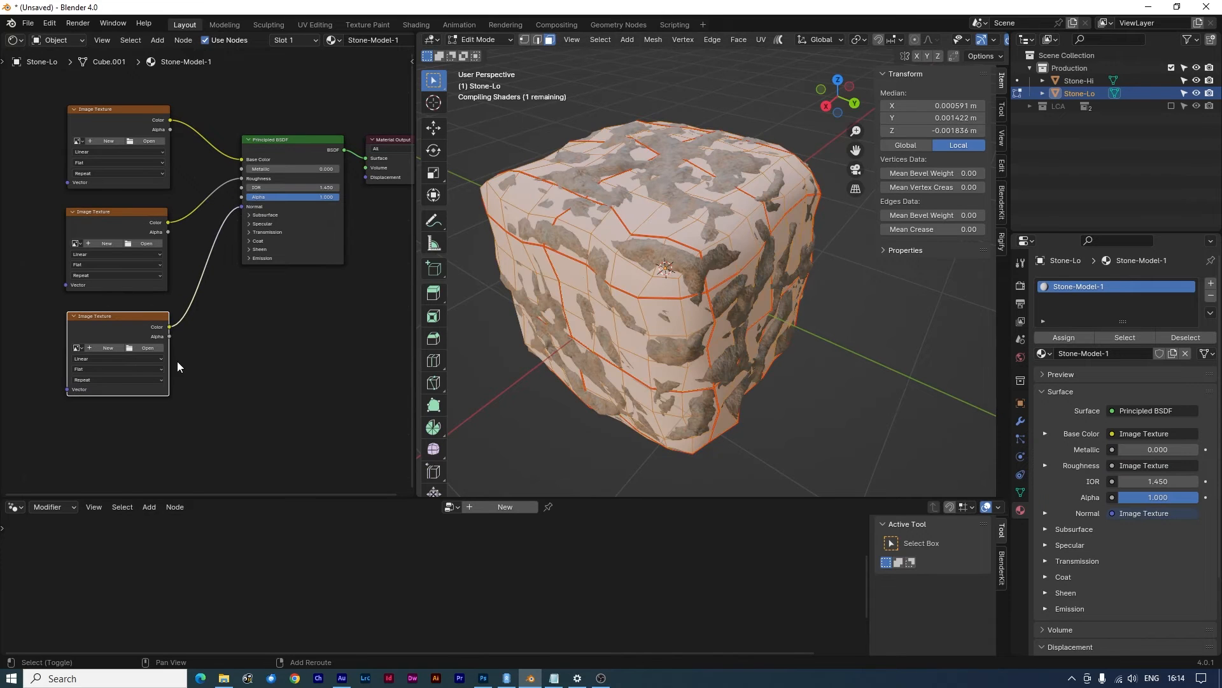
# Insert a Normal Map node into the link between the third Image Texture node and the Principled BSDF's Normal input
pyautogui.hotkey('shift', 'a')
pyautogui.write('ssnor')
pyautogui.press('BackSpace')
pyautogui.press('BackSpace')
pyautogui.press('BackSpace')
pyautogui.press('BackSpace')
pyautogui.press('BackSpace')
pyautogui.write('norm')
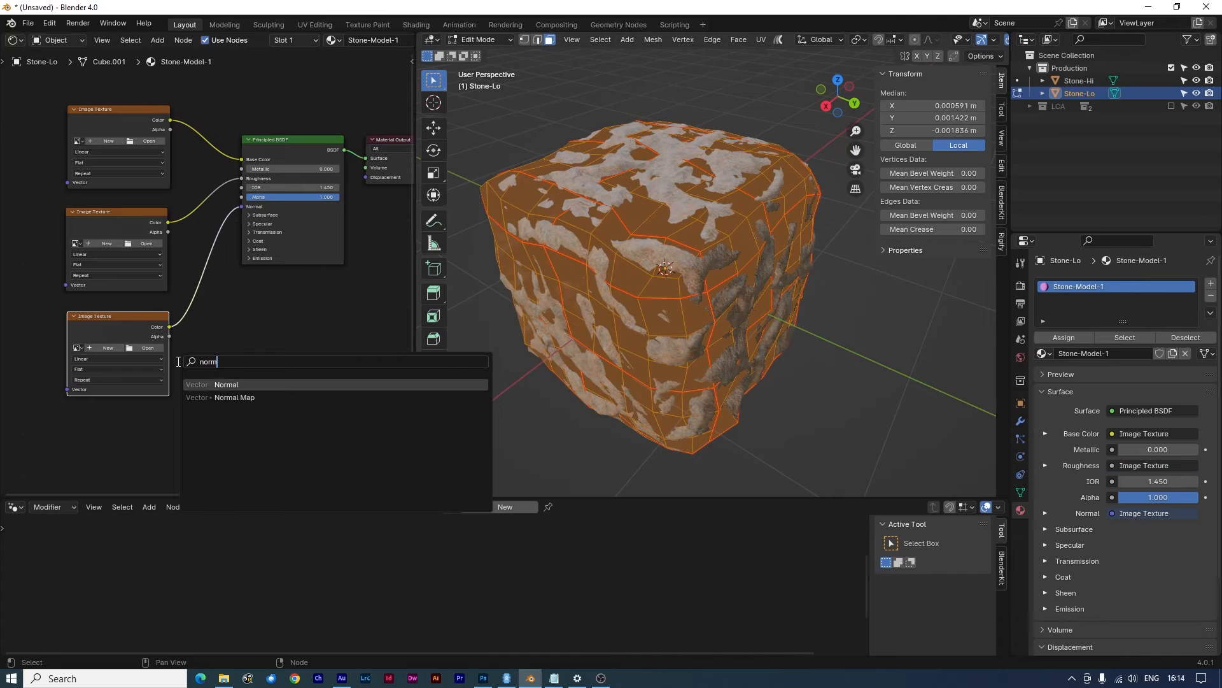
pyautogui.press('Down')
pyautogui.press('Return')
pyautogui.click(177, 285)
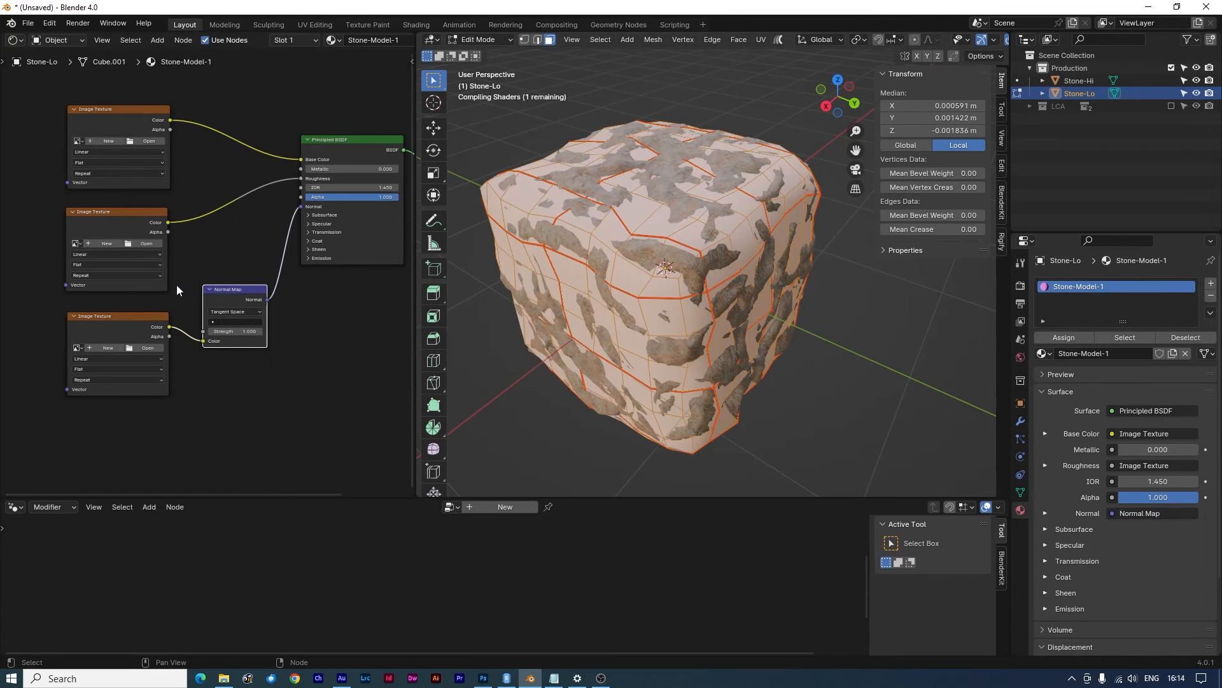
# Start a new image in the Base Color texture node and name it Stone-Model-1-Diffuse
pyautogui.click(110, 140)
pyautogui.click(128, 161)
pyautogui.write('Stone')
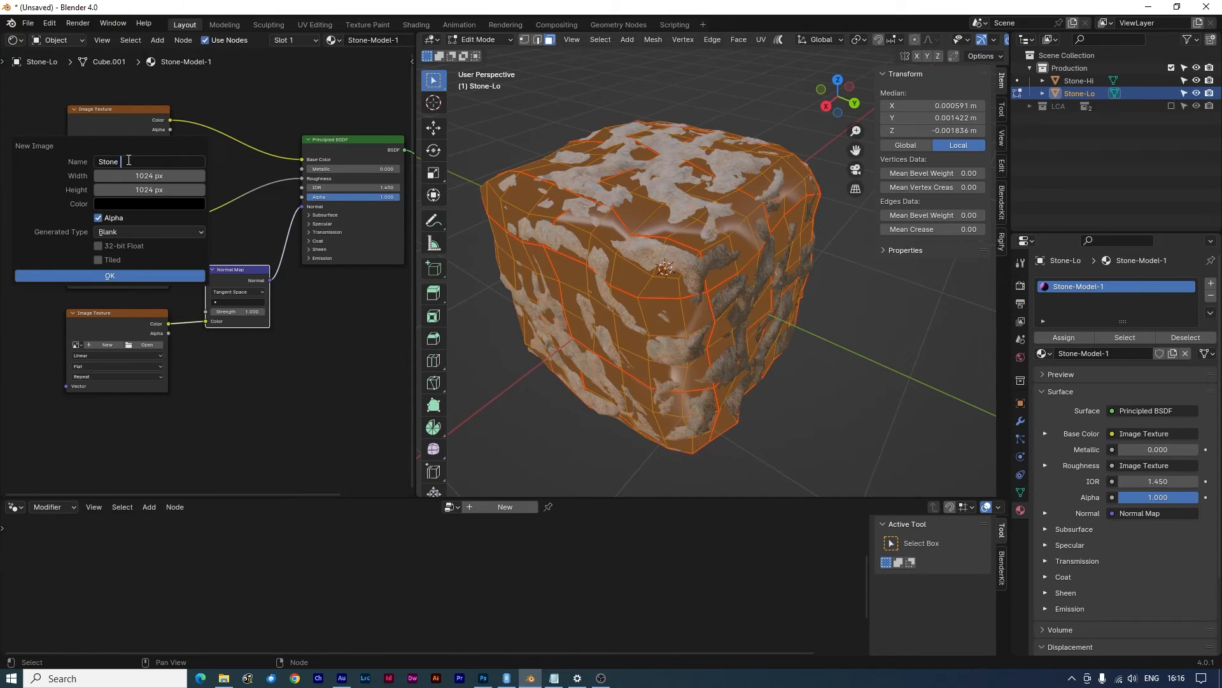
pyautogui.write('-Model-1-diffuse')
pyautogui.click(158, 162)
pyautogui.press('BackSpace')
pyautogui.write('D')
pyautogui.press('Return')
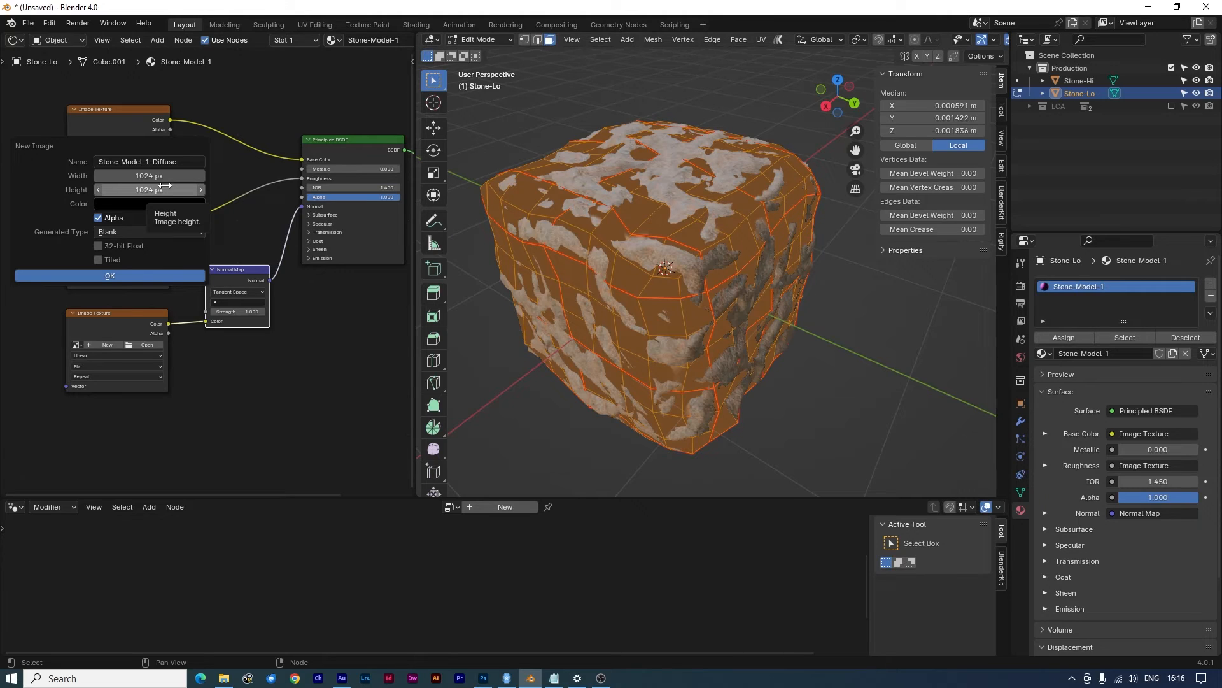
# Create the diffuse image at 2048 by 2048 px and move its node up clear of the roughness texture node
pyautogui.click(167, 176)
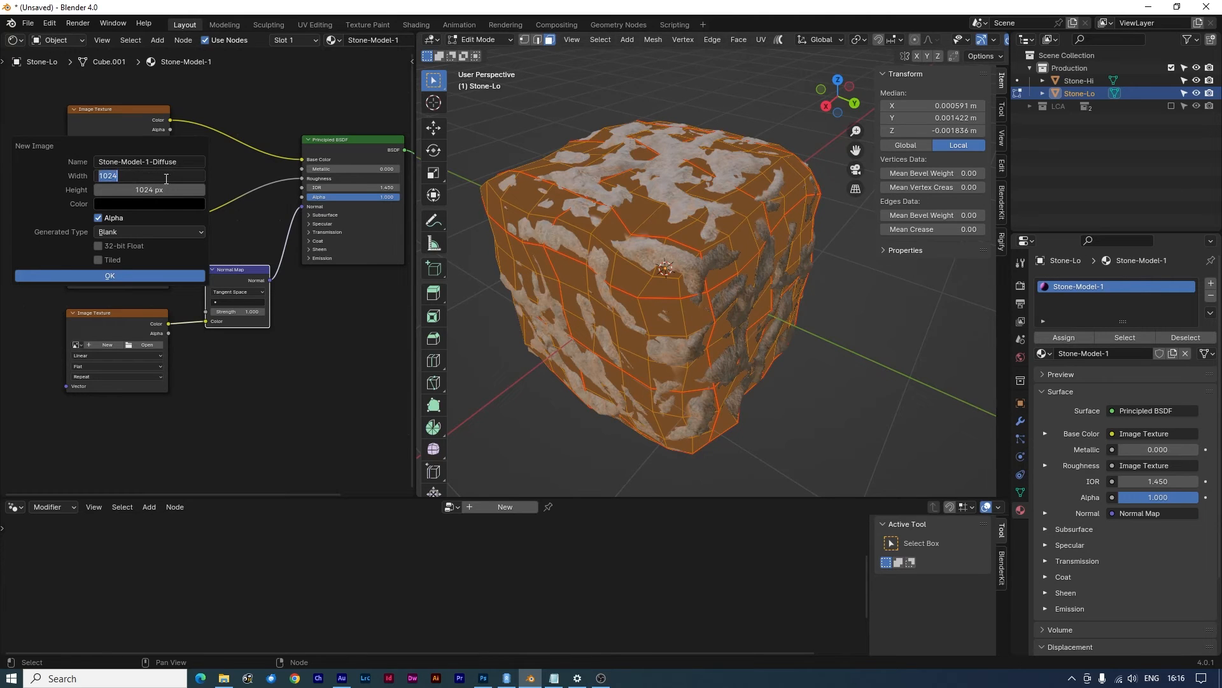
pyautogui.write('201')
pyautogui.press('BackSpace')
pyautogui.write('48')
pyautogui.press('Tab')
pyautogui.write('2048')
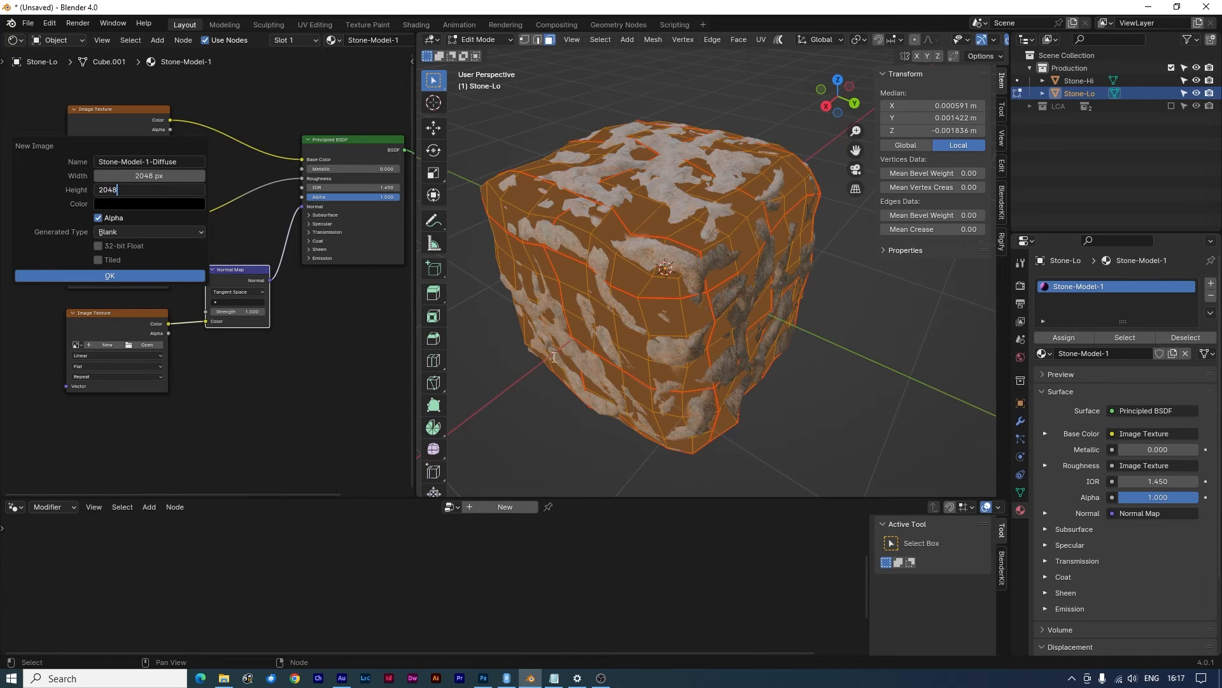
pyautogui.click(120, 278)
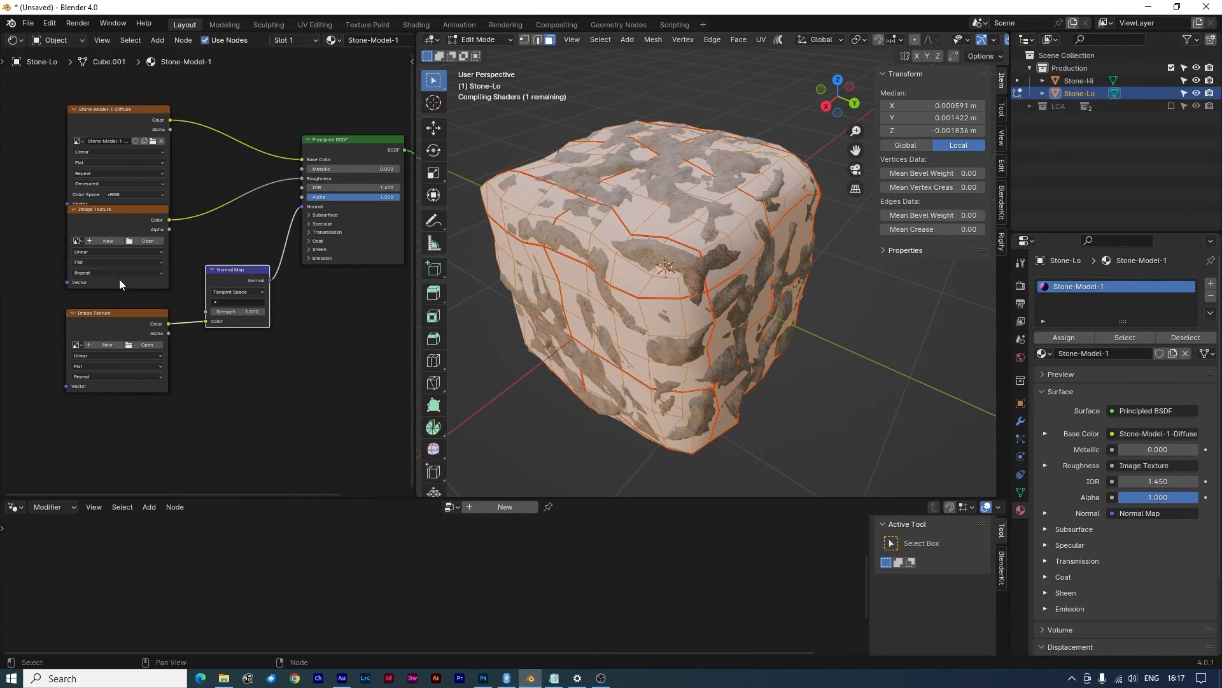
pyautogui.moveTo(103, 107); pyautogui.dragTo(103, 92)
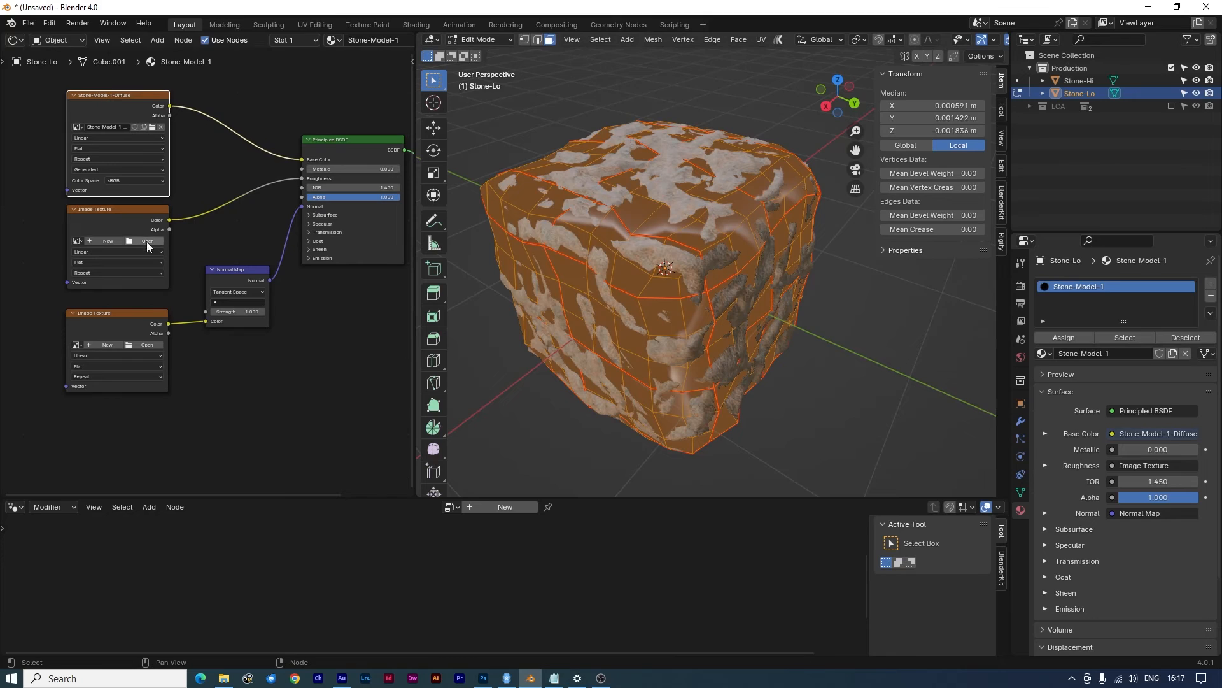
# Create a new image named Stone-Model-1-Roughness in the texture node that feeds Roughness
pyautogui.click(108, 241)
pyautogui.click(121, 264)
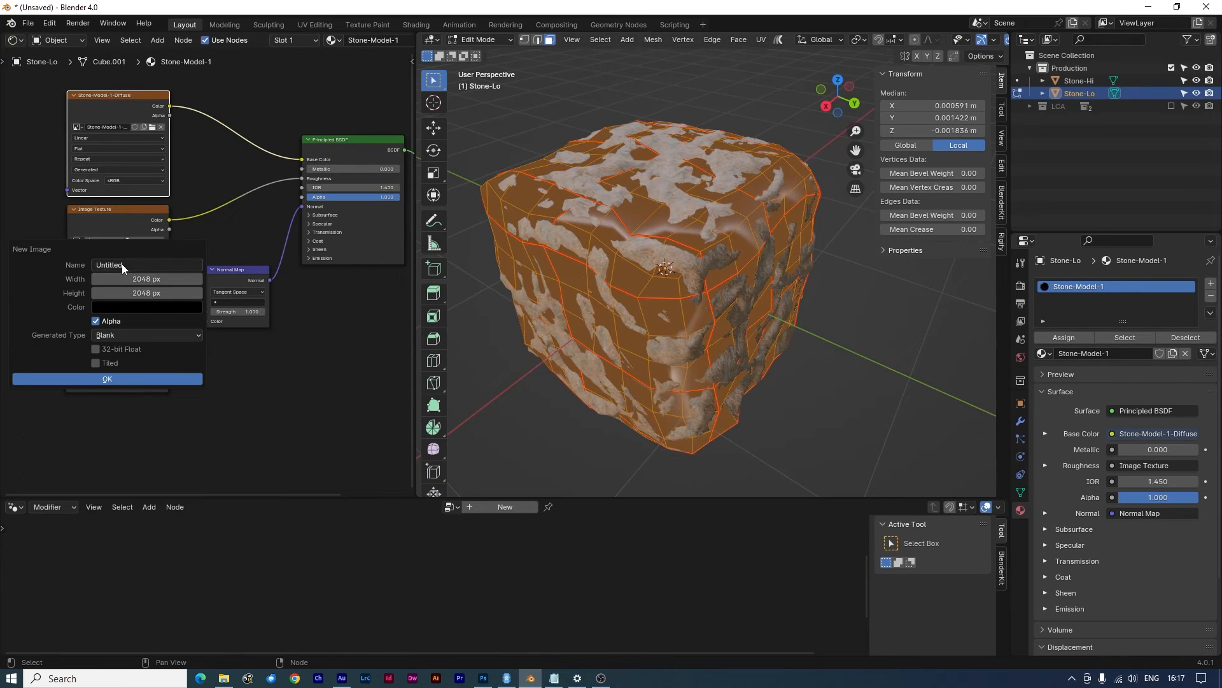
pyautogui.write('Stone-Model-1-roughness')
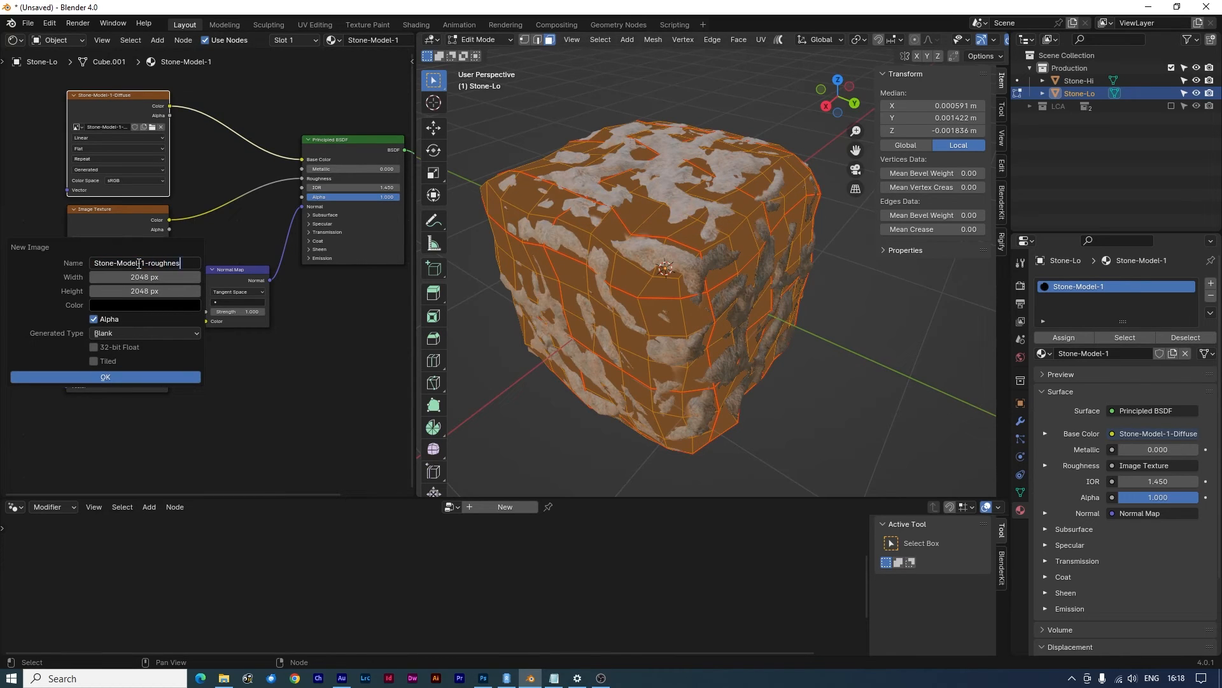
pyautogui.press('Return')
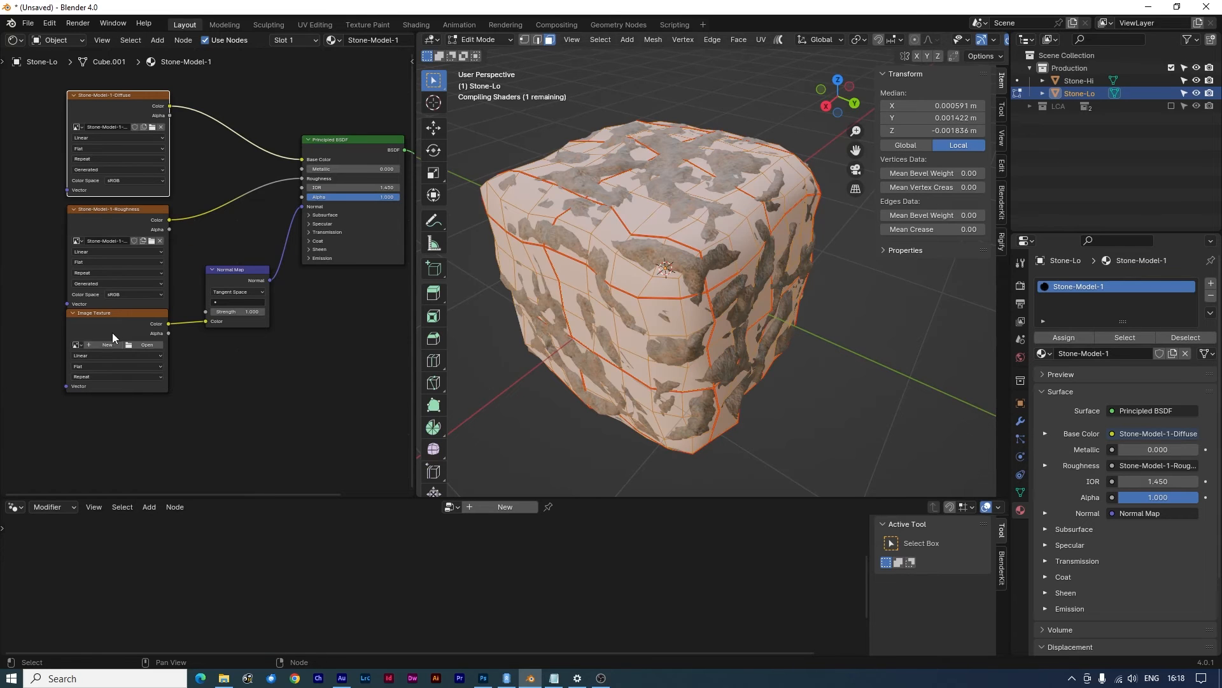
# Create a new image named Stone-Model-1-Normal in the texture node that feeds the Normal Map
pyautogui.click(109, 345)
pyautogui.click(127, 368)
pyautogui.write('Stone-Model-1-Normal')
pyautogui.press('Return')
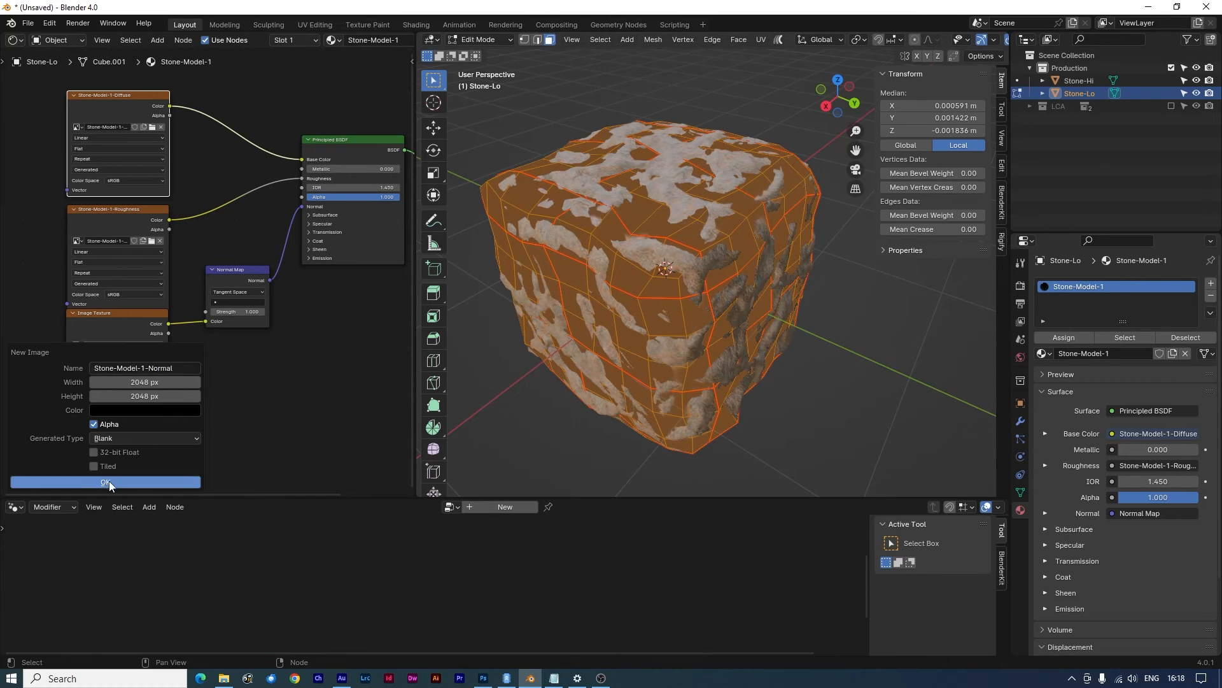
# Set the color space of the roughness and normal image textures to Non-Color
pyautogui.click(156, 295)
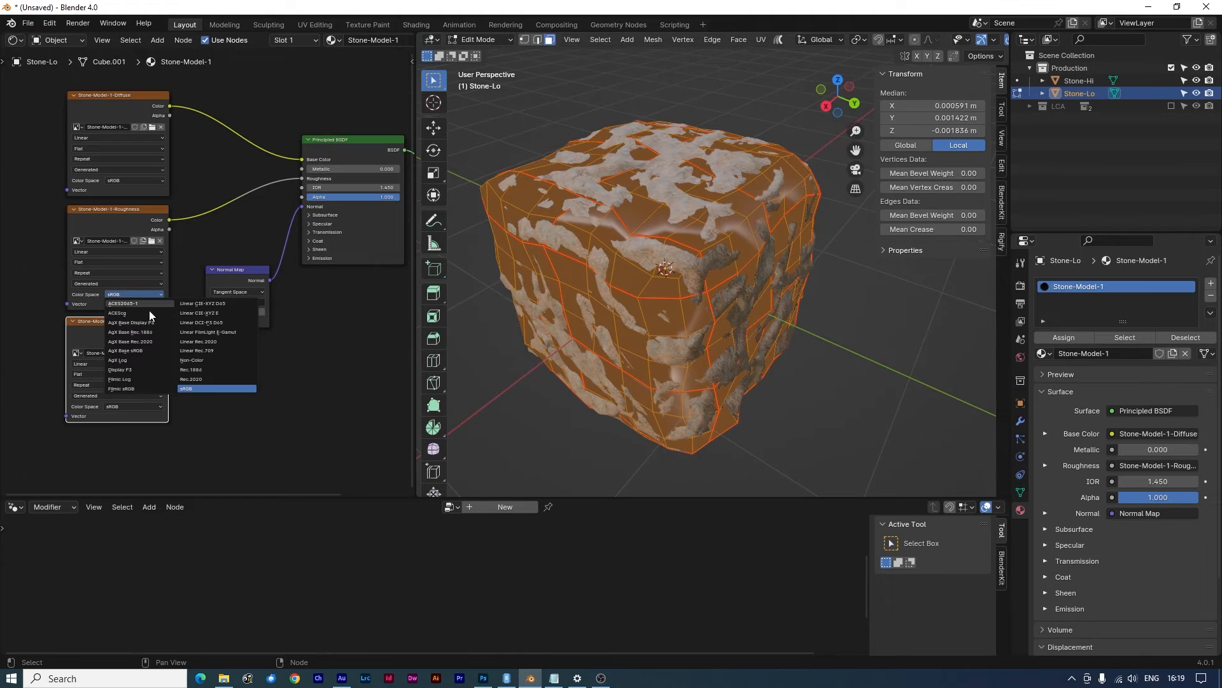
pyautogui.click(186, 360)
pyautogui.click(147, 407)
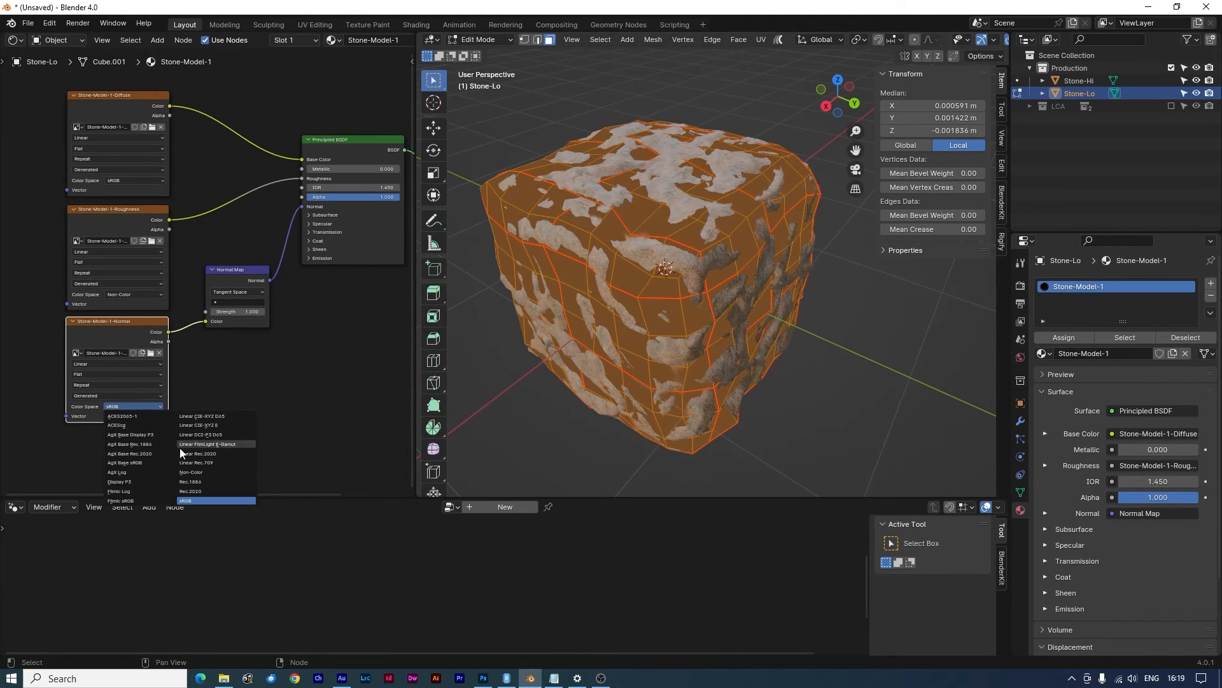
pyautogui.click(204, 473)
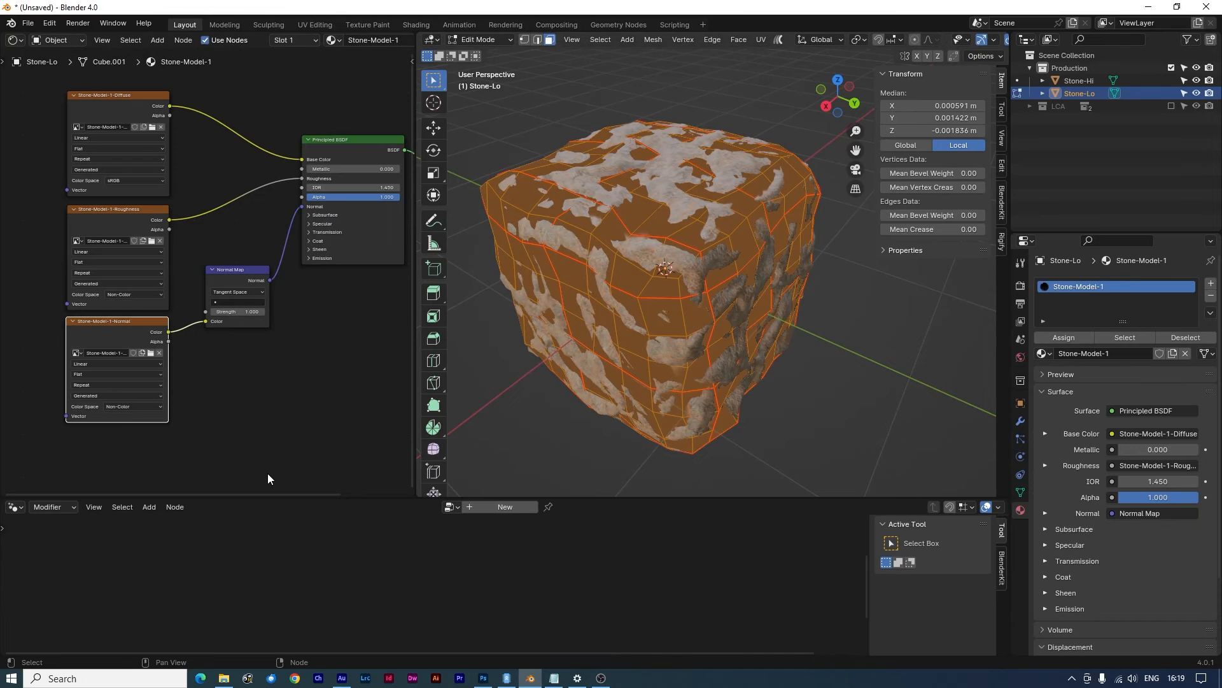
# Split the Shader Editor horizontally into two areas and turn the lower one into an Image Editor
pyautogui.moveTo(328, 340); pyautogui.dragTo(280, 368, button='middle')
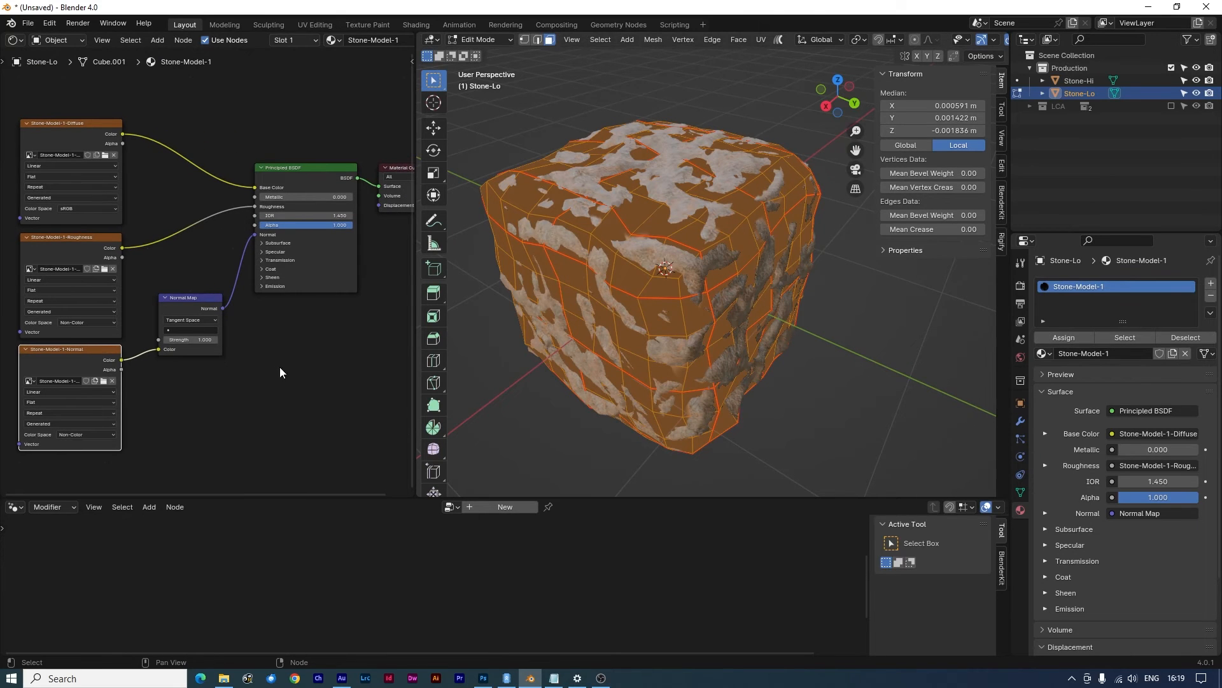
pyautogui.moveTo(5, 493); pyautogui.dragTo(3, 248)
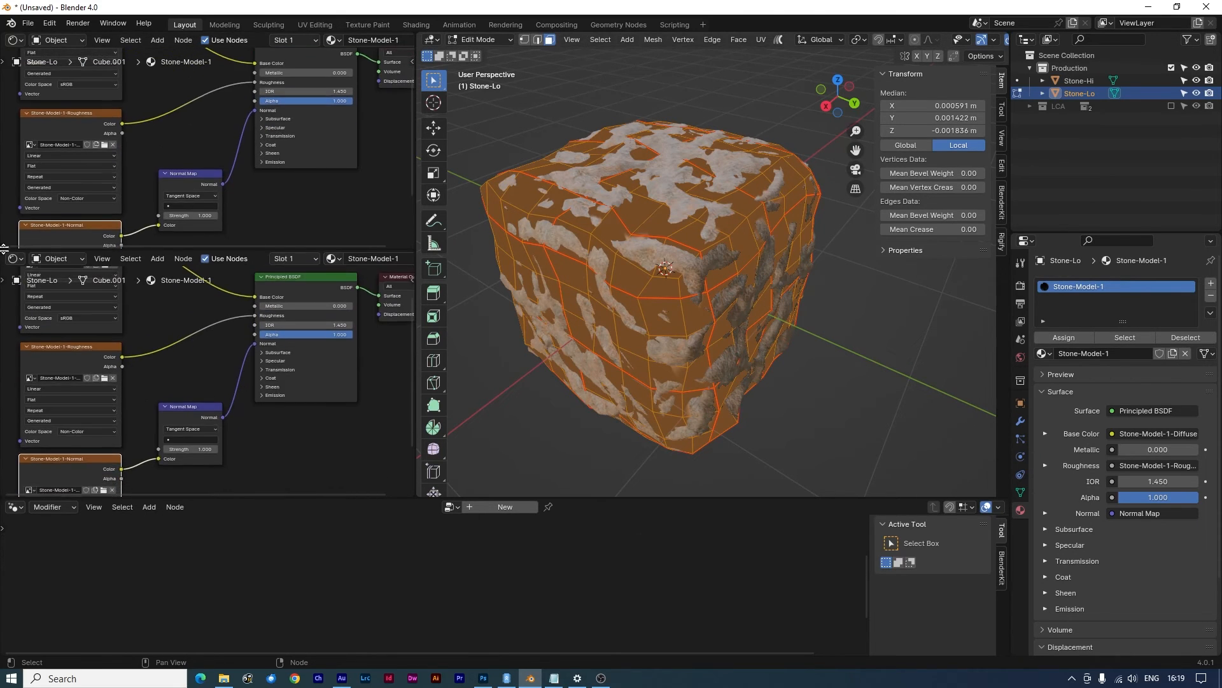
pyautogui.click(15, 258)
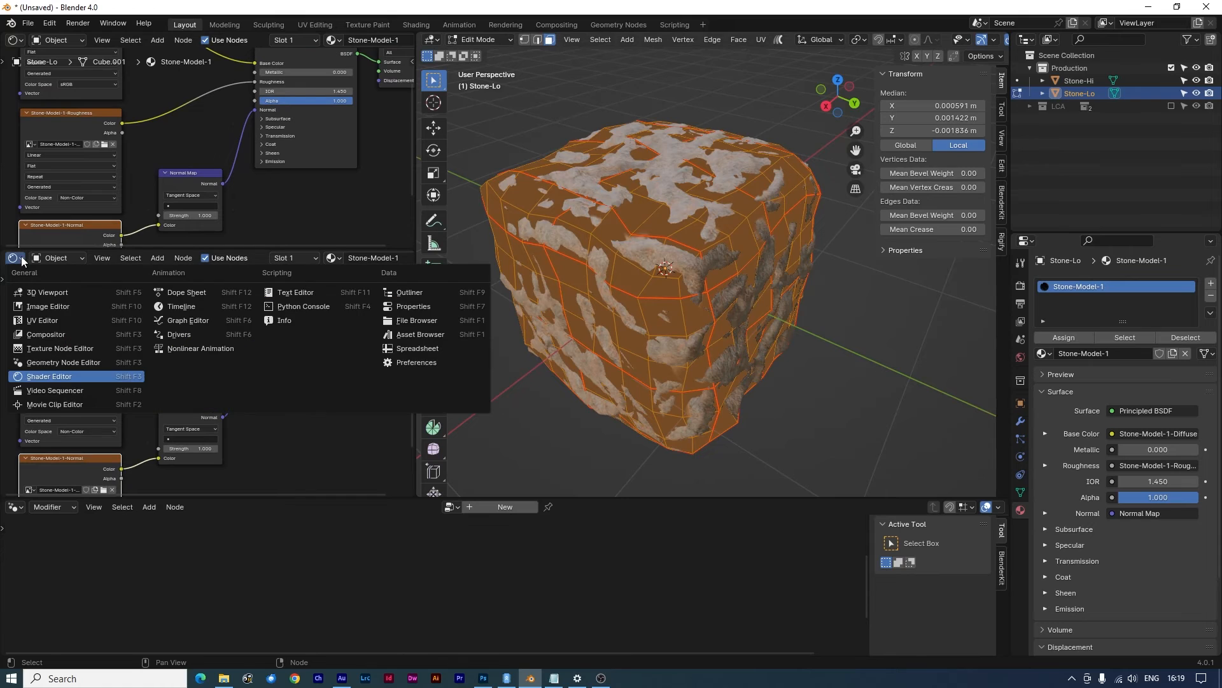
pyautogui.click(44, 309)
pyautogui.scroll(-8, 184, 326)
pyautogui.scroll(2, 185, 326)
pyautogui.scroll(-1, 185, 326)
pyautogui.scroll(-4, 261, 191)
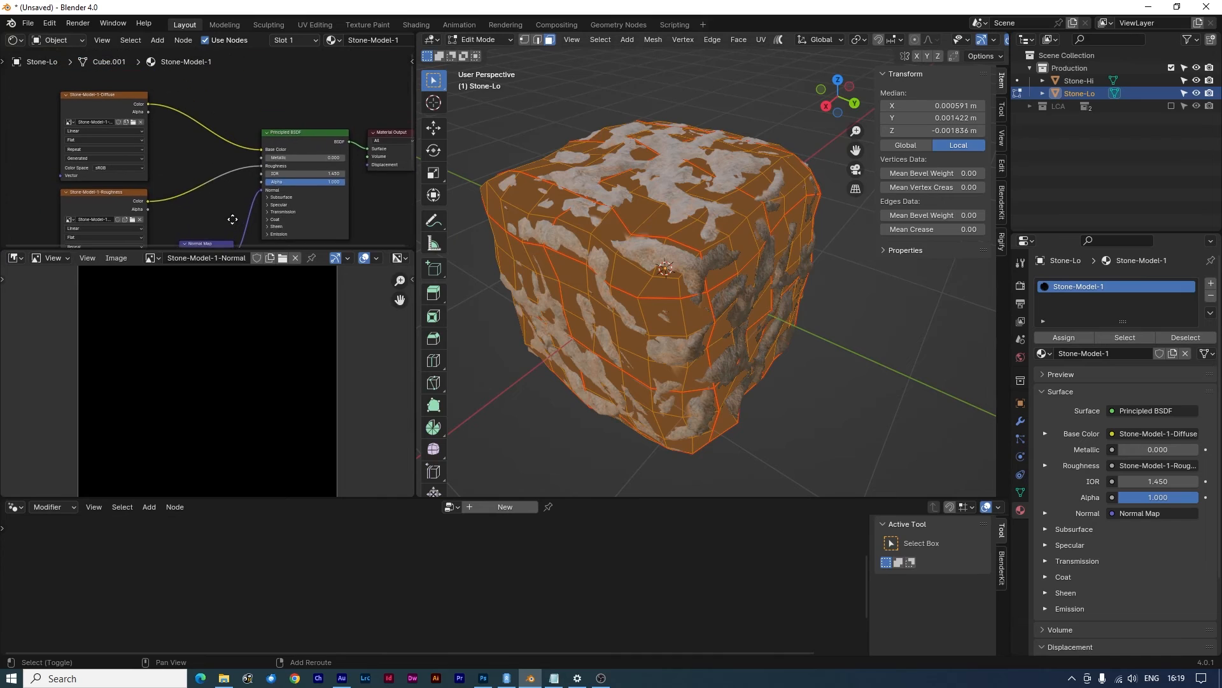
# Select Stone-Hi together with Stone-Lo, keeping Stone-Lo active, and return to Object Mode
pyautogui.click(1080, 81)
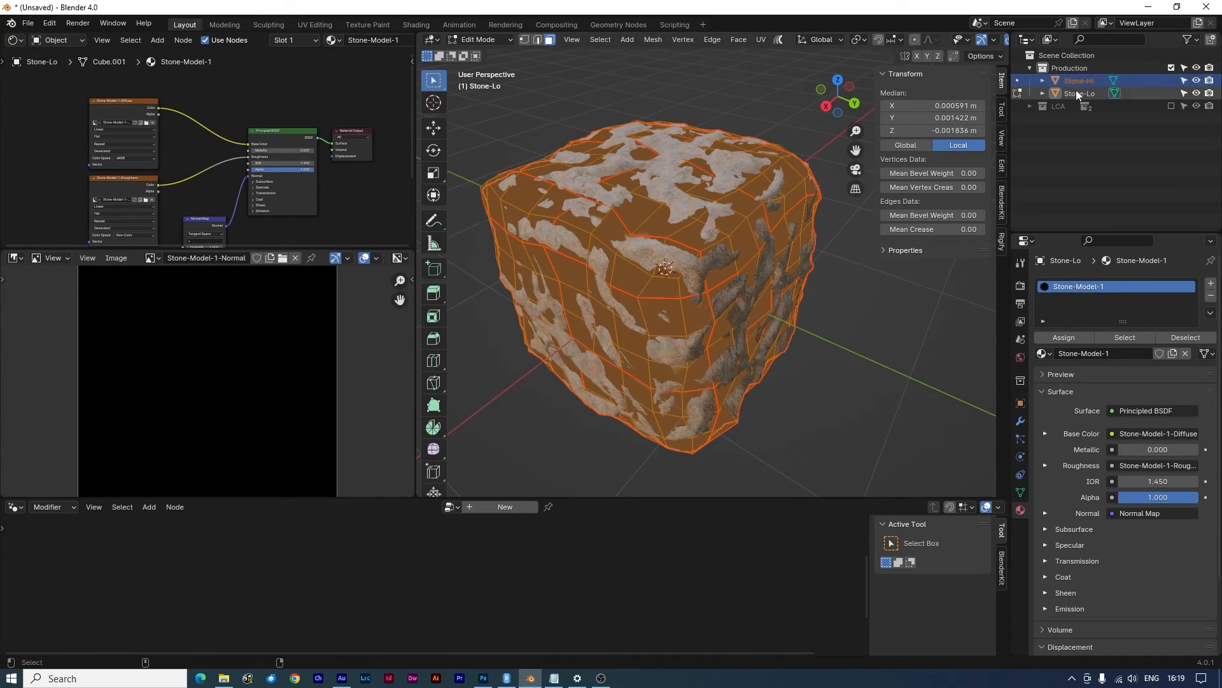
pyautogui.keyDown('ctrl'); pyautogui.click(1076, 93); pyautogui.keyUp('ctrl')
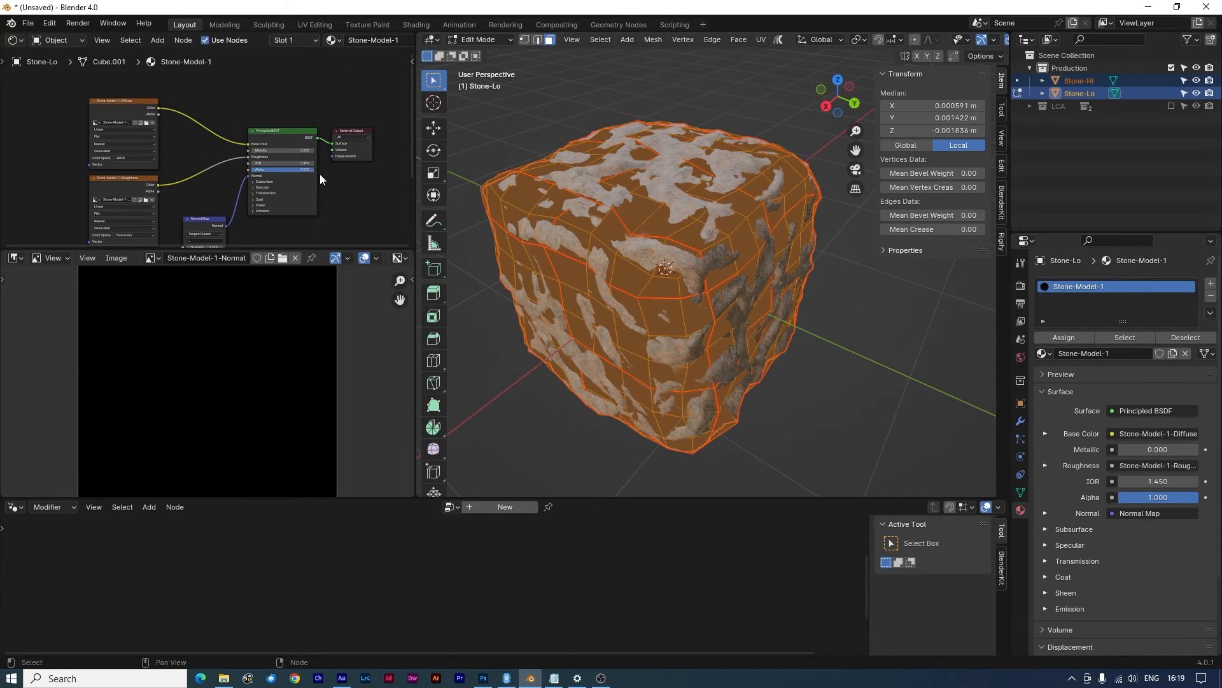
pyautogui.press('Tab')
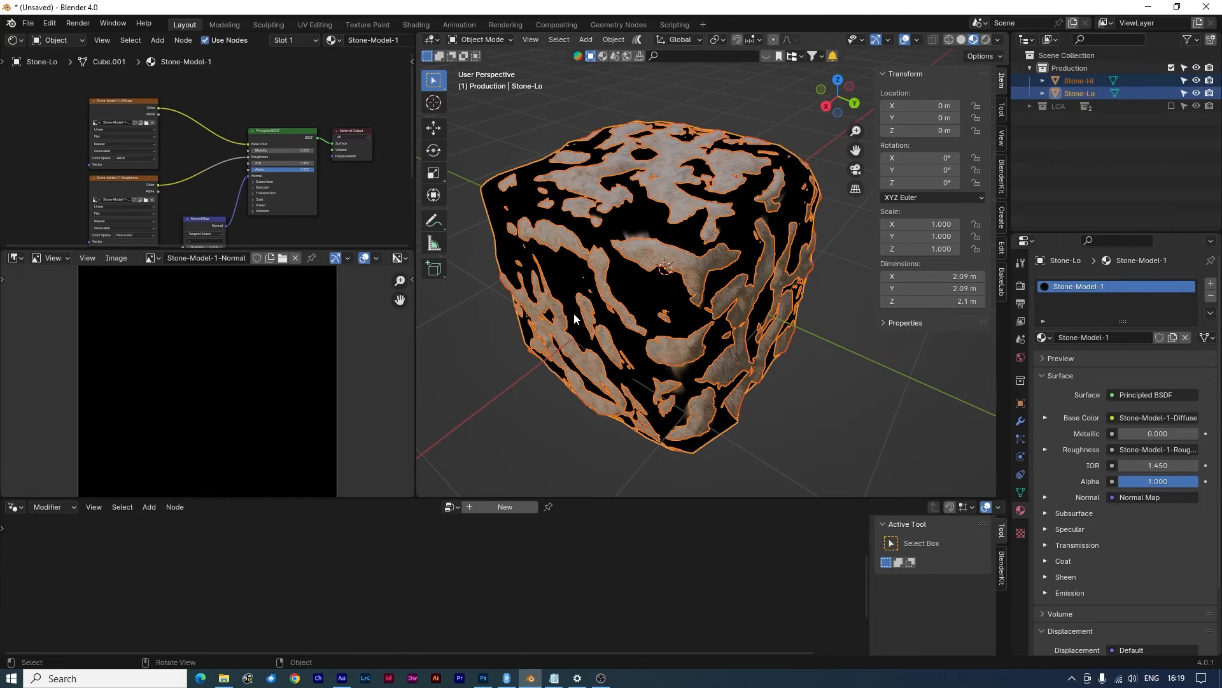
# Select the Stone-Model-1-Diffuse texture node and open the scene's render properties
pyautogui.click(121, 103)
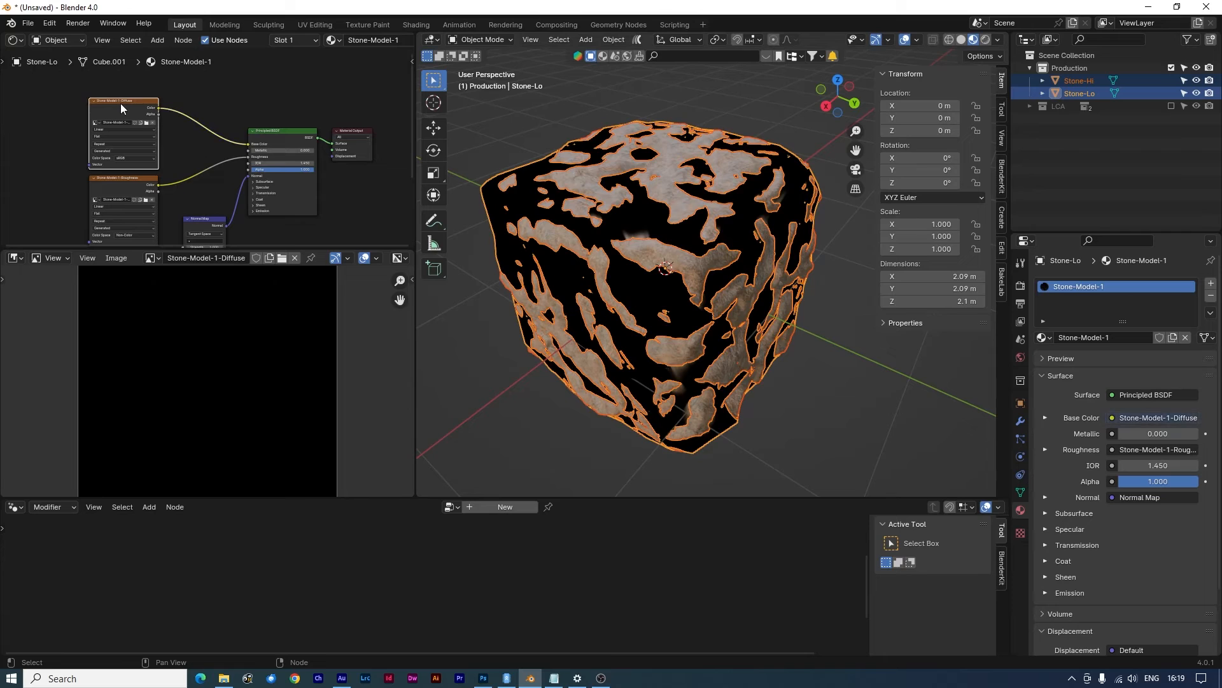
pyautogui.scroll(2, 184, 141)
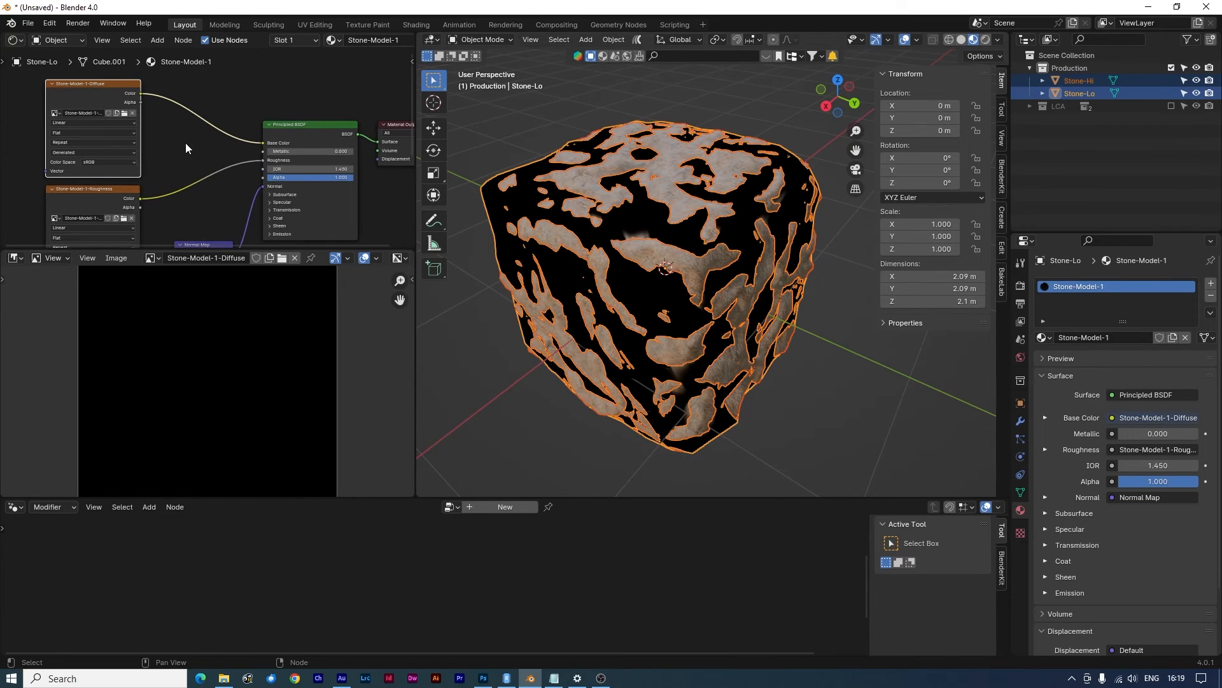
pyautogui.moveTo(186, 143); pyautogui.dragTo(230, 166, button='middle')
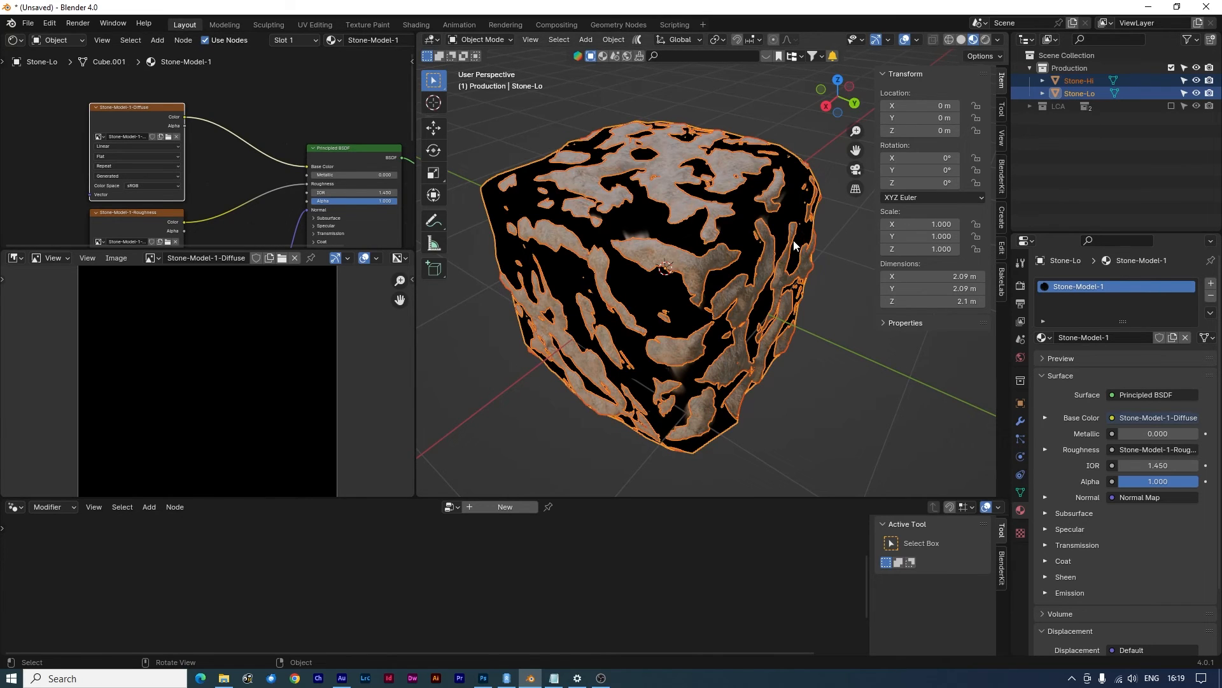
pyautogui.click(1020, 287)
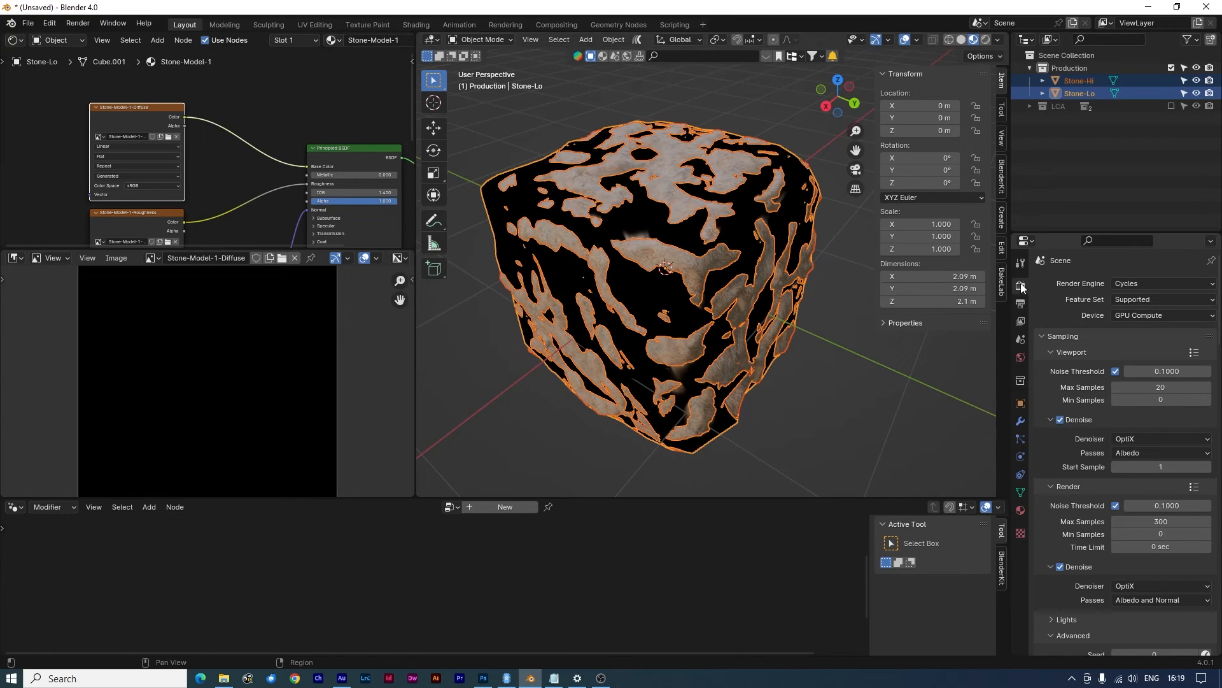
# Select Cycles as the render engine and lower the maximum samples for the final render
pyautogui.click(1158, 284)
pyautogui.click(1127, 326)
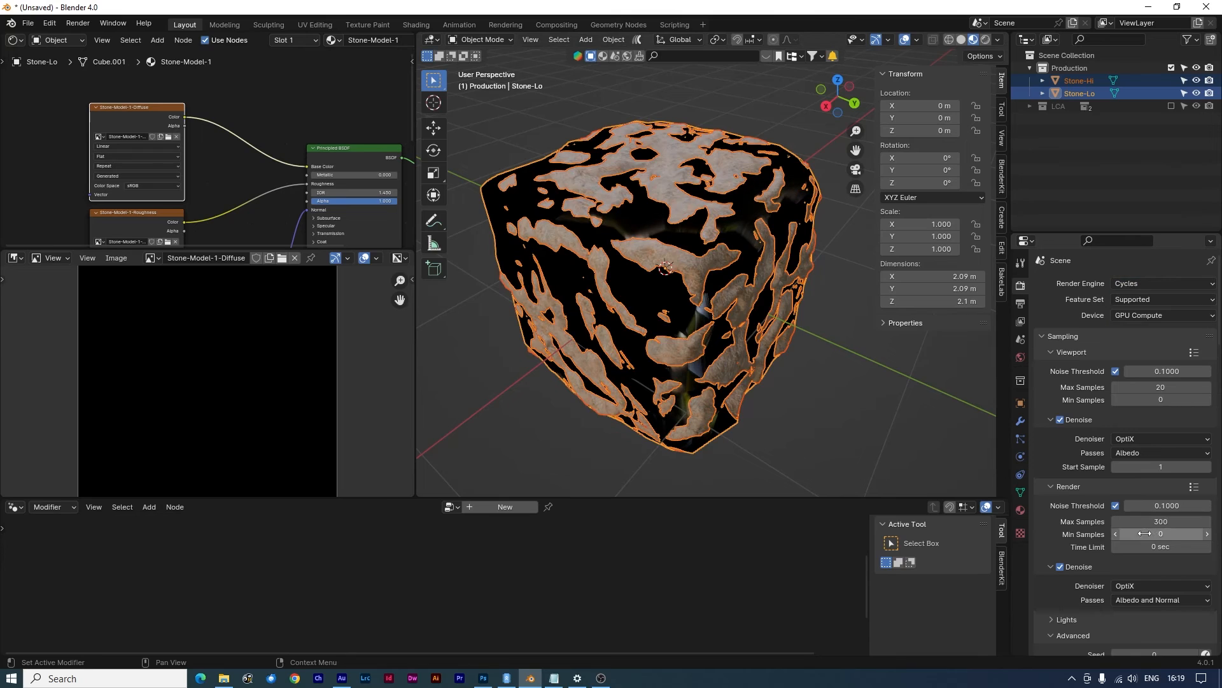
pyautogui.click(1162, 520)
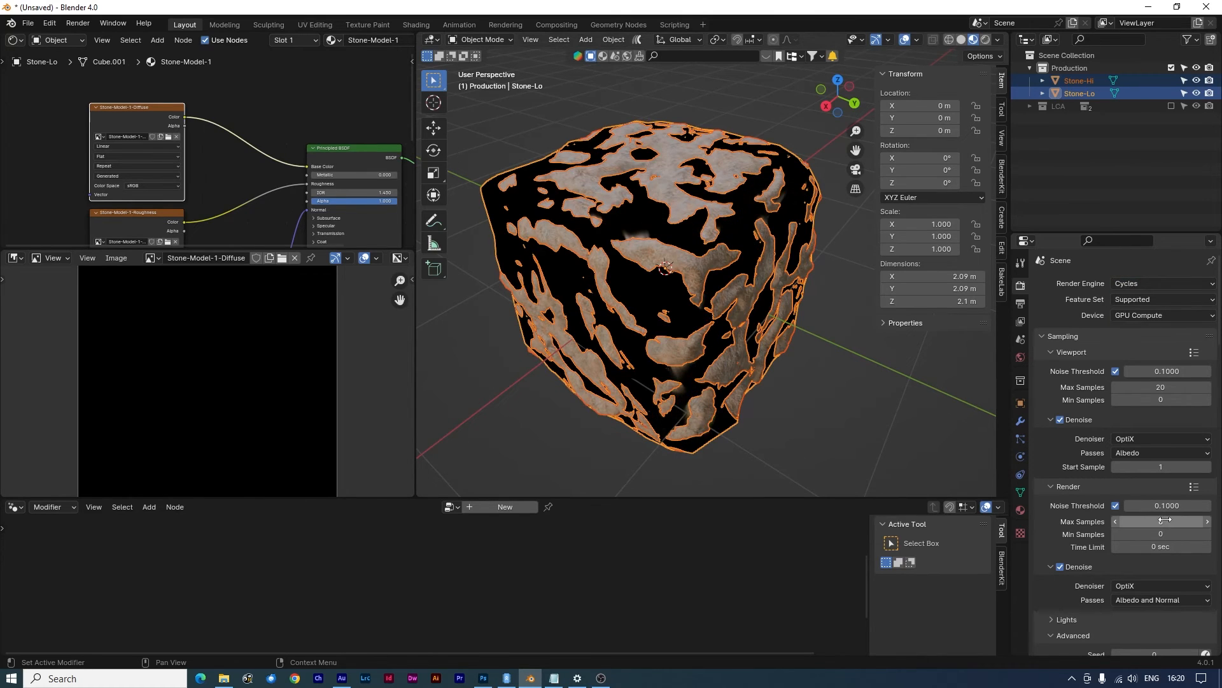
# Set all Max Bounces light path values to 2 and disable both reflective and refractive caustics
pyautogui.scroll(-10, 1162, 519)
pyautogui.scroll(-3, 1160, 521)
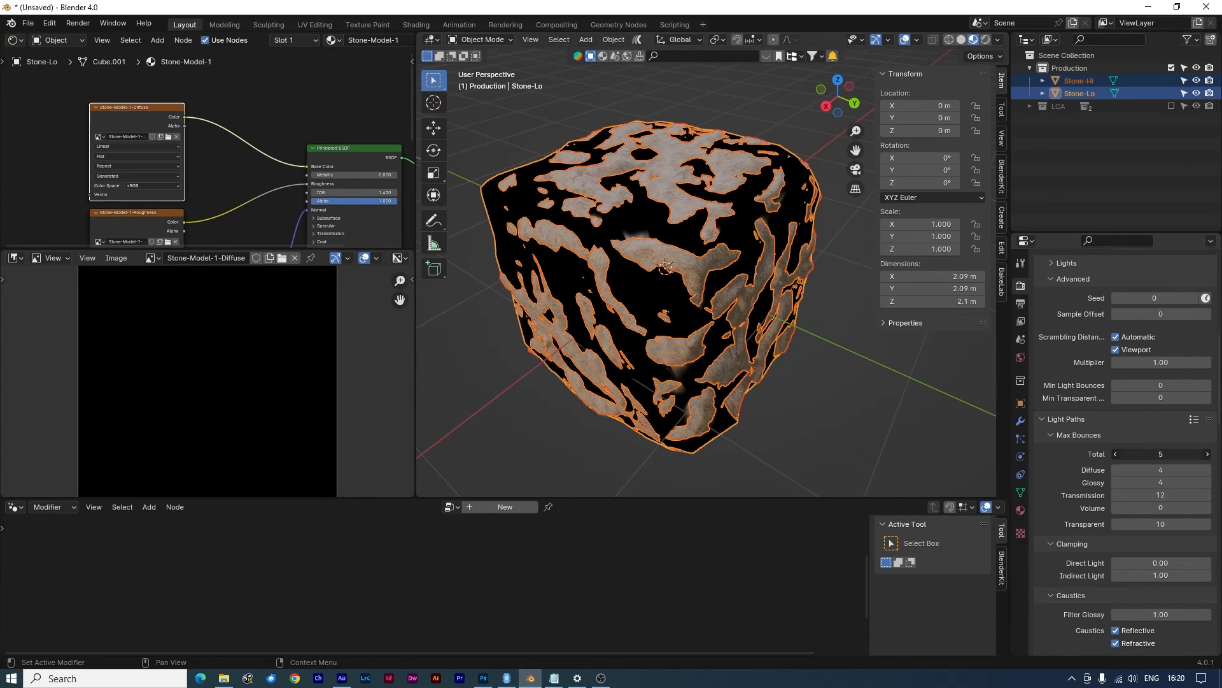
pyautogui.moveTo(1170, 455); pyautogui.dragTo(1170, 524)
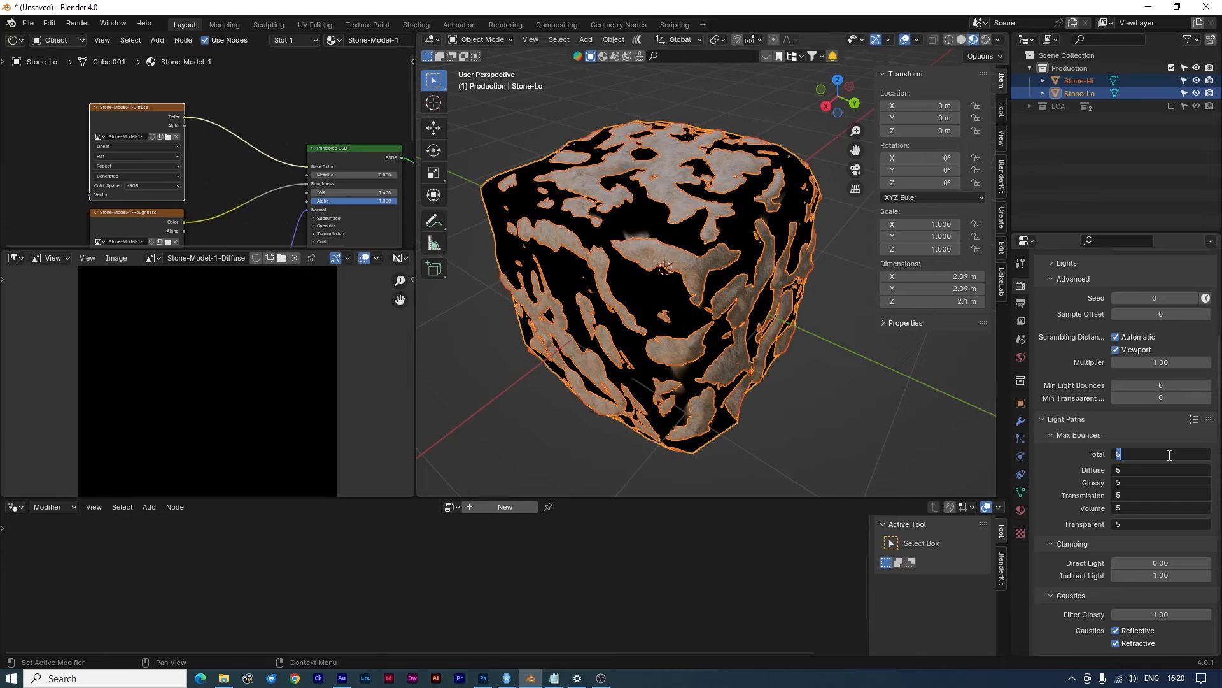
pyautogui.write('2')
pyautogui.press('Return')
pyautogui.scroll(-7, 1163, 452)
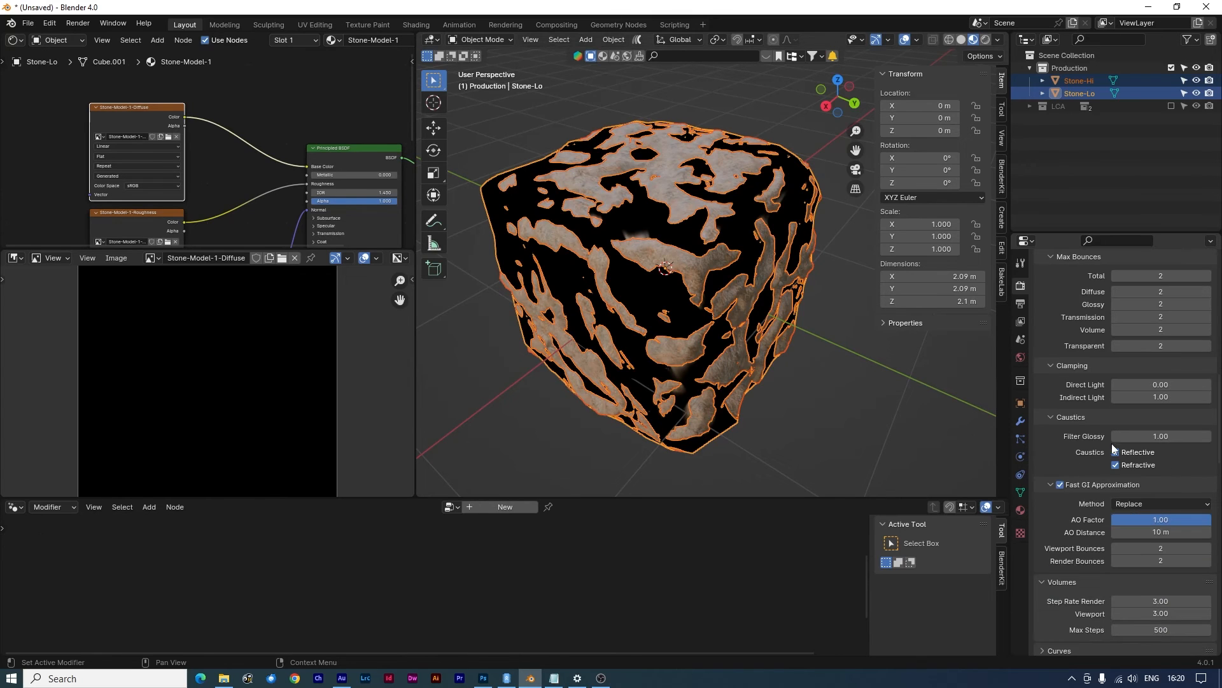
pyautogui.moveTo(1114, 453); pyautogui.dragTo(1115, 467)
# Set the bake type to Diffuse and disable the direct and indirect contributions, leaving only Color
pyautogui.scroll(-8, 1174, 472)
pyautogui.scroll(-6, 1174, 472)
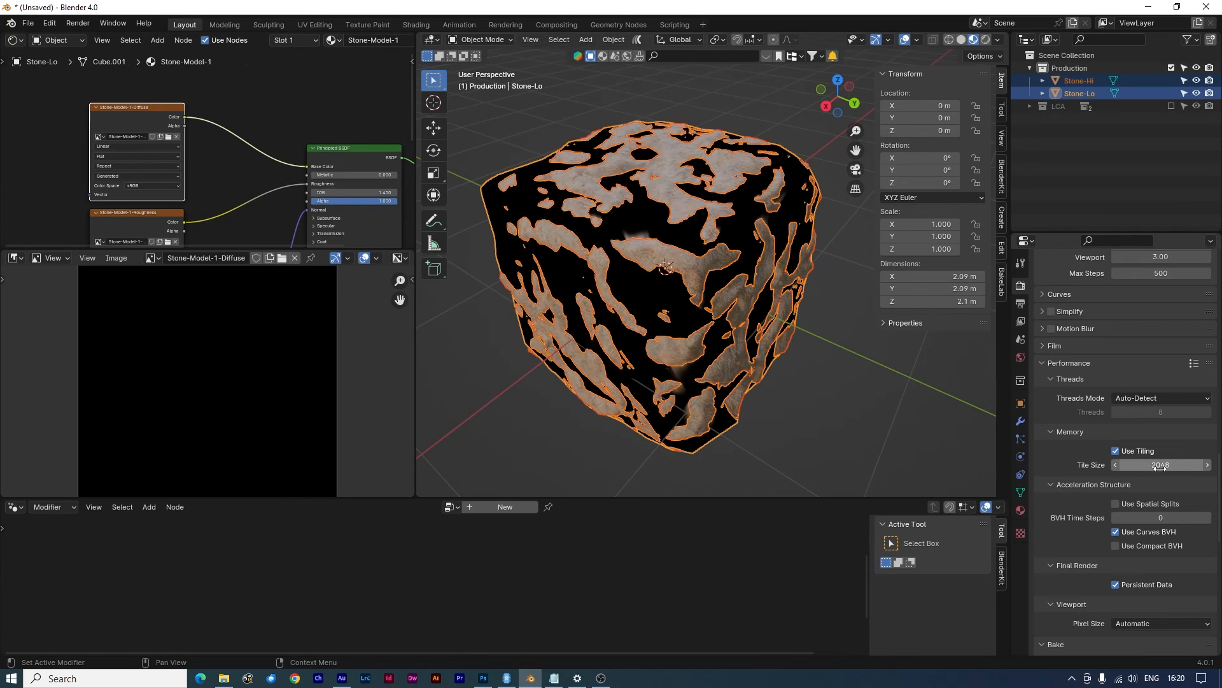
pyautogui.scroll(-6, 1159, 469)
pyautogui.scroll(-6, 1160, 468)
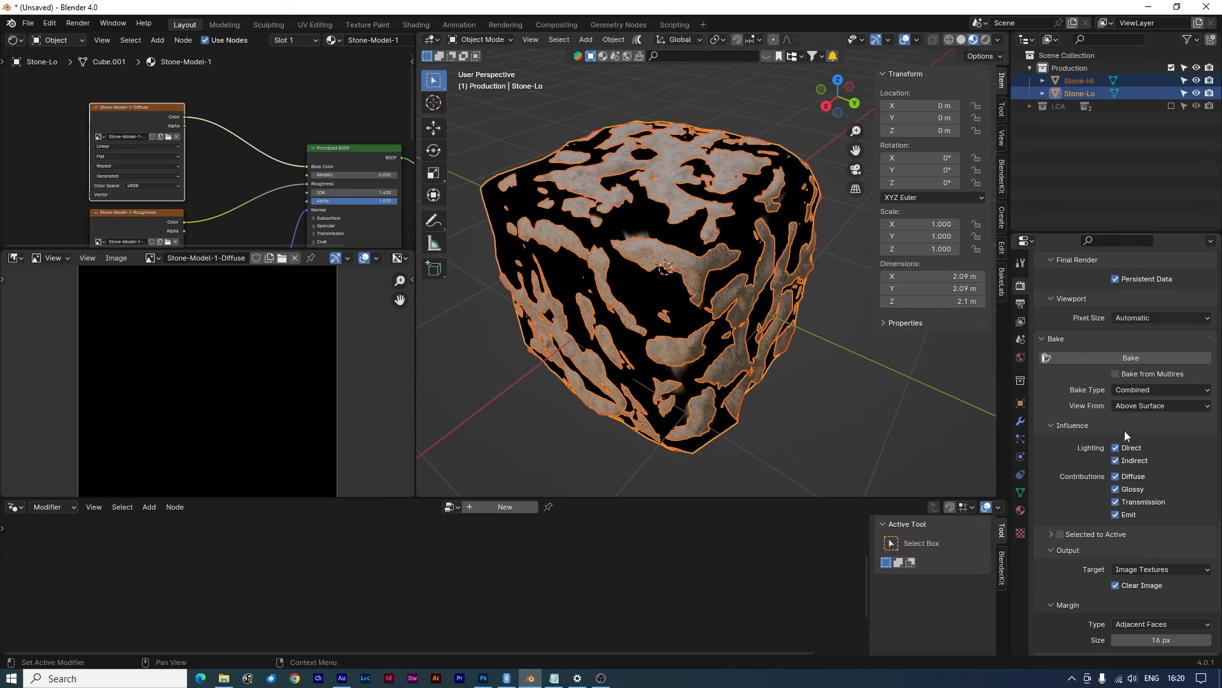
pyautogui.click(1137, 392)
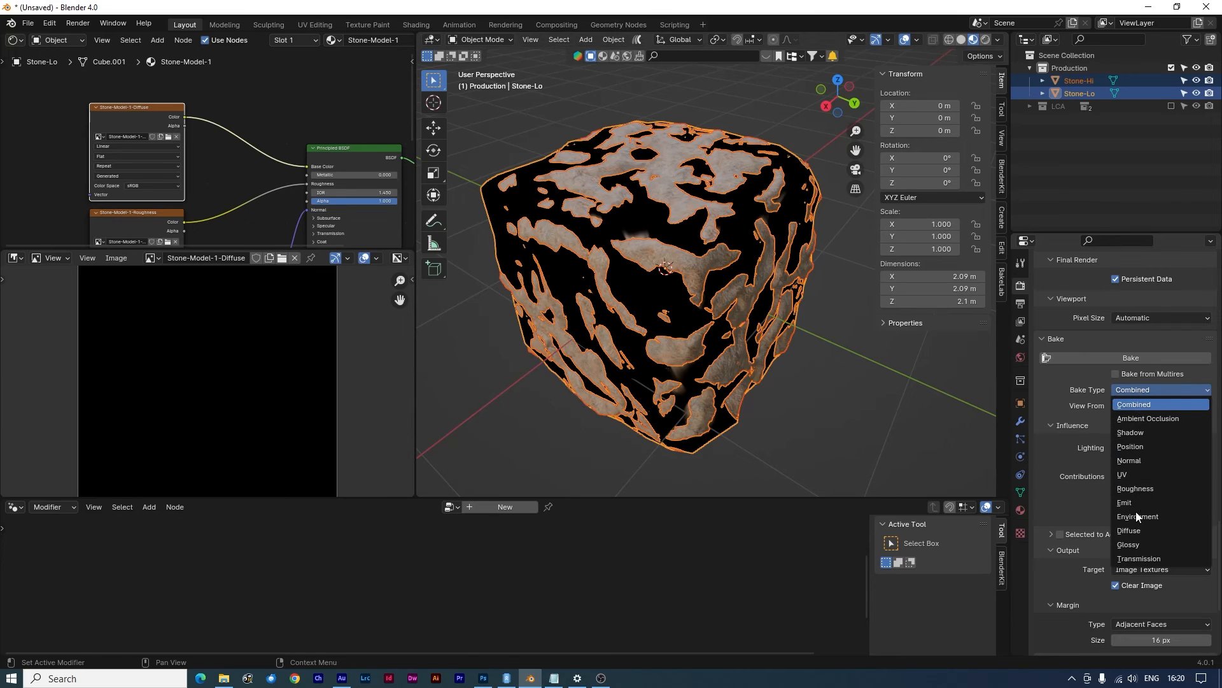
pyautogui.click(1133, 531)
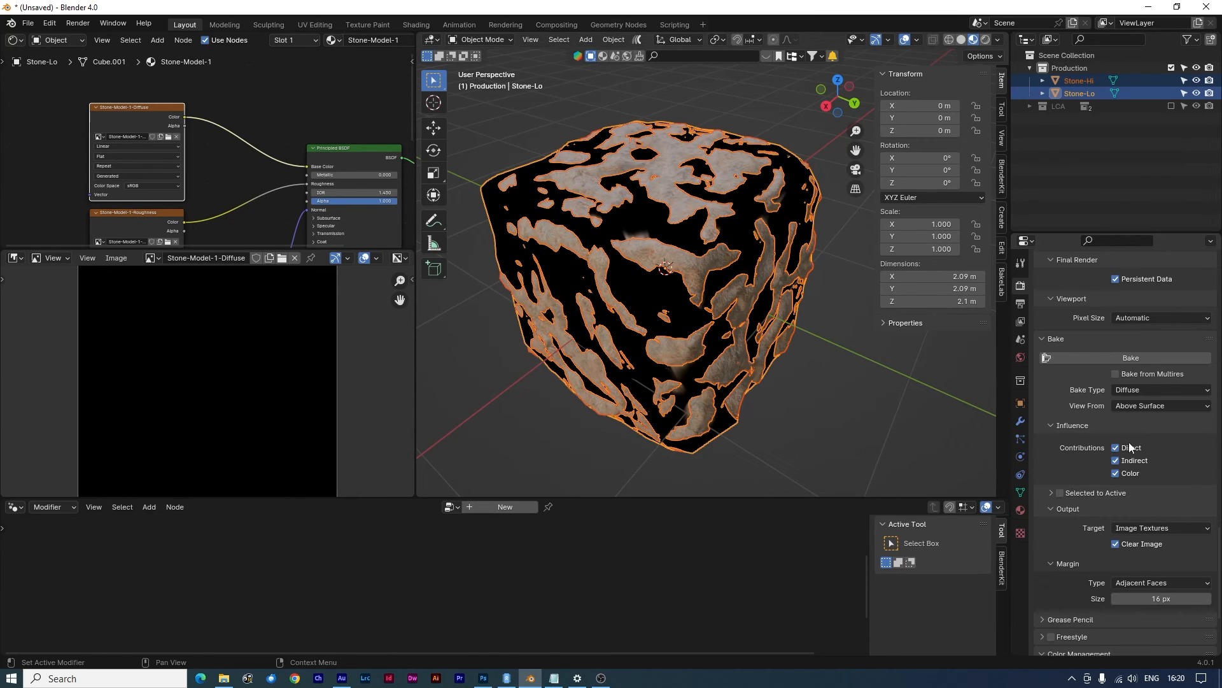
pyautogui.click(1115, 460)
# Enable Selected to Active with an extrusion of 0.05 m and bake the diffuse map
pyautogui.scroll(-2, 1115, 461)
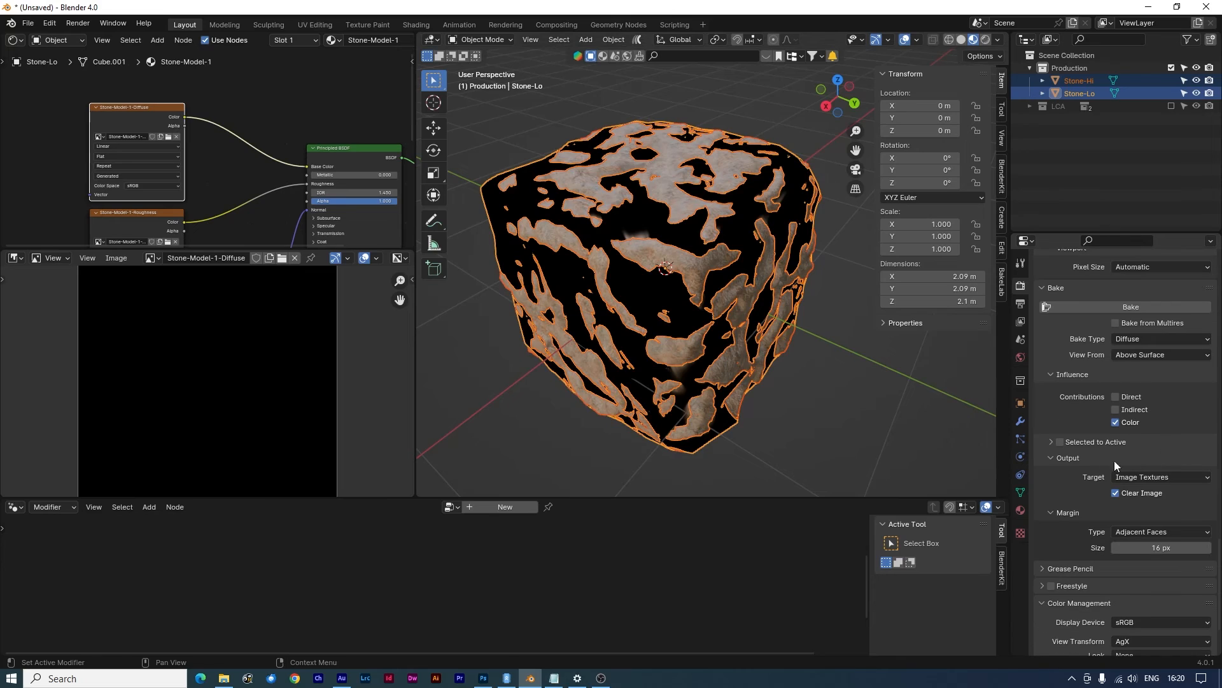
pyautogui.click(1052, 441)
pyautogui.click(1156, 477)
pyautogui.write('0.05')
pyautogui.press('Return')
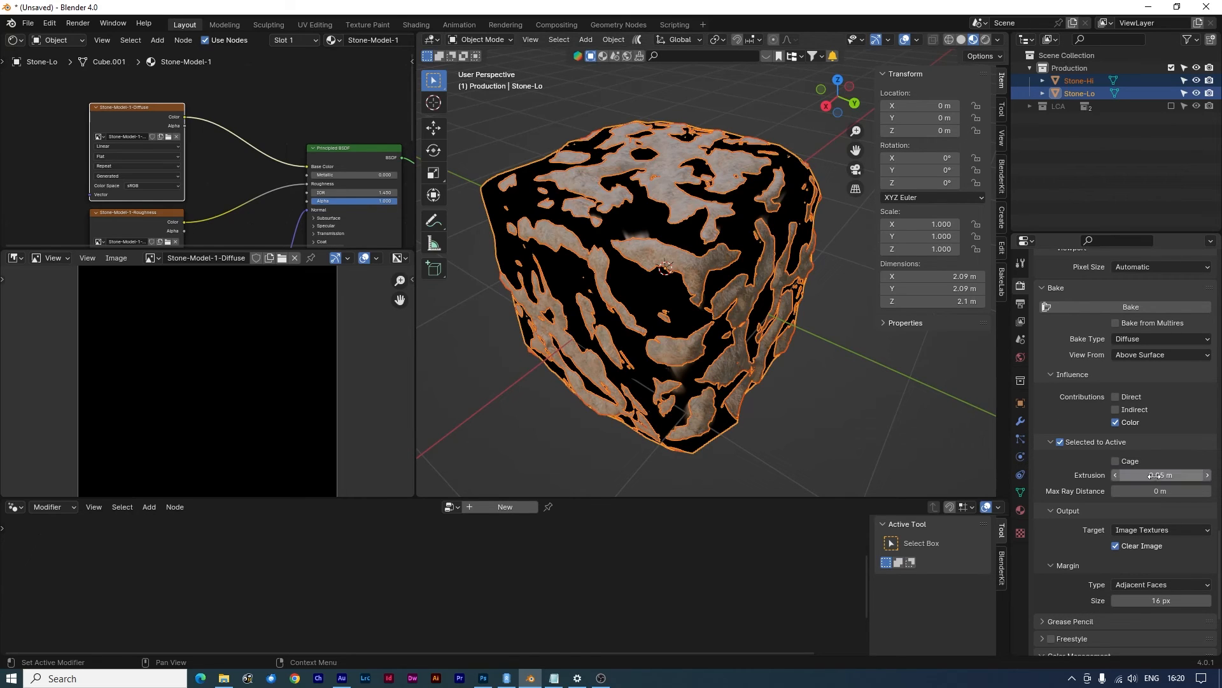
pyautogui.click(1131, 307)
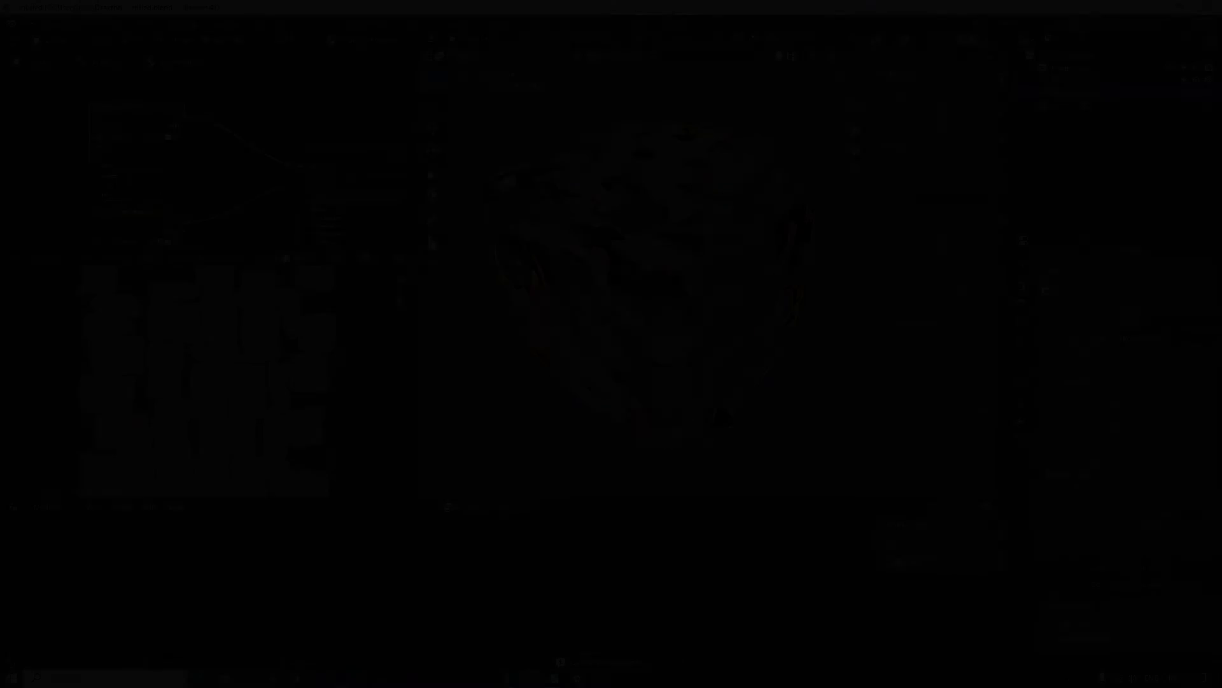
# Inspect the baked Stone-Model-1-Diffuse image up close and save it
pyautogui.scroll(1, 231, 391)
pyautogui.scroll(-2, 231, 391)
pyautogui.scroll(1, 231, 391)
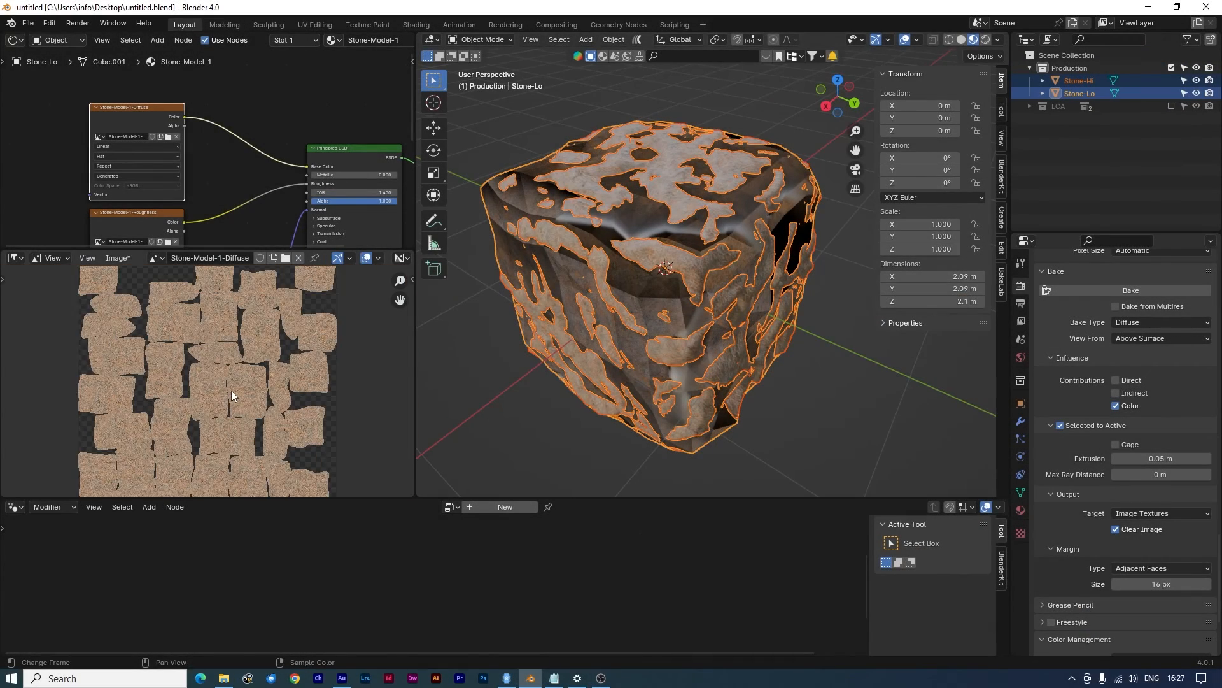
pyautogui.scroll(3, 231, 391)
pyautogui.scroll(-2, 231, 391)
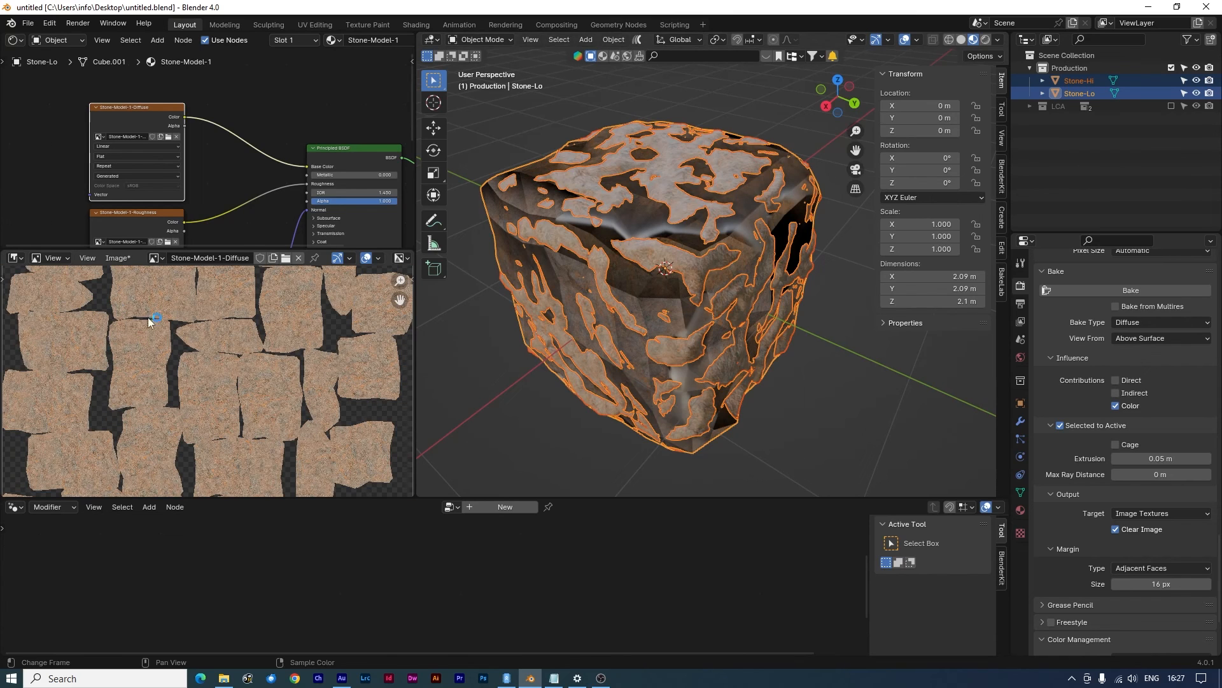
pyautogui.click(118, 258)
pyautogui.click(139, 400)
pyautogui.click(1025, 519)
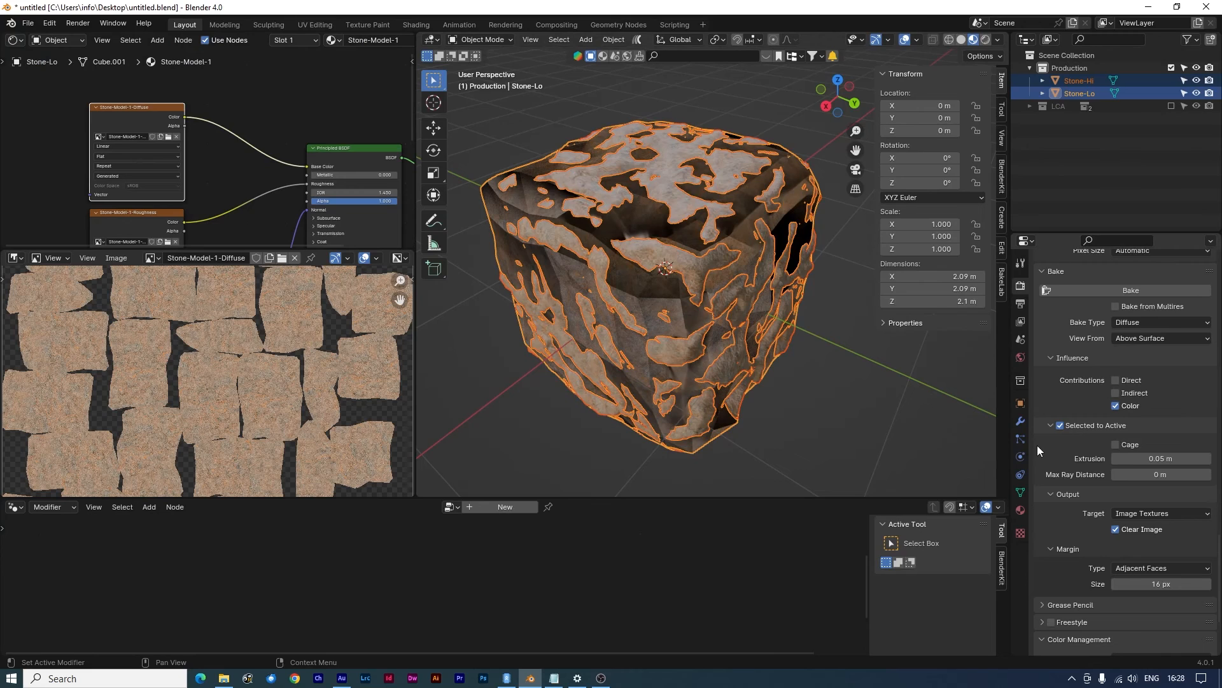
# Select the Stone-Model-1-Roughness texture node, bake with the Roughness bake type and save the resulting image
pyautogui.scroll(-1, 1037, 445)
pyautogui.moveTo(134, 221); pyautogui.dragTo(159, 147, button='middle')
pyautogui.click(174, 167)
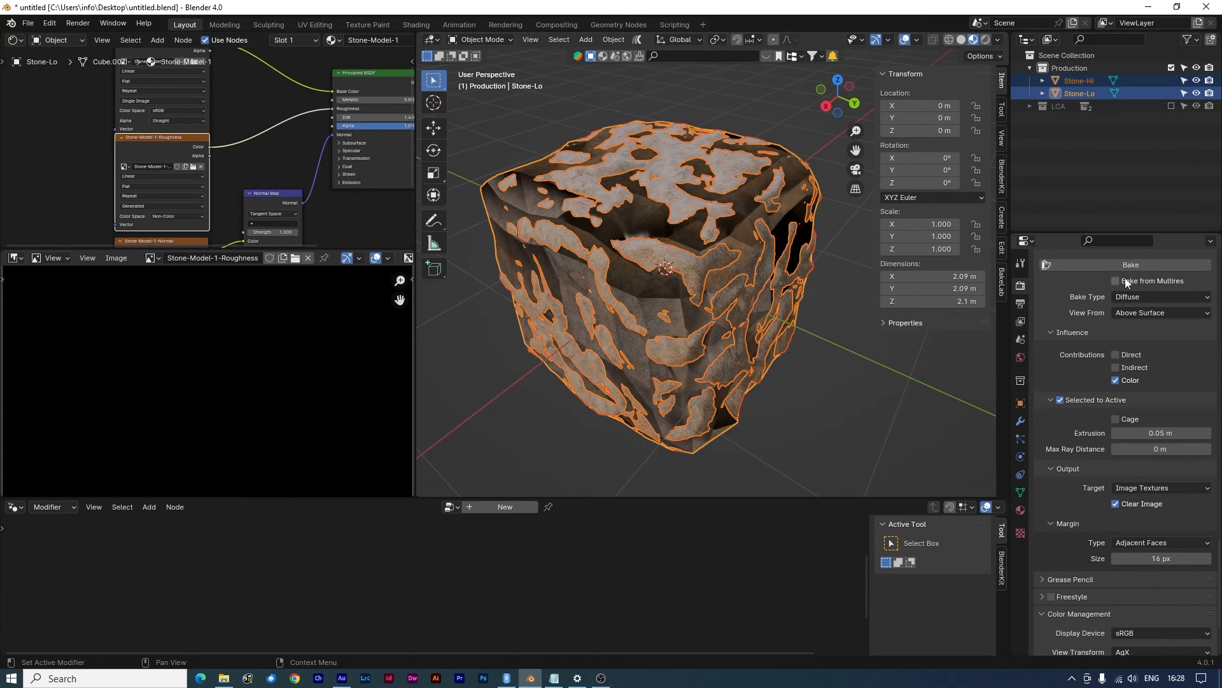
pyautogui.click(1140, 293)
pyautogui.click(1143, 396)
pyautogui.scroll(1, 1127, 428)
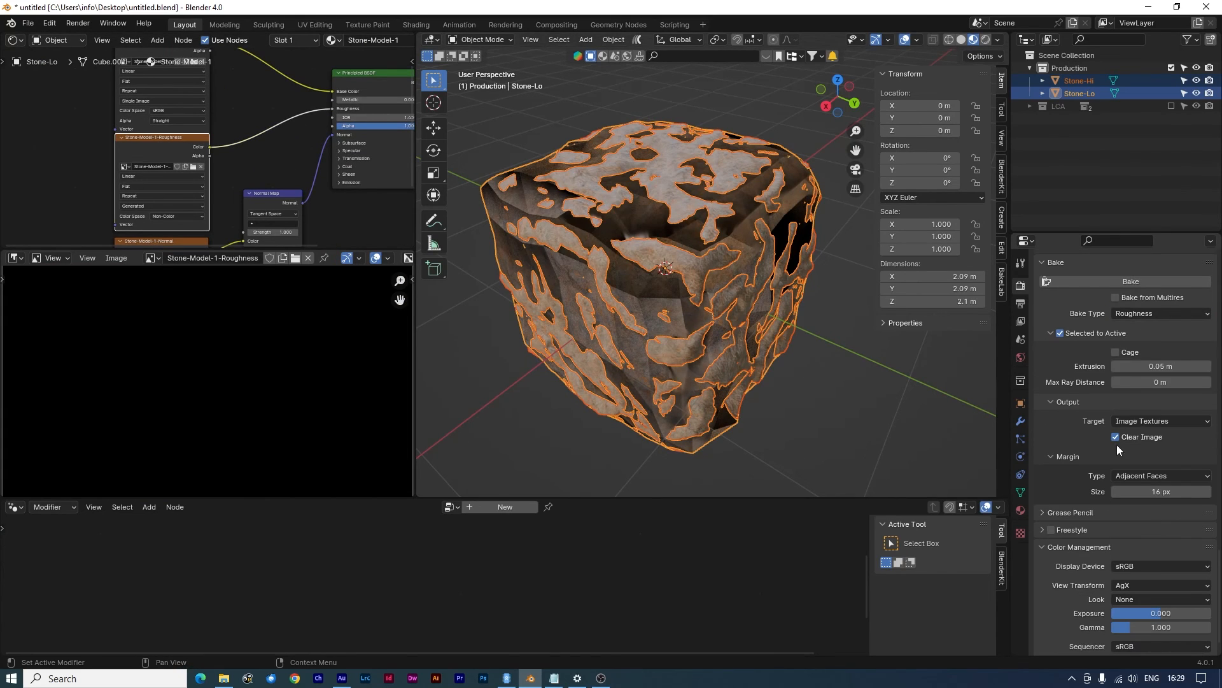
pyautogui.click(1104, 280)
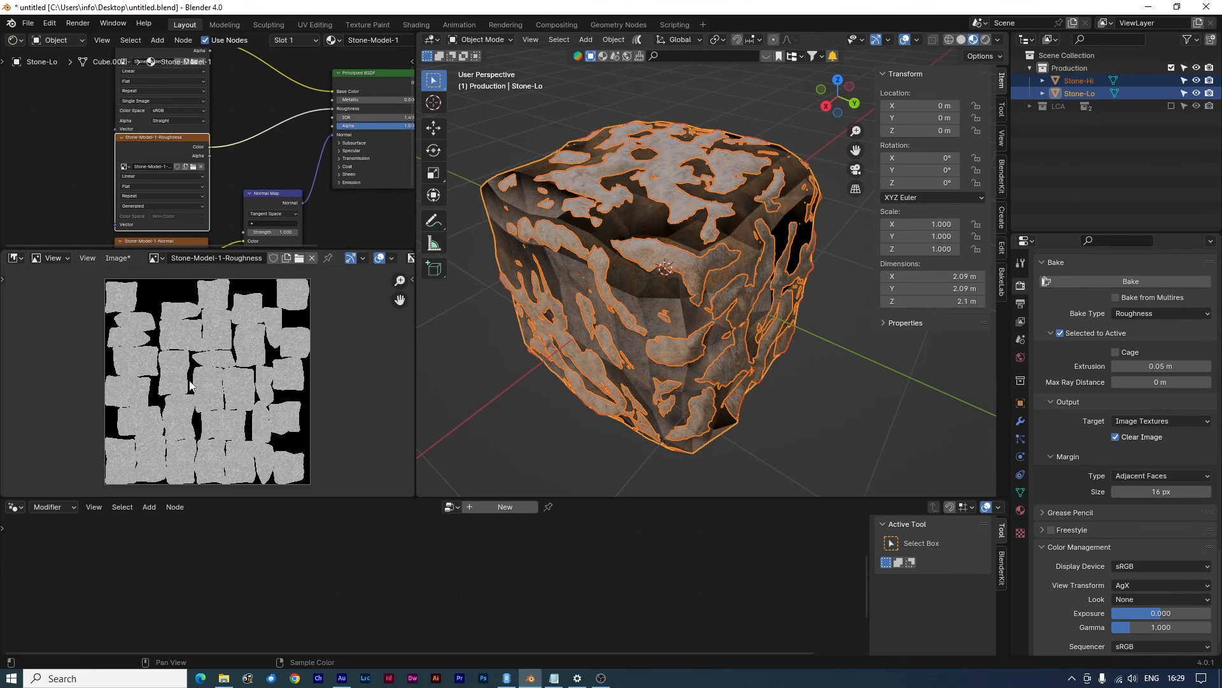
pyautogui.click(116, 258)
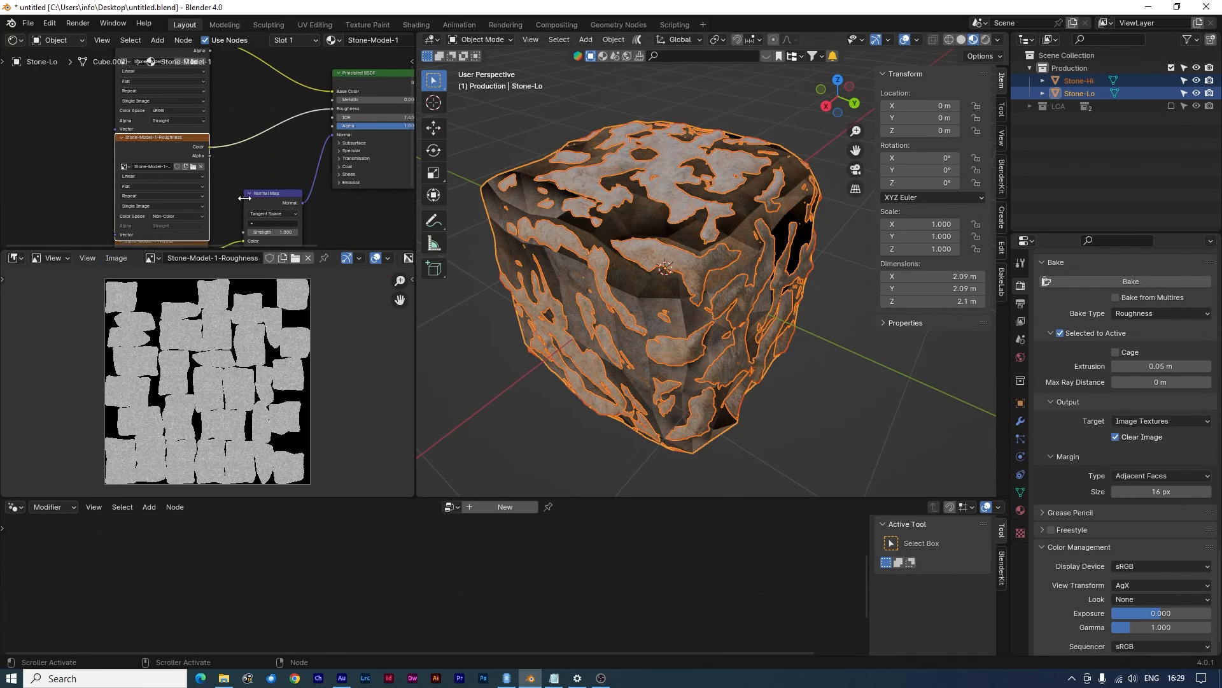
# Select the Stone-Model-1-Normal texture node and bake with the Normal bake type
pyautogui.moveTo(240, 217); pyautogui.dragTo(251, 146, button='middle')
pyautogui.click(174, 169)
pyautogui.moveTo(174, 170); pyautogui.dragTo(175, 177)
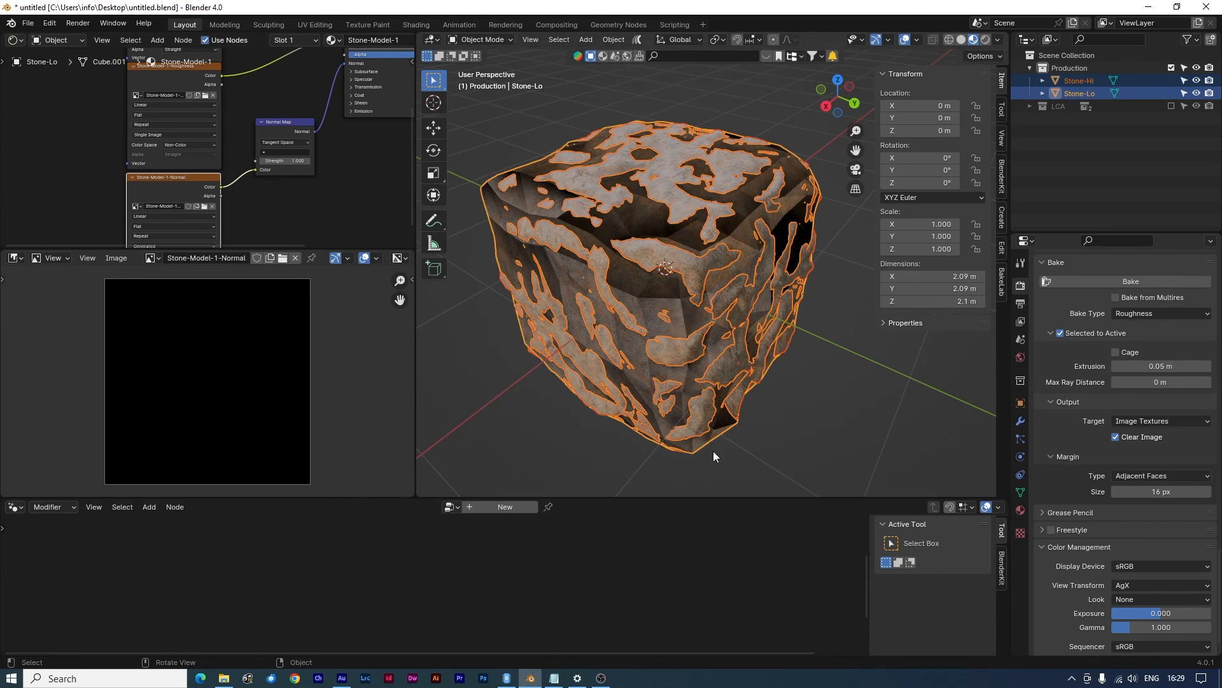
pyautogui.click(1143, 314)
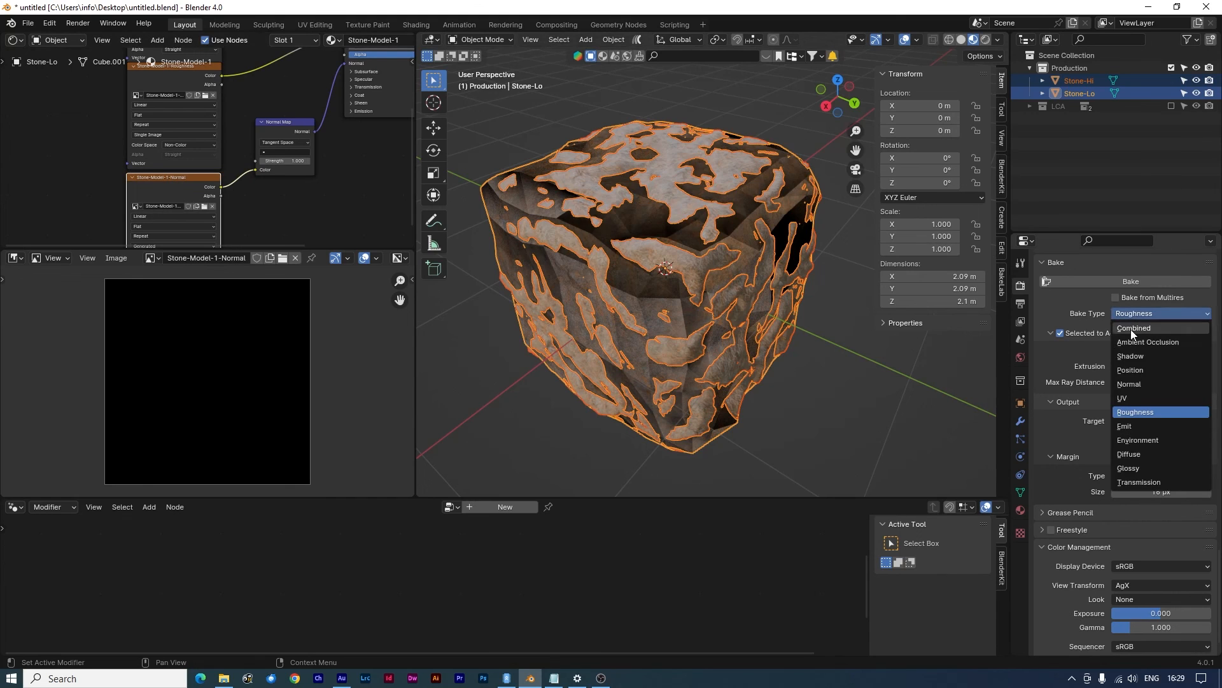
pyautogui.click(1130, 384)
pyautogui.click(1126, 283)
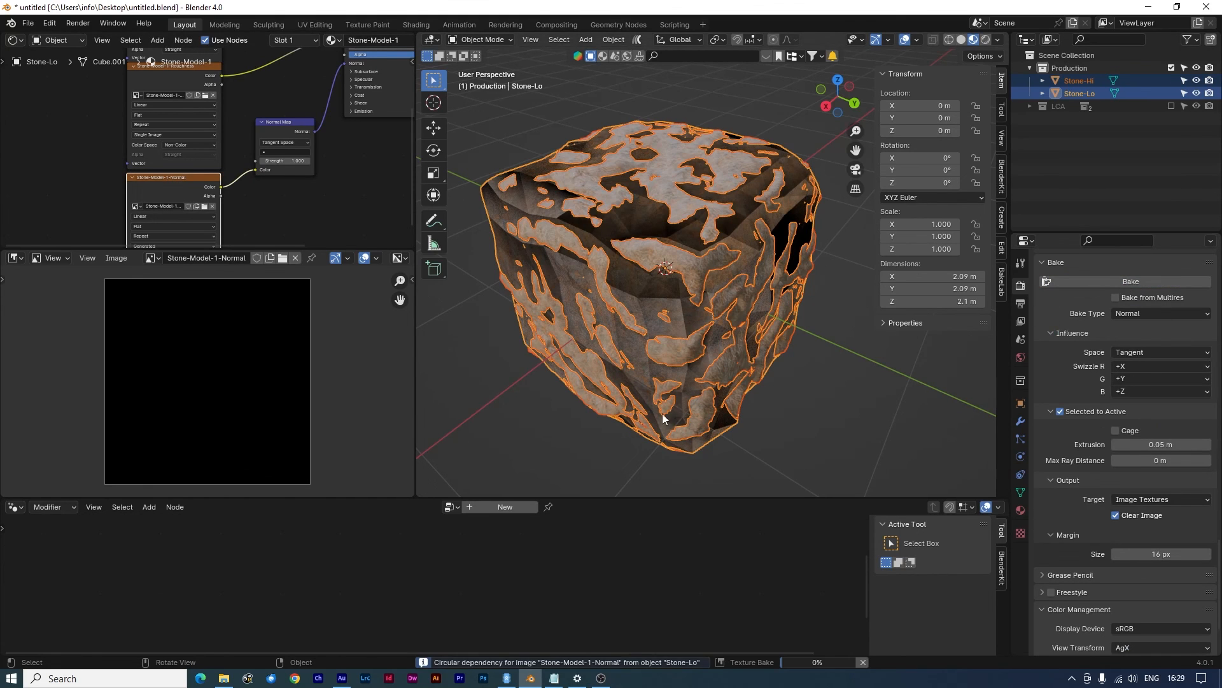
# Hide Stone-Hi and examine the baked Stone-Lo from several sides in wireframe and Material Preview shading
pyautogui.click(1196, 80)
pyautogui.moveTo(738, 400); pyautogui.dragTo(727, 285, button='middle')
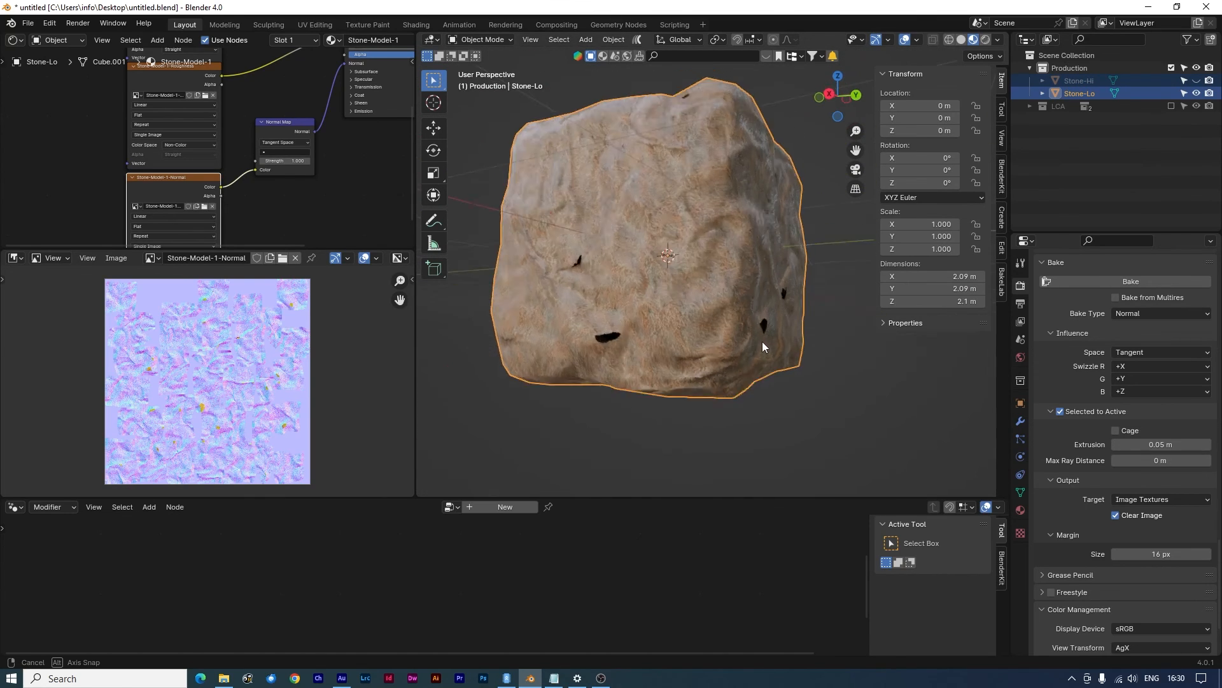
pyautogui.moveTo(763, 341); pyautogui.dragTo(590, 314, button='middle')
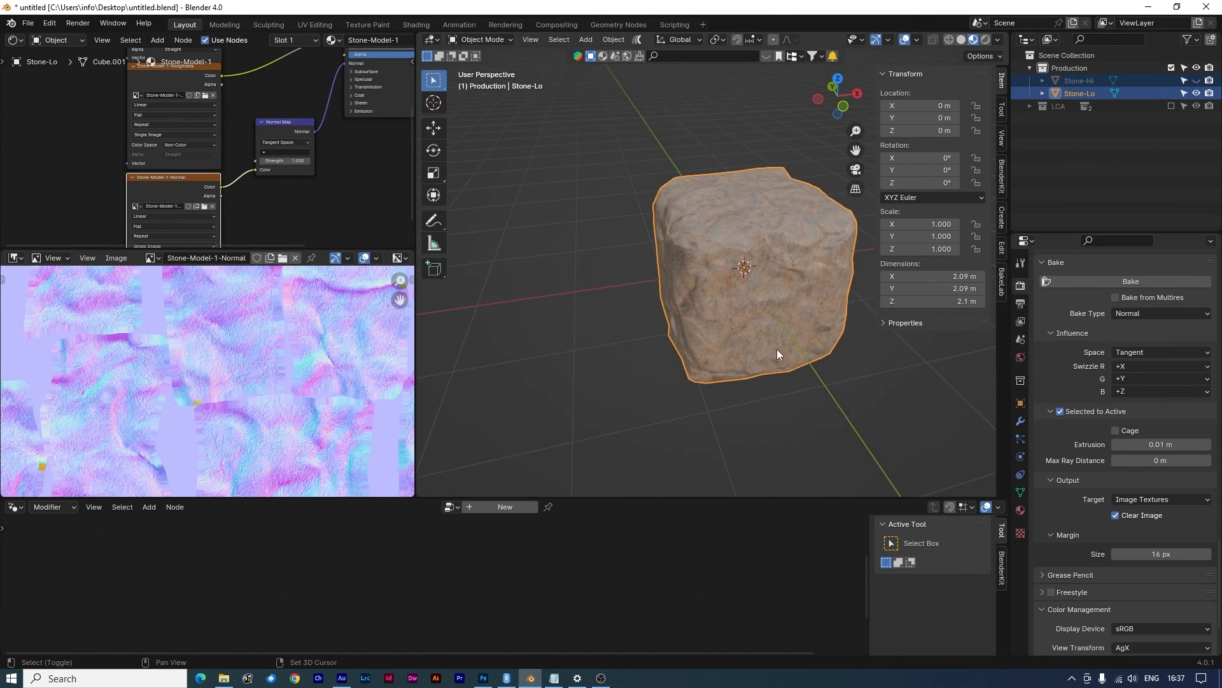
pyautogui.moveTo(777, 349); pyautogui.dragTo(727, 338, button='middle')
pyautogui.click(948, 41)
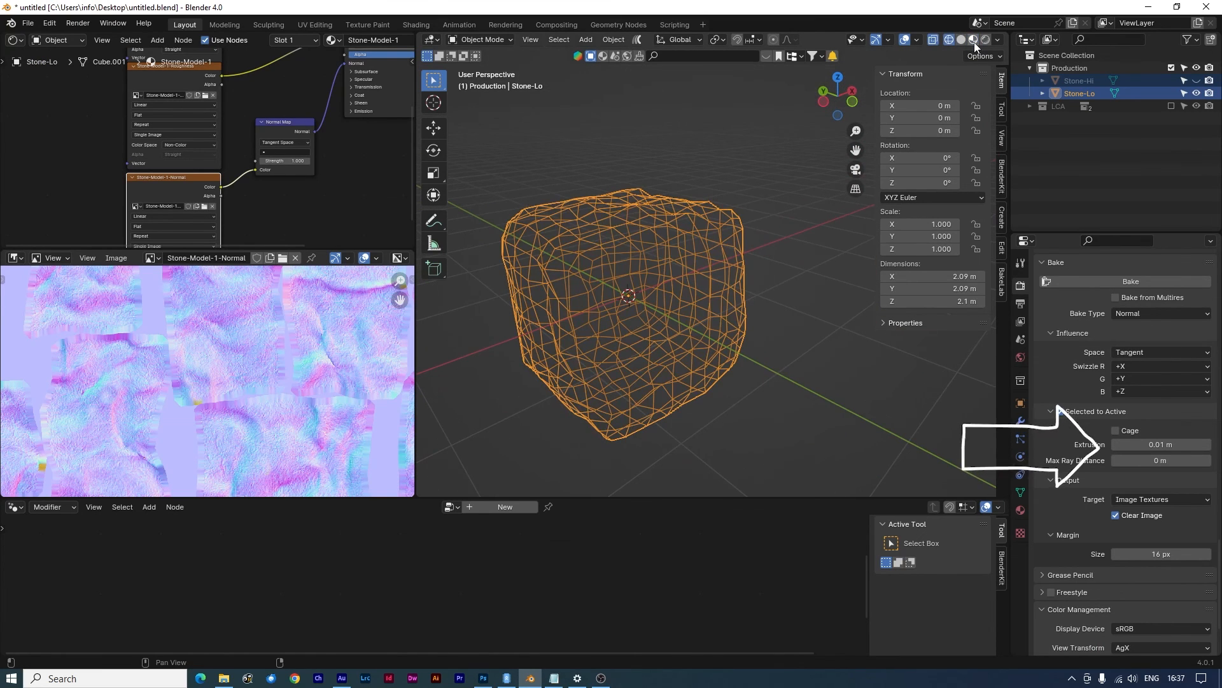
pyautogui.click(974, 41)
pyautogui.scroll(2, 607, 322)
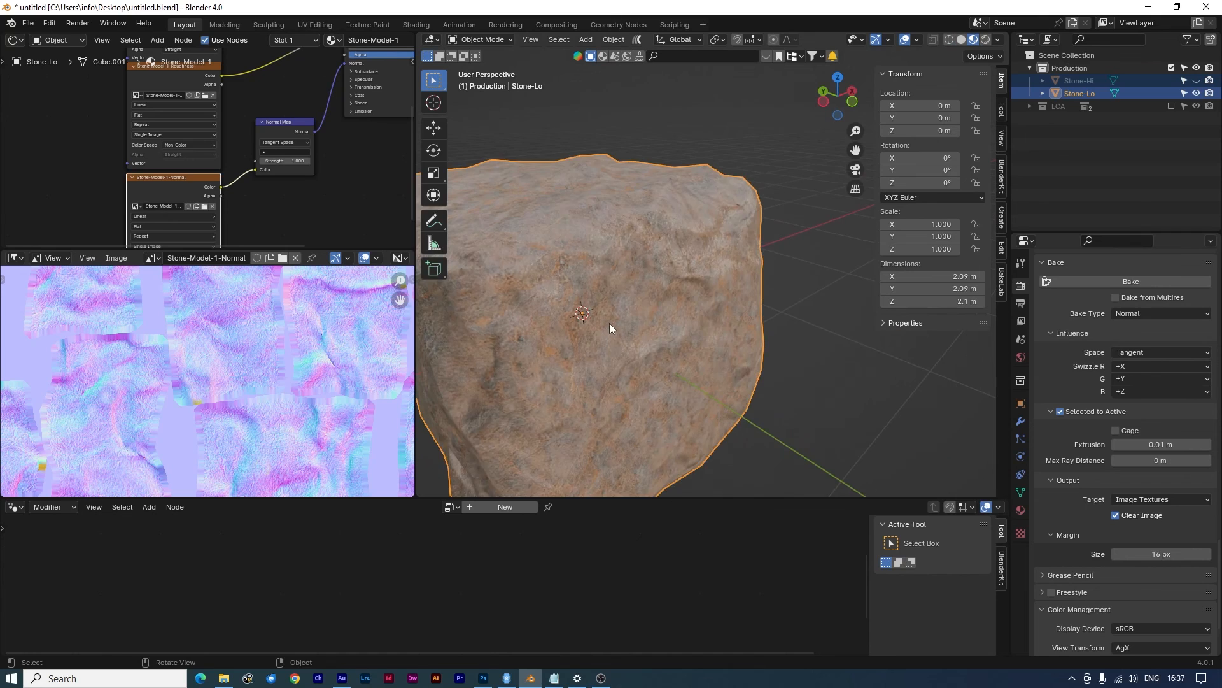
pyautogui.keyDown('shift'); pyautogui.moveTo(608, 323); pyautogui.dragTo(717, 333, button='middle'); pyautogui.keyUp('shift')
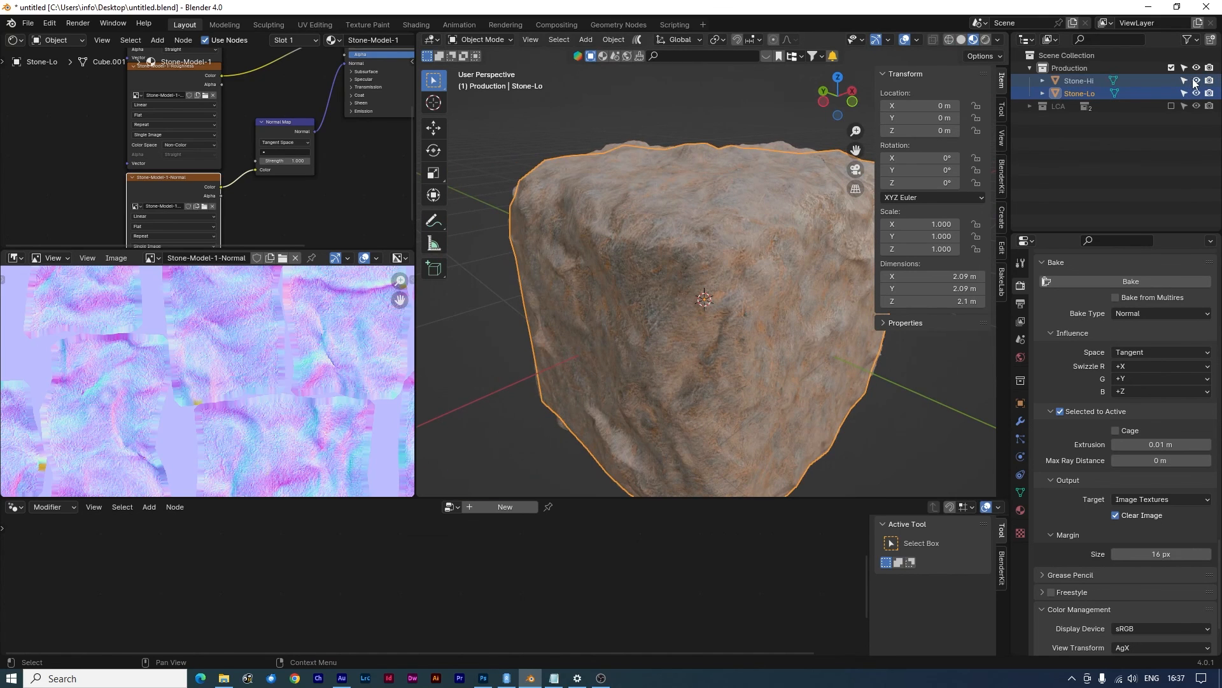
# Show Stone-Hi again and move it out of Stone-Lo so both stones stand side by side
pyautogui.click(1193, 79)
pyautogui.scroll(-3, 645, 286)
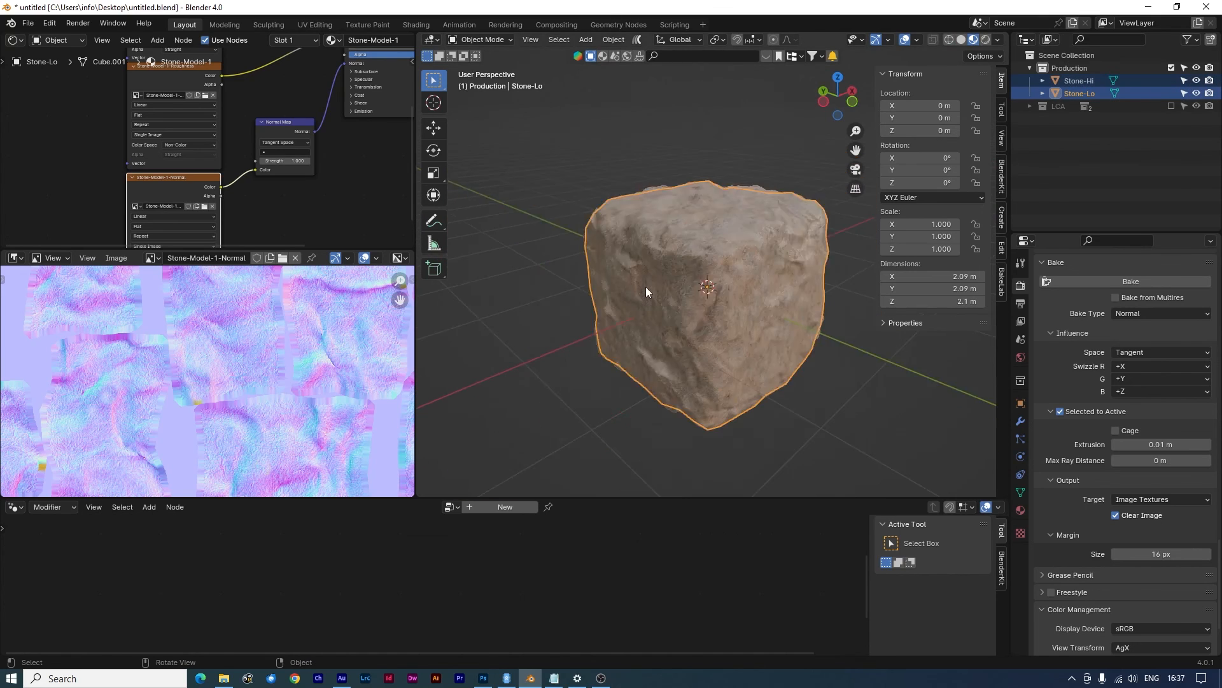
pyautogui.click(747, 223)
pyautogui.press('g')
pyautogui.click(578, 285)
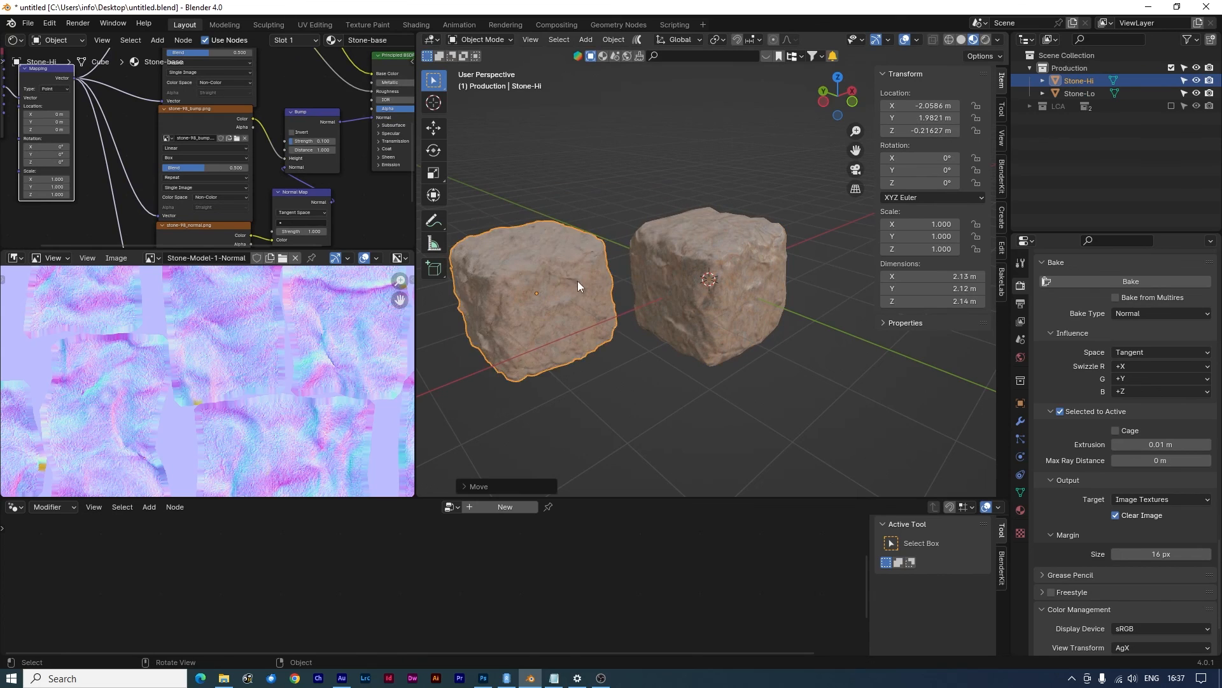
# Compare the mesh density and surface look of Stone-Hi and Stone-Lo in wireframe and Material Preview shading
pyautogui.click(747, 407)
pyautogui.moveTo(747, 406); pyautogui.dragTo(715, 356, button='middle')
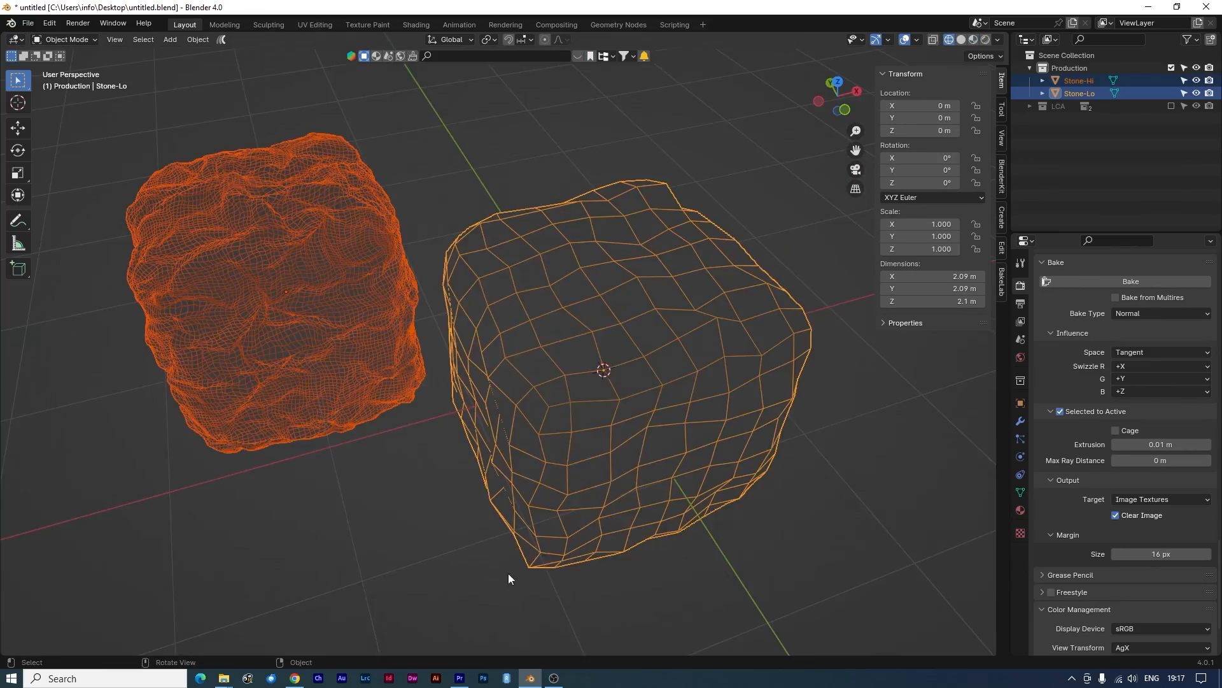
pyautogui.moveTo(508, 573); pyautogui.dragTo(542, 547, button='middle')
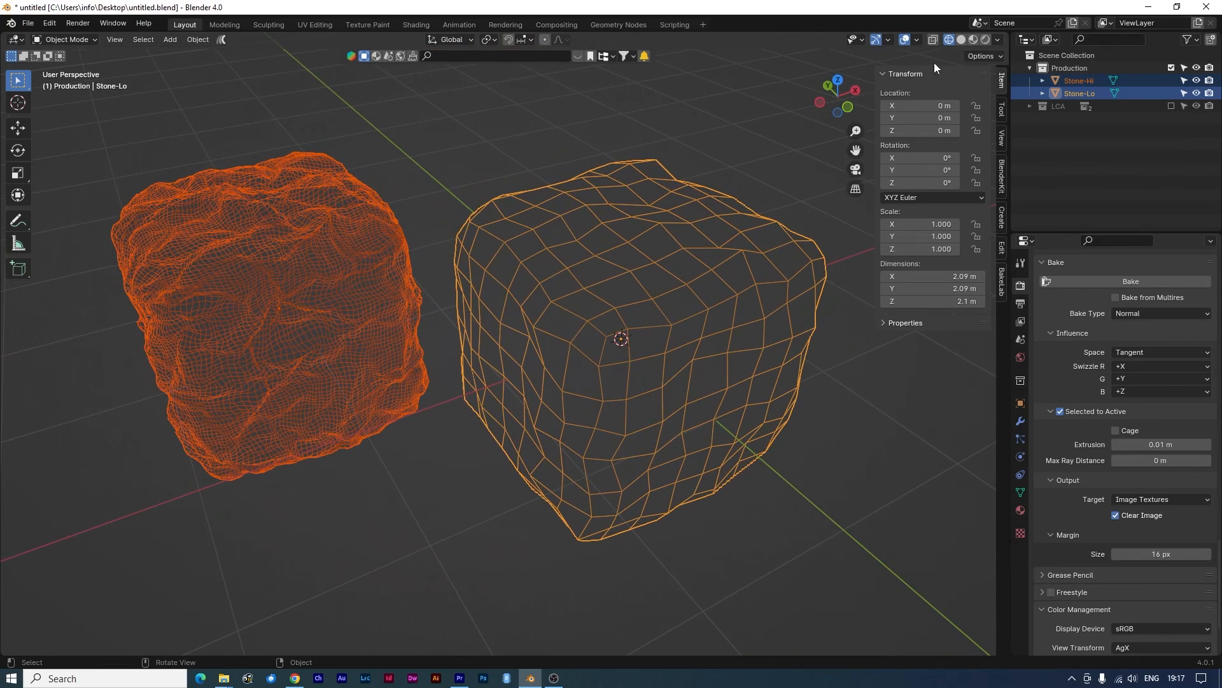
pyautogui.click(973, 39)
pyautogui.moveTo(381, 454); pyautogui.dragTo(373, 464, button='middle')
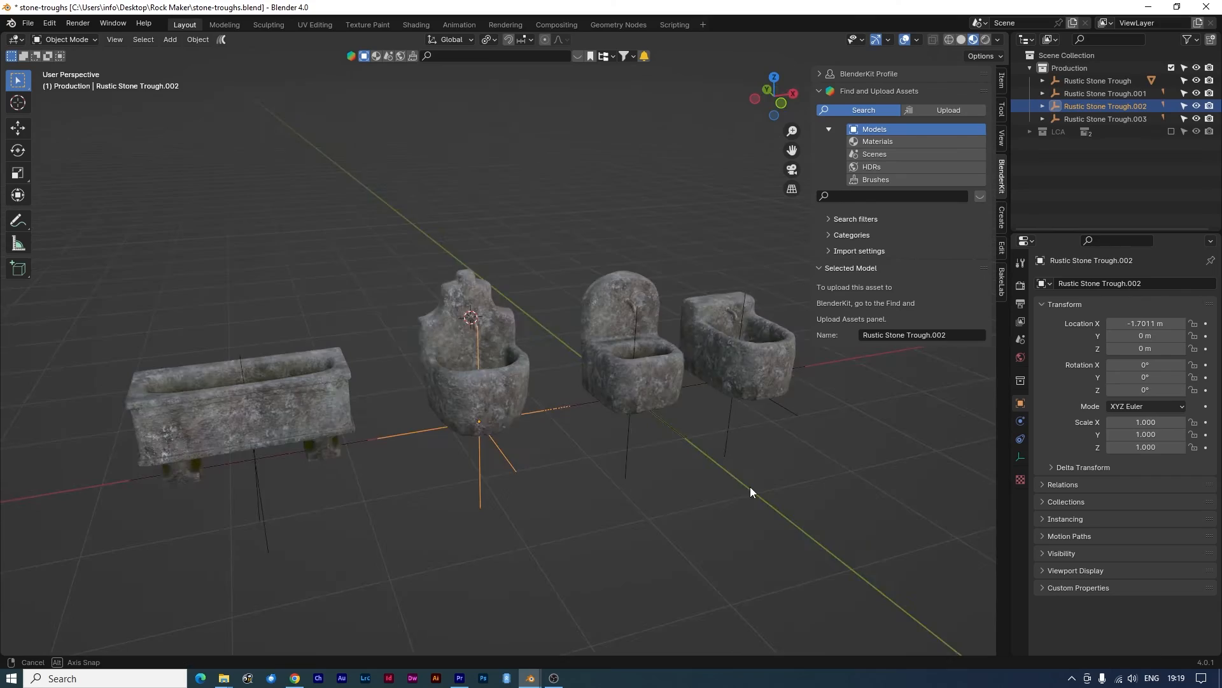
pyautogui.moveTo(678, 484); pyautogui.dragTo(539, 465, button='middle')
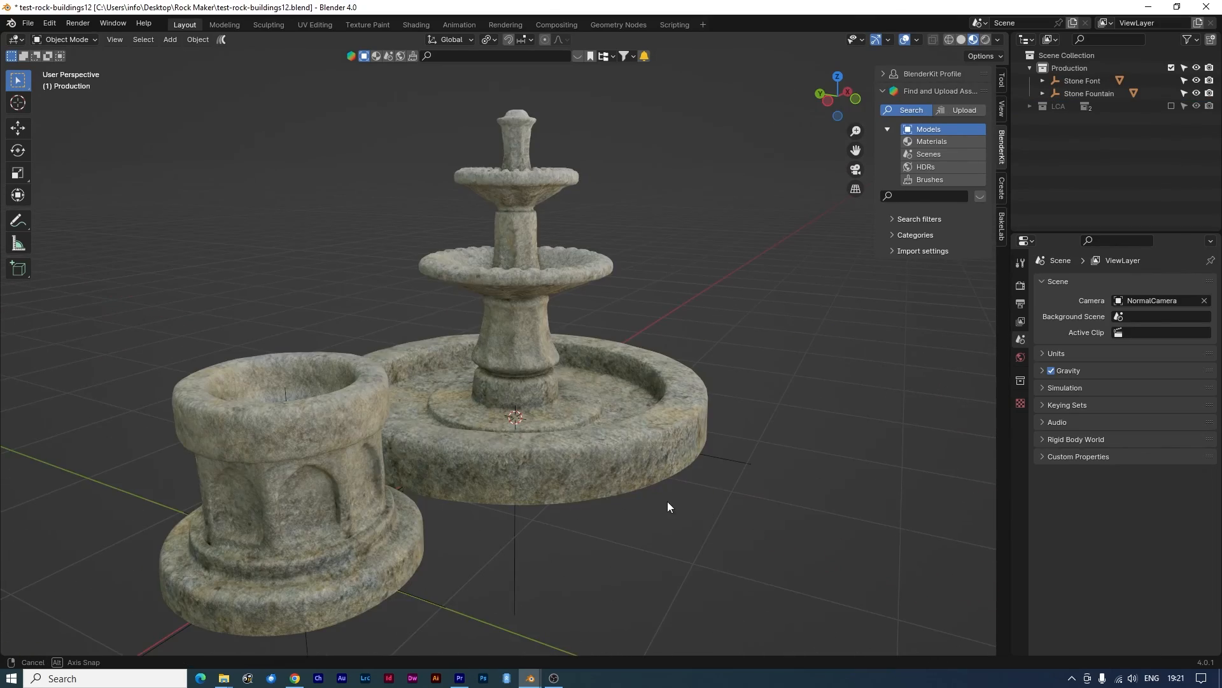
pyautogui.moveTo(669, 503); pyautogui.dragTo(636, 494, button='middle')
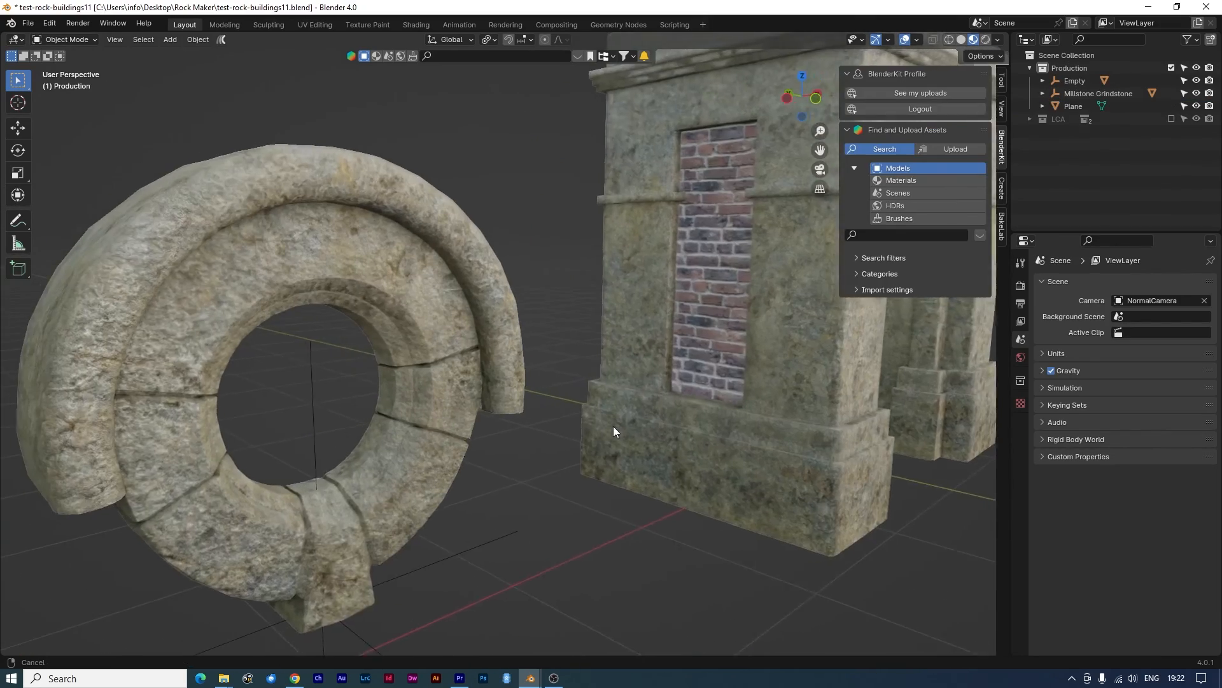
pyautogui.moveTo(614, 428); pyautogui.dragTo(649, 409, button='middle')
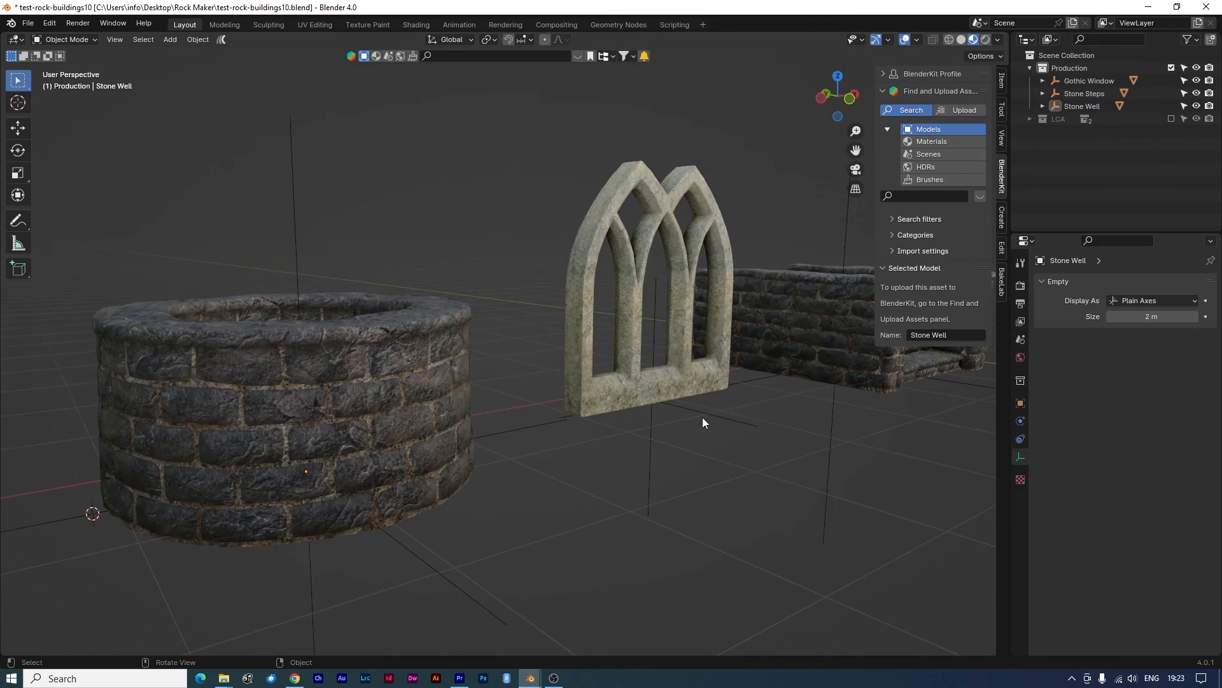
pyautogui.moveTo(704, 422)
pyautogui.mouseDown(button='middle')
pyautogui.moveTo(776, 418)
pyautogui.moveTo(709, 436)
pyautogui.mouseUp(button='middle')
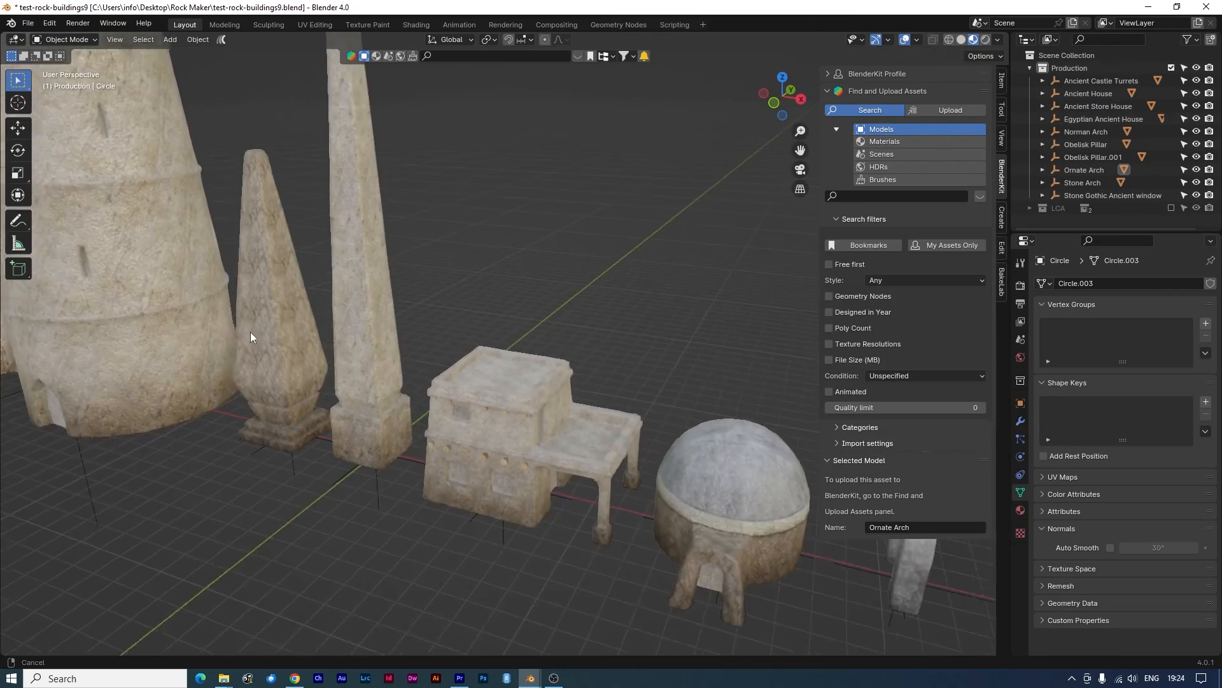
pyautogui.moveTo(251, 333); pyautogui.dragTo(516, 598, button='middle')
pyautogui.keyDown('shift'); pyautogui.moveTo(158, 222); pyautogui.dragTo(458, 137, button='middle'); pyautogui.keyUp('shift')
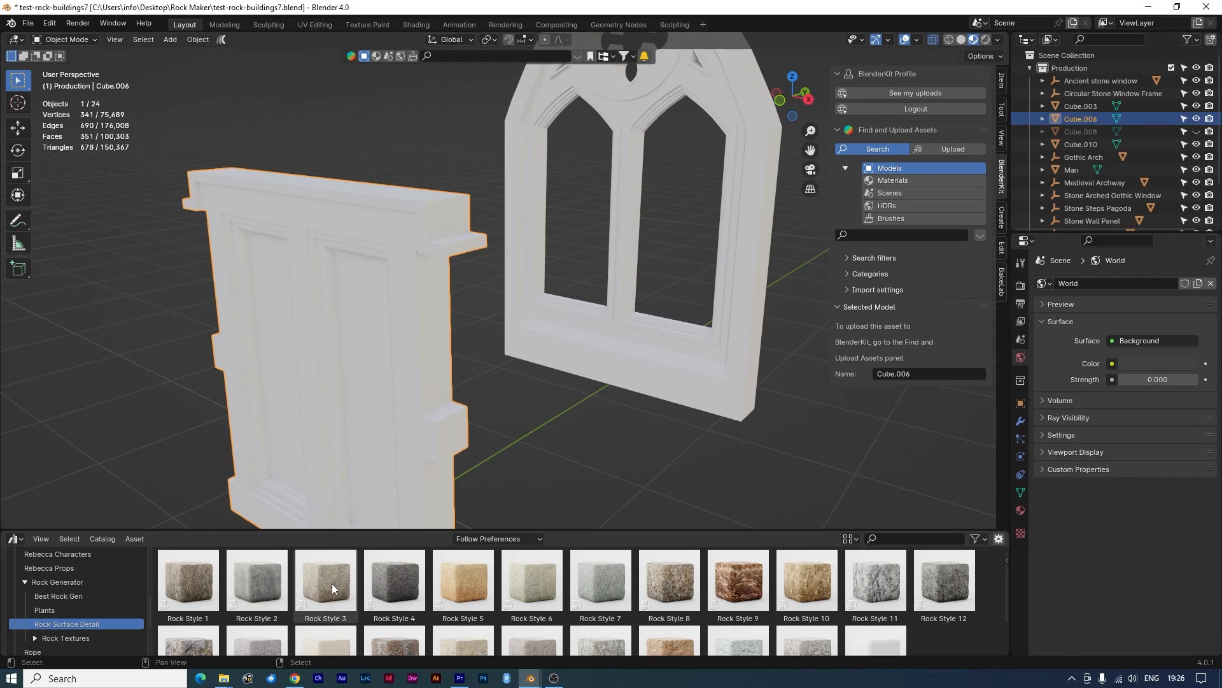
# Apply the Rock Style 3 surface detail asset to the panelled stone block Cube.006
pyautogui.moveTo(331, 583); pyautogui.dragTo(410, 399)
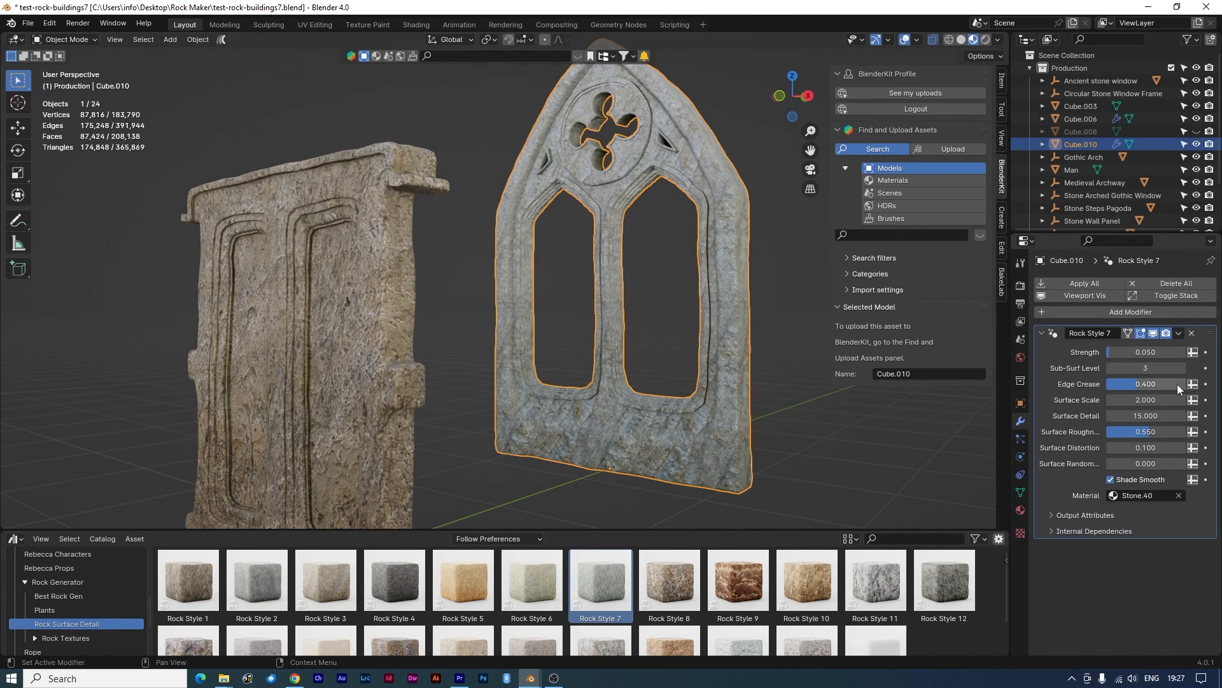
# Set the Rock Style 7 modifier's Strength to 0.1 and Edge Crease to 0.5 on the gothic window Cube.010
pyautogui.click(1149, 352)
pyautogui.write('.1')
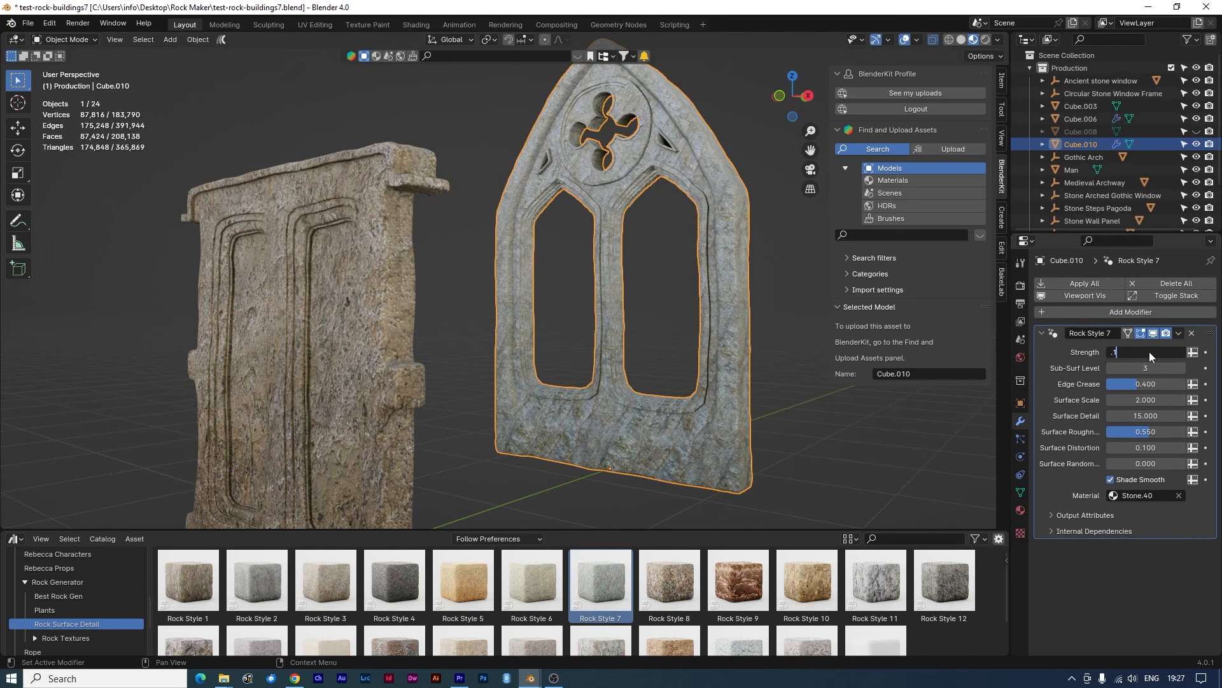
pyautogui.press('Return')
pyautogui.click(1146, 386)
pyautogui.write('.5')
pyautogui.press('Return')
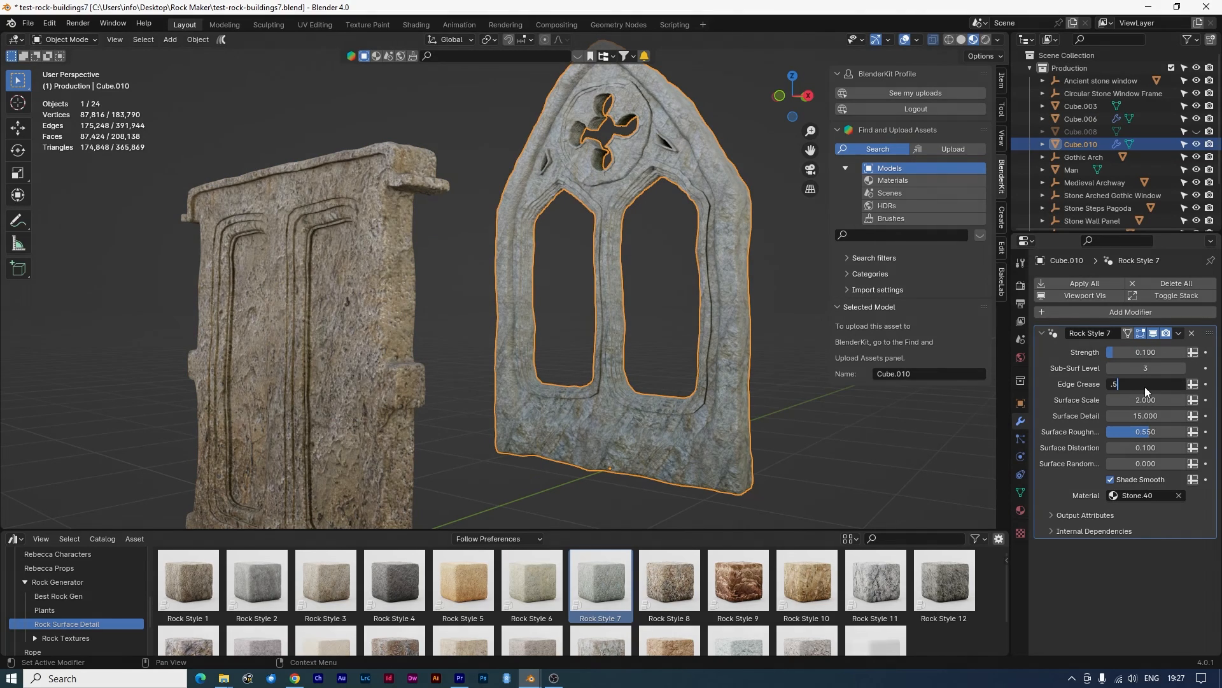
# Select the panelled stone block Cube.006 and set its Rock Style 3 modifier's Edge Crease to 0.5
pyautogui.click(391, 234)
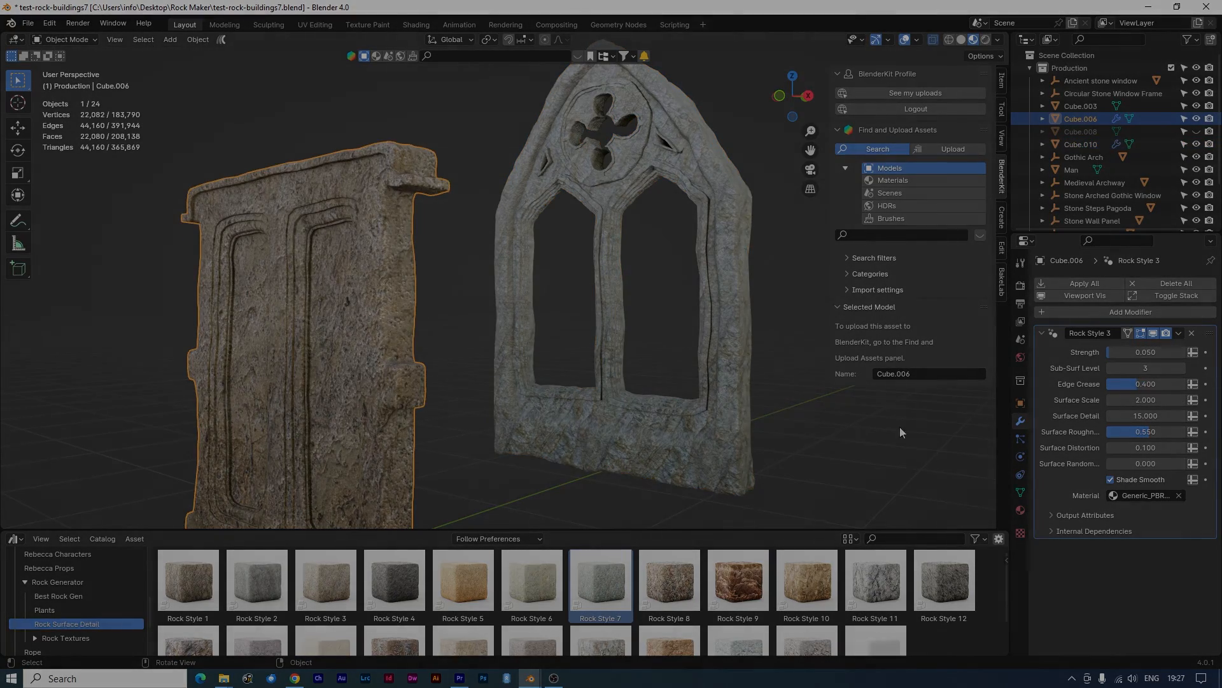
pyautogui.click(1145, 384)
pyautogui.write('.5')
pyautogui.press('Return')
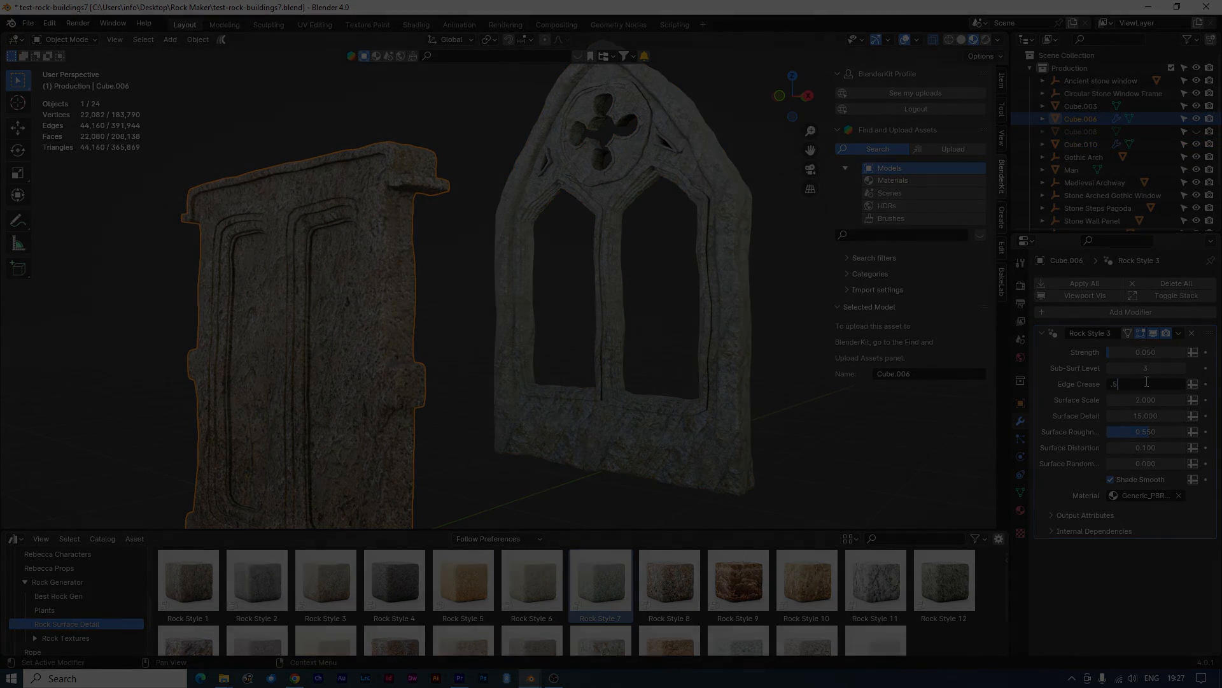